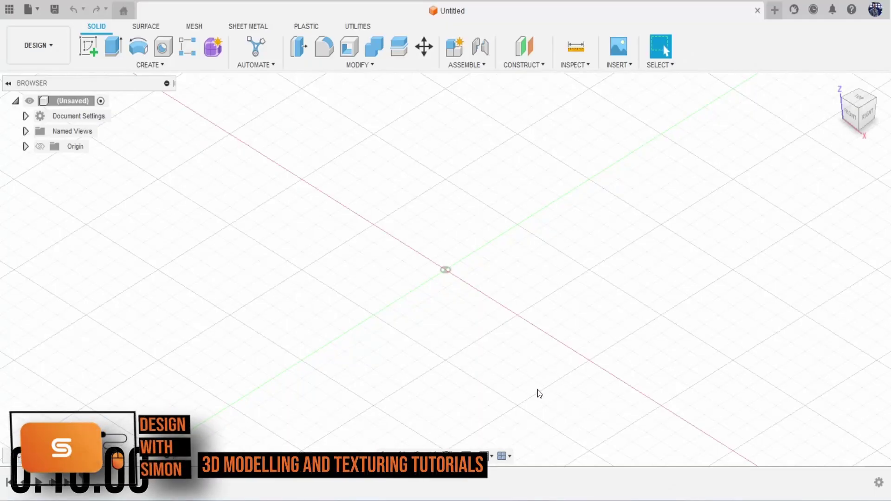
Step: Insert a canvas from the computer, choosing the Nintendo Game Boy cartridge photo in Reference images
{"action": "left_click", "coordinate": [622, 66]}
{"action": "left_click", "coordinate": [643, 107]}
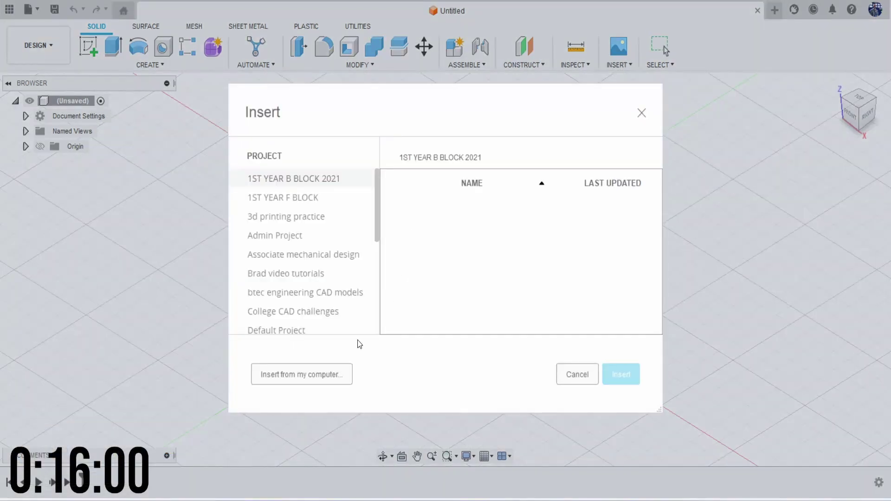
{"action": "left_click", "coordinate": [302, 374]}
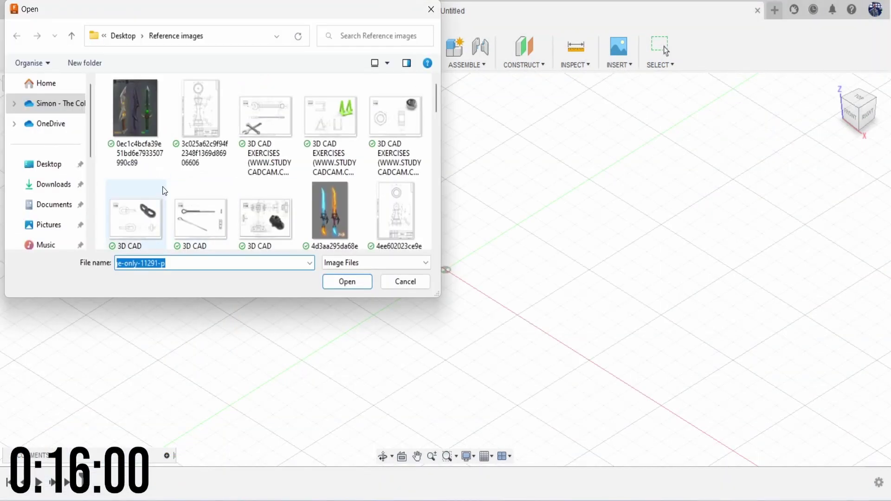
{"action": "left_click_drag", "start_coordinate": [439, 294], "coordinate": [505, 394]}
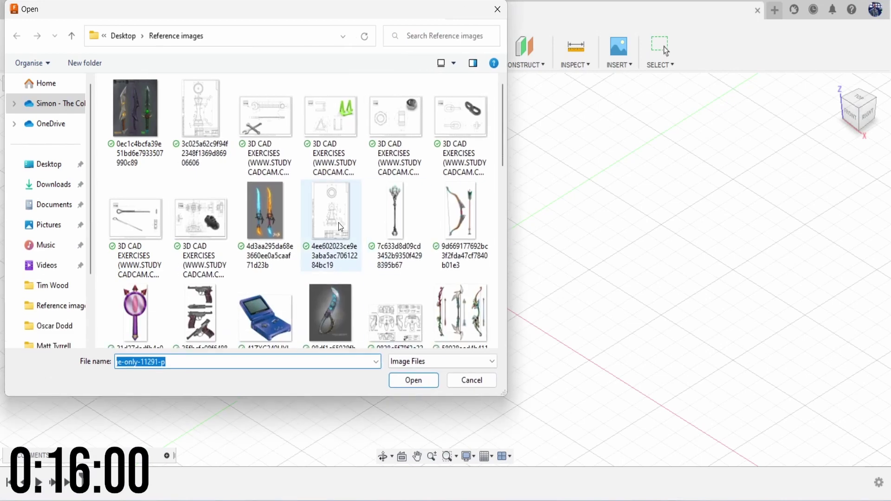
{"action": "scroll", "coordinate": [337, 225], "scroll_direction": "down", "scroll_amount": 5}
{"action": "scroll", "coordinate": [335, 226], "scroll_direction": "down", "scroll_amount": 2}
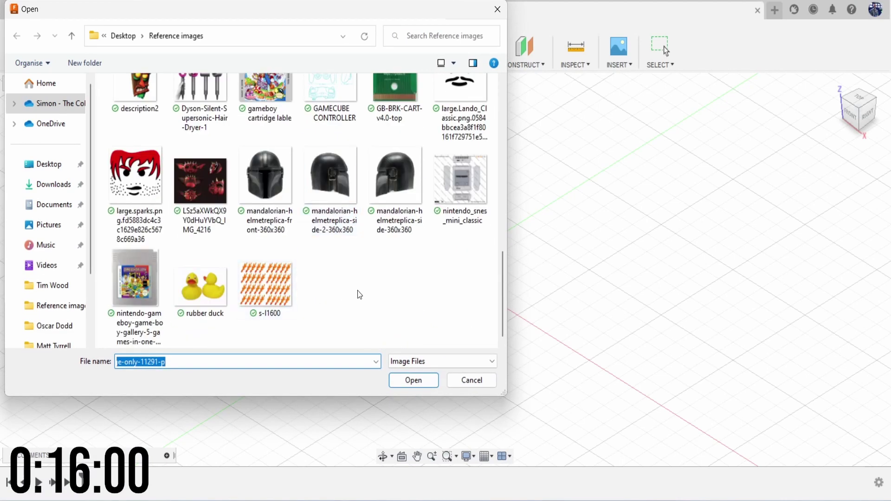
{"action": "double_click", "coordinate": [139, 273]}
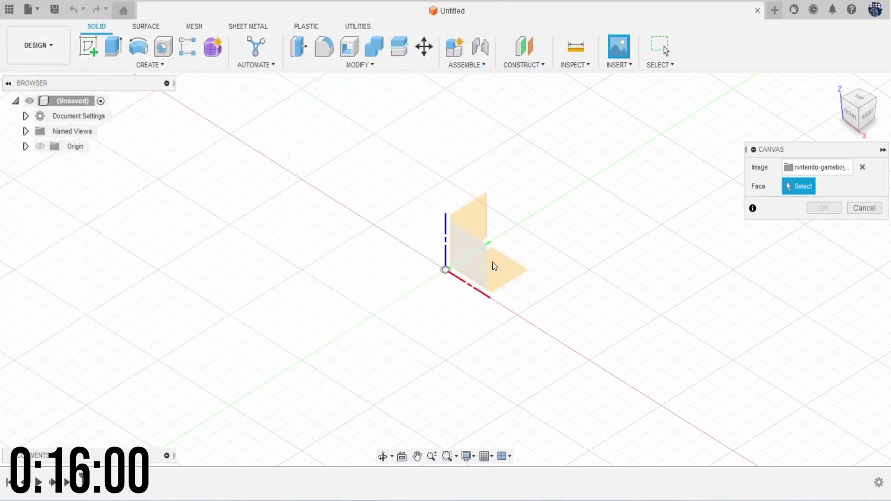
Step: Place the cartridge photo on the XZ plane, flipped horizontally and offset 22.689 mm
{"action": "left_click", "coordinate": [466, 247]}
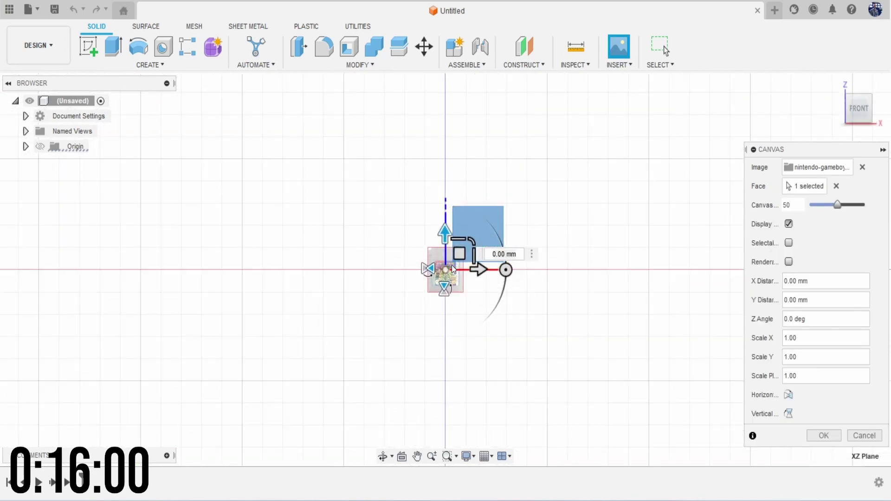
{"action": "scroll", "coordinate": [465, 277], "scroll_direction": "up", "scroll_amount": 4}
{"action": "left_click_drag", "start_coordinate": [410, 216], "coordinate": [450, 178]}
{"action": "left_click", "coordinate": [366, 245]}
{"action": "scroll", "coordinate": [387, 272], "scroll_direction": "up", "scroll_amount": 2}
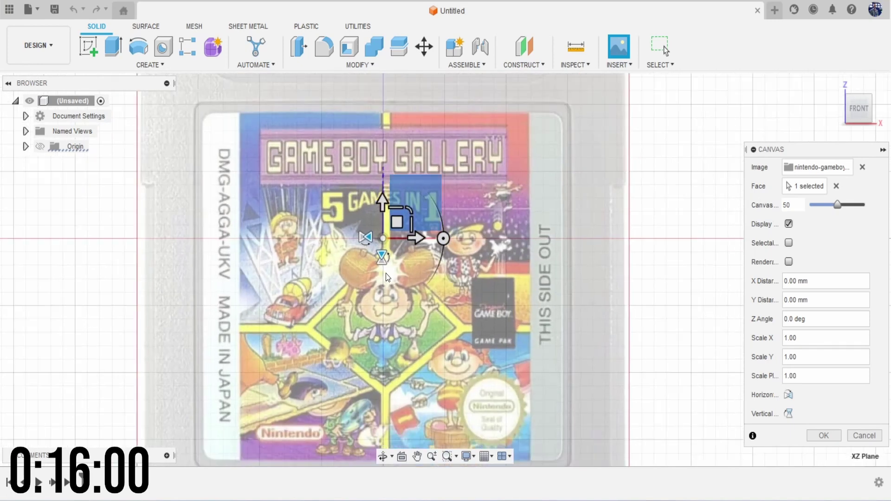
{"action": "scroll", "coordinate": [387, 272], "scroll_direction": "down", "scroll_amount": 5}
{"action": "left_click_drag", "start_coordinate": [387, 221], "coordinate": [386, 91]}
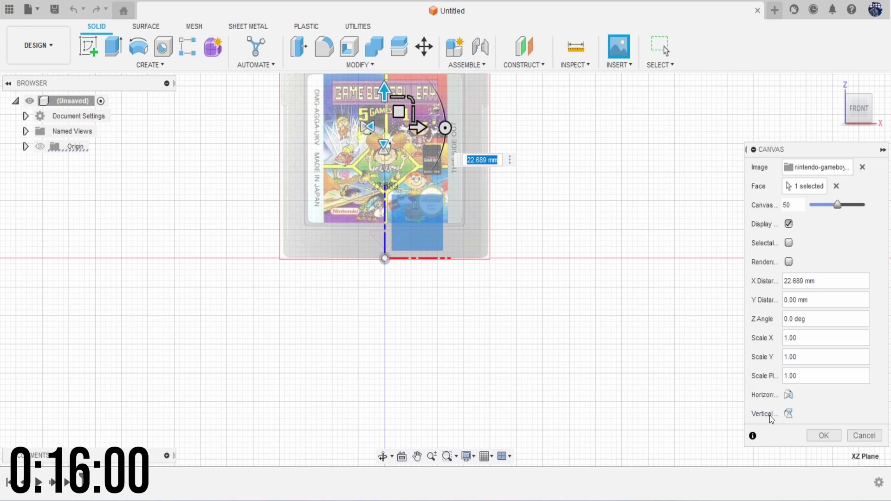
{"action": "left_click", "coordinate": [823, 435]}
{"action": "middle_click_drag", "start_coordinate": [591, 265], "coordinate": [593, 393]}
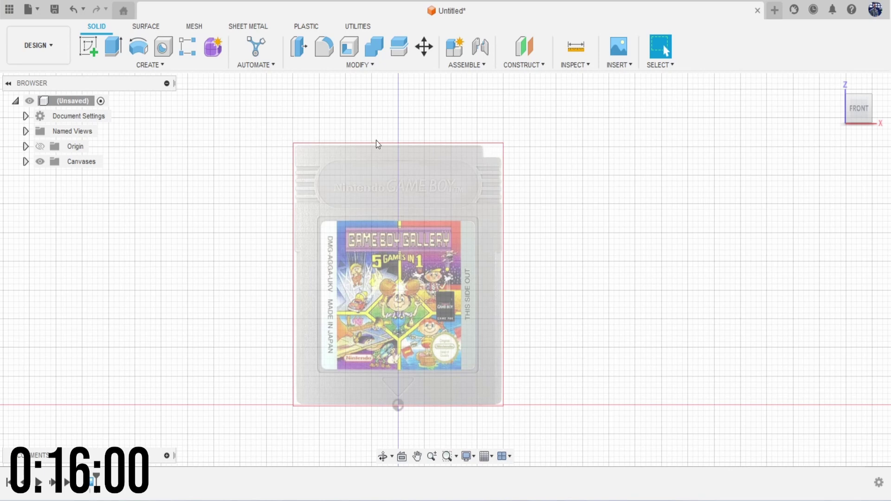
Step: Sketch a roughly 39.5 × 45.3 mm rectangle on the XZ plane around the cartridge photo's edges
{"action": "left_click", "coordinate": [88, 46]}
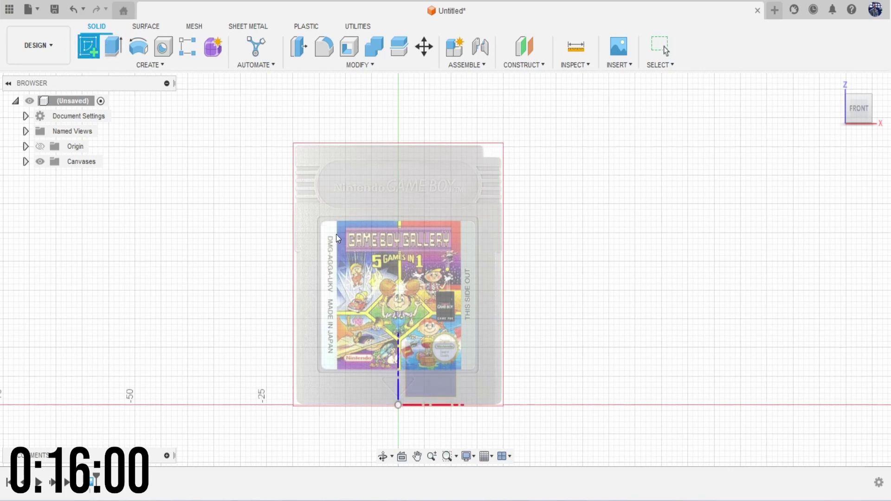
{"action": "left_click", "coordinate": [344, 213]}
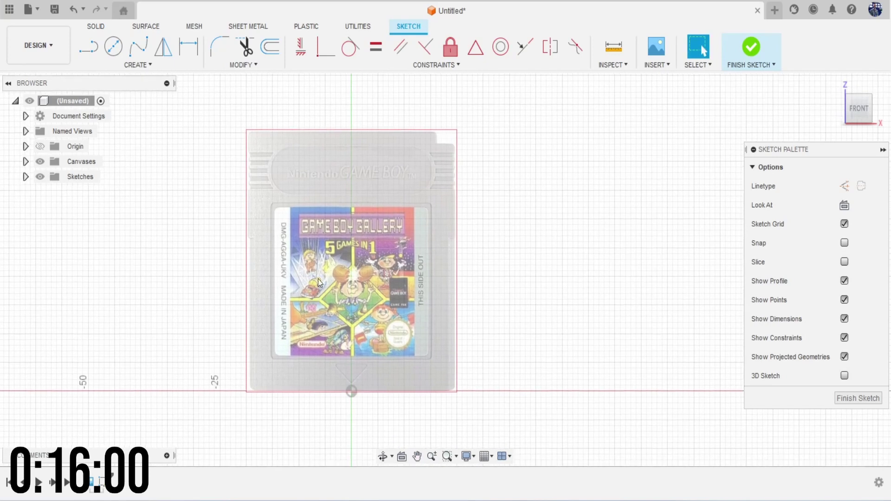
{"action": "key", "text": "r"}
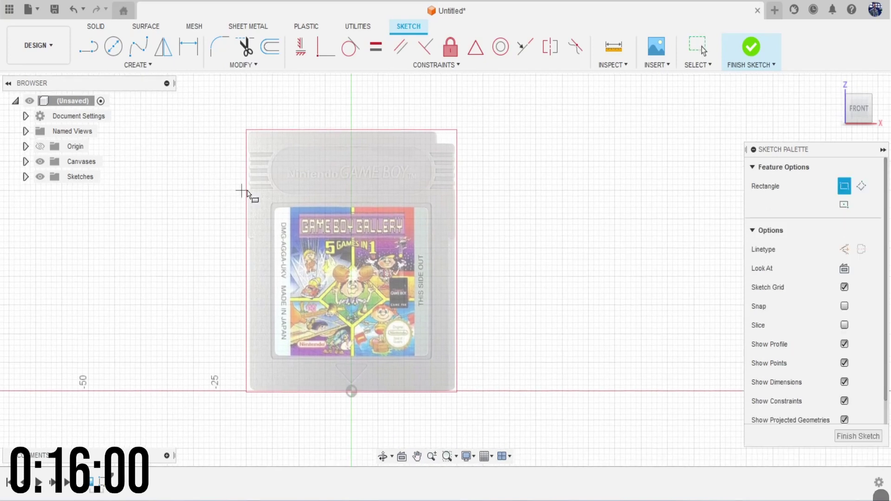
{"action": "left_click", "coordinate": [248, 132]}
{"action": "left_click", "coordinate": [456, 393]}
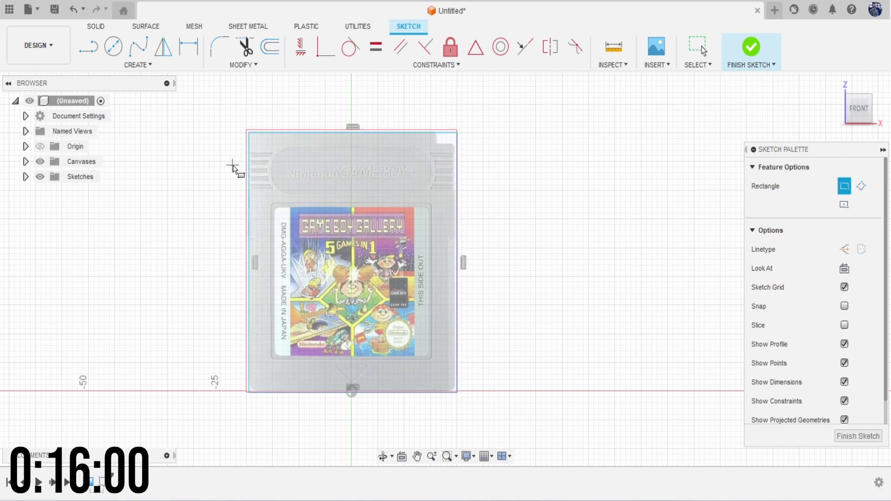
{"action": "scroll", "coordinate": [236, 166], "scroll_direction": "up", "scroll_amount": 2}
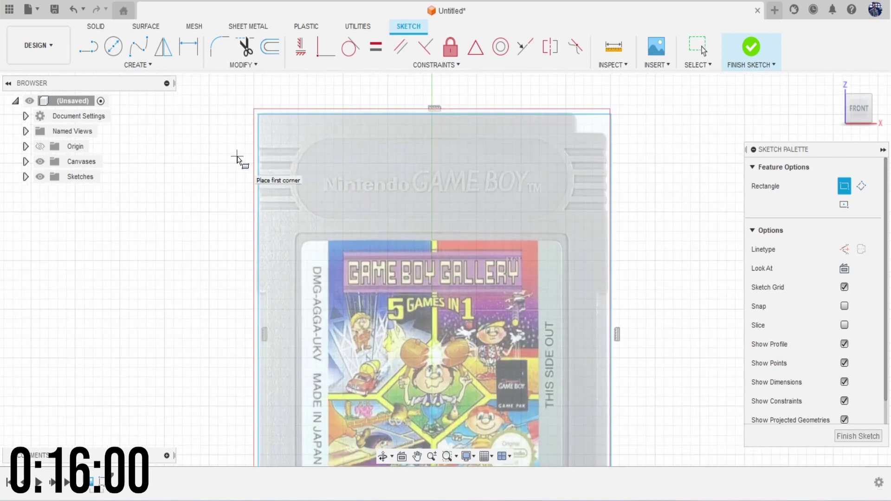
{"action": "scroll", "coordinate": [312, 178], "scroll_direction": "up", "scroll_amount": 1}
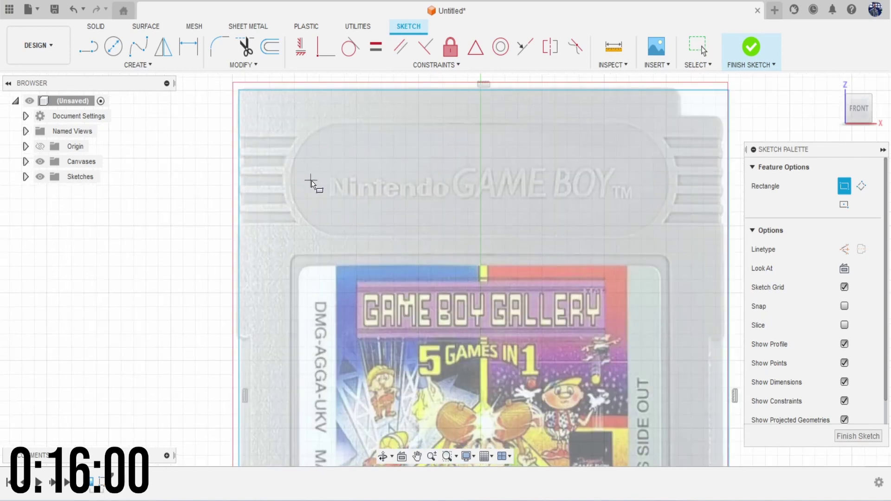
{"action": "scroll", "coordinate": [345, 200], "scroll_direction": "down", "scroll_amount": 3}
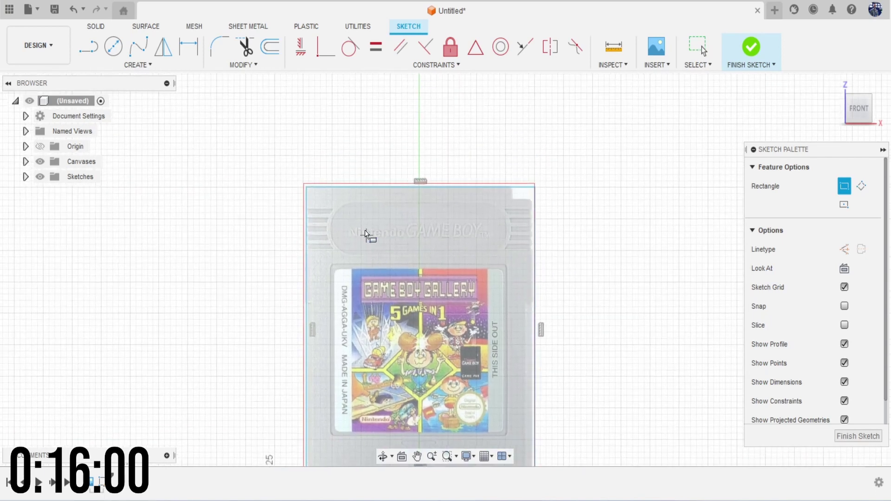
Step: Select the rectangle's top-left and bottom-right corners for sketch fillets
{"action": "left_click", "coordinate": [220, 46]}
{"action": "scroll", "coordinate": [292, 157], "scroll_direction": "up", "scroll_amount": 3}
{"action": "scroll", "coordinate": [327, 218], "scroll_direction": "up", "scroll_amount": 2}
{"action": "left_click", "coordinate": [328, 228]}
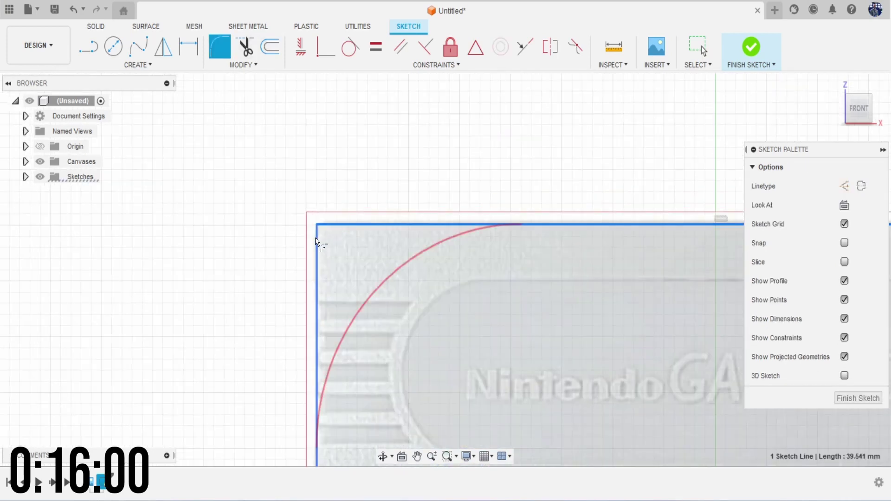
{"action": "left_click", "coordinate": [319, 241]}
{"action": "scroll", "coordinate": [357, 275], "scroll_direction": "up", "scroll_amount": 2}
{"action": "left_click_drag", "start_coordinate": [374, 283], "coordinate": [307, 230]}
{"action": "scroll", "coordinate": [461, 292], "scroll_direction": "down", "scroll_amount": 5}
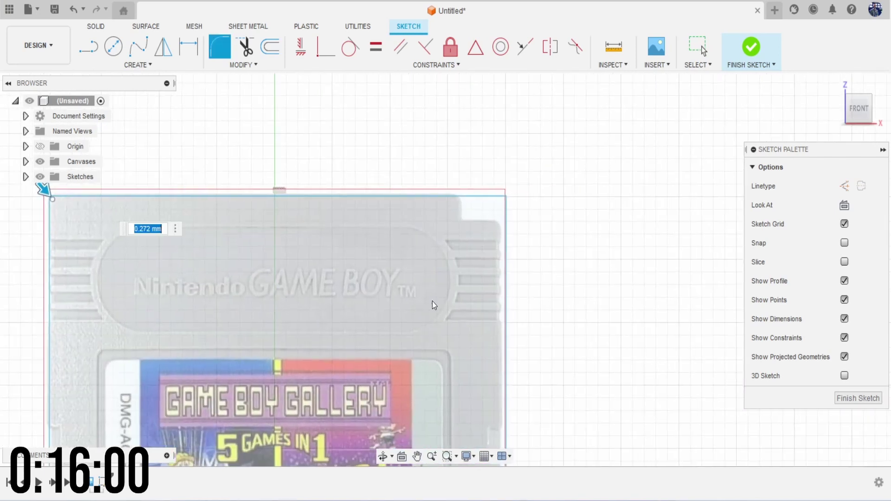
{"action": "middle_click_drag", "start_coordinate": [426, 290], "coordinate": [421, 102]}
{"action": "middle_click_drag", "start_coordinate": [423, 231], "coordinate": [423, 32]}
{"action": "middle_click_drag", "start_coordinate": [524, 353], "coordinate": [494, 259]}
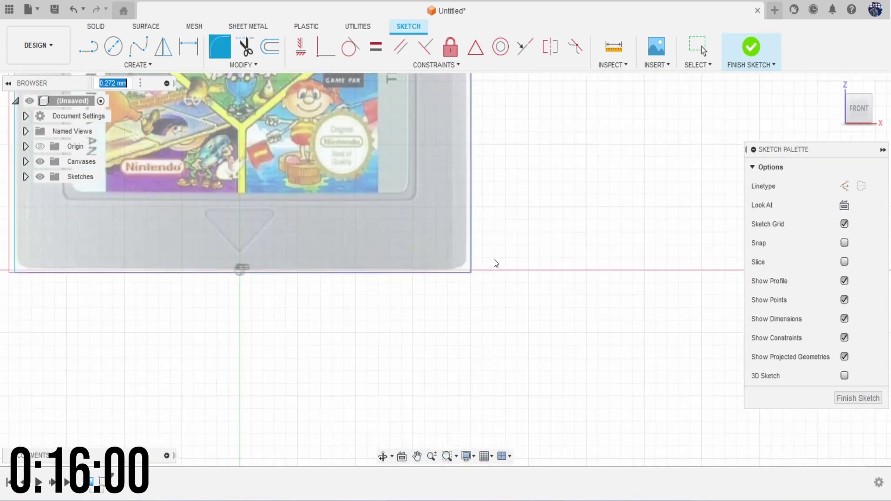
{"action": "left_click", "coordinate": [455, 274]}
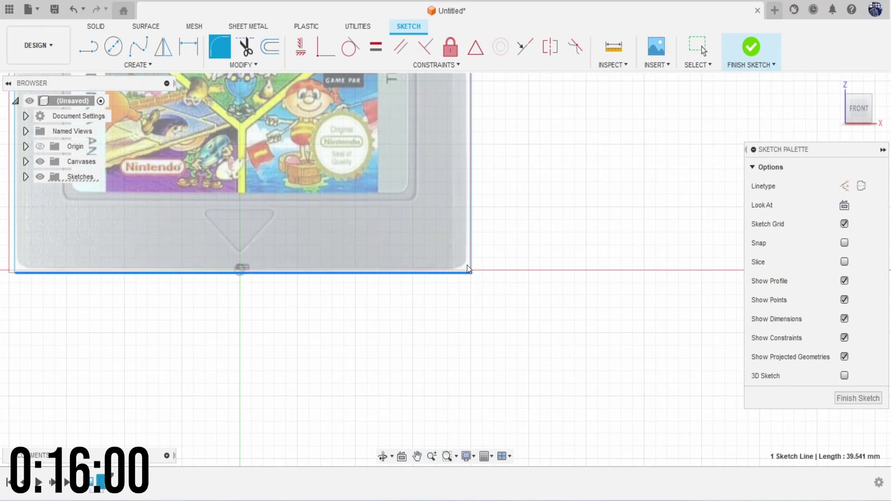
{"action": "left_click", "coordinate": [471, 262]}
{"action": "scroll", "coordinate": [399, 292], "scroll_direction": "down", "scroll_amount": 1}
Step: Add the bottom-left corner, apply a 1.255 mm fillet radius and finish the sketch
{"action": "middle_click_drag", "start_coordinate": [79, 239], "coordinate": [286, 263]}
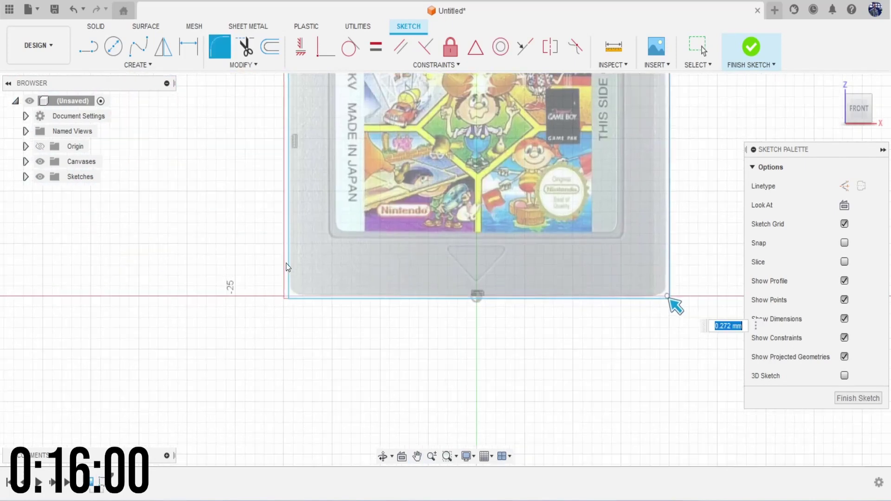
{"action": "scroll", "coordinate": [289, 274], "scroll_direction": "up", "scroll_amount": 3}
{"action": "left_click", "coordinate": [304, 321]}
{"action": "left_click", "coordinate": [282, 296]}
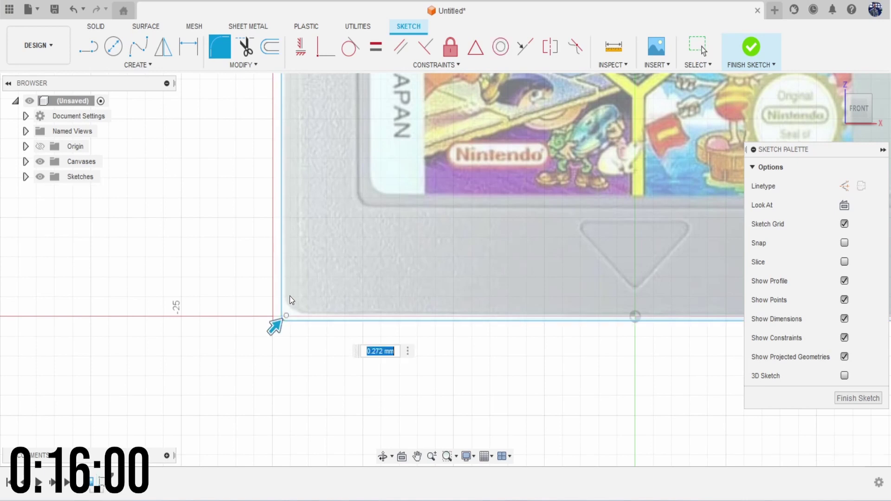
{"action": "left_click_drag", "start_coordinate": [278, 326], "coordinate": [287, 316]}
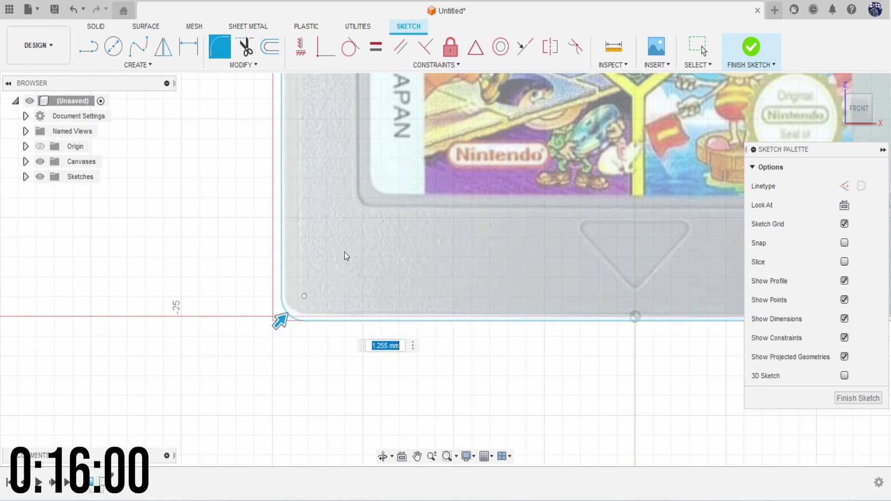
{"action": "scroll", "coordinate": [347, 249], "scroll_direction": "down", "scroll_amount": 4}
{"action": "scroll", "coordinate": [355, 239], "scroll_direction": "down", "scroll_amount": 3}
{"action": "middle_click_drag", "start_coordinate": [437, 127], "coordinate": [384, 283]}
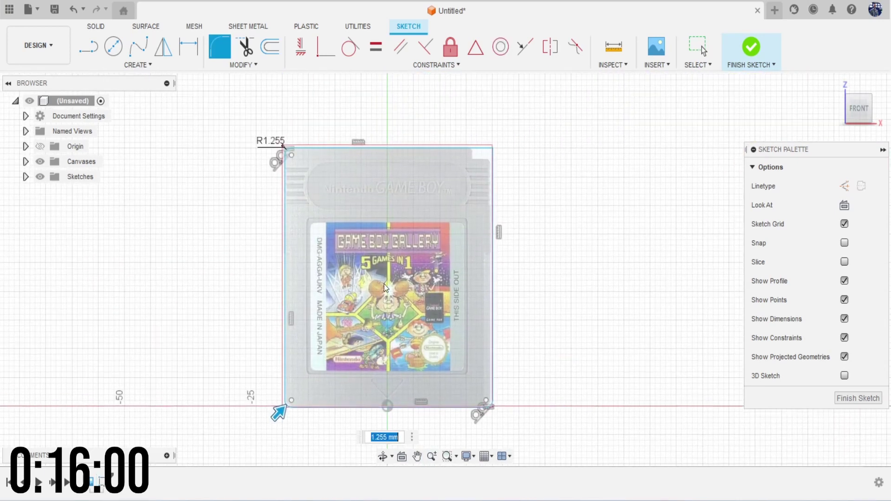
{"action": "left_click", "coordinate": [600, 116]}
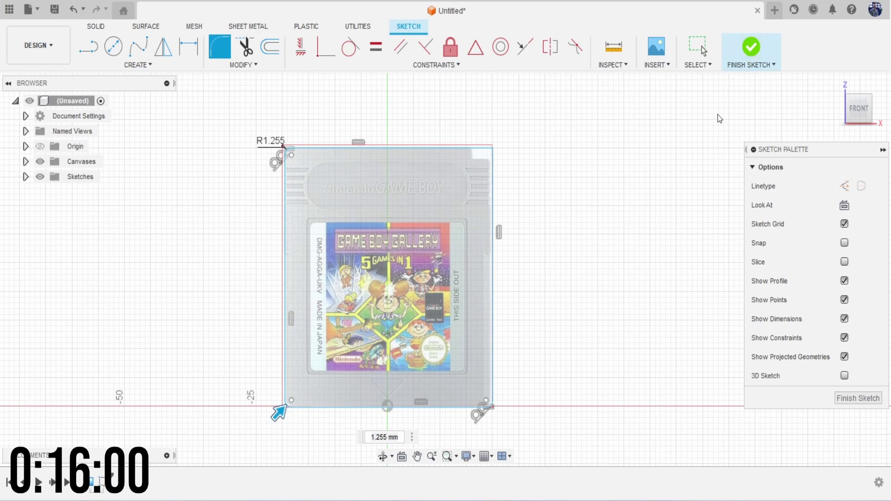
{"action": "key", "text": "Escape"}
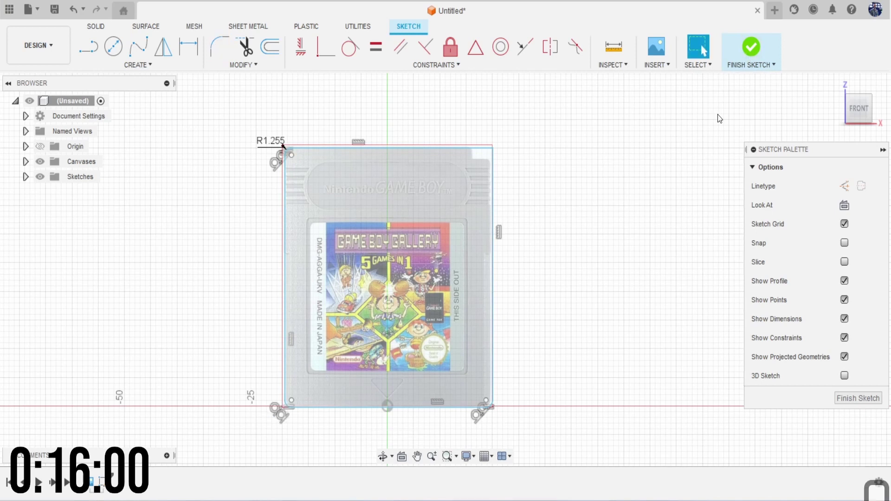
{"action": "left_click", "coordinate": [746, 47]}
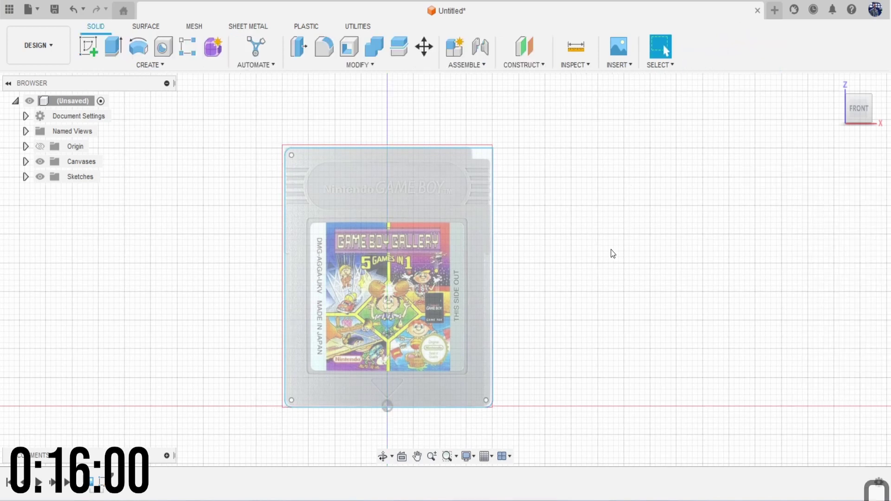
Step: Extrude the filleted cartridge profile about 4.4 mm as a new body
{"action": "key", "text": "e"}
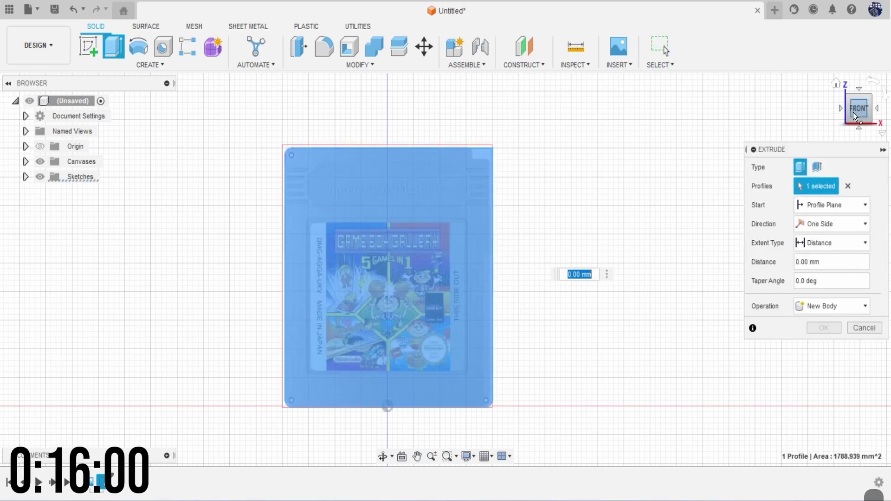
{"action": "left_click", "coordinate": [853, 114]}
{"action": "left_click_drag", "start_coordinate": [400, 287], "coordinate": [385, 262]}
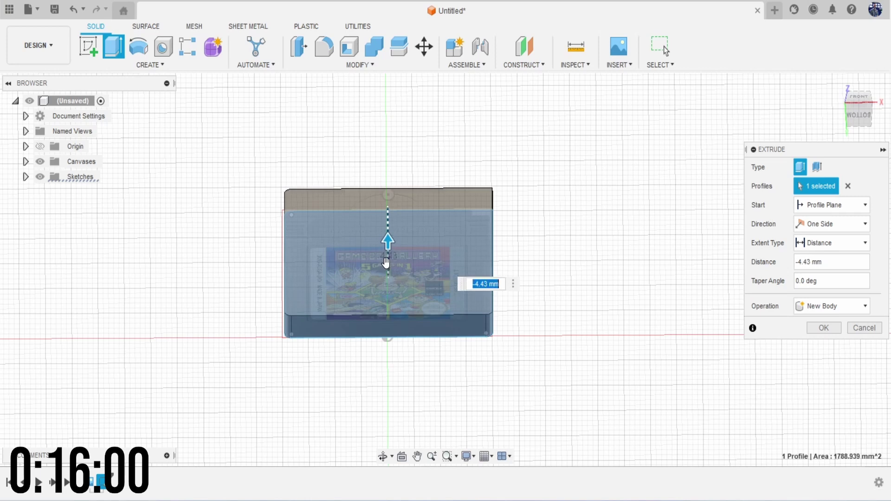
{"action": "left_click", "coordinate": [819, 333]}
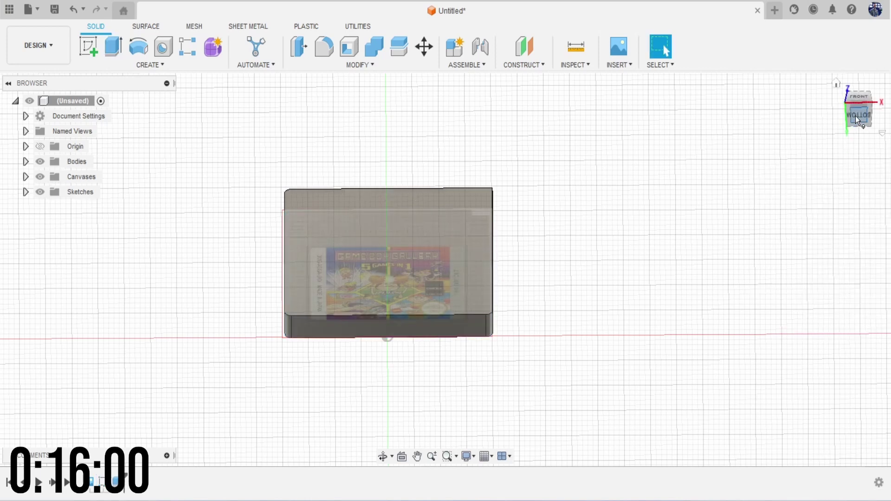
Step: Return to a straight FRONT view of the cartridge body and zoom in
{"action": "left_click_drag", "start_coordinate": [855, 116], "coordinate": [853, 132]}
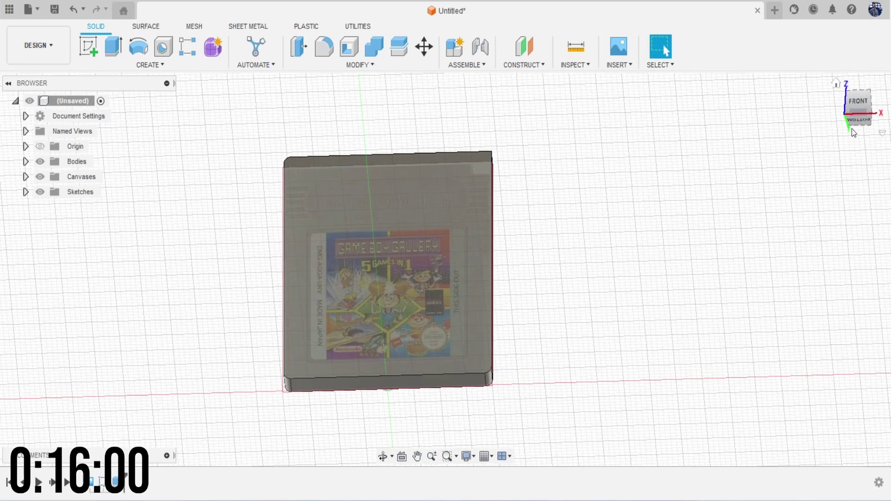
{"action": "left_click", "coordinate": [855, 101]}
{"action": "scroll", "coordinate": [307, 190], "scroll_direction": "up", "scroll_amount": 5}
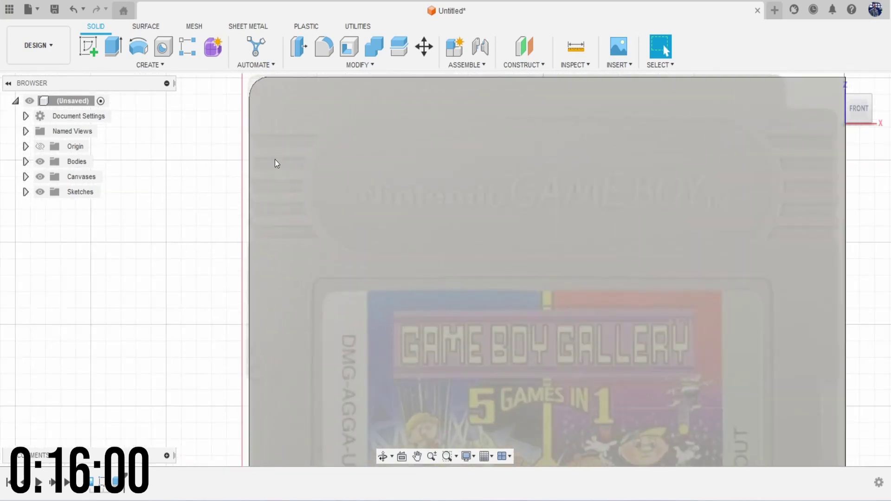
{"action": "scroll", "coordinate": [297, 244], "scroll_direction": "down", "scroll_amount": 3}
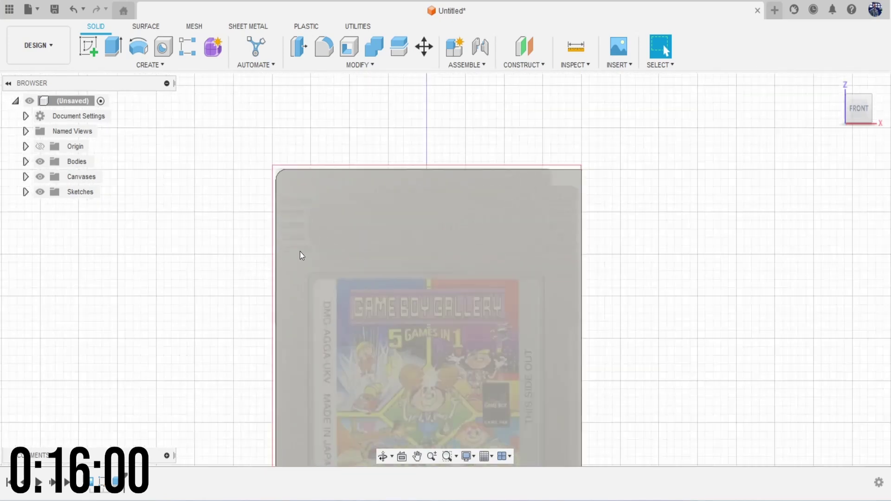
Step: Start a sketch on the cartridge face plane and draw the top grip-ridge rectangle
{"action": "left_click", "coordinate": [88, 46]}
{"action": "left_click", "coordinate": [395, 283]}
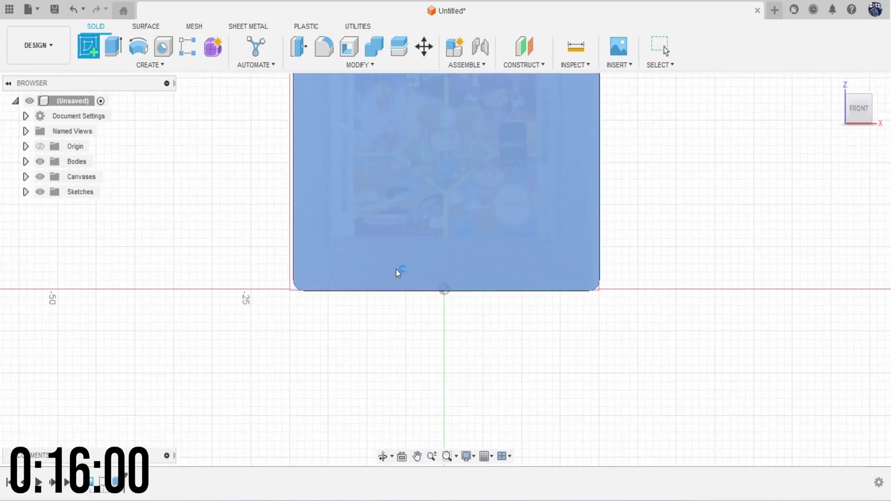
{"action": "scroll", "coordinate": [309, 271], "scroll_direction": "up", "scroll_amount": 8}
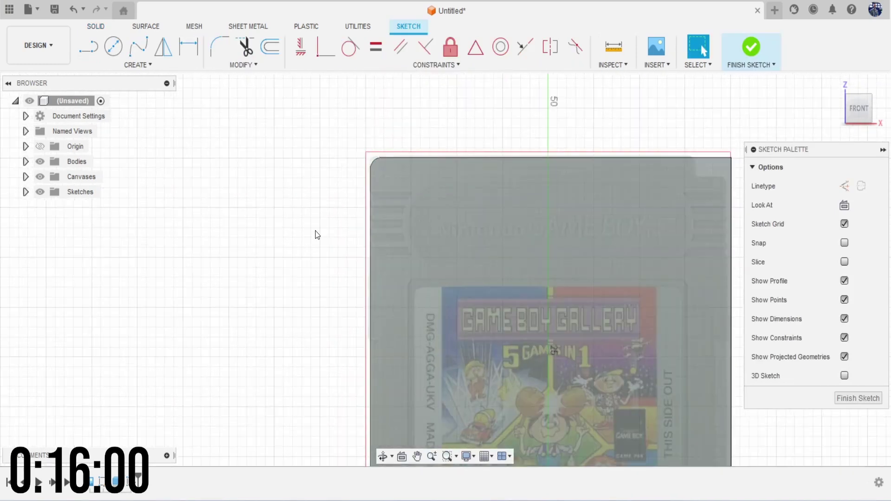
{"action": "middle_click_drag", "start_coordinate": [247, 244], "coordinate": [178, 258]}
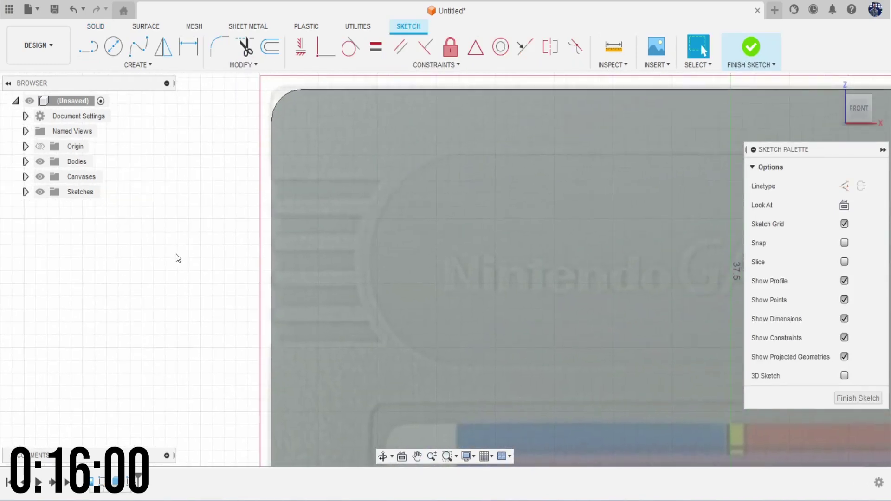
{"action": "scroll", "coordinate": [187, 144], "scroll_direction": "up", "scroll_amount": 3}
{"action": "key", "text": "r"}
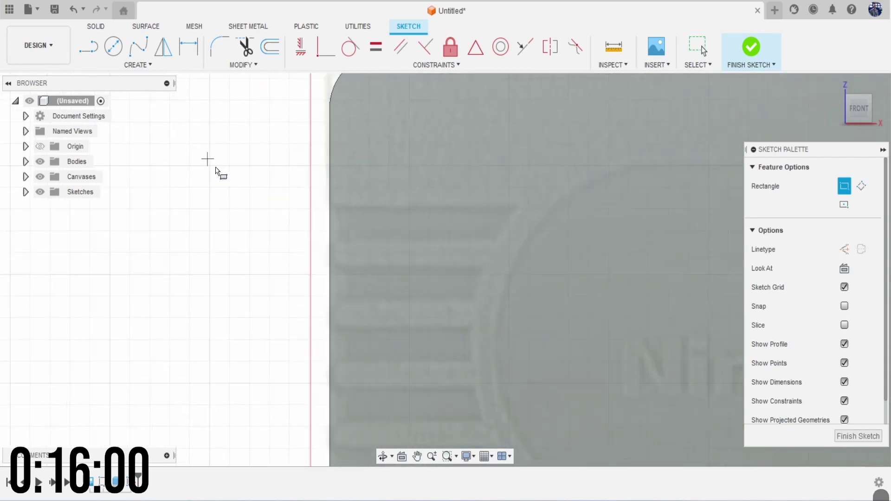
{"action": "middle_click_drag", "start_coordinate": [247, 198], "coordinate": [176, 176]}
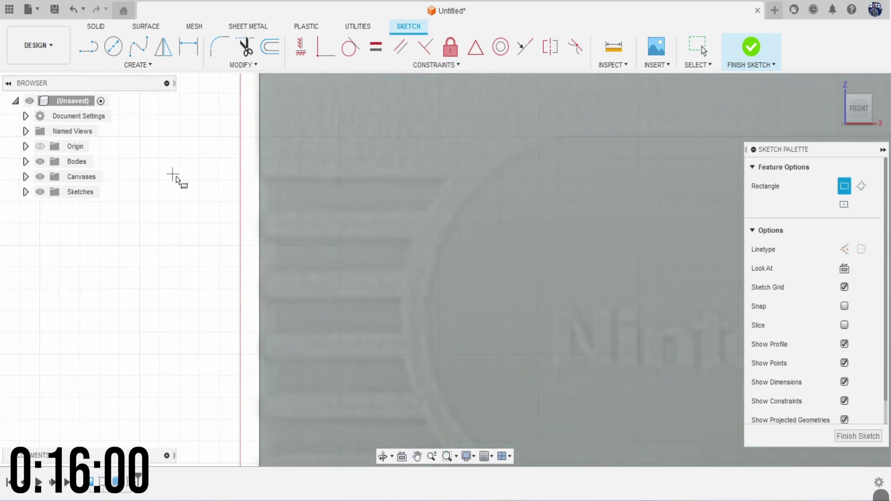
{"action": "left_click", "coordinate": [261, 180]}
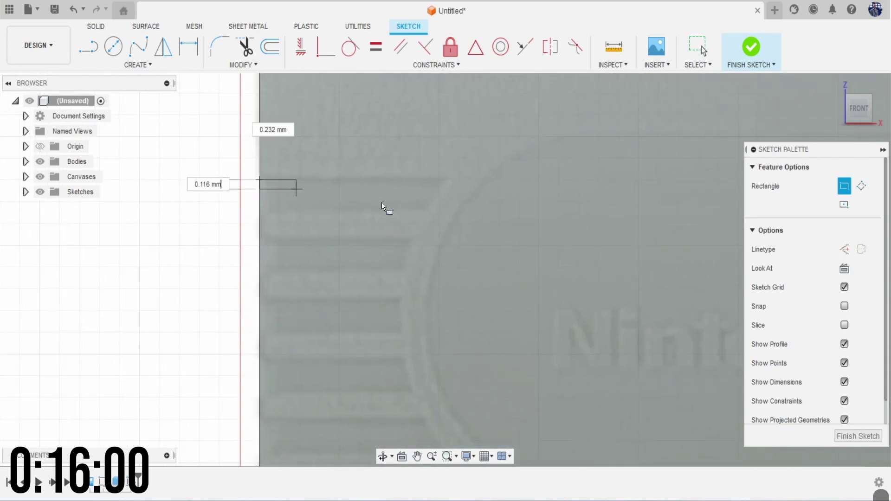
{"action": "left_click", "coordinate": [446, 208]}
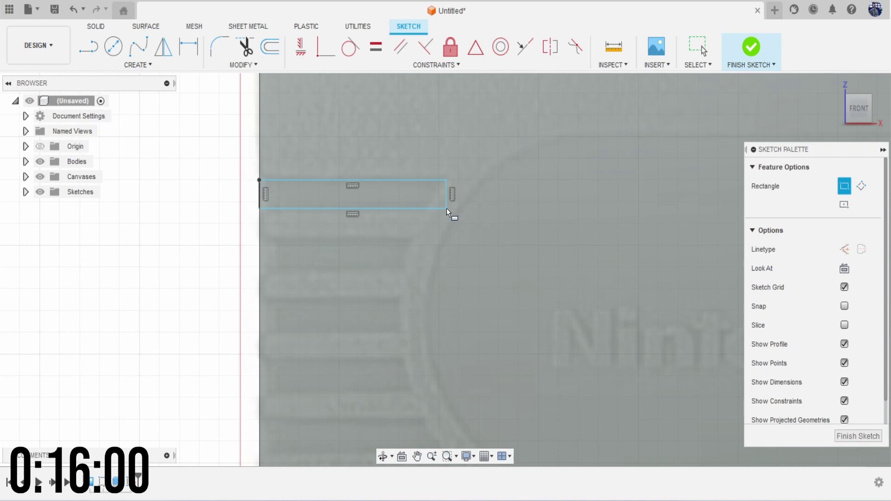
Step: Draw four more thin ridge rectangles stacked below along the cartridge's left edge
{"action": "left_click", "coordinate": [260, 236]}
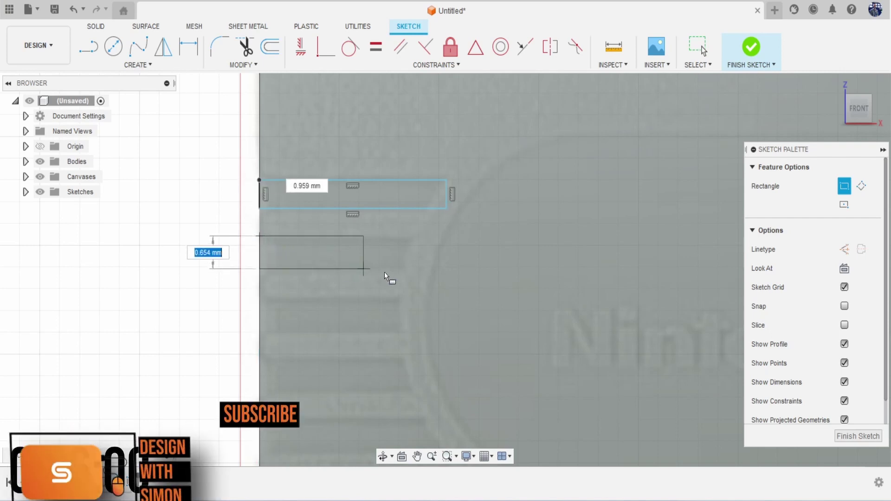
{"action": "left_click", "coordinate": [413, 272]}
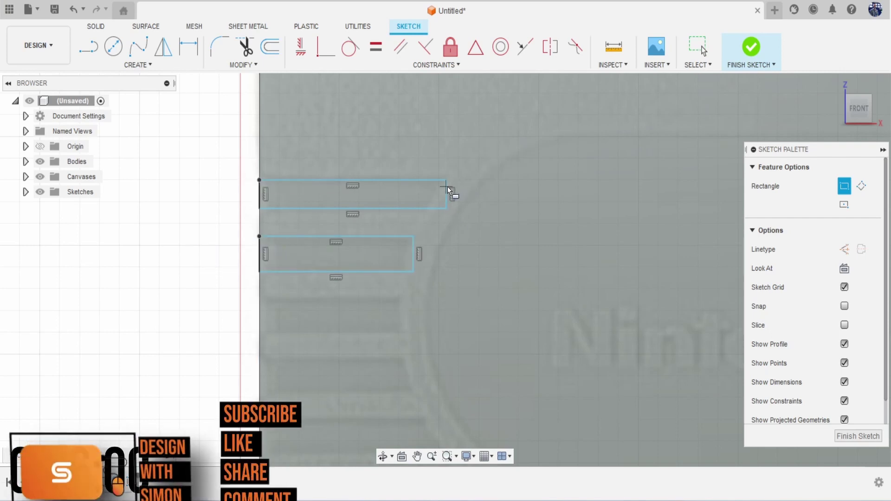
{"action": "middle_click_drag", "start_coordinate": [425, 275], "coordinate": [397, 242]}
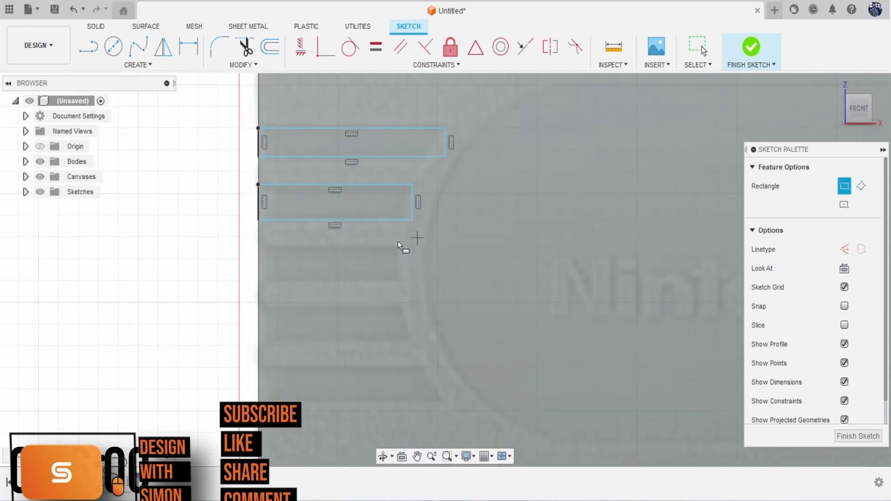
{"action": "left_click", "coordinate": [260, 246]}
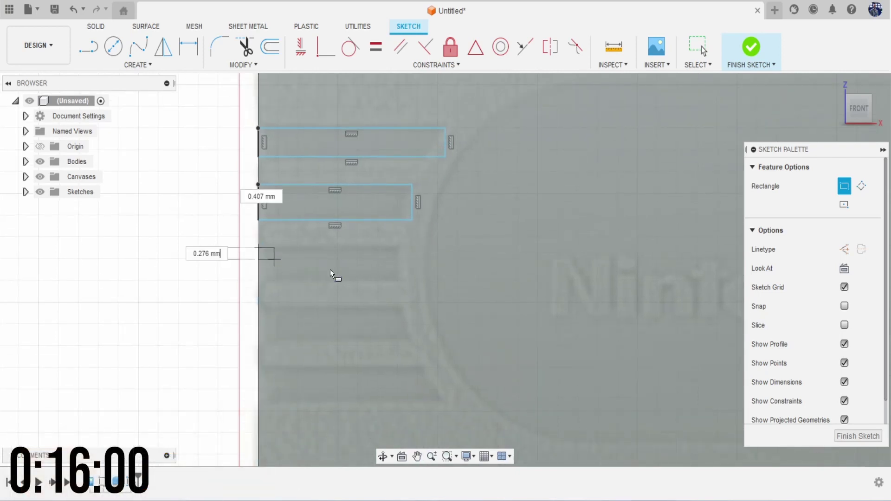
{"action": "left_click", "coordinate": [403, 280]}
{"action": "middle_click_drag", "start_coordinate": [289, 328], "coordinate": [273, 277]}
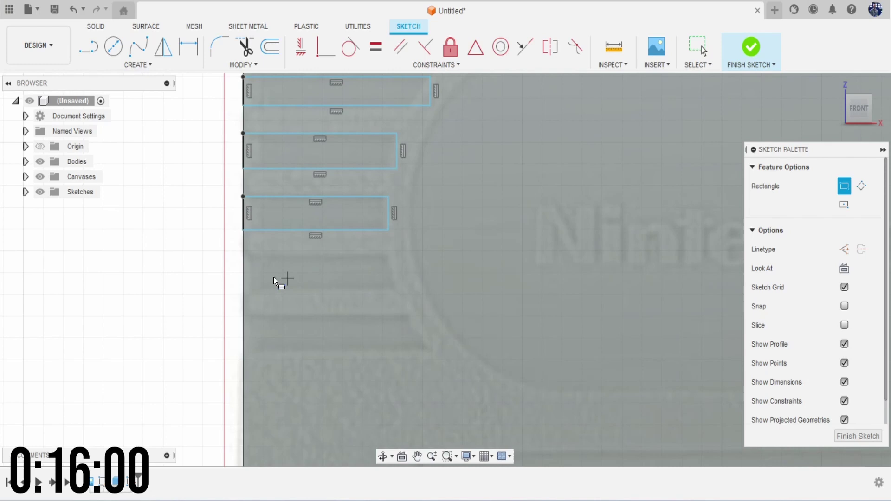
{"action": "left_click", "coordinate": [245, 256]}
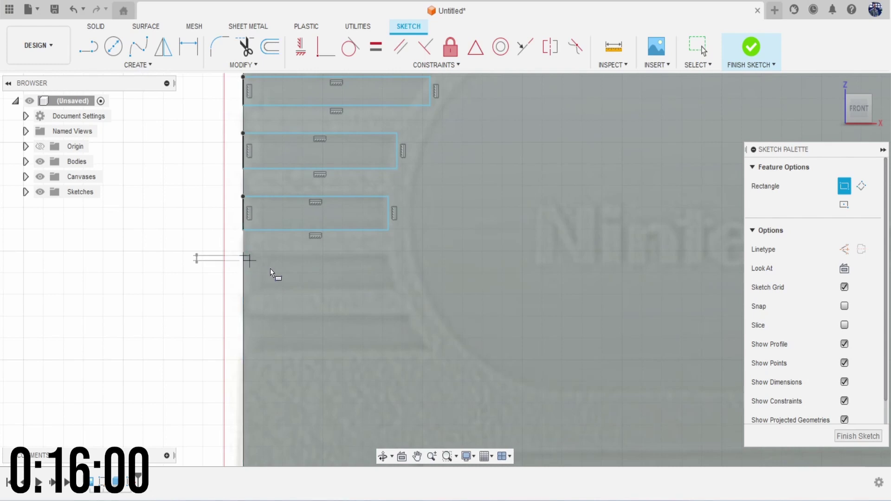
{"action": "left_click", "coordinate": [397, 291]}
{"action": "left_click", "coordinate": [246, 316]}
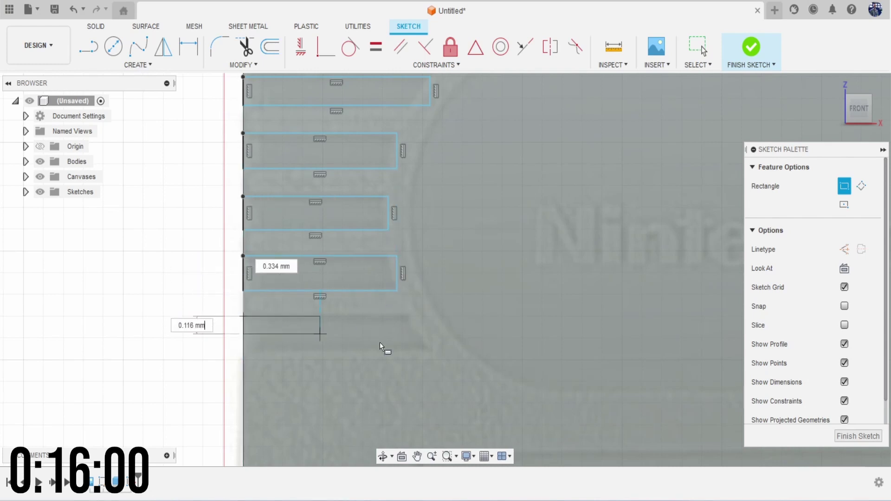
{"action": "left_click", "coordinate": [429, 350]}
{"action": "middle_click_drag", "start_coordinate": [448, 285], "coordinate": [387, 333]}
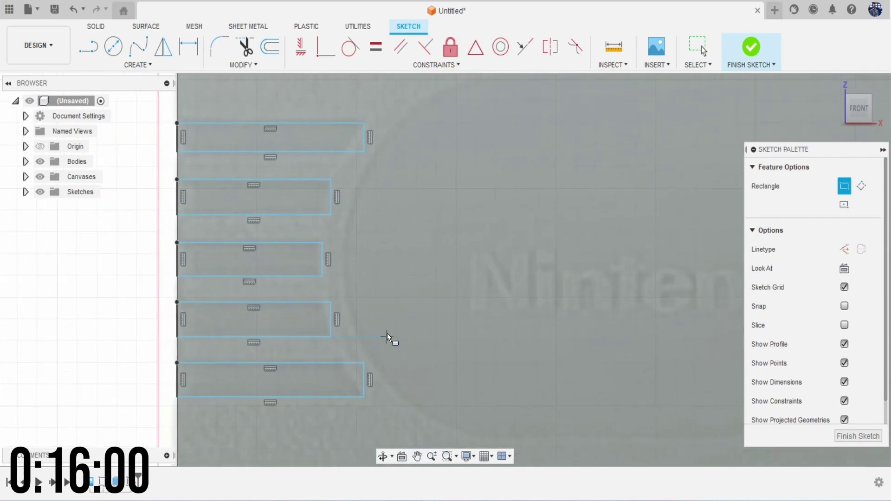
{"action": "left_click", "coordinate": [132, 69]}
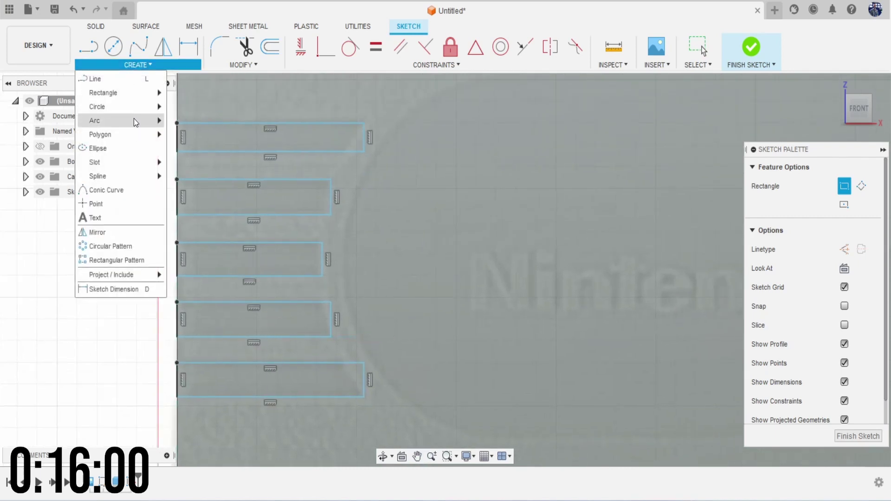
Step: Draw arcs across the right ends of the first three grip-ridge rectangles, following the logo curve
{"action": "mouse_move", "coordinate": [159, 122]}
{"action": "left_click", "coordinate": [200, 134]}
{"action": "scroll", "coordinate": [241, 186], "scroll_direction": "up", "scroll_amount": 4}
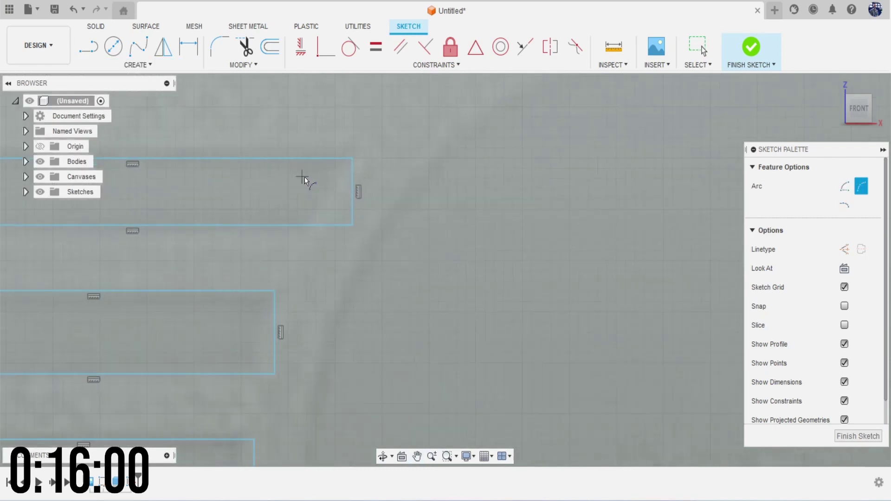
{"action": "left_click", "coordinate": [353, 158]}
{"action": "left_click", "coordinate": [307, 225]}
{"action": "left_click", "coordinate": [319, 201]}
{"action": "middle_click_drag", "start_coordinate": [335, 276], "coordinate": [341, 194]}
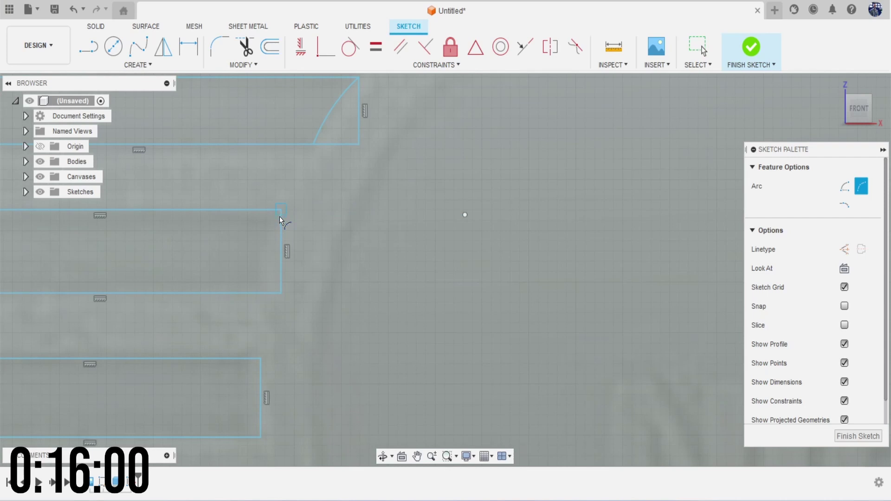
{"action": "left_click", "coordinate": [279, 212]}
{"action": "left_click", "coordinate": [263, 292]}
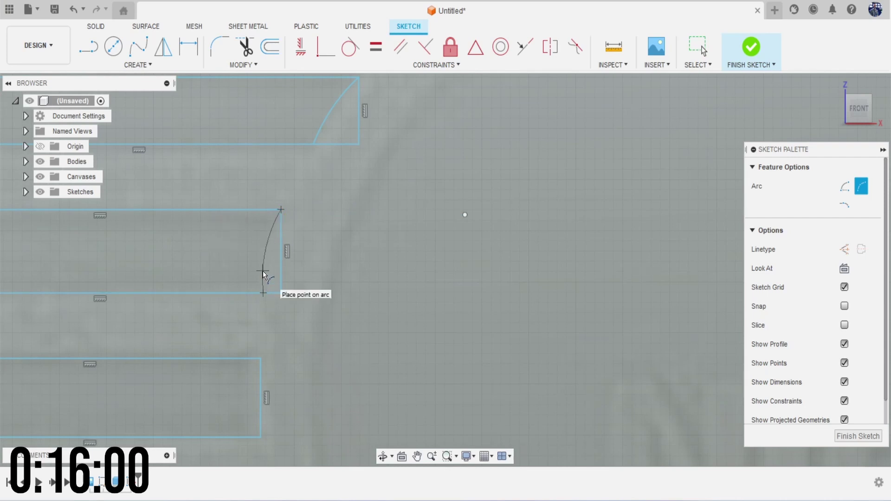
{"action": "left_click", "coordinate": [263, 272]}
{"action": "scroll", "coordinate": [302, 308], "scroll_direction": "down", "scroll_amount": 3}
{"action": "scroll", "coordinate": [294, 262], "scroll_direction": "up", "scroll_amount": 2}
{"action": "scroll", "coordinate": [294, 262], "scroll_direction": "up", "scroll_amount": 2}
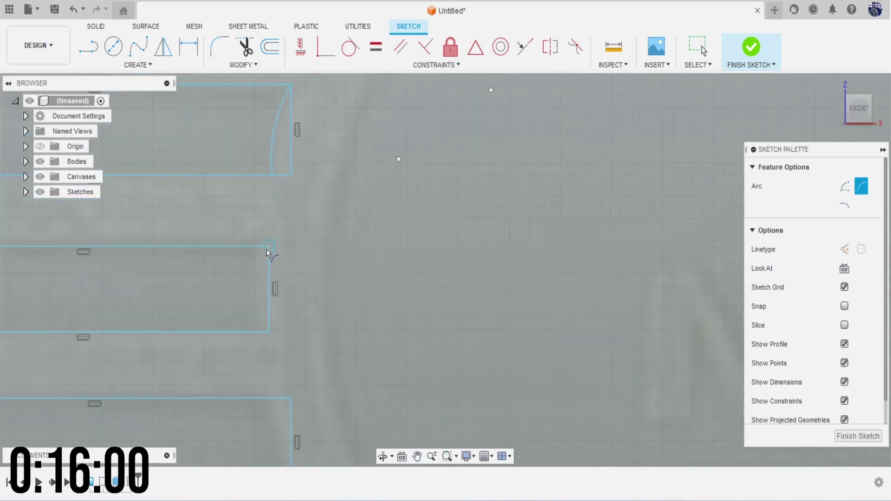
{"action": "left_click", "coordinate": [268, 247]}
{"action": "left_click", "coordinate": [268, 332]}
{"action": "left_click", "coordinate": [258, 302]}
Step: Add matching curved arcs across the fourth and fifth ridge rectangles' right ends
{"action": "scroll", "coordinate": [290, 321], "scroll_direction": "down", "scroll_amount": 2}
{"action": "middle_click_drag", "start_coordinate": [291, 322], "coordinate": [304, 212]}
{"action": "scroll", "coordinate": [291, 258], "scroll_direction": "up", "scroll_amount": 4}
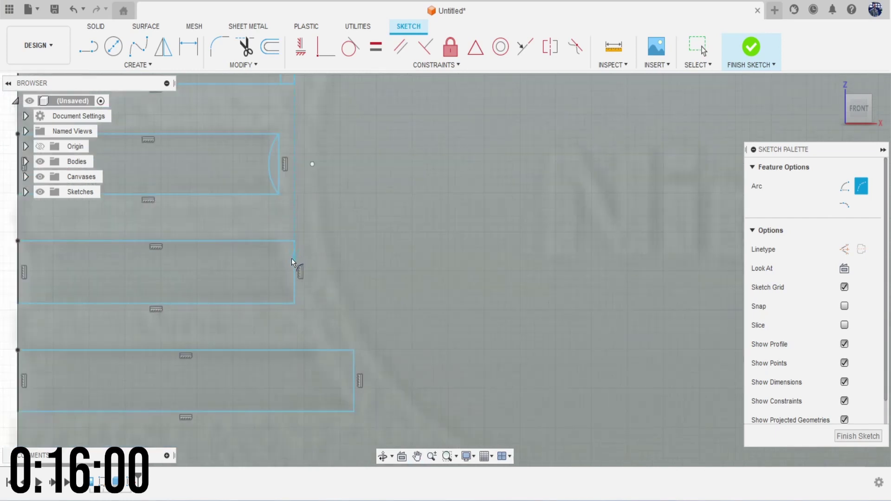
{"action": "left_click", "coordinate": [273, 235]}
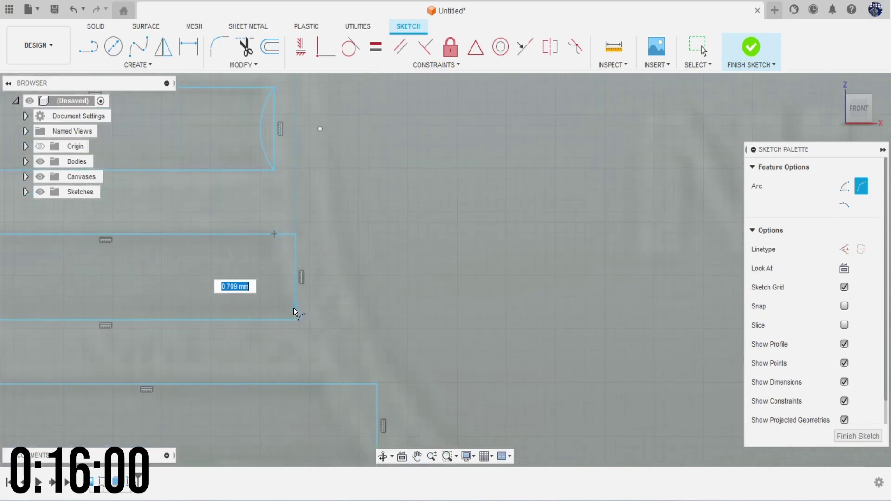
{"action": "left_click", "coordinate": [295, 319]}
{"action": "left_click", "coordinate": [288, 296]}
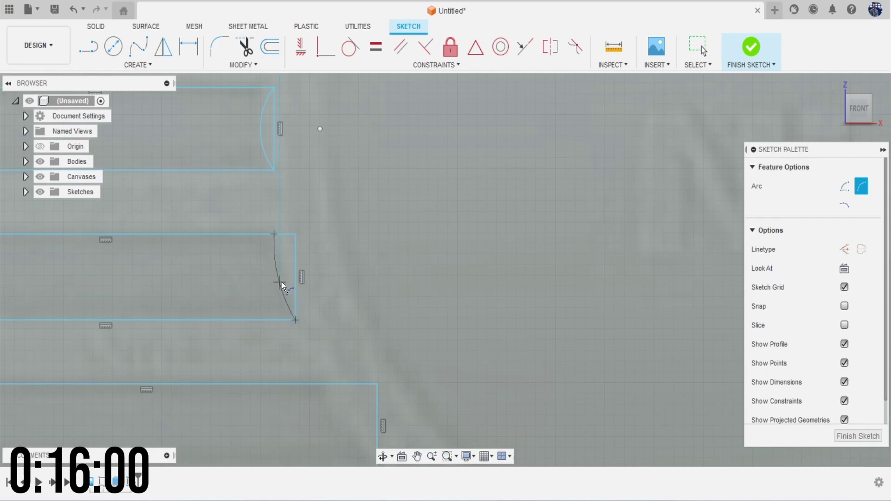
{"action": "scroll", "coordinate": [297, 306], "scroll_direction": "down", "scroll_amount": 2}
{"action": "middle_click_drag", "start_coordinate": [339, 366], "coordinate": [314, 245]}
{"action": "scroll", "coordinate": [313, 245], "scroll_direction": "up", "scroll_amount": 2}
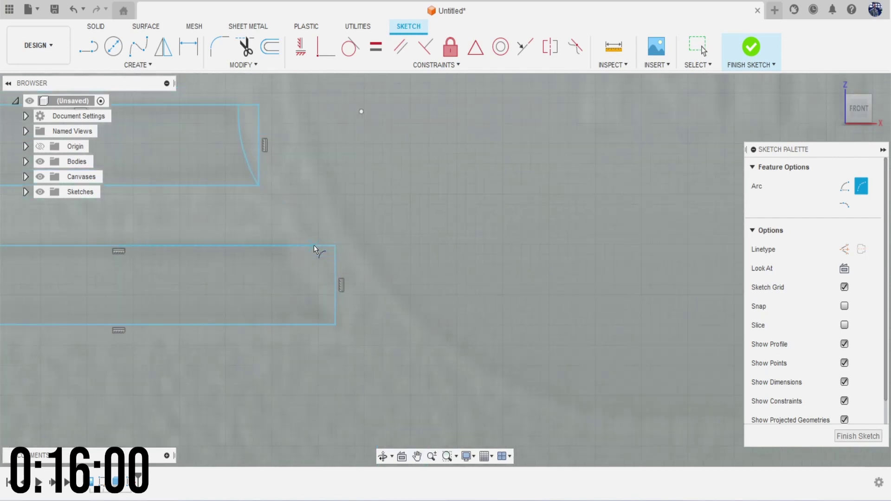
{"action": "left_click", "coordinate": [281, 246]}
{"action": "left_click", "coordinate": [336, 333]}
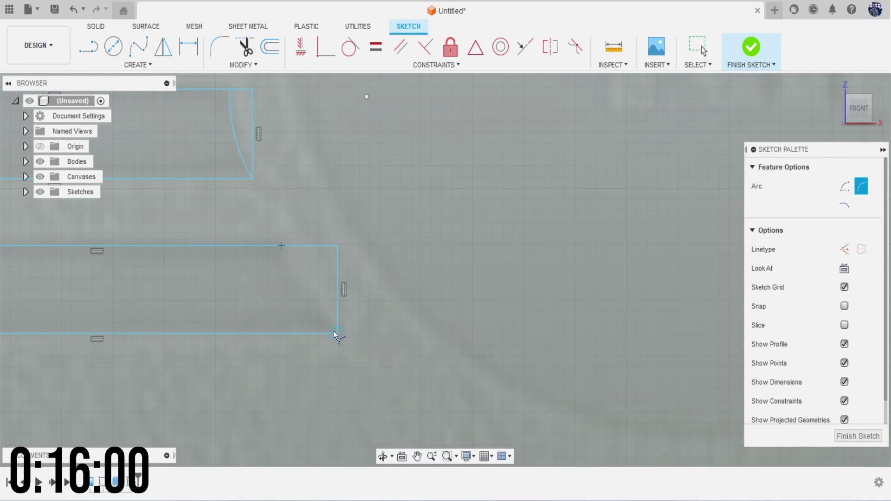
{"action": "left_click", "coordinate": [311, 297]}
{"action": "scroll", "coordinate": [310, 298], "scroll_direction": "down", "scroll_amount": 4}
{"action": "scroll", "coordinate": [311, 291], "scroll_direction": "down", "scroll_amount": 1}
{"action": "middle_click_drag", "start_coordinate": [317, 265], "coordinate": [349, 319]}
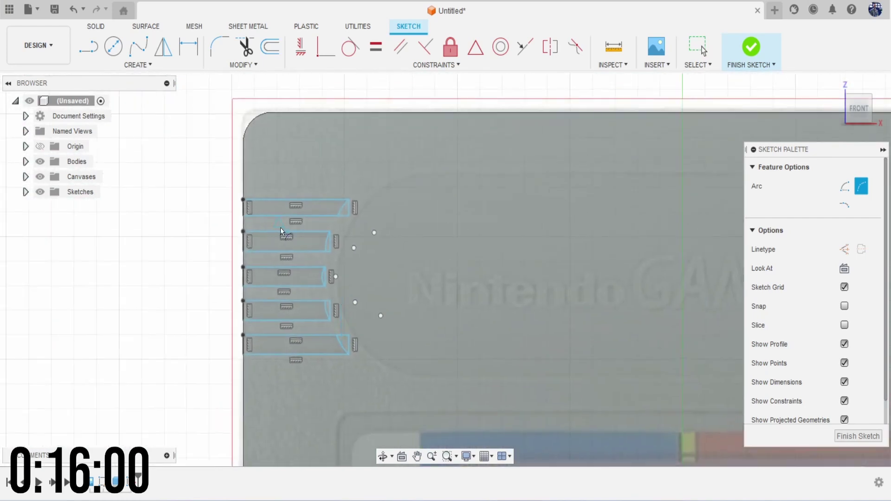
{"action": "scroll", "coordinate": [280, 228], "scroll_direction": "up", "scroll_amount": 2}
Step: Trim the leftover straight ends and stubs past the arcs on the first three ridges
{"action": "key", "text": "t"}
{"action": "scroll", "coordinate": [378, 222], "scroll_direction": "up", "scroll_amount": 5}
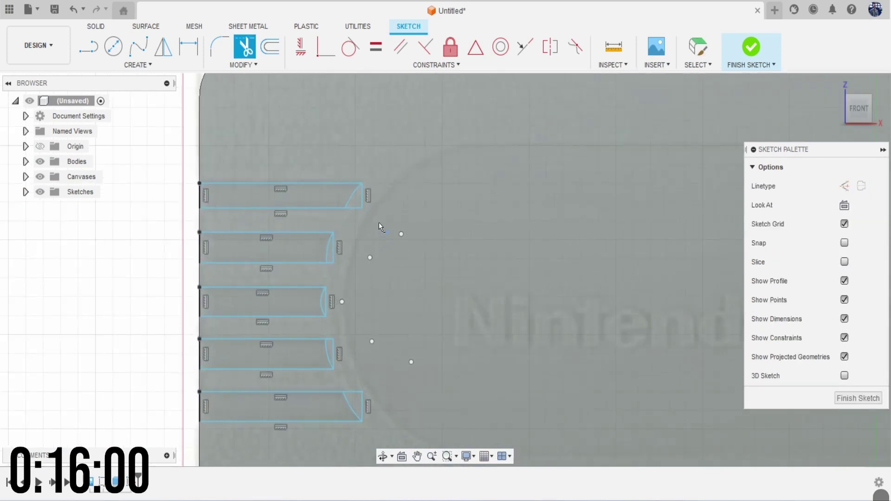
{"action": "left_click", "coordinate": [329, 189]}
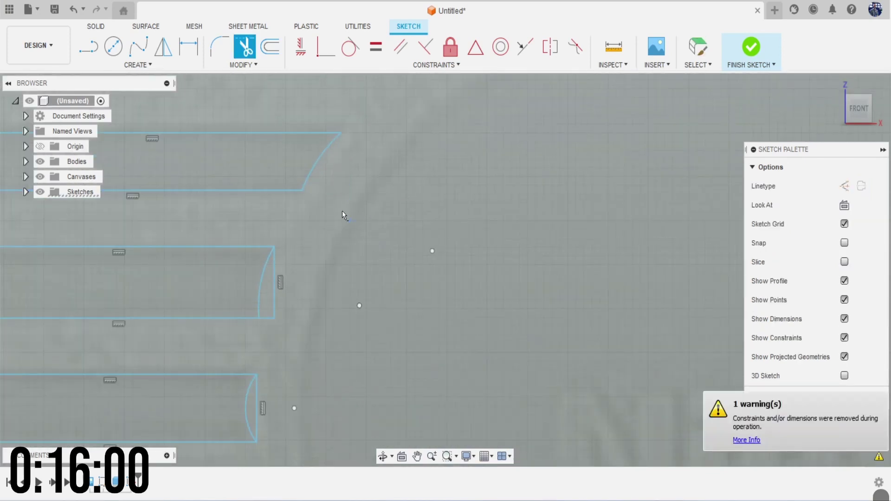
{"action": "scroll", "coordinate": [324, 250], "scroll_direction": "down", "scroll_amount": 2}
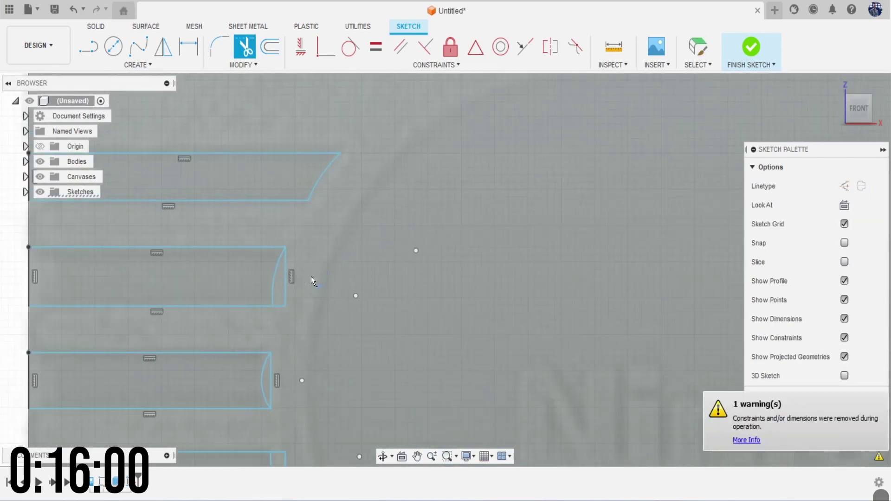
{"action": "left_click", "coordinate": [282, 308]}
{"action": "scroll", "coordinate": [310, 317], "scroll_direction": "down", "scroll_amount": 3}
{"action": "scroll", "coordinate": [288, 269], "scroll_direction": "up", "scroll_amount": 2}
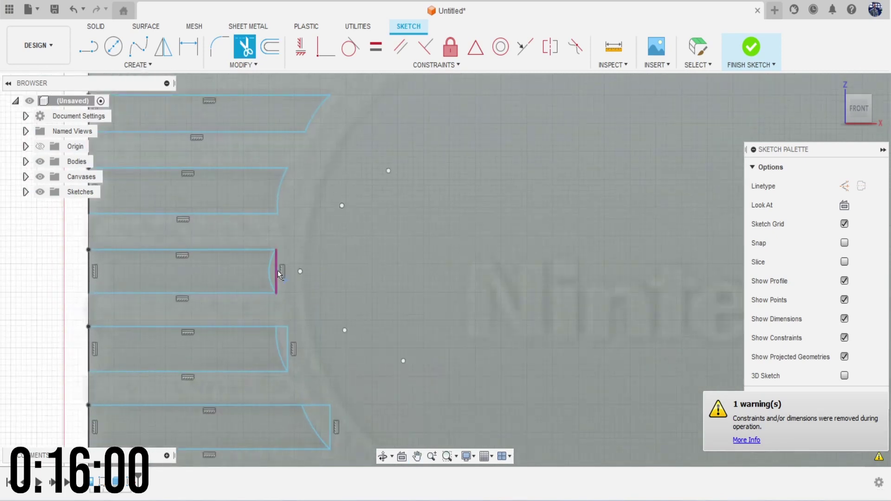
{"action": "left_click", "coordinate": [278, 271]}
{"action": "scroll", "coordinate": [307, 313], "scroll_direction": "up", "scroll_amount": 1}
Step: Trim the fourth and fifth ridges' straight ends and stubs, plus a profile's left edge line
{"action": "middle_click_drag", "start_coordinate": [308, 314], "coordinate": [311, 261]}
{"action": "left_click", "coordinate": [291, 292]}
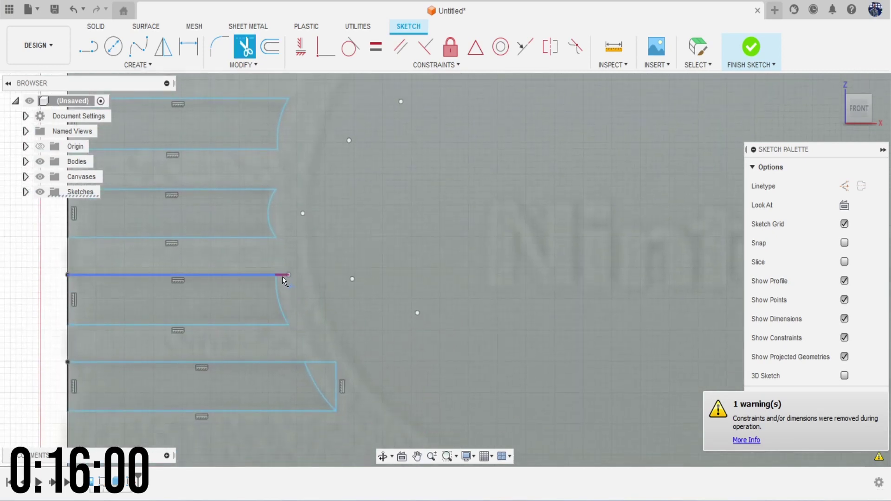
{"action": "left_click", "coordinate": [282, 277]}
{"action": "scroll", "coordinate": [323, 320], "scroll_direction": "down", "scroll_amount": 2}
{"action": "middle_click_drag", "start_coordinate": [325, 320], "coordinate": [315, 225]}
{"action": "scroll", "coordinate": [314, 225], "scroll_direction": "up", "scroll_amount": 2}
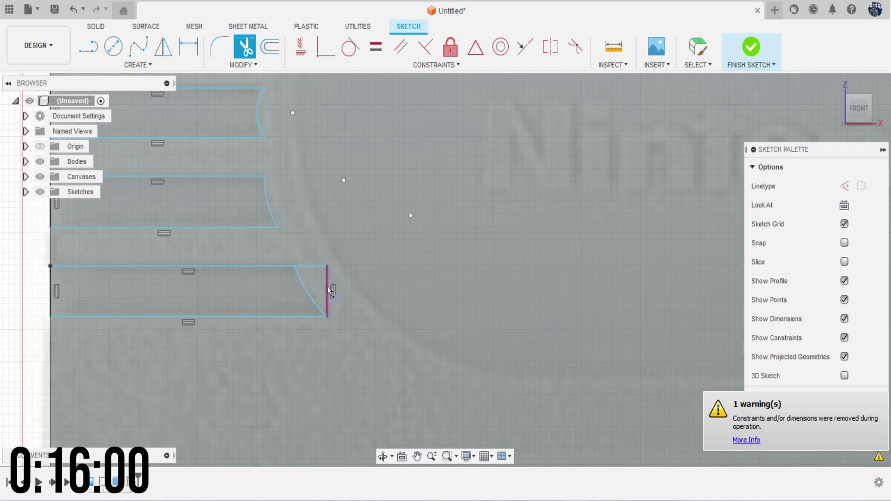
{"action": "left_click", "coordinate": [327, 287]}
{"action": "left_click", "coordinate": [313, 268]}
{"action": "middle_click_drag", "start_coordinate": [216, 254], "coordinate": [347, 276]}
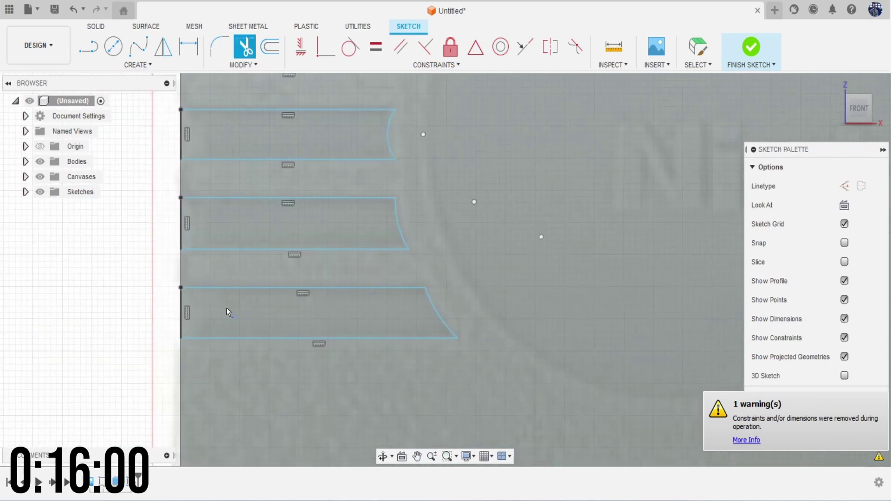
{"action": "left_click", "coordinate": [181, 309]}
{"action": "middle_click_drag", "start_coordinate": [201, 183], "coordinate": [225, 231]}
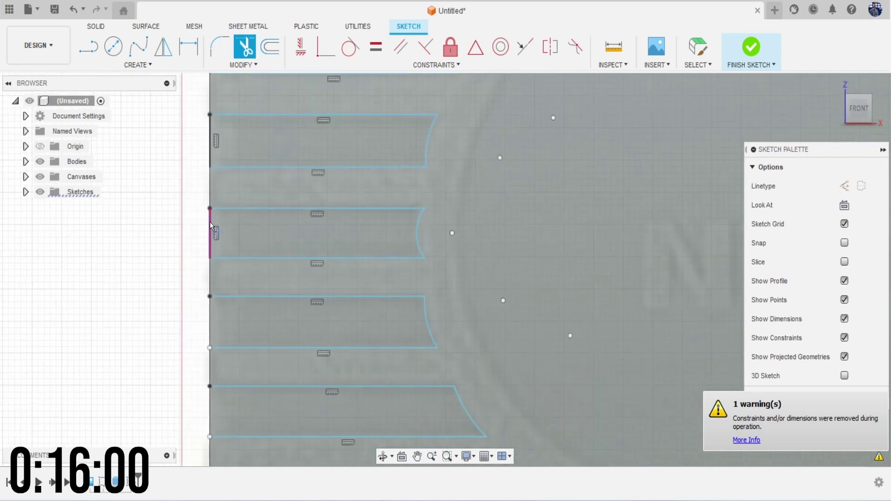
{"action": "key", "text": "Escape"}
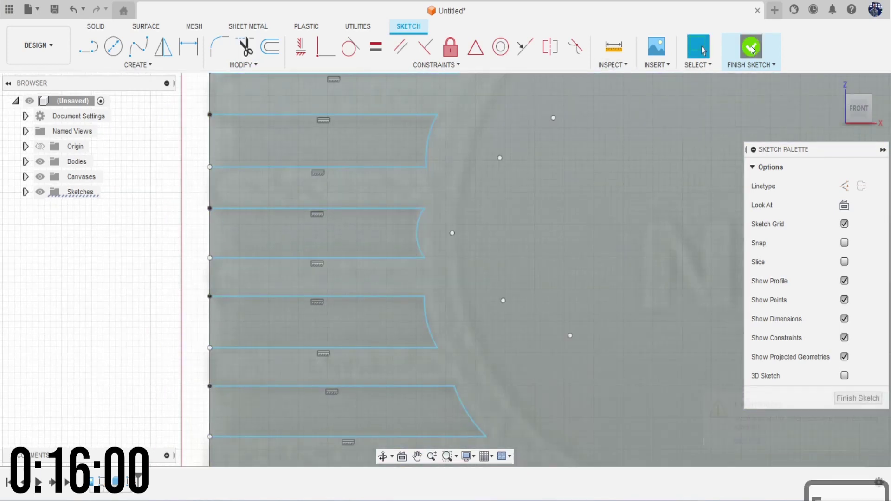
Step: Finish the grip-ridge sketch, zoom out to the body, and start Split Body
{"action": "left_click", "coordinate": [750, 46]}
{"action": "scroll", "coordinate": [552, 234], "scroll_direction": "down", "scroll_amount": 3}
{"action": "middle_click_drag", "start_coordinate": [561, 248], "coordinate": [366, 278]}
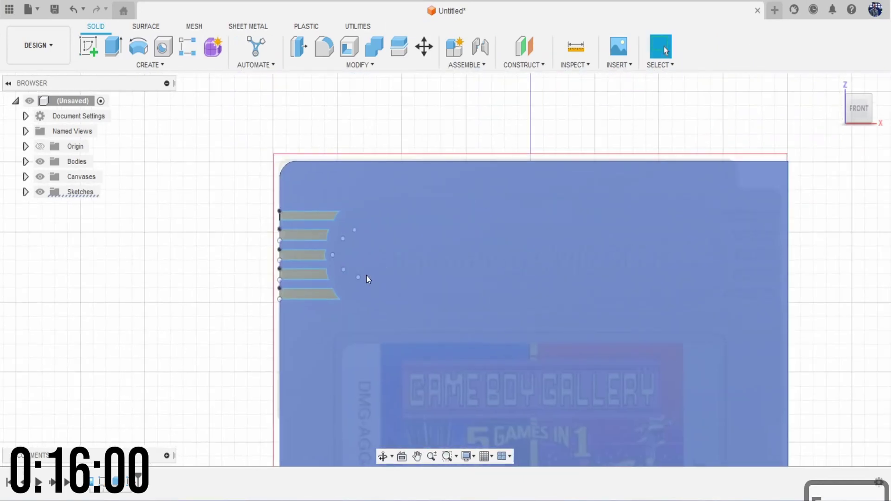
{"action": "scroll", "coordinate": [371, 269], "scroll_direction": "up", "scroll_amount": 1}
{"action": "scroll", "coordinate": [373, 228], "scroll_direction": "down", "scroll_amount": 3}
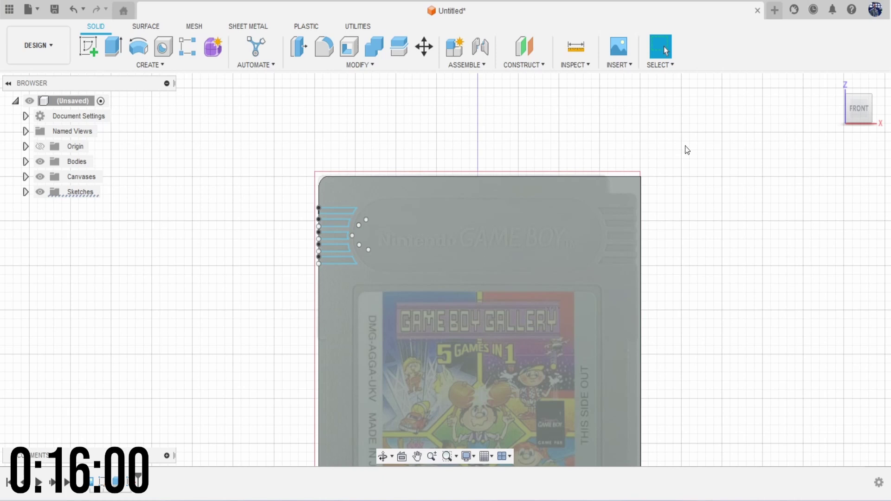
{"action": "left_click", "coordinate": [401, 49]}
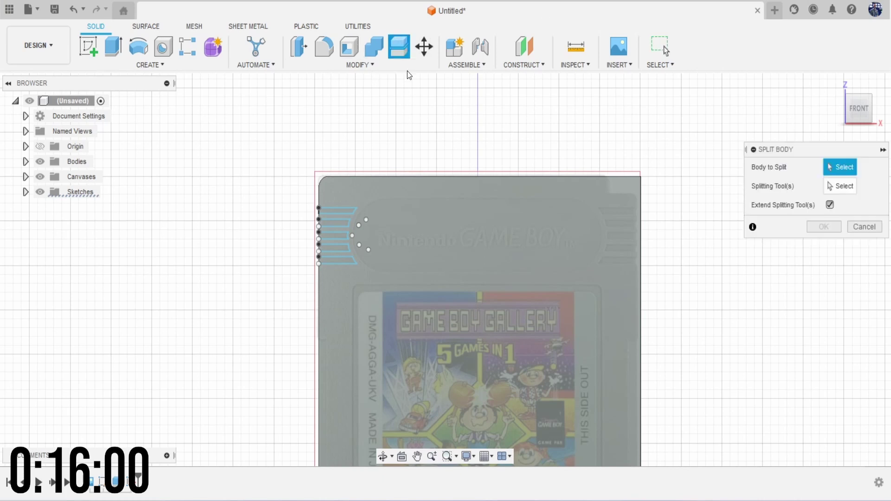
Step: Pick the cartridge body and the five grip profiles for Split Body, then cancel without splitting
{"action": "left_click", "coordinate": [508, 225]}
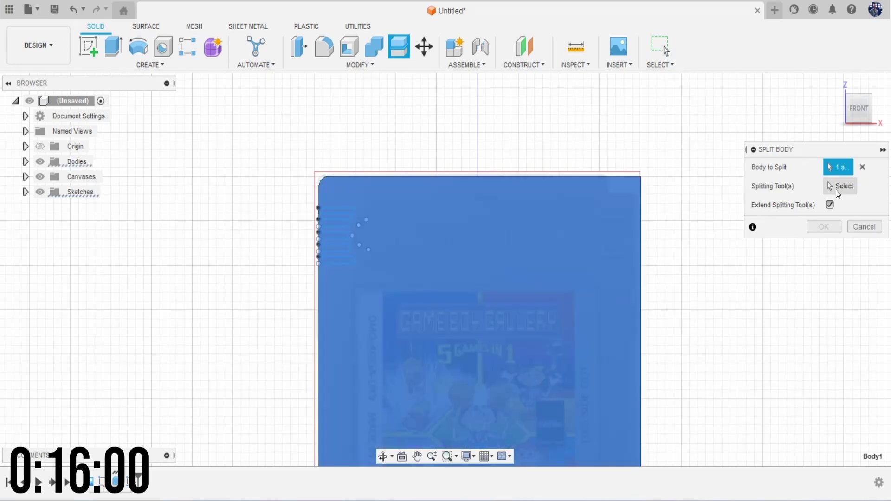
{"action": "scroll", "coordinate": [318, 205], "scroll_direction": "up", "scroll_amount": 3}
{"action": "left_click", "coordinate": [346, 214]}
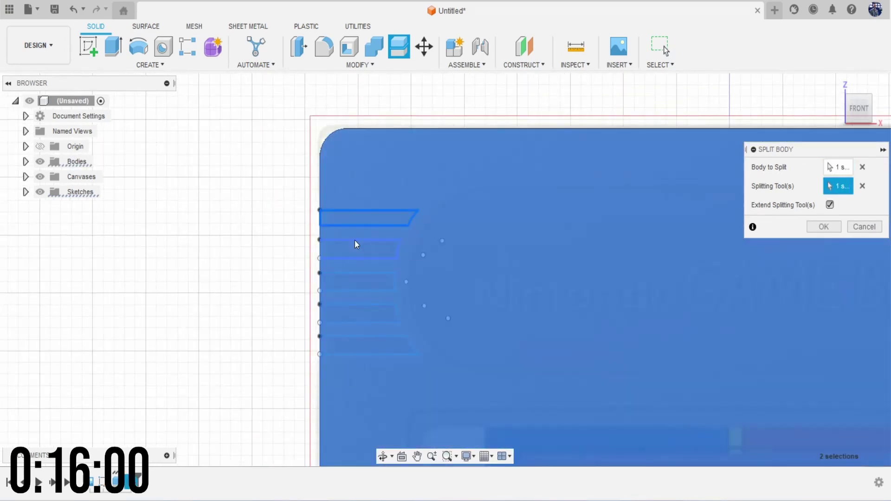
{"action": "left_click", "coordinate": [354, 243]}
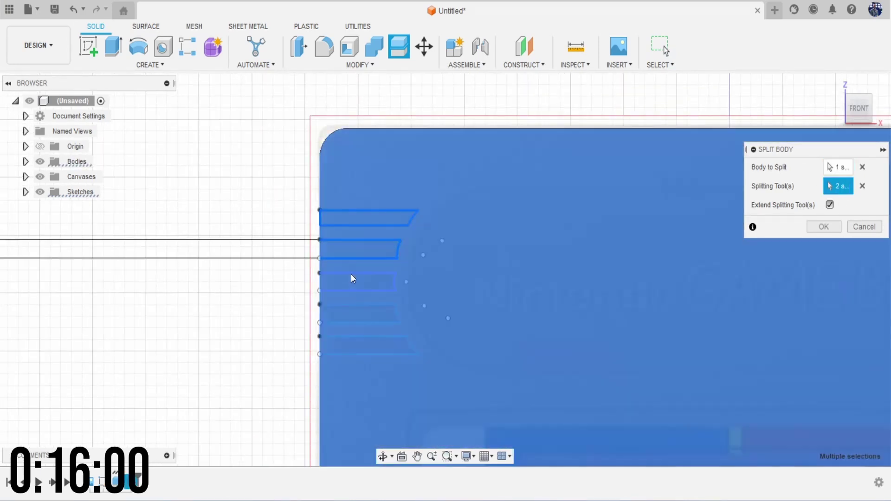
{"action": "left_click", "coordinate": [351, 278]}
{"action": "left_click", "coordinate": [356, 306]}
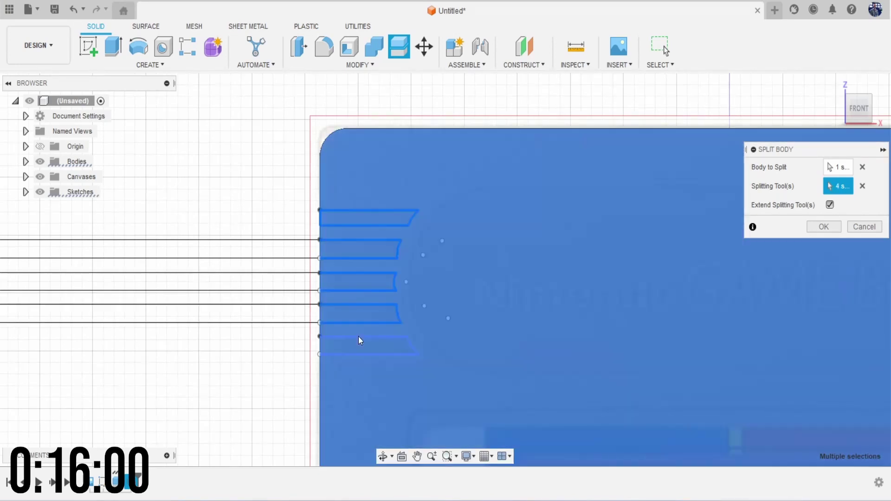
{"action": "left_click", "coordinate": [358, 336]}
{"action": "scroll", "coordinate": [343, 217], "scroll_direction": "up", "scroll_amount": 5}
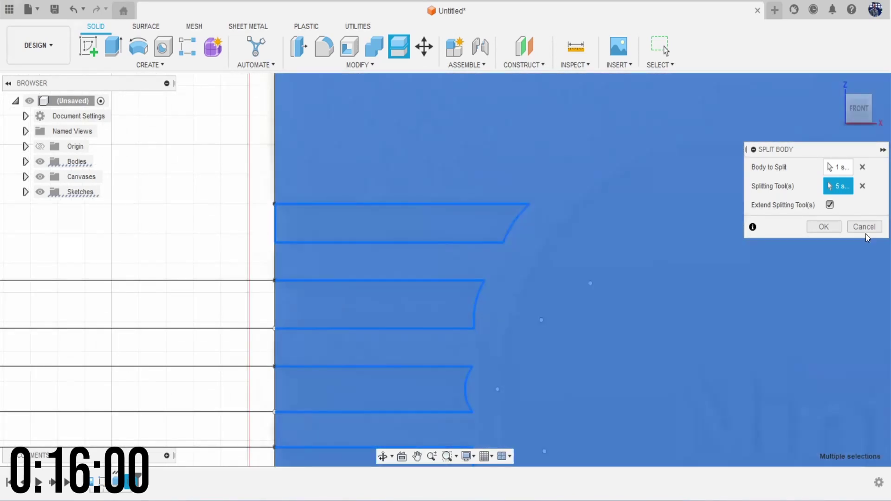
{"action": "left_click", "coordinate": [863, 226]}
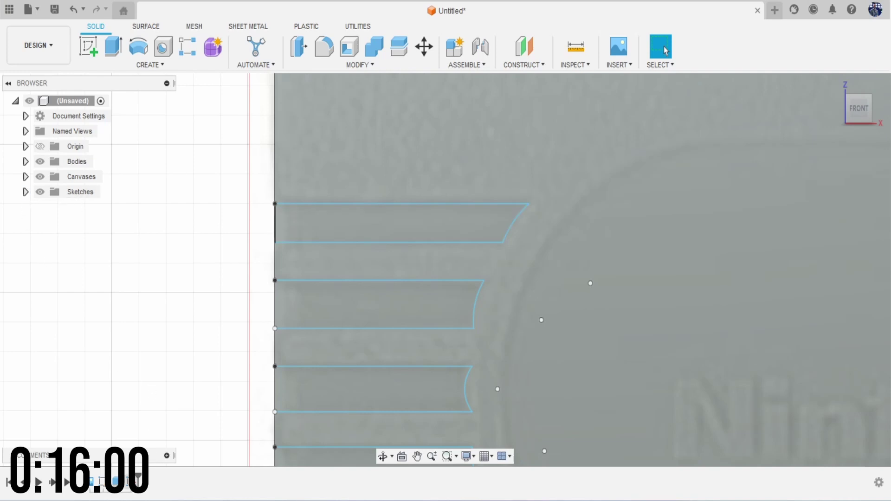
Step: Edit the grip sketch and trim the top profile's leftover left edge line
{"action": "right_click", "coordinate": [137, 481]}
{"action": "left_click", "coordinate": [166, 357]}
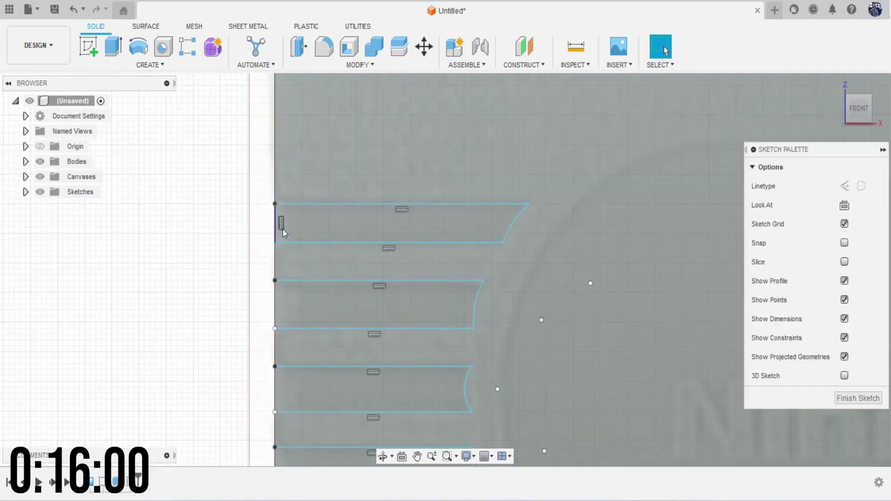
{"action": "key", "text": "t"}
{"action": "left_click", "coordinate": [277, 218]}
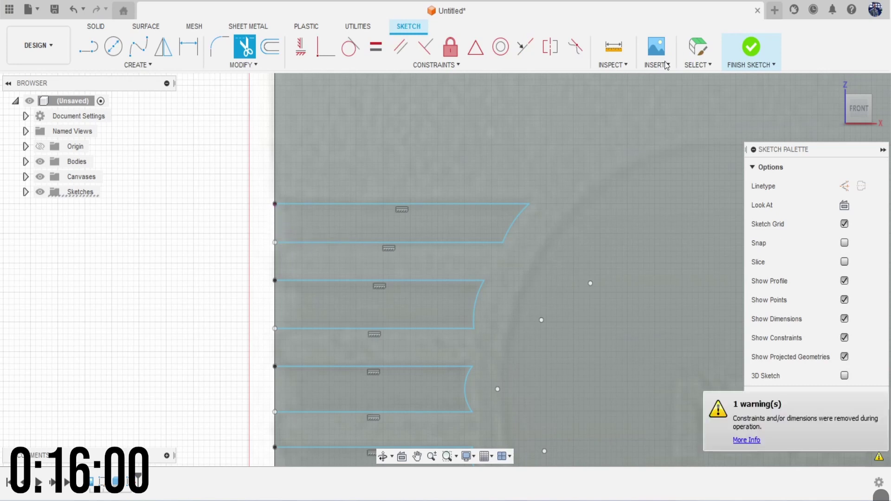
{"action": "left_click", "coordinate": [753, 49]}
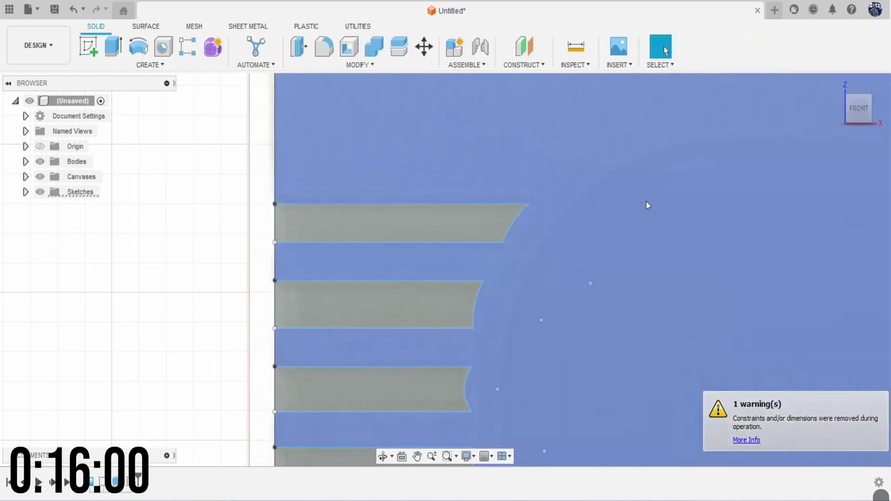
Step: Bring the cartridge's top-left corner into view and reopen Split Body
{"action": "middle_click_drag", "start_coordinate": [646, 202], "coordinate": [586, 203]}
{"action": "scroll", "coordinate": [585, 203], "scroll_direction": "up", "scroll_amount": 3}
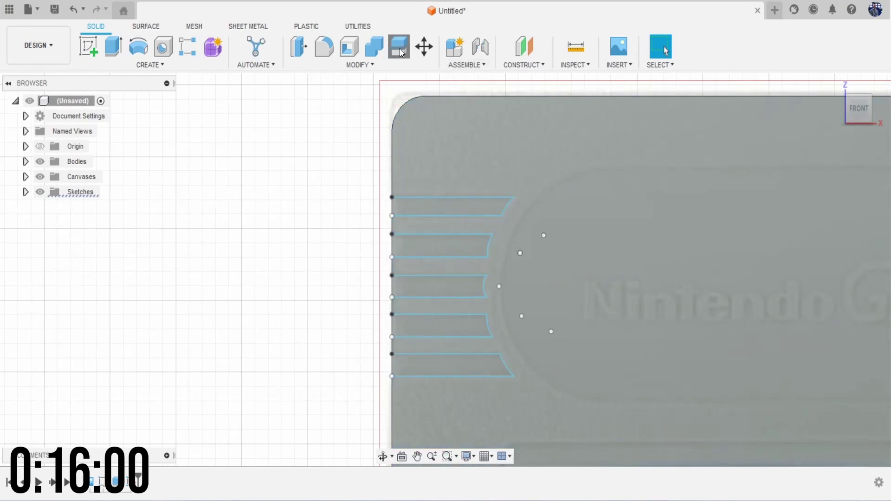
{"action": "left_click", "coordinate": [400, 47]}
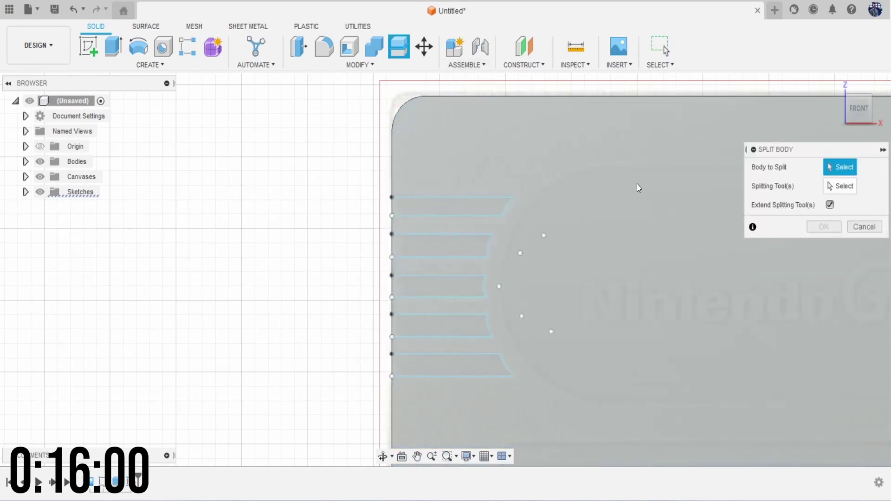
Step: Choose the cartridge body and all five grip profiles as splitting tools
{"action": "left_click", "coordinate": [602, 173]}
{"action": "left_click", "coordinate": [842, 185]}
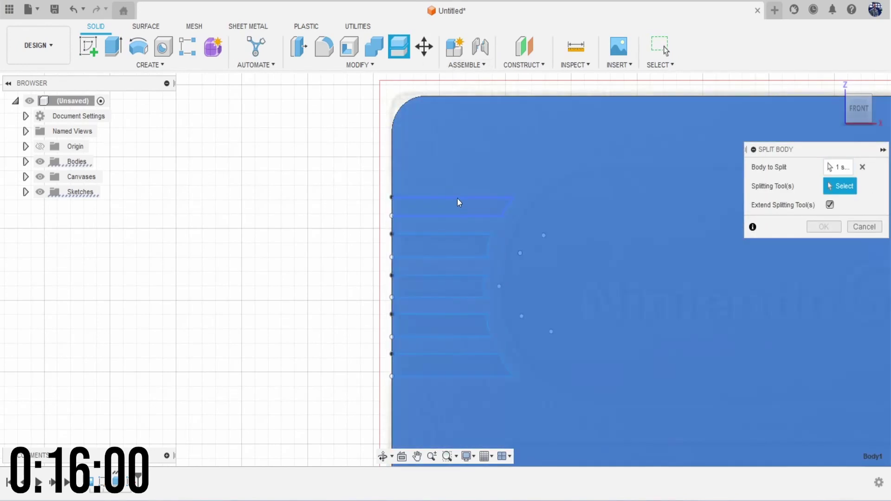
{"action": "left_click", "coordinate": [457, 198]}
{"action": "left_click", "coordinate": [442, 234]}
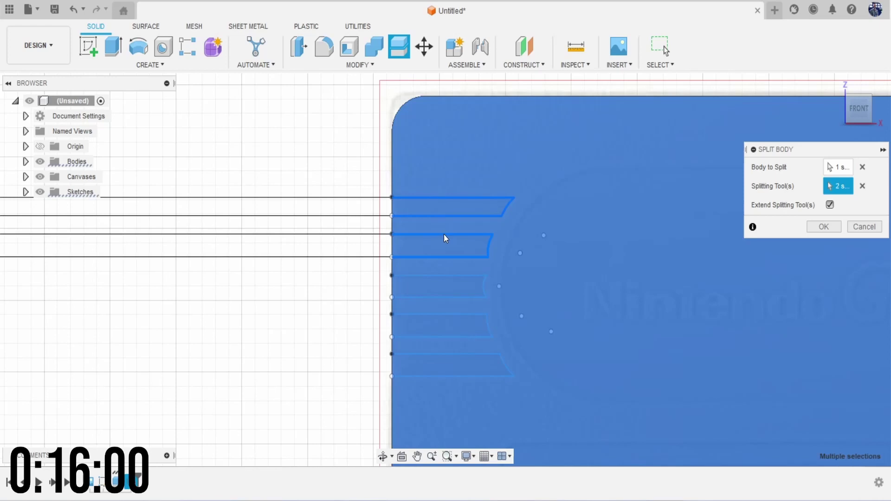
{"action": "left_click", "coordinate": [437, 275]}
{"action": "left_click", "coordinate": [434, 315]}
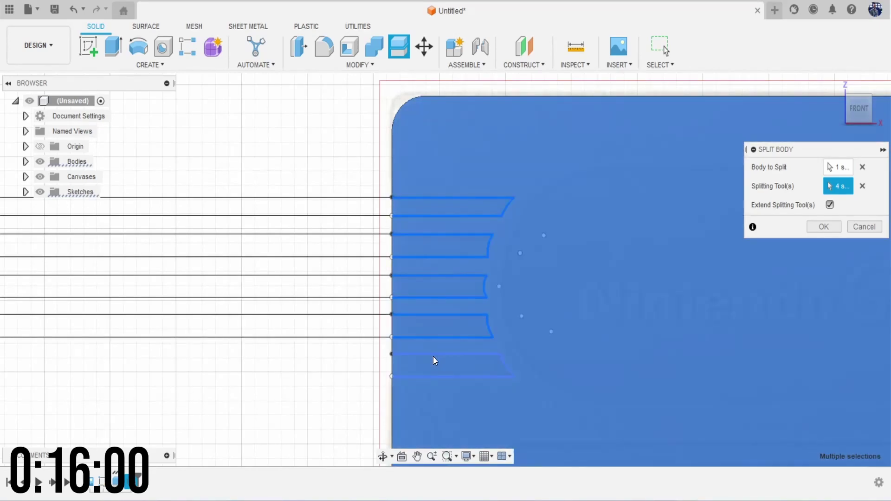
{"action": "left_click", "coordinate": [432, 356]}
Step: Orbit to check the splitting planes, then confirm the split and zoom in on the slots
{"action": "scroll", "coordinate": [478, 351], "scroll_direction": "down", "scroll_amount": 4}
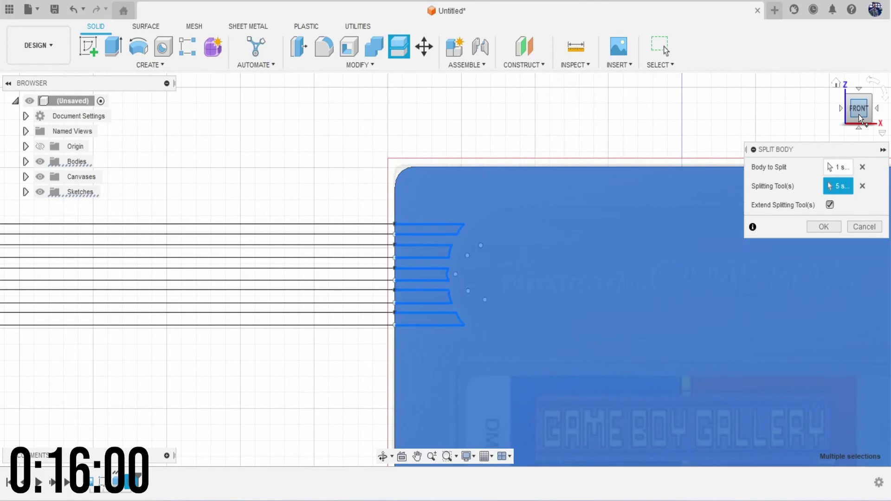
{"action": "left_click_drag", "start_coordinate": [859, 114], "coordinate": [862, 124]}
{"action": "scroll", "coordinate": [632, 246], "scroll_direction": "down", "scroll_amount": 5}
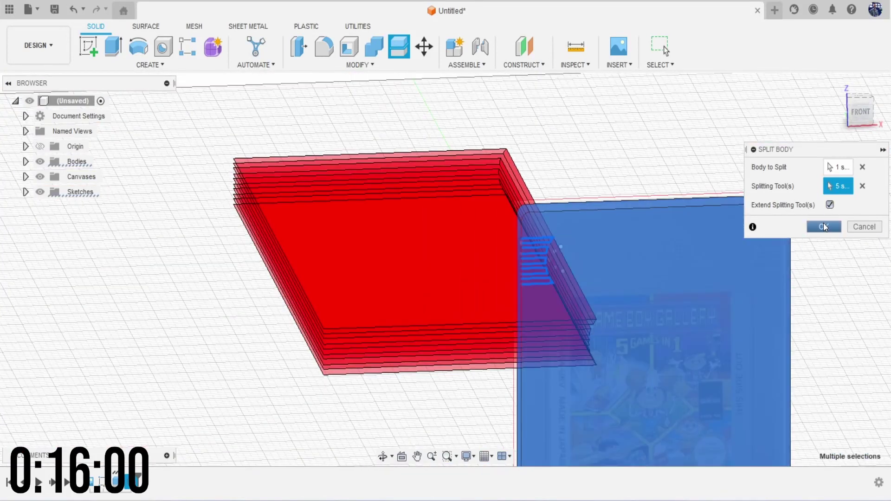
{"action": "left_click", "coordinate": [823, 226]}
{"action": "scroll", "coordinate": [578, 277], "scroll_direction": "up", "scroll_amount": 3}
{"action": "scroll", "coordinate": [463, 191], "scroll_direction": "up", "scroll_amount": 5}
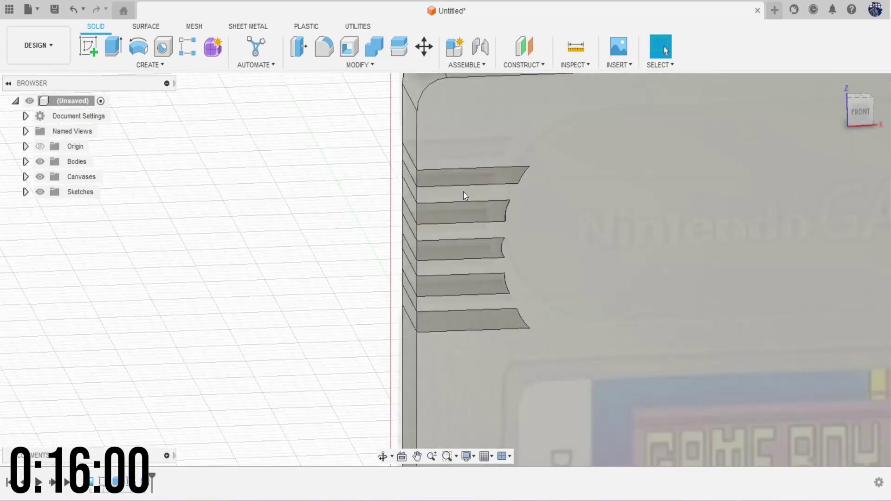
{"action": "scroll", "coordinate": [469, 209], "scroll_direction": "down", "scroll_amount": 3}
{"action": "scroll", "coordinate": [387, 154], "scroll_direction": "up", "scroll_amount": 1}
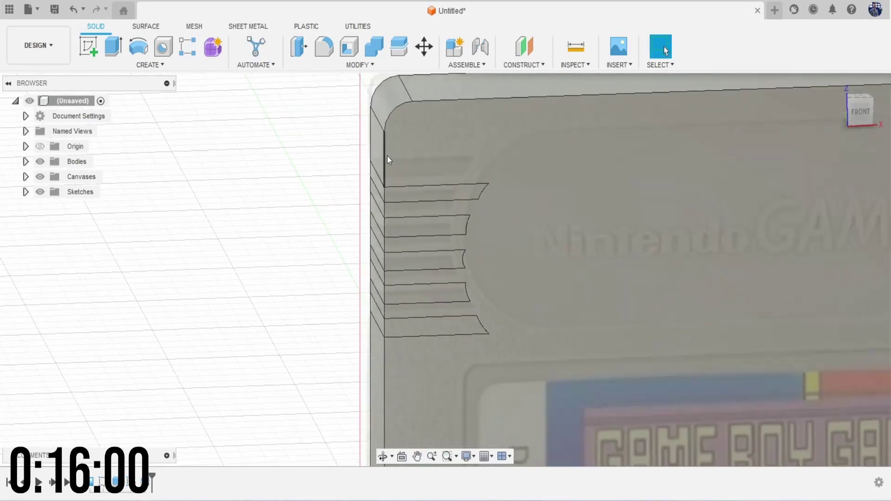
{"action": "left_click", "coordinate": [299, 55]}
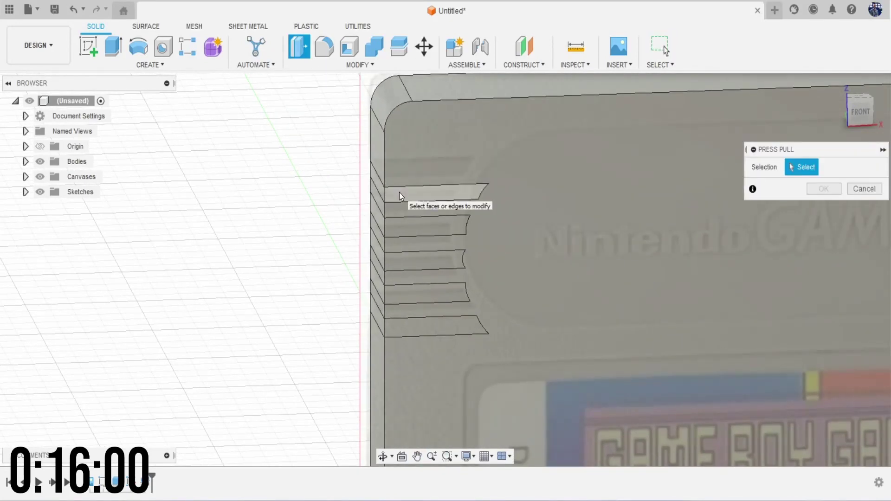
{"action": "left_click", "coordinate": [399, 193]}
{"action": "scroll", "coordinate": [379, 183], "scroll_direction": "up", "scroll_amount": 3}
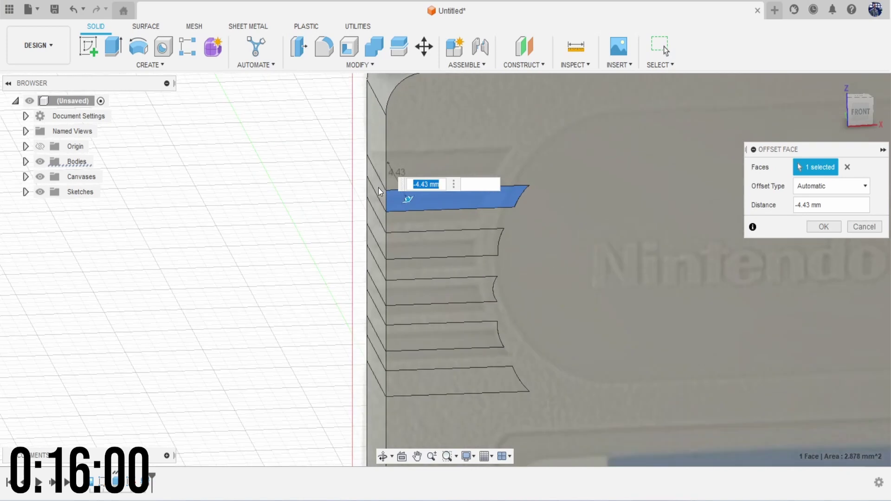
{"action": "scroll", "coordinate": [381, 193], "scroll_direction": "up", "scroll_amount": 1}
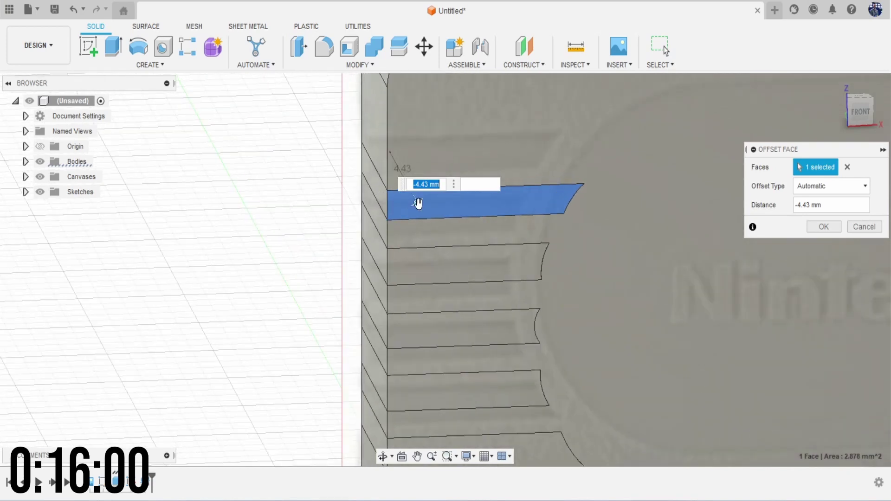
{"action": "mouse_move", "coordinate": [415, 203]}
{"action": "left_mouse_down"}
{"action": "mouse_move", "coordinate": [408, 197]}
{"action": "mouse_move", "coordinate": [417, 207]}
{"action": "left_mouse_up"}
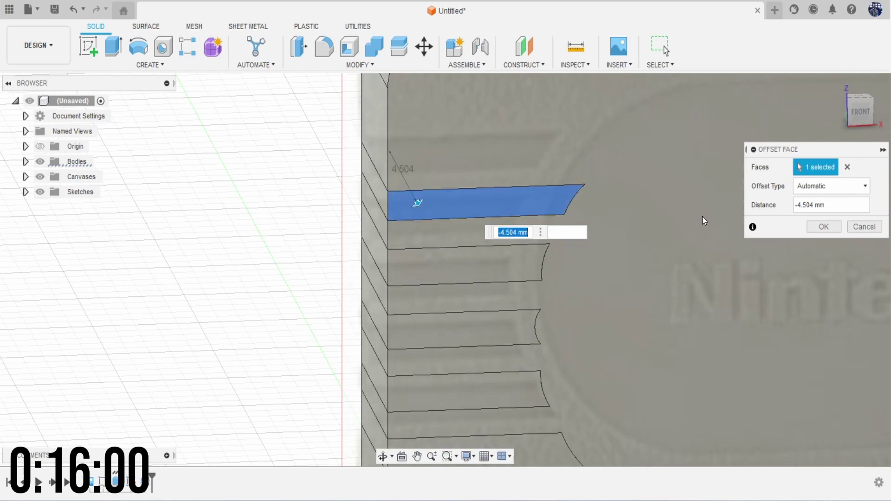
{"action": "left_click", "coordinate": [862, 227]}
Step: Expand the Bodies list and hide Body1 to expose the slot blocks
{"action": "left_click", "coordinate": [25, 161]}
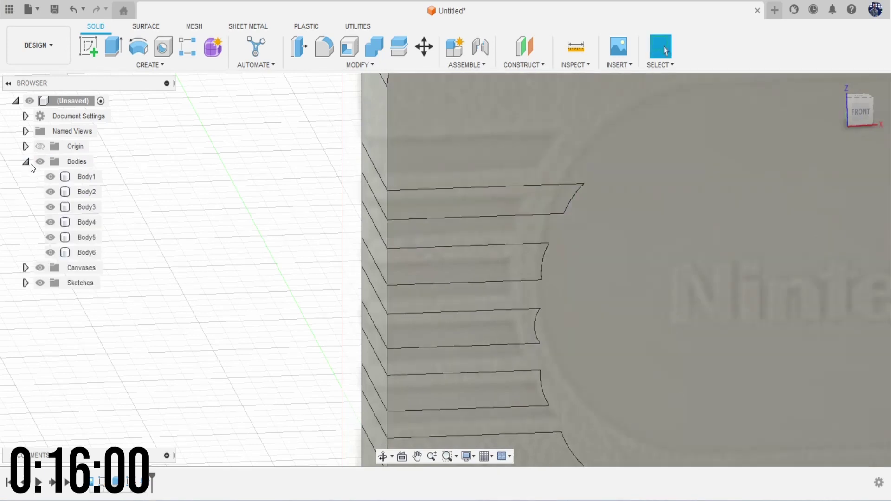
{"action": "left_click", "coordinate": [84, 192]}
{"action": "scroll", "coordinate": [141, 208], "scroll_direction": "down", "scroll_amount": 3}
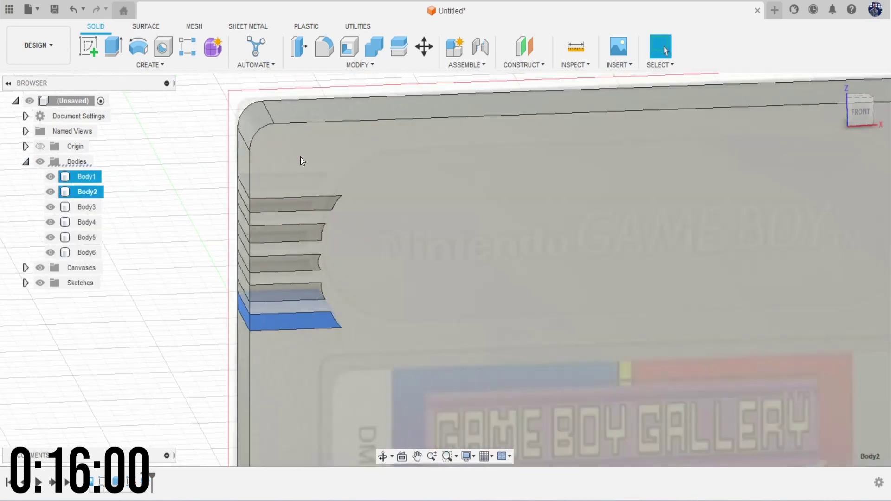
{"action": "left_click", "coordinate": [296, 158]}
{"action": "left_click", "coordinate": [51, 176]}
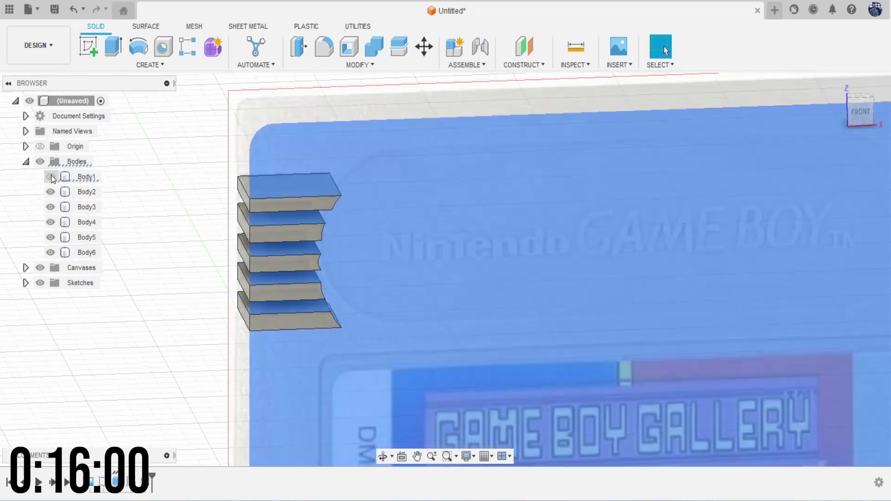
{"action": "left_click", "coordinate": [154, 157]}
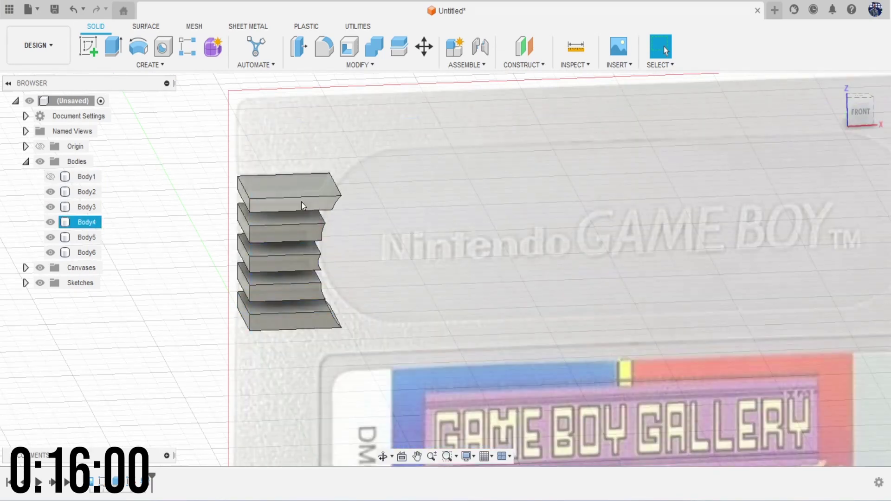
Step: Copy Body2–Body6 and paste them in place as Body7–Body11
{"action": "left_click", "coordinate": [86, 191]}
{"action": "left_click", "coordinate": [87, 252], "text": "shift"}
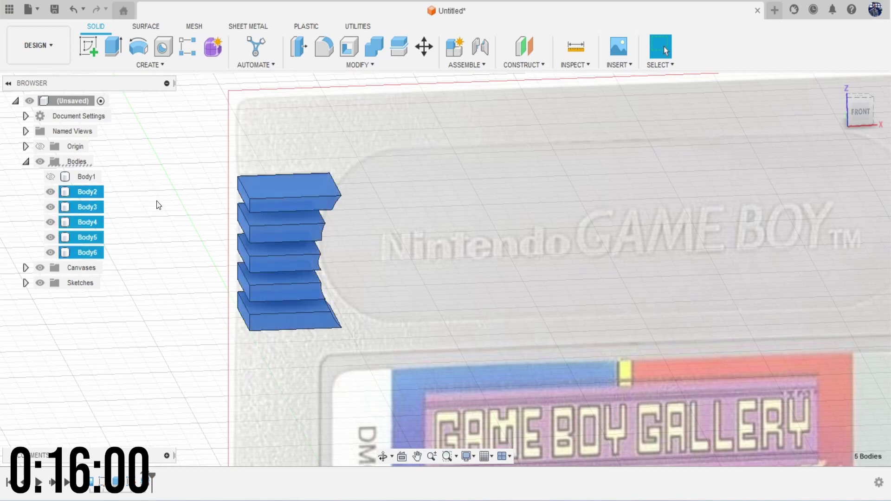
{"action": "key", "text": "ctrl+c"}
{"action": "key", "text": "ctrl+v"}
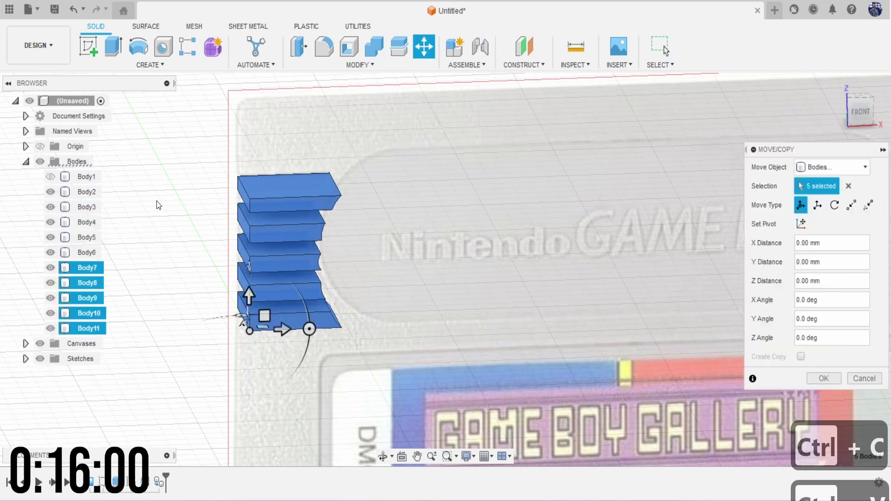
{"action": "key", "text": "Return"}
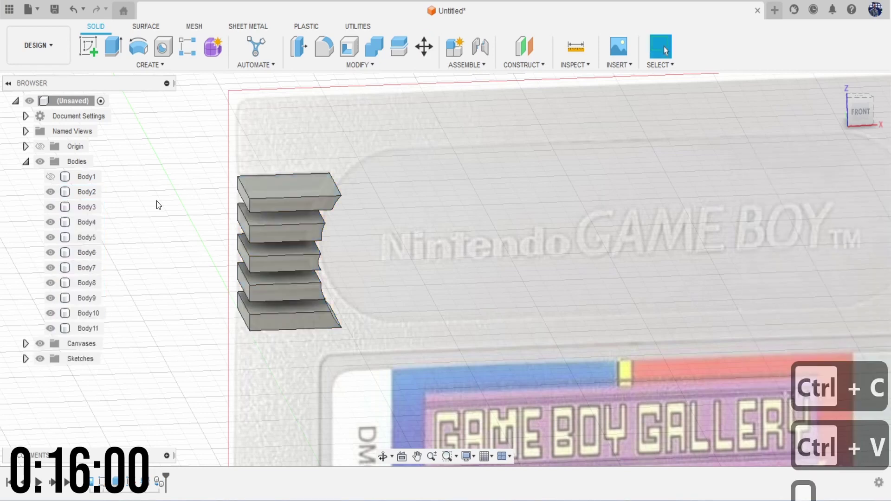
Step: Hide the original slot bodies Body2–Body6 and show Body1 again
{"action": "left_click", "coordinate": [87, 191]}
{"action": "left_click", "coordinate": [94, 255], "text": "shift"}
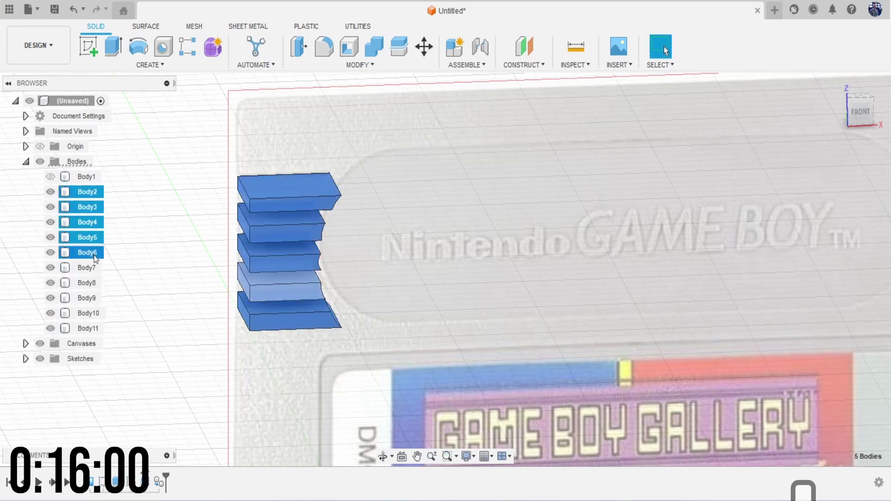
{"action": "right_click", "coordinate": [93, 255]}
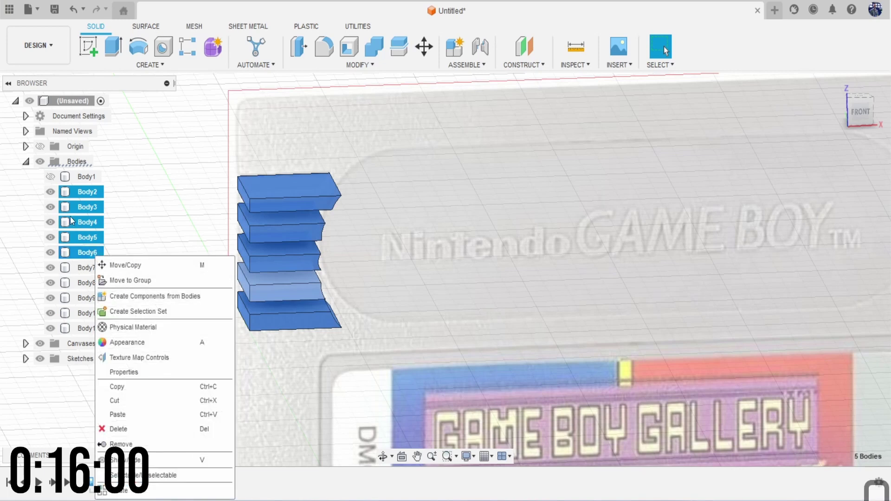
{"action": "left_click", "coordinate": [50, 192]}
{"action": "left_click", "coordinate": [50, 207]}
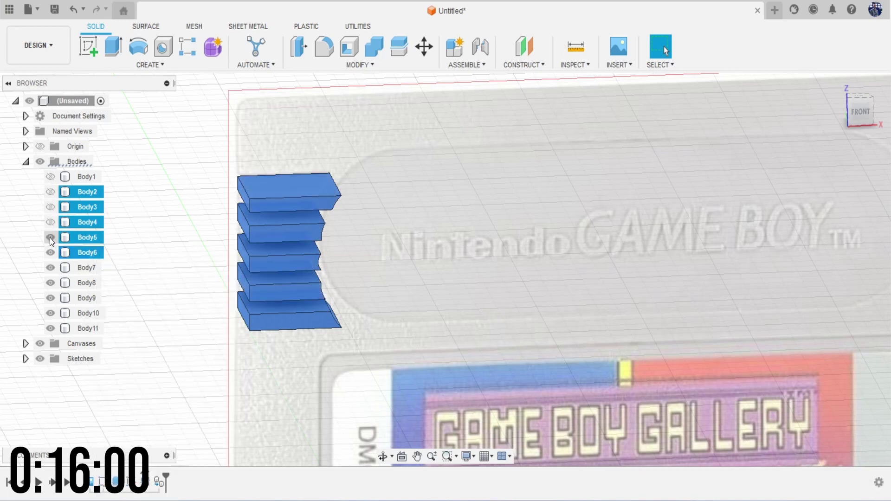
{"action": "left_click", "coordinate": [50, 237]}
{"action": "left_click", "coordinate": [51, 253]}
{"action": "left_click", "coordinate": [145, 231]}
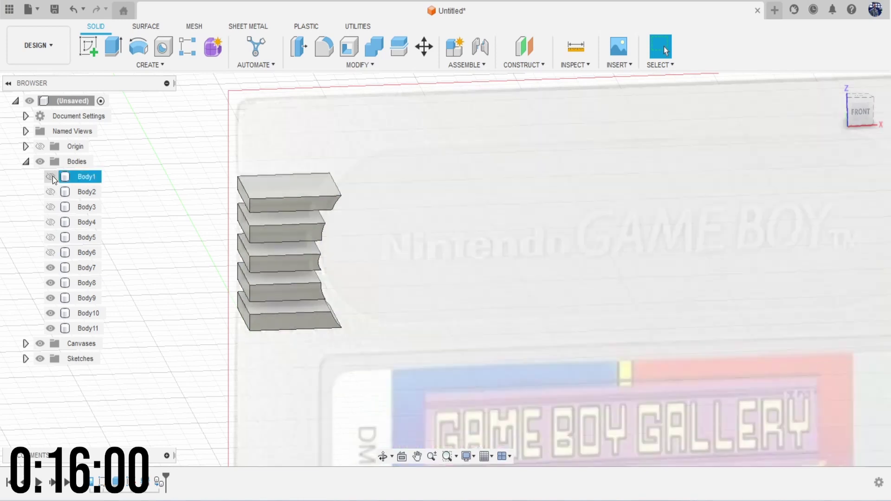
{"action": "left_click", "coordinate": [51, 177]}
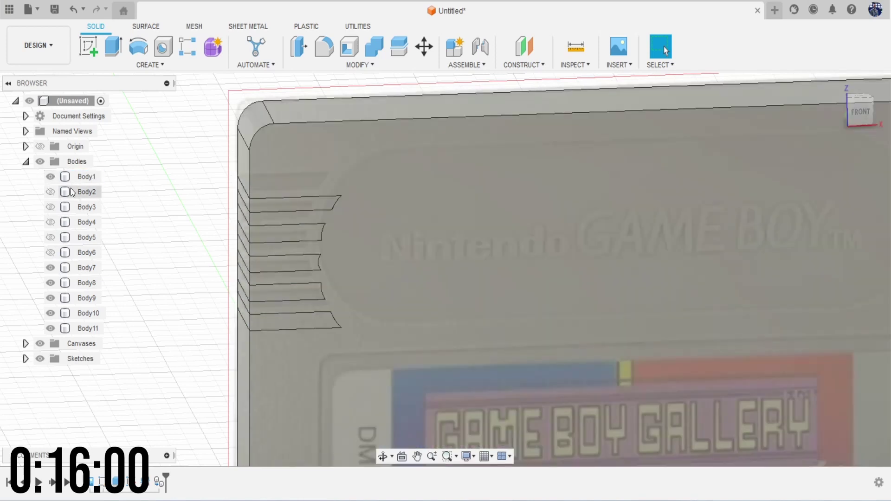
Step: Start Offset Face at -0.2 mm on the top slot faces, hiding the Game Boy reference image
{"action": "left_click", "coordinate": [298, 51]}
{"action": "scroll", "coordinate": [282, 203], "scroll_direction": "up", "scroll_amount": 2}
{"action": "left_click", "coordinate": [282, 203]}
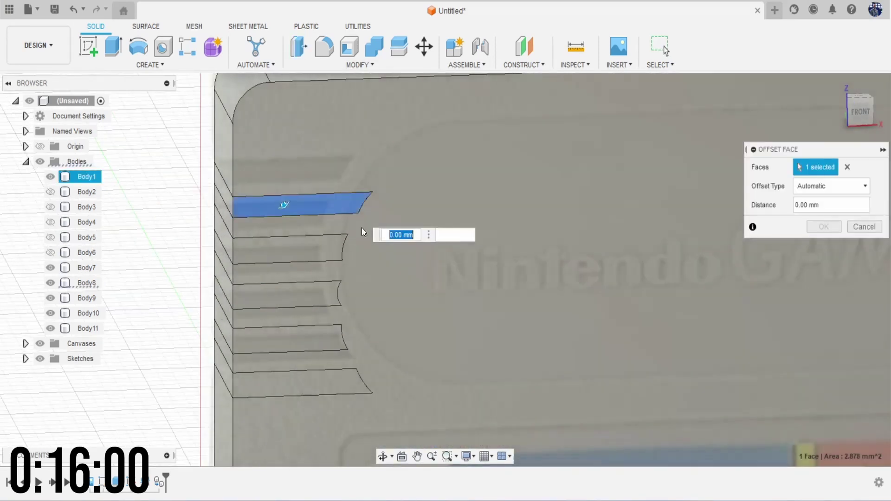
{"action": "scroll", "coordinate": [450, 216], "scroll_direction": "down", "scroll_amount": 1}
{"action": "mouse_move", "coordinate": [863, 110]}
{"action": "left_mouse_down"}
{"action": "mouse_move", "coordinate": [888, 128]}
{"action": "mouse_move", "coordinate": [148, 148]}
{"action": "mouse_move", "coordinate": [252, 171]}
{"action": "left_mouse_up"}
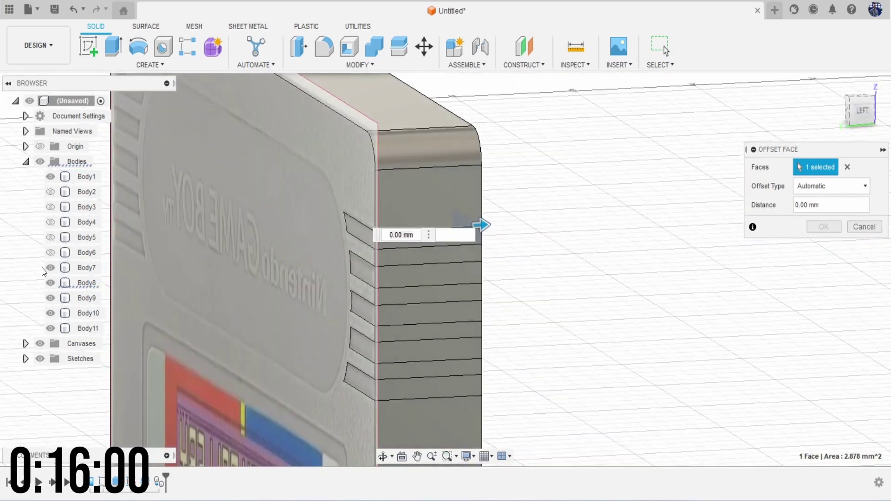
{"action": "left_click", "coordinate": [40, 343]}
{"action": "left_click", "coordinate": [405, 240]}
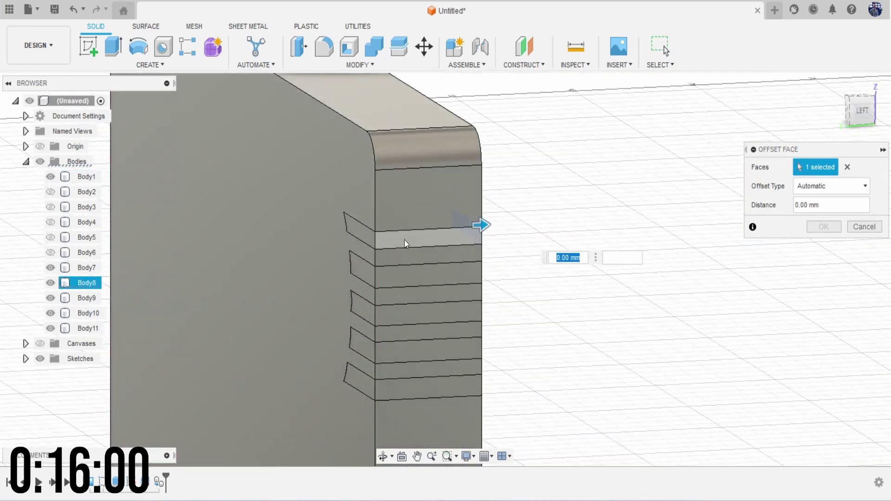
{"action": "left_click", "coordinate": [352, 232]}
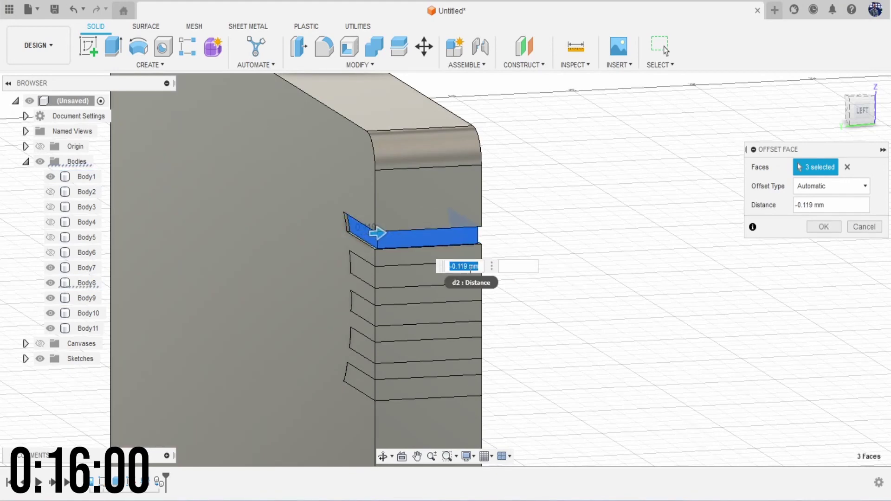
{"action": "left_click_drag", "start_coordinate": [849, 116], "coordinate": [820, 119]}
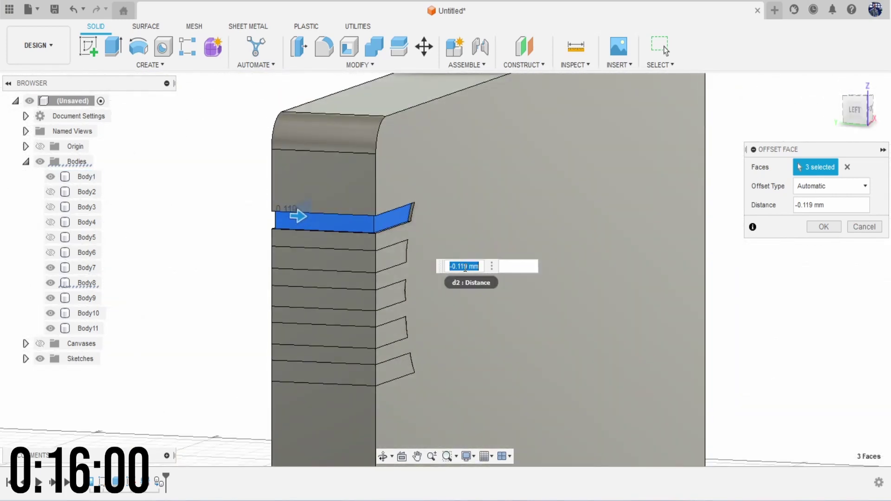
{"action": "type", "text": ".2"}
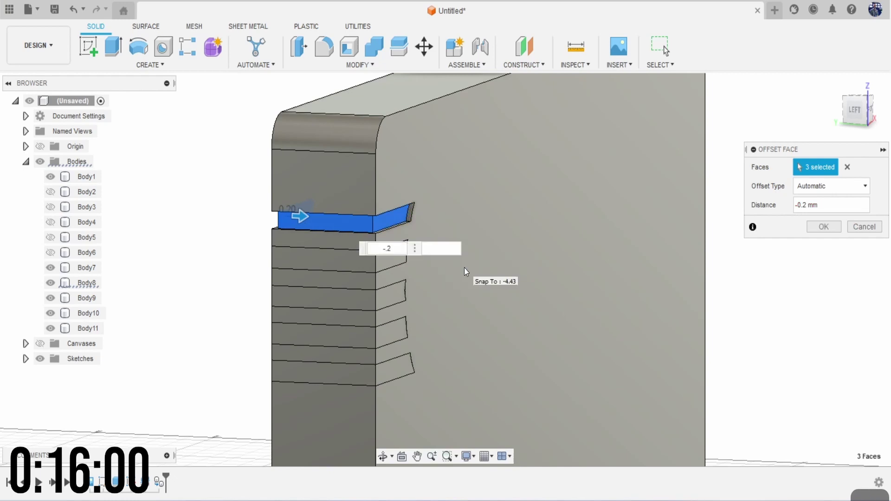
{"action": "scroll", "coordinate": [395, 274], "scroll_direction": "up", "scroll_amount": 3}
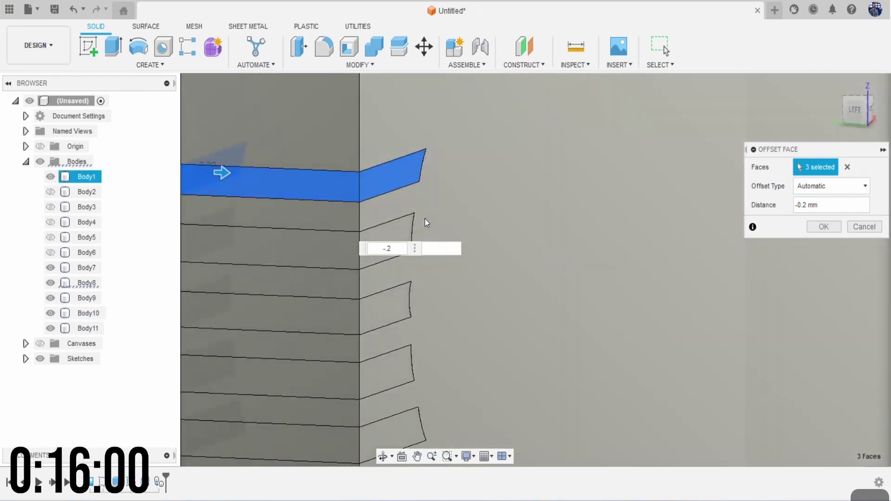
Step: Add the left and right side faces of the lower slats to the offset
{"action": "left_click", "coordinate": [407, 226]}
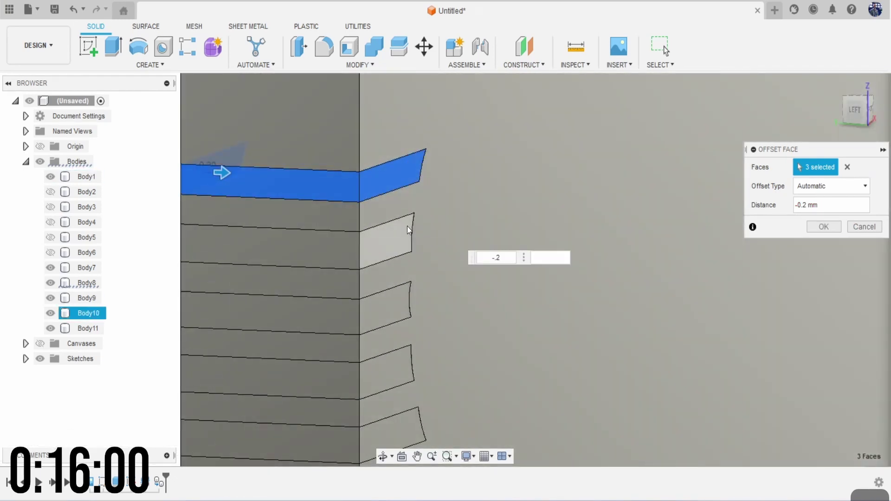
{"action": "left_click", "coordinate": [324, 245]}
{"action": "scroll", "coordinate": [335, 258], "scroll_direction": "down", "scroll_amount": 5}
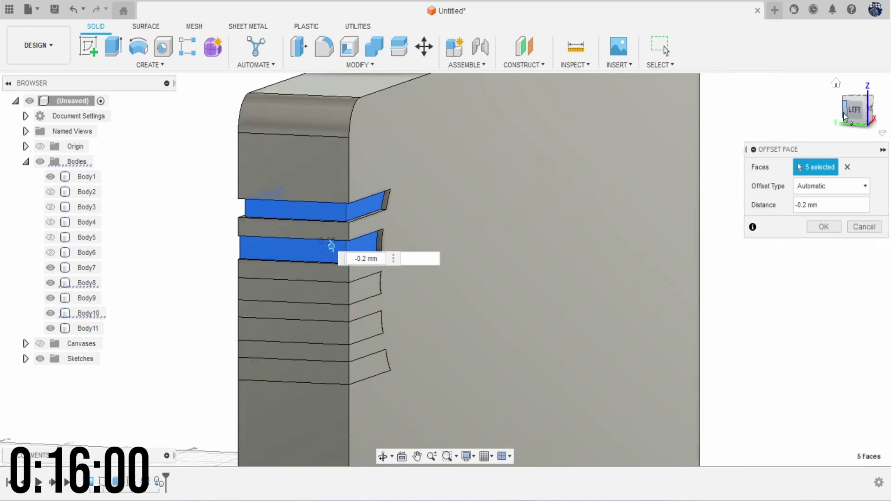
{"action": "left_click", "coordinate": [844, 115]}
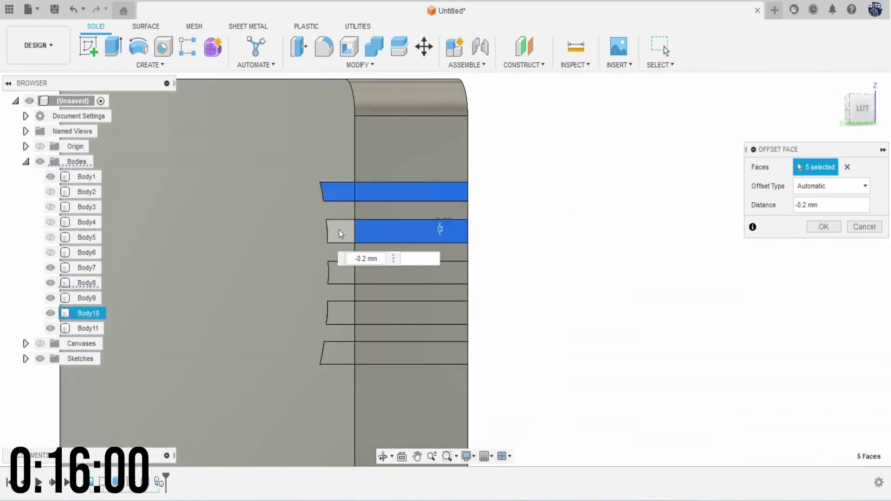
{"action": "left_click", "coordinate": [339, 230]}
{"action": "left_click", "coordinate": [337, 270]}
{"action": "left_click", "coordinate": [347, 313]}
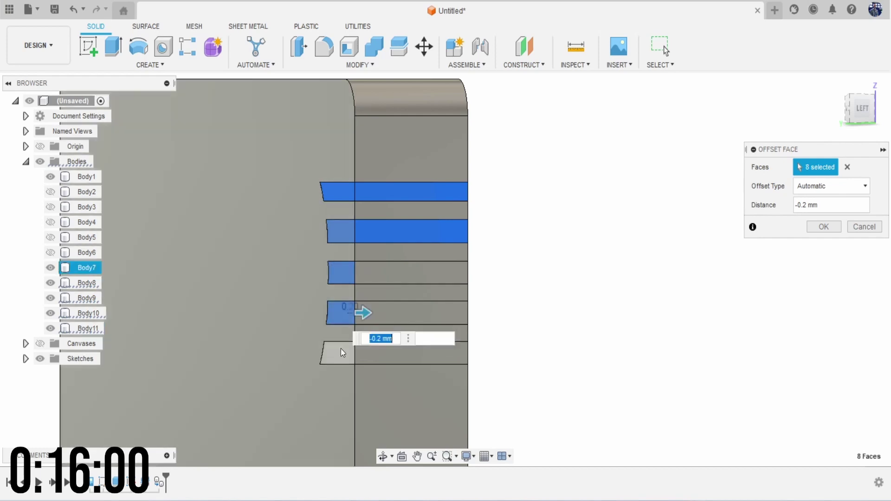
{"action": "left_click", "coordinate": [341, 349]}
{"action": "left_click", "coordinate": [461, 349]}
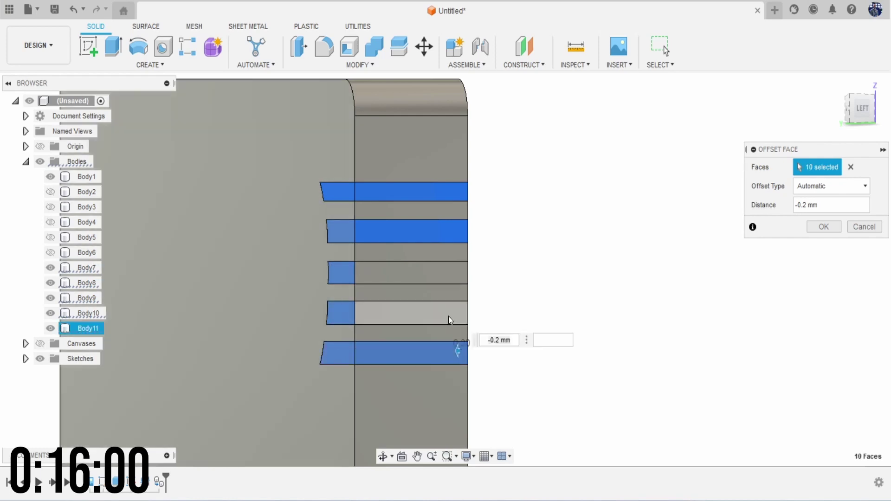
{"action": "left_click", "coordinate": [448, 318]}
{"action": "left_click", "coordinate": [447, 277]}
Step: Add the third to fifth slats' right faces, switch to Front view, and apply the -0.2 mm offset
{"action": "left_click_drag", "start_coordinate": [852, 99], "coordinate": [800, 112]}
{"action": "left_click", "coordinate": [338, 282]}
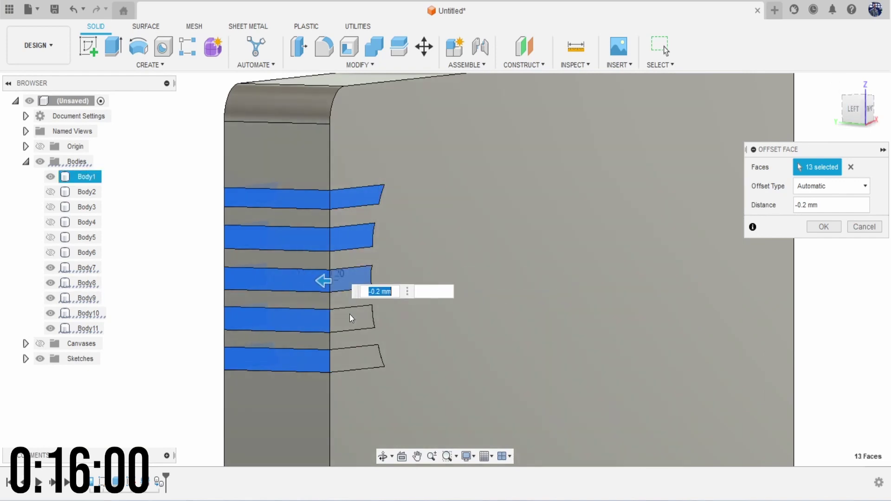
{"action": "left_click", "coordinate": [350, 318]}
{"action": "left_click", "coordinate": [360, 360]}
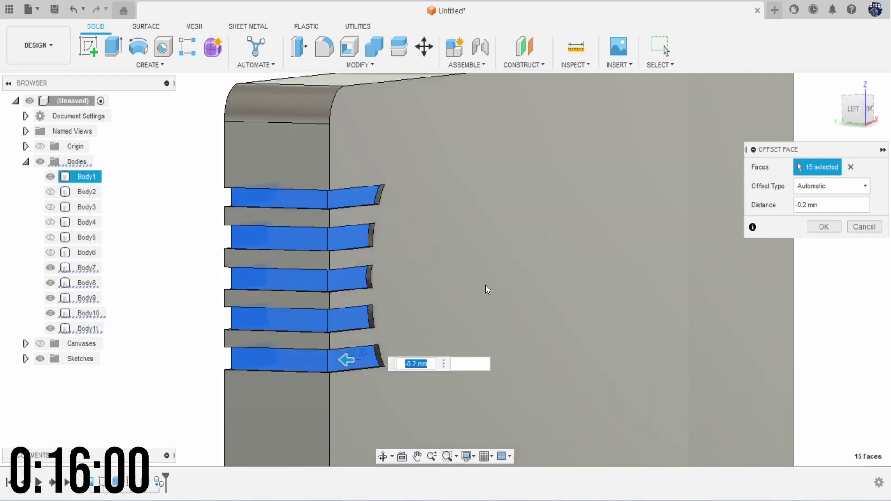
{"action": "scroll", "coordinate": [485, 286], "scroll_direction": "down", "scroll_amount": 3}
{"action": "mouse_move", "coordinate": [858, 111]}
{"action": "left_mouse_down"}
{"action": "mouse_move", "coordinate": [842, 91]}
{"action": "mouse_move", "coordinate": [838, 104]}
{"action": "left_mouse_up"}
{"action": "left_click", "coordinate": [858, 111]}
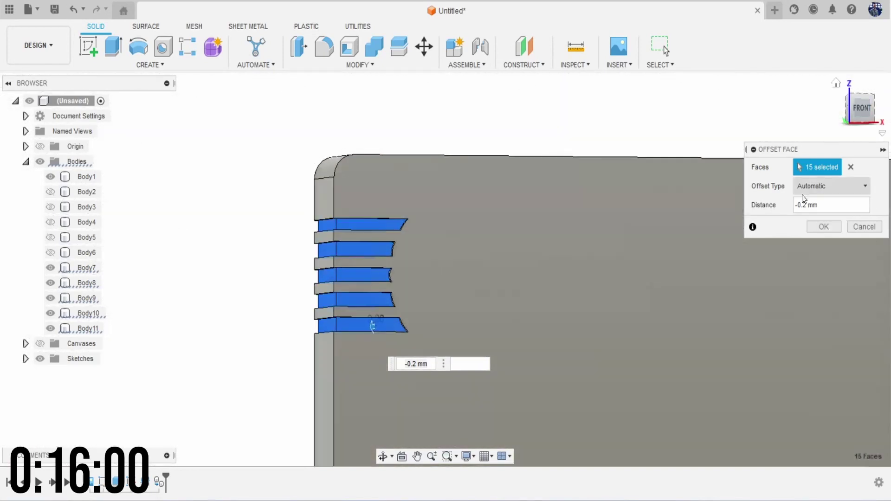
{"action": "left_click", "coordinate": [820, 227]}
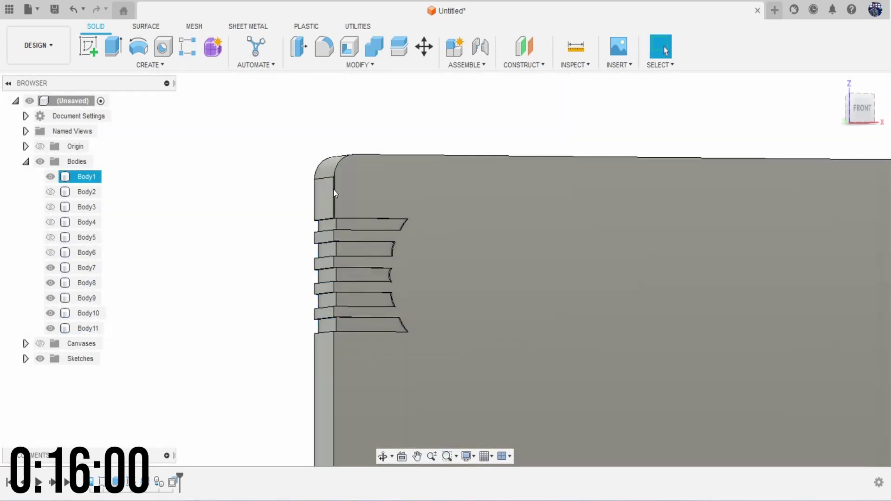
Step: Combine with Join, targeting Body1 with the five slat bodies Body7–Body11 as tools
{"action": "scroll", "coordinate": [427, 255], "scroll_direction": "down", "scroll_amount": 2}
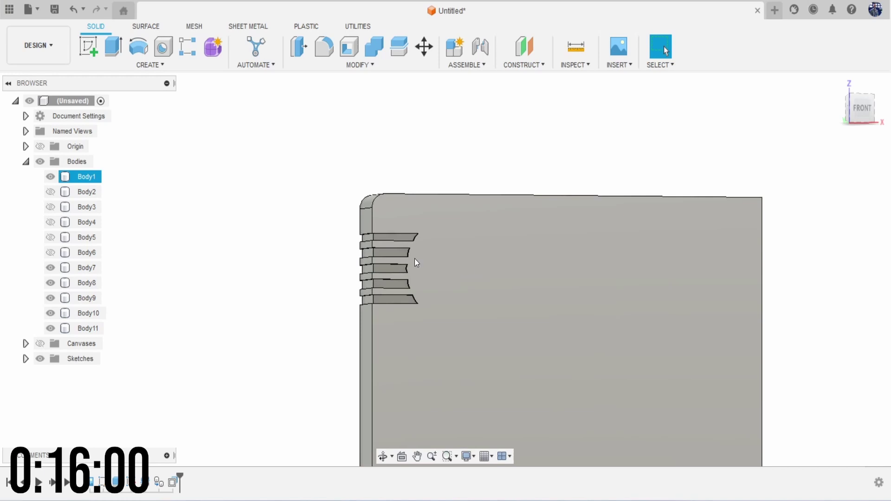
{"action": "key", "text": "Escape"}
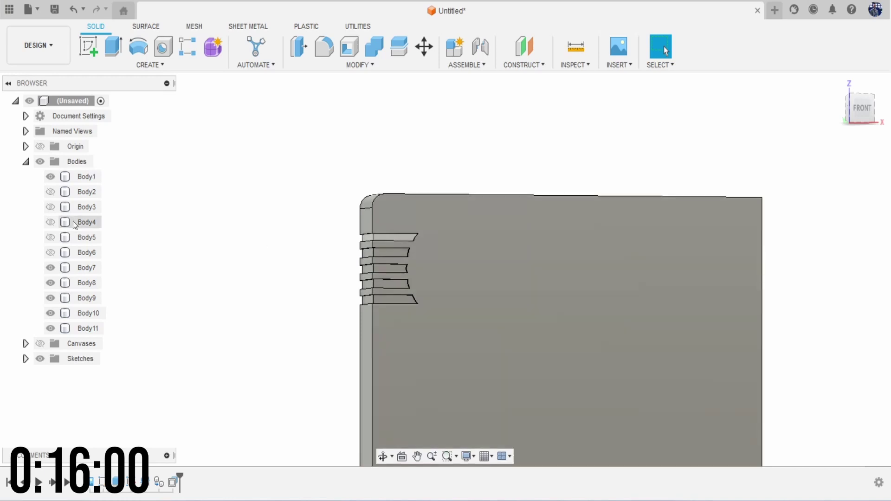
{"action": "left_click", "coordinate": [371, 49]}
{"action": "left_click", "coordinate": [476, 227]}
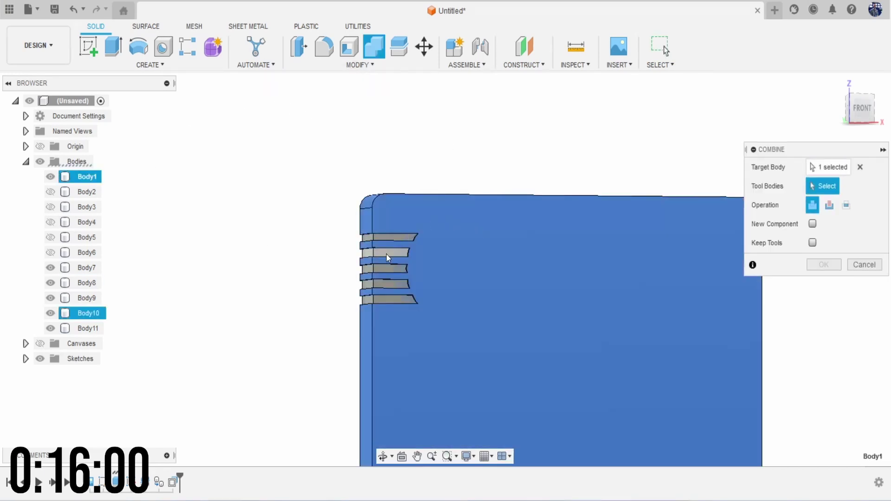
{"action": "scroll", "coordinate": [386, 257], "scroll_direction": "up", "scroll_amount": 3}
{"action": "left_click", "coordinate": [393, 212]}
{"action": "left_click", "coordinate": [394, 241]}
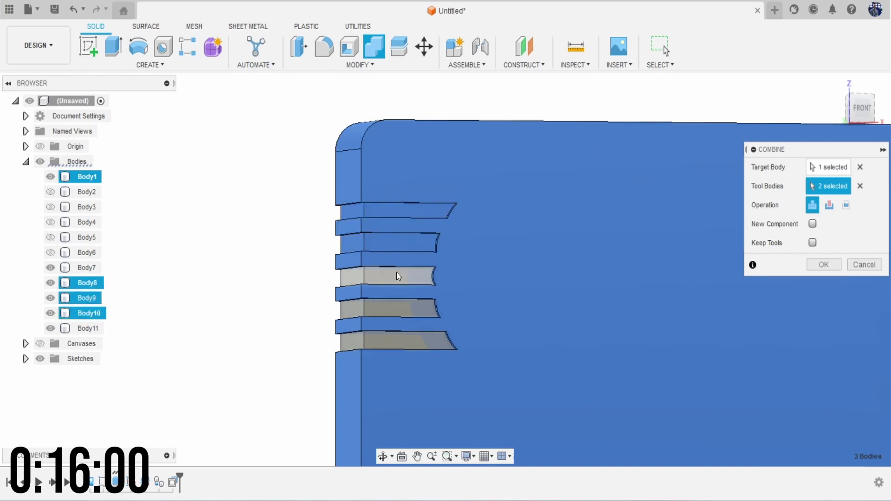
{"action": "left_click", "coordinate": [396, 275]}
{"action": "left_click", "coordinate": [400, 309]}
{"action": "left_click", "coordinate": [408, 333]}
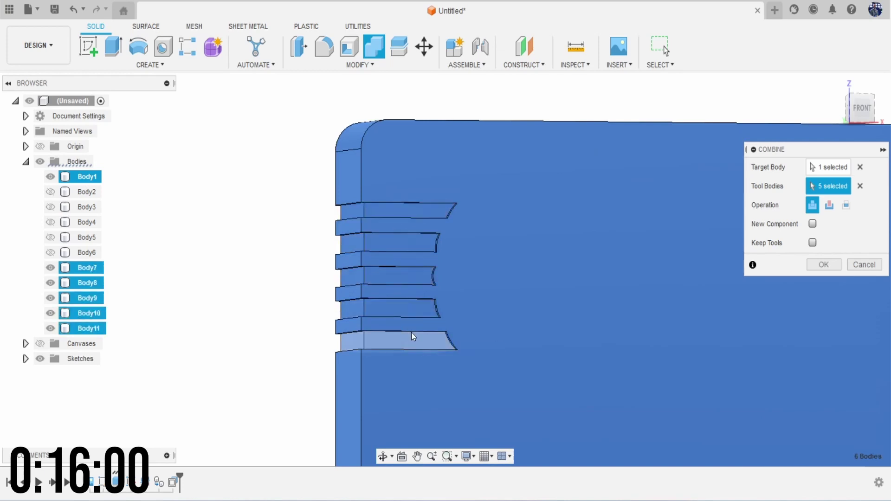
{"action": "left_click", "coordinate": [823, 263]}
{"action": "scroll", "coordinate": [490, 275], "scroll_direction": "down", "scroll_amount": 5}
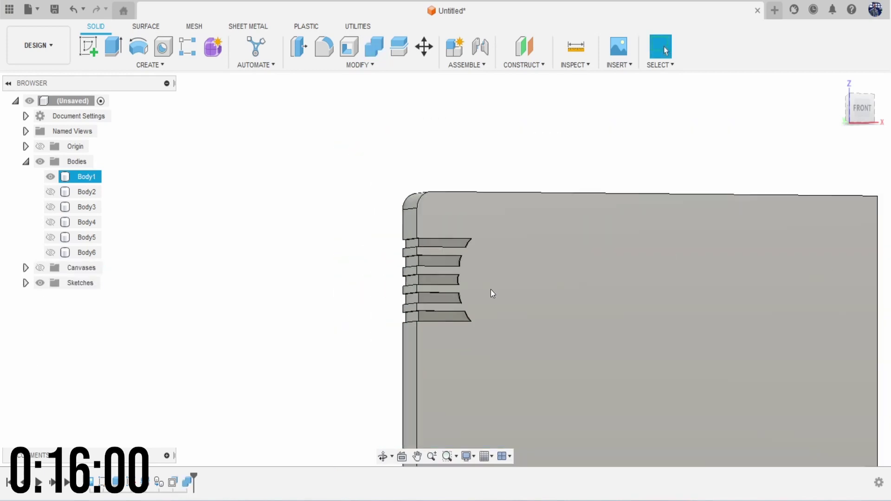
Step: Hide the main body and show the leftover slat bodies Body2–Body4 to inspect them
{"action": "middle_click_drag", "start_coordinate": [511, 289], "coordinate": [297, 160]}
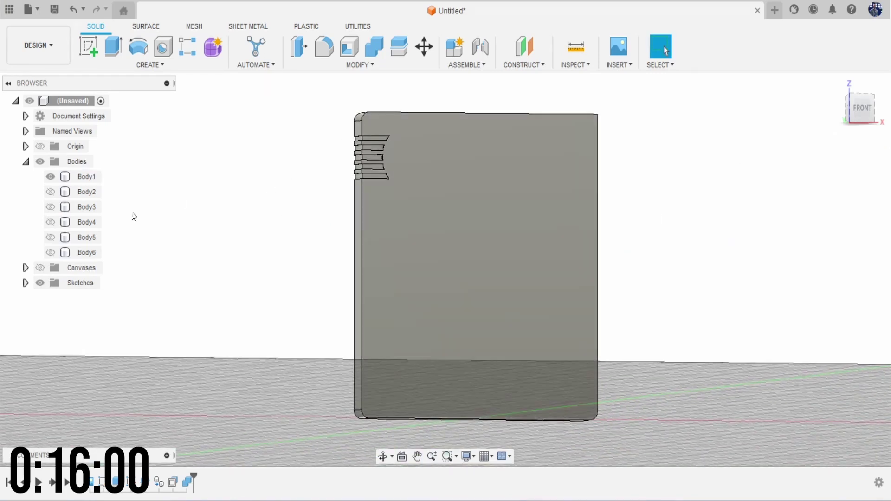
{"action": "left_click", "coordinate": [51, 177]}
{"action": "left_click", "coordinate": [50, 191]}
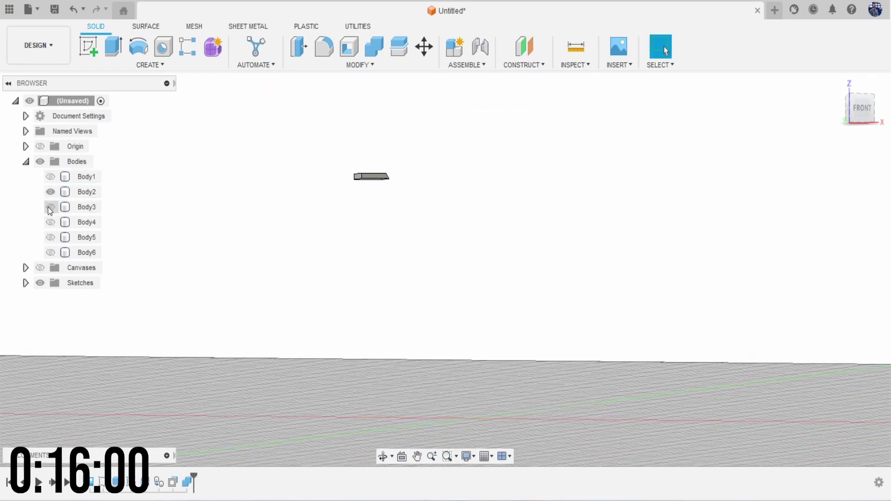
{"action": "left_click", "coordinate": [50, 207]}
{"action": "left_click", "coordinate": [50, 222]}
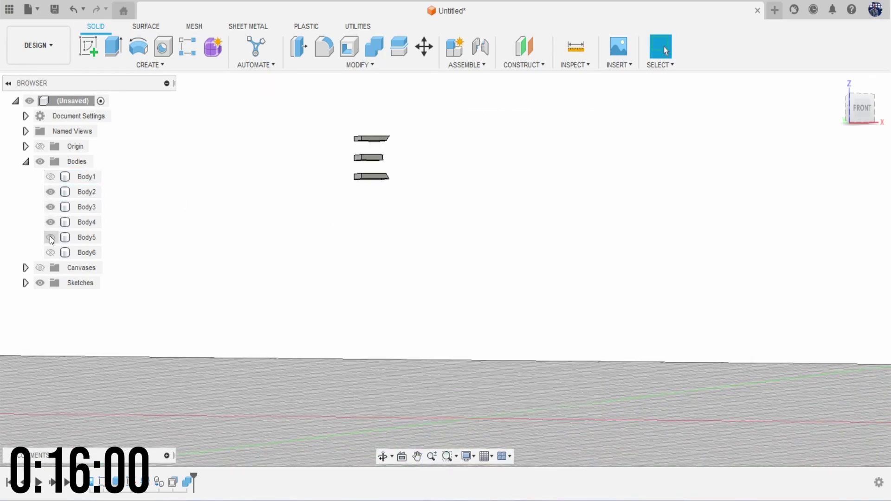
{"action": "left_click", "coordinate": [51, 176]}
{"action": "left_click", "coordinate": [50, 176]}
{"action": "scroll", "coordinate": [397, 147], "scroll_direction": "up", "scroll_amount": 3}
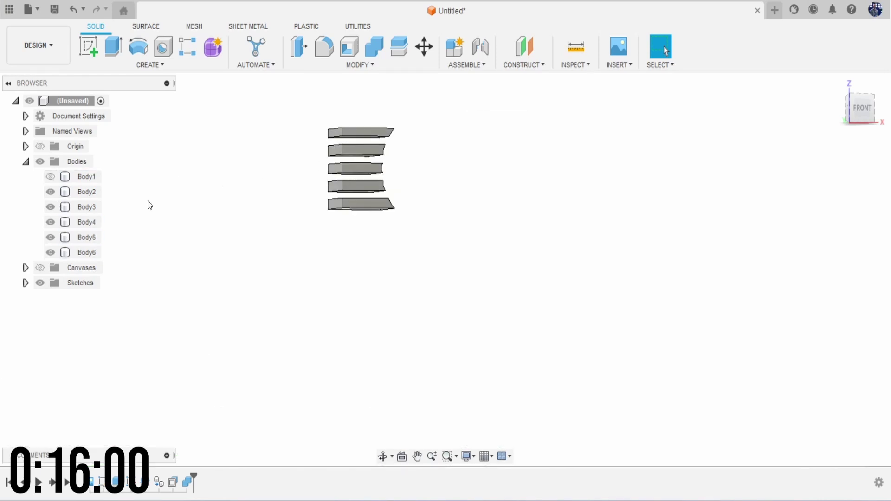
{"action": "left_click", "coordinate": [87, 192]}
{"action": "right_click", "coordinate": [90, 192]}
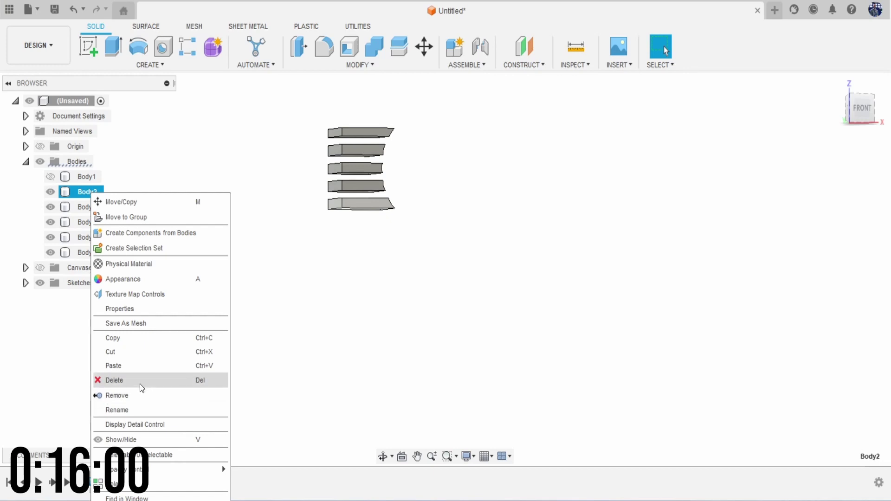
{"action": "left_click", "coordinate": [51, 177]}
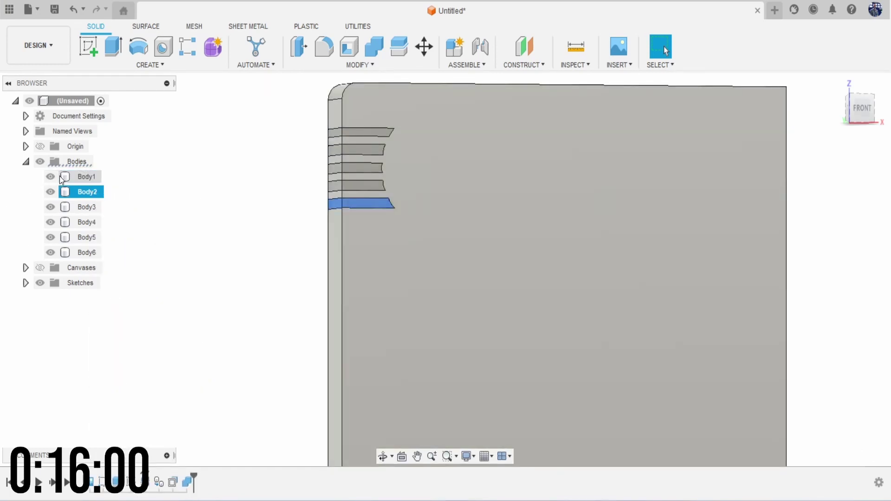
{"action": "left_click", "coordinate": [60, 177], "text": "ctrl"}
{"action": "left_click", "coordinate": [50, 176]}
Step: Remove Body2, Body3, Body4 and Body5 from the design
{"action": "right_click", "coordinate": [82, 192]}
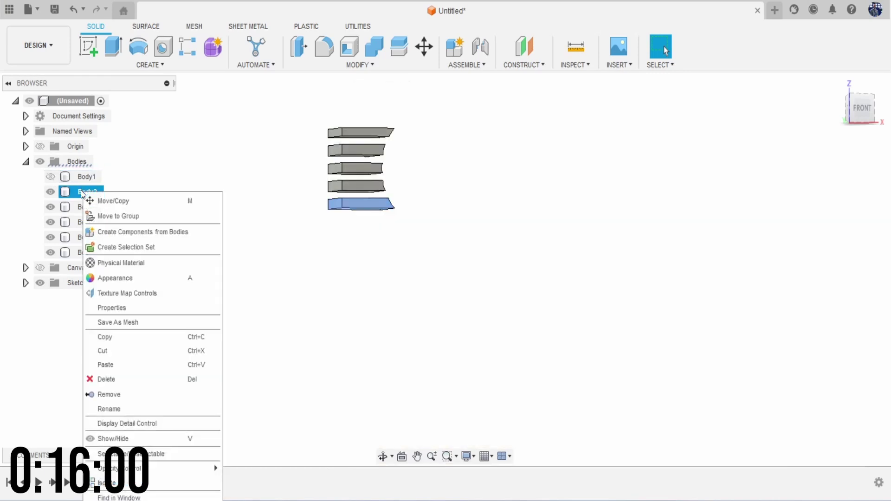
{"action": "left_click", "coordinate": [139, 395]}
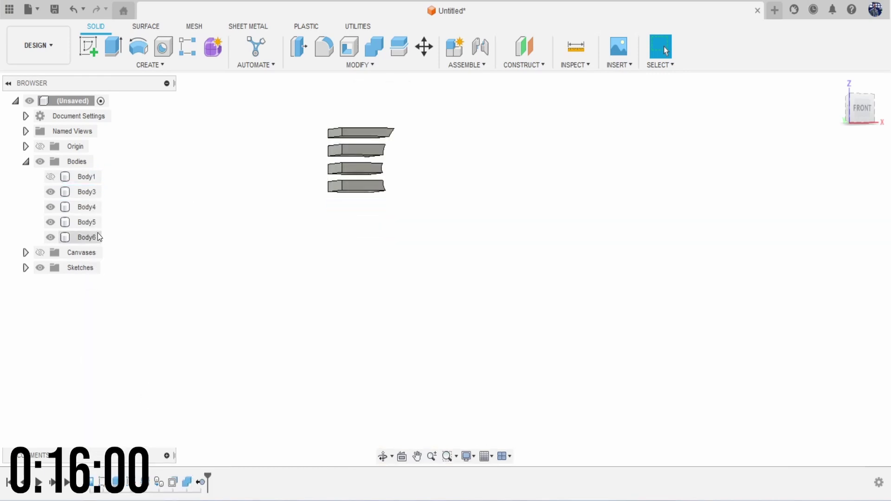
{"action": "right_click", "coordinate": [92, 194]}
{"action": "left_click", "coordinate": [144, 394]}
{"action": "right_click", "coordinate": [91, 191]}
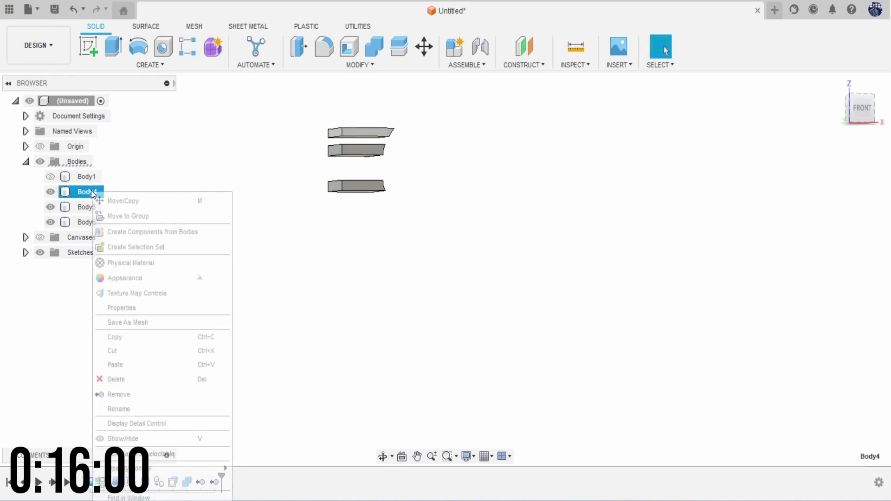
{"action": "left_click", "coordinate": [154, 394]}
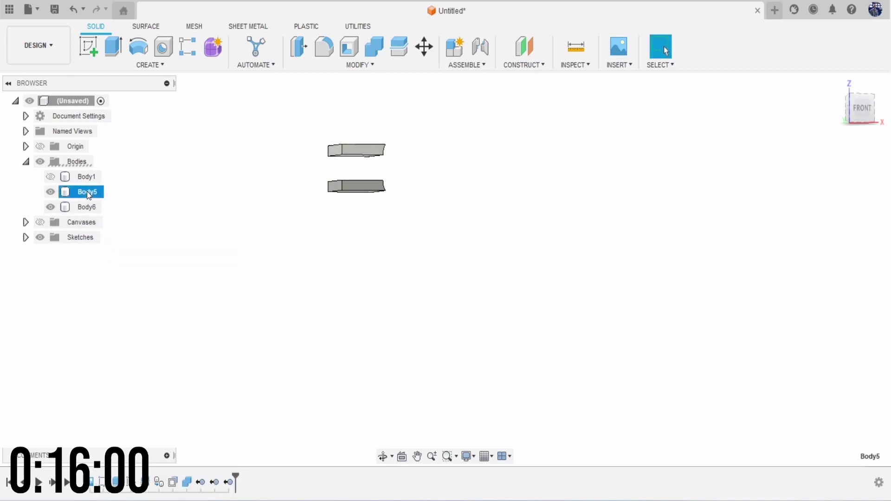
{"action": "right_click", "coordinate": [87, 191]}
{"action": "left_click", "coordinate": [158, 399]}
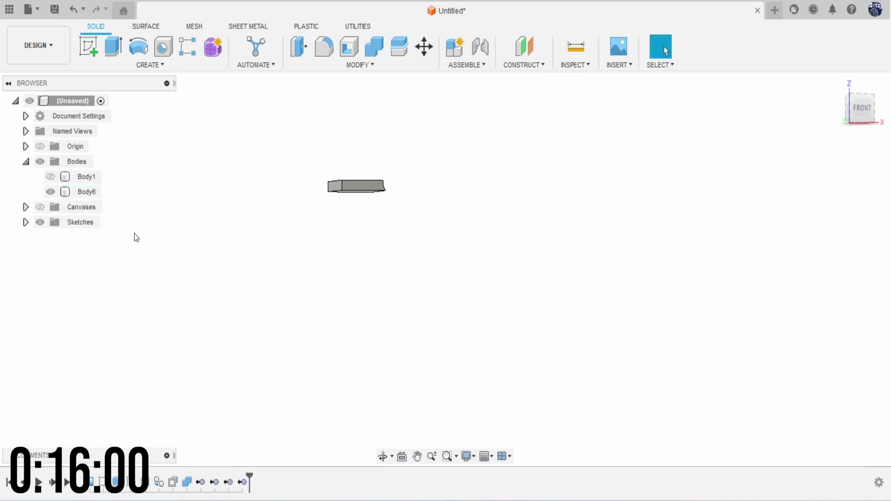
{"action": "right_click", "coordinate": [90, 197]}
{"action": "left_click", "coordinate": [149, 397]}
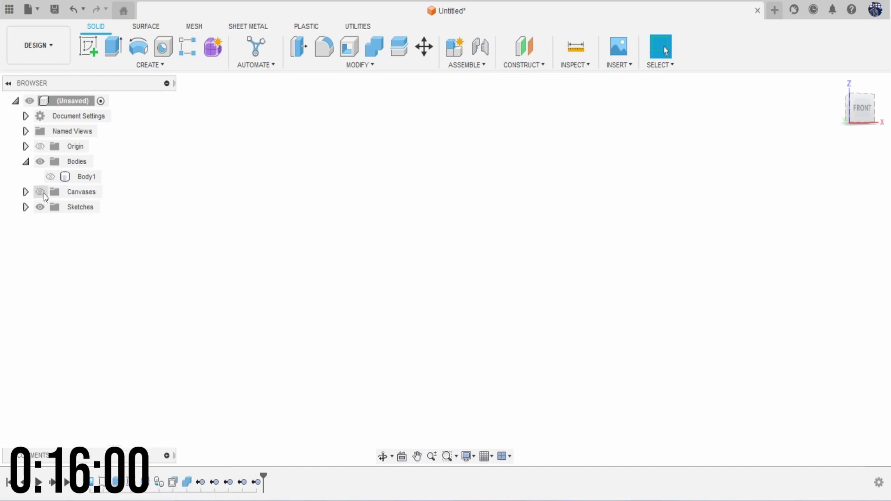
{"action": "left_click", "coordinate": [55, 177]}
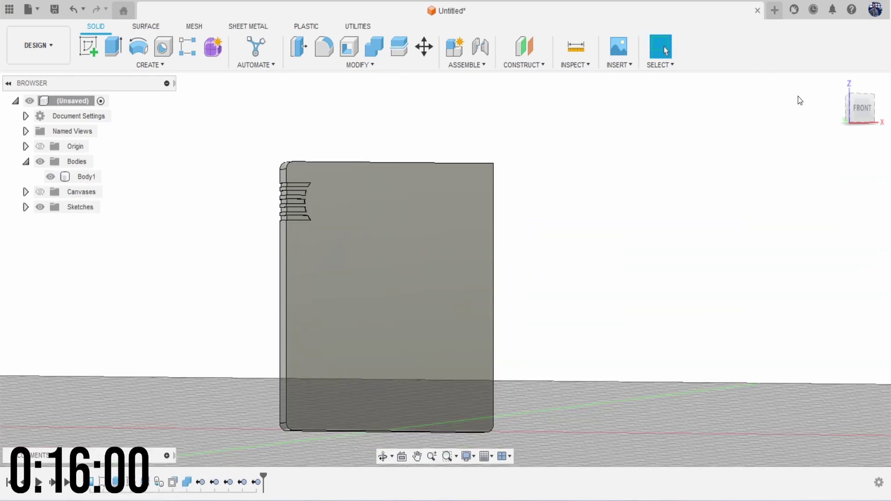
{"action": "left_click", "coordinate": [858, 104]}
{"action": "left_click", "coordinate": [409, 243]}
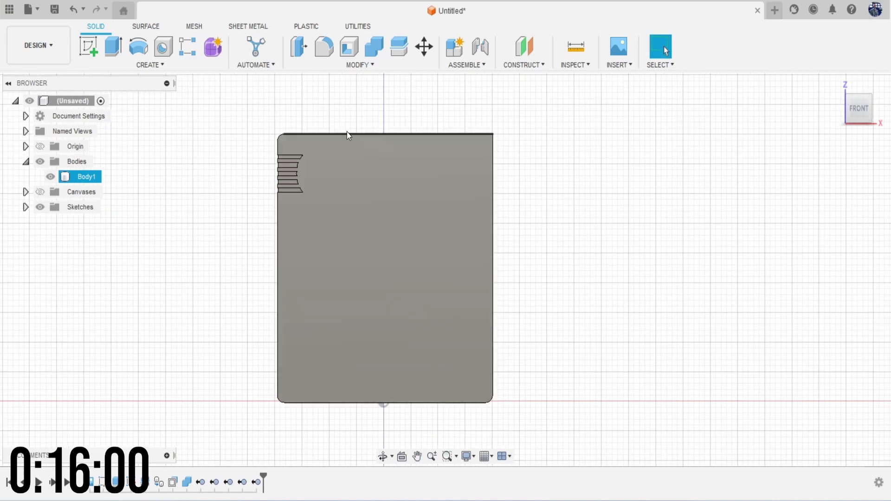
{"action": "left_click", "coordinate": [224, 138]}
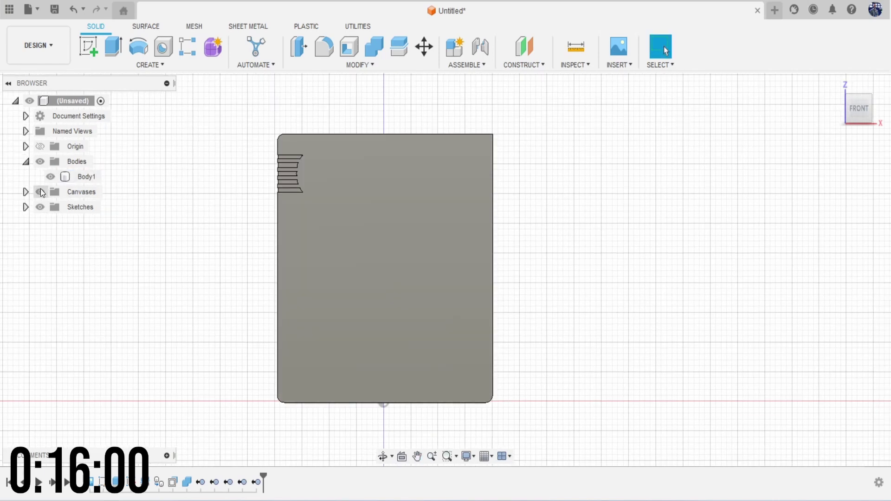
{"action": "left_click", "coordinate": [40, 161]}
{"action": "scroll", "coordinate": [374, 165], "scroll_direction": "up", "scroll_amount": 2}
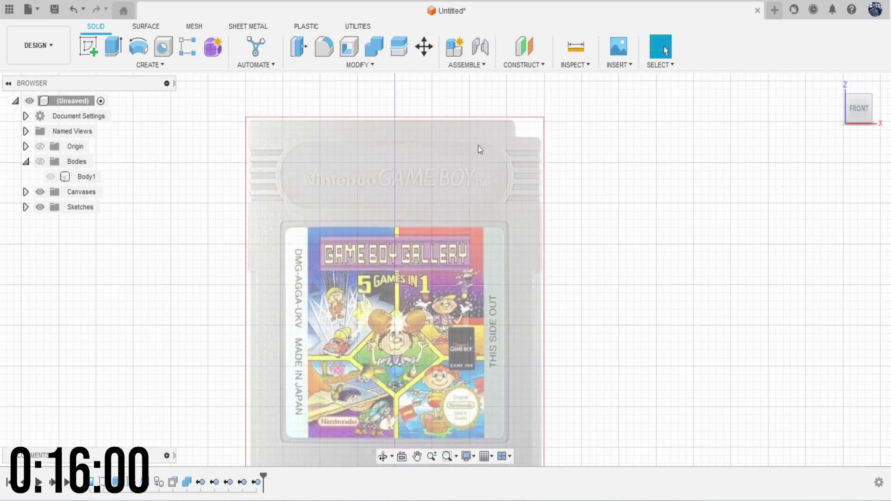
{"action": "left_click", "coordinate": [50, 177]}
{"action": "left_click", "coordinate": [40, 163]}
{"action": "left_click", "coordinate": [50, 177]}
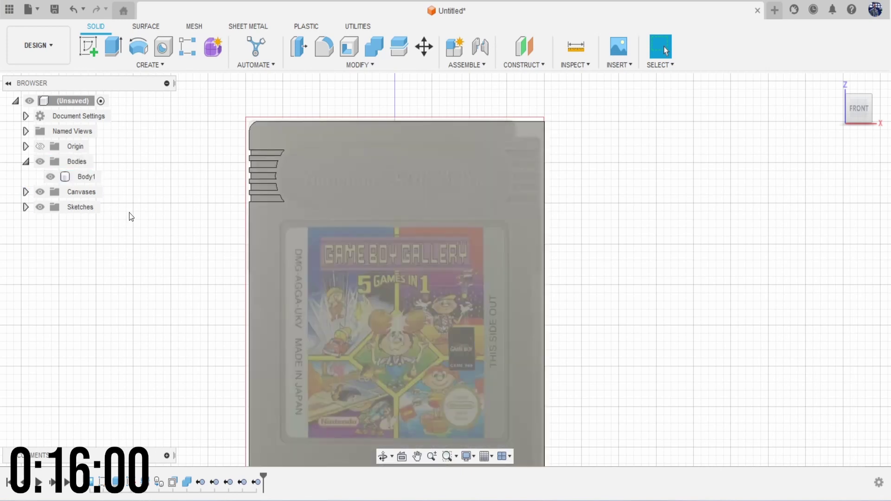
{"action": "scroll", "coordinate": [200, 229], "scroll_direction": "down", "scroll_amount": 2}
{"action": "middle_click_drag", "start_coordinate": [199, 230], "coordinate": [154, 220]}
{"action": "left_click", "coordinate": [278, 185]}
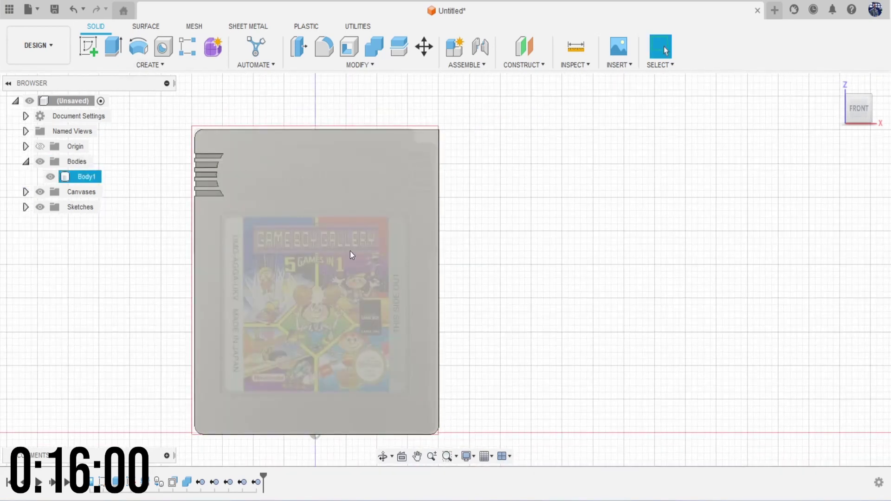
{"action": "left_click", "coordinate": [651, 175]}
{"action": "middle_click_drag", "start_coordinate": [701, 192], "coordinate": [710, 163]}
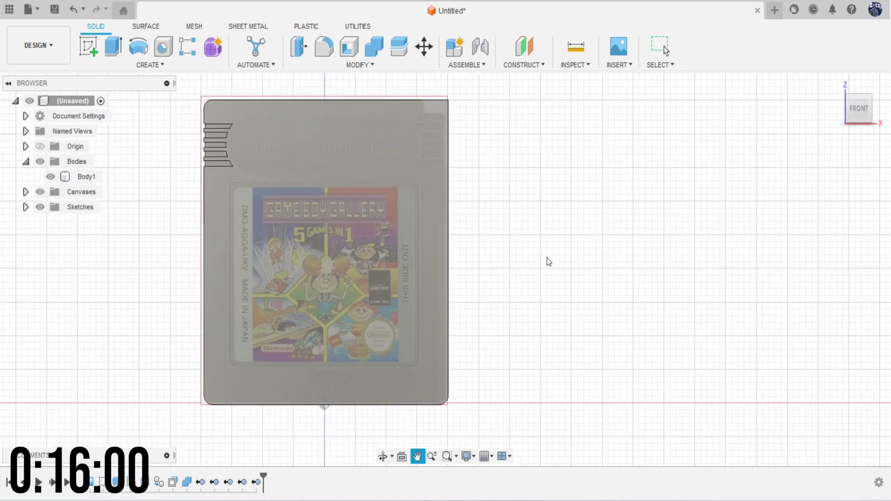
{"action": "left_click", "coordinate": [532, 67]}
Step: Create a midplane between the cartridge's left and right side faces
{"action": "left_click", "coordinate": [538, 118]}
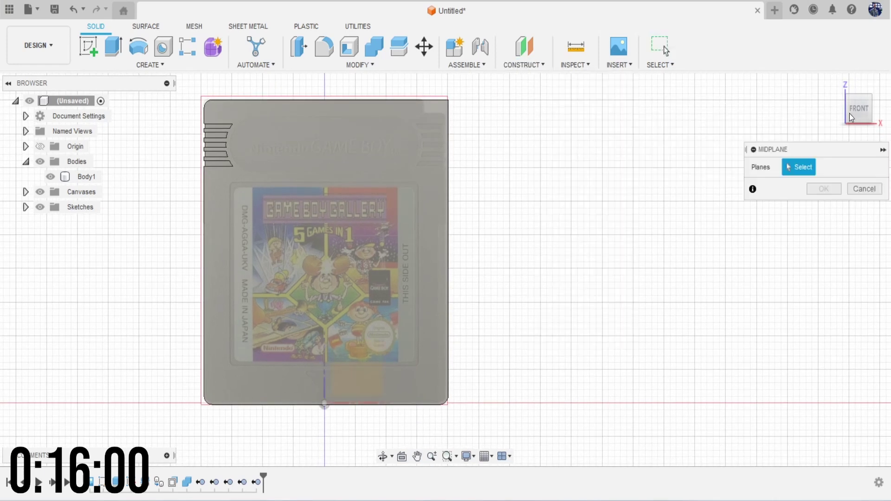
{"action": "left_click_drag", "start_coordinate": [860, 114], "coordinate": [871, 115]}
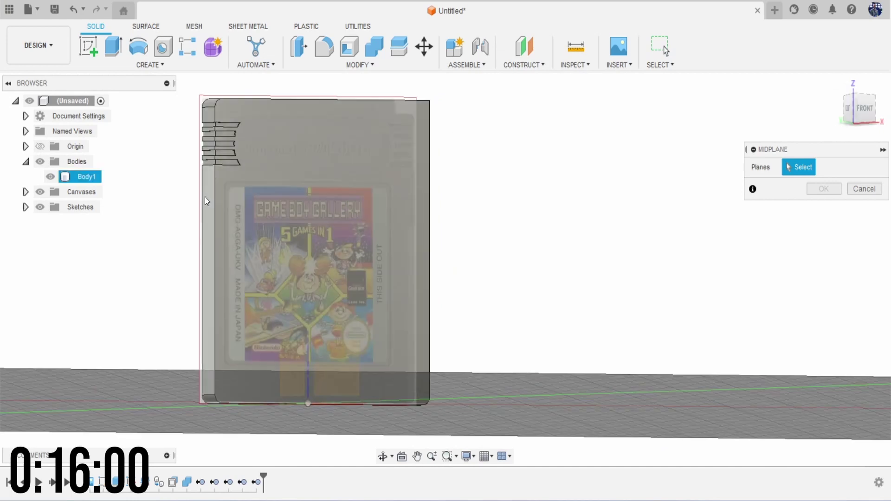
{"action": "left_click", "coordinate": [207, 201]}
{"action": "left_click", "coordinate": [858, 113]}
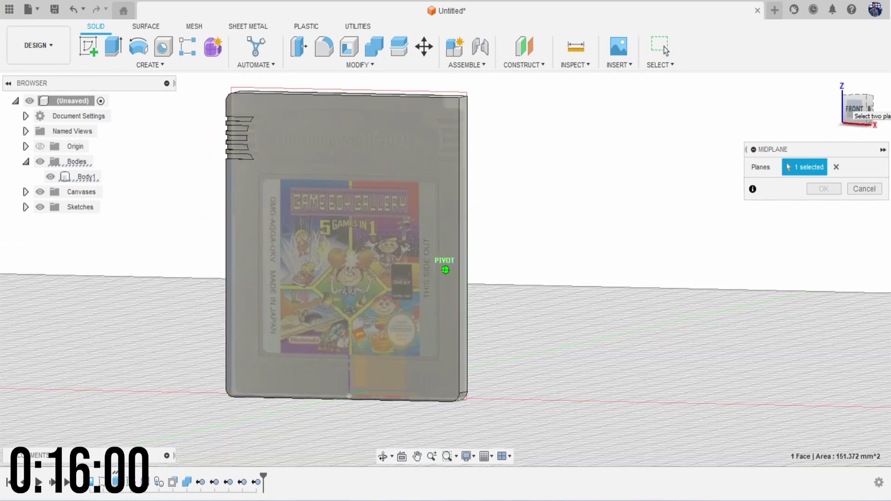
{"action": "left_click", "coordinate": [480, 208]}
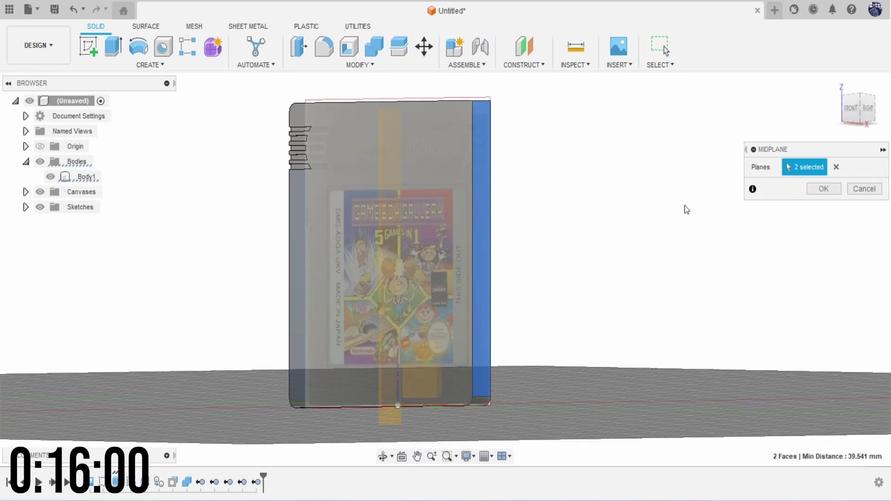
{"action": "left_click", "coordinate": [816, 191]}
{"action": "left_click_drag", "start_coordinate": [864, 110], "coordinate": [869, 89]}
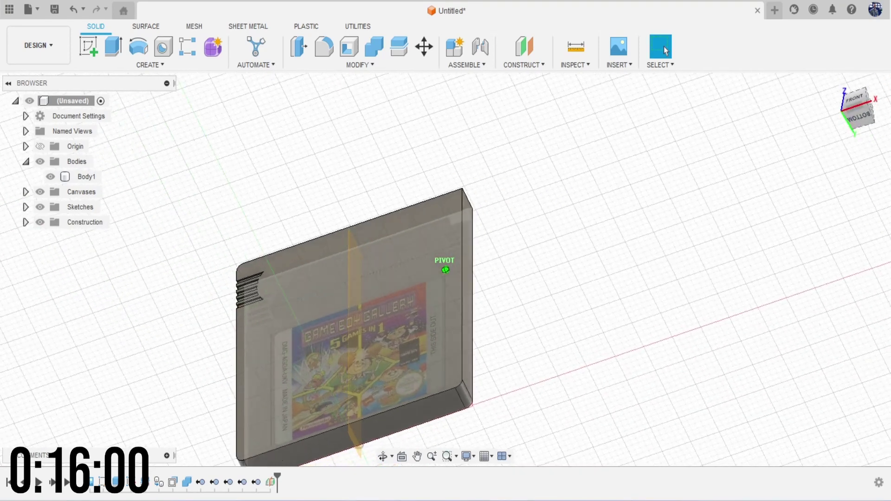
{"action": "mouse_move", "coordinate": [666, 50]}
{"action": "middle_mouse_down", "text": "shift"}
{"action": "mouse_move", "coordinate": [775, 185]}
{"action": "mouse_move", "coordinate": [691, 207]}
{"action": "middle_mouse_up", "text": "shift"}
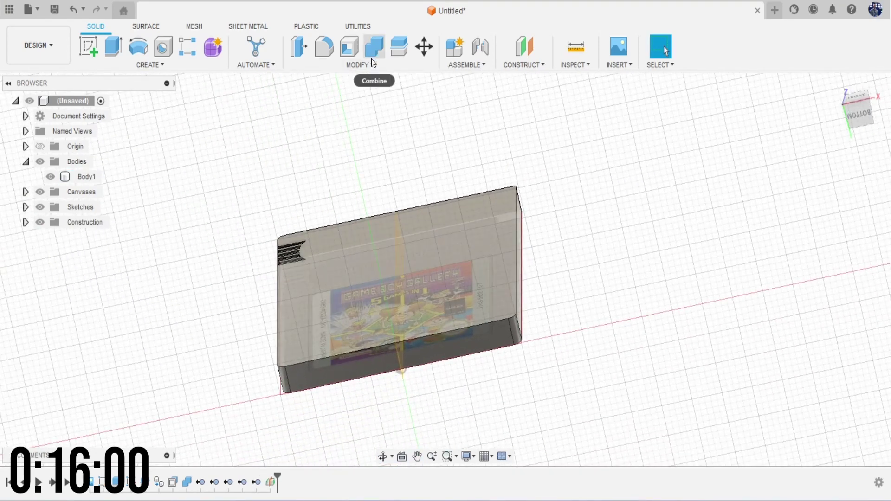
Step: Split Body1 along the new midplane into two halves
{"action": "left_click", "coordinate": [395, 50]}
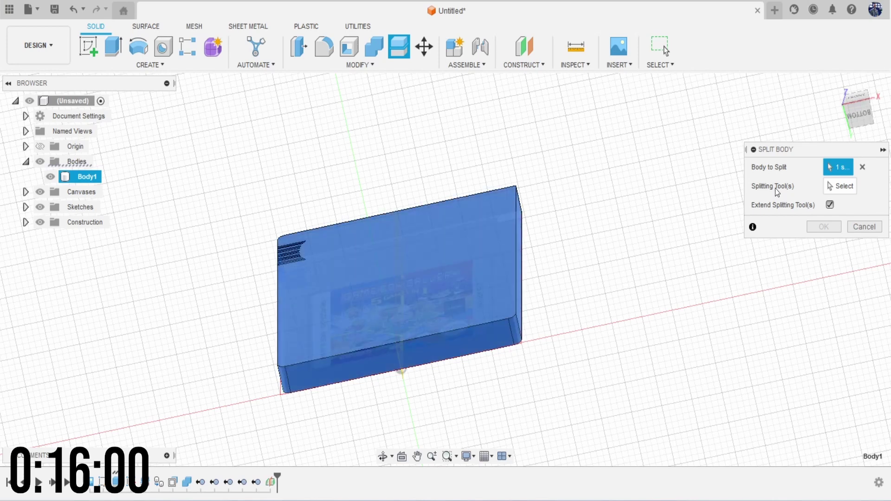
{"action": "left_click", "coordinate": [850, 184]}
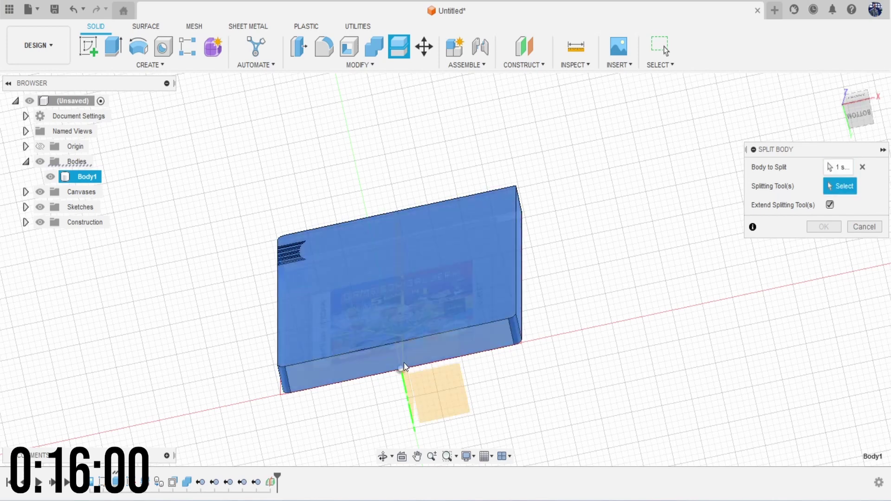
{"action": "scroll", "coordinate": [403, 362], "scroll_direction": "up", "scroll_amount": 3}
{"action": "scroll", "coordinate": [403, 363], "scroll_direction": "up", "scroll_amount": 5}
{"action": "left_click", "coordinate": [460, 308]}
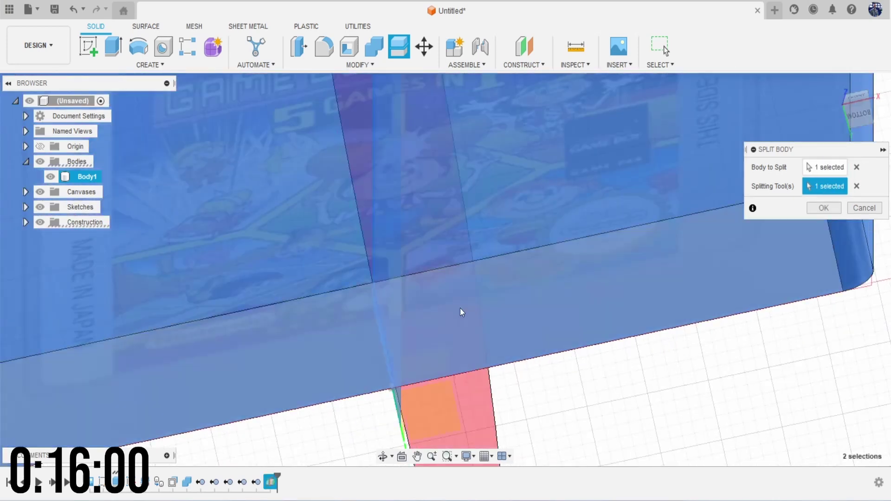
{"action": "left_click", "coordinate": [822, 208]}
{"action": "scroll", "coordinate": [516, 257], "scroll_direction": "down", "scroll_amount": 10}
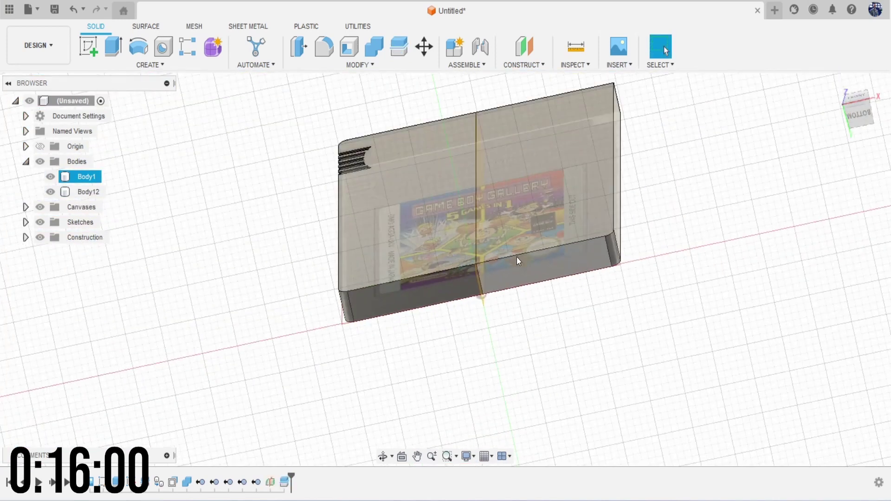
Step: Hide the midplane Plane1 and the right half Body1, back in the front view
{"action": "left_click", "coordinate": [25, 237]}
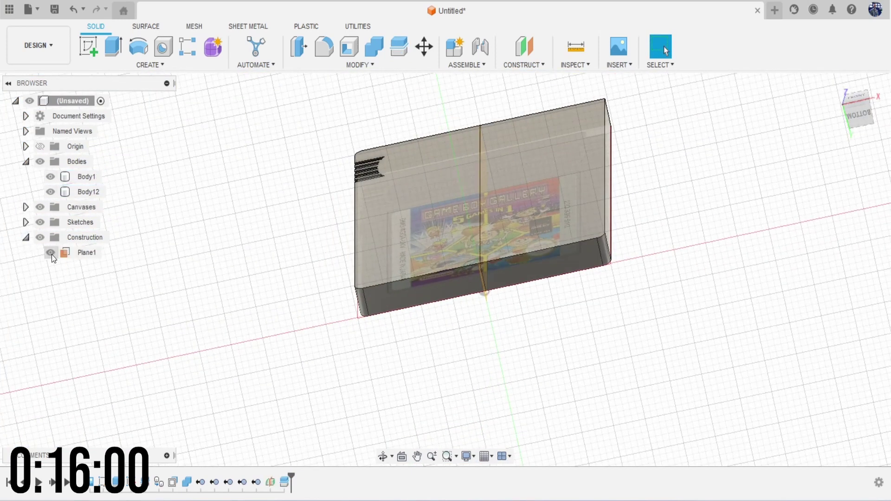
{"action": "left_click", "coordinate": [50, 252]}
{"action": "left_click", "coordinate": [492, 181]}
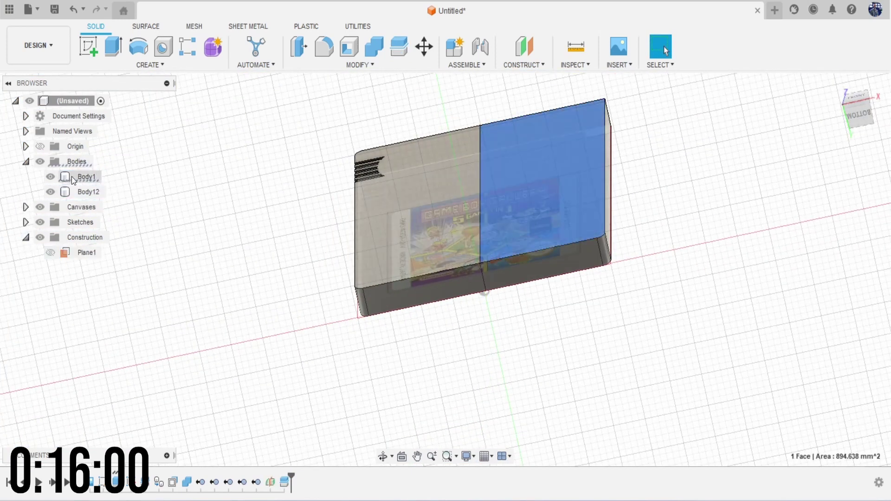
{"action": "left_click", "coordinate": [50, 177]}
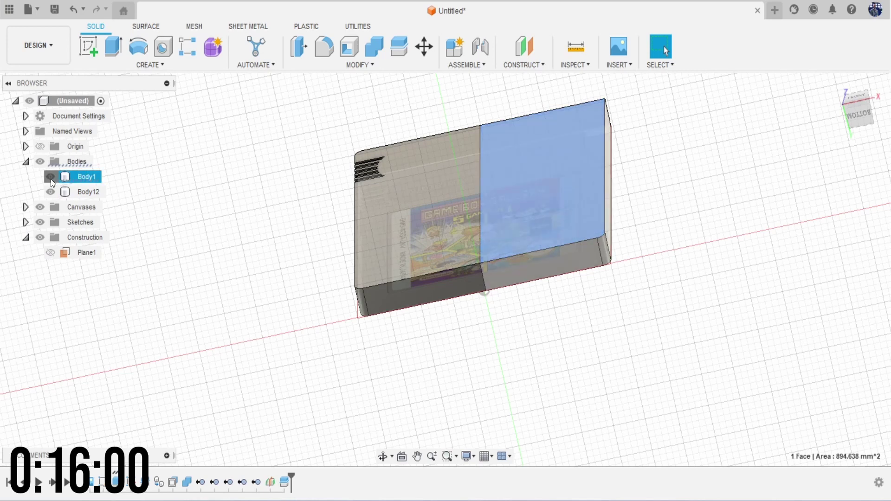
{"action": "left_click", "coordinate": [854, 98]}
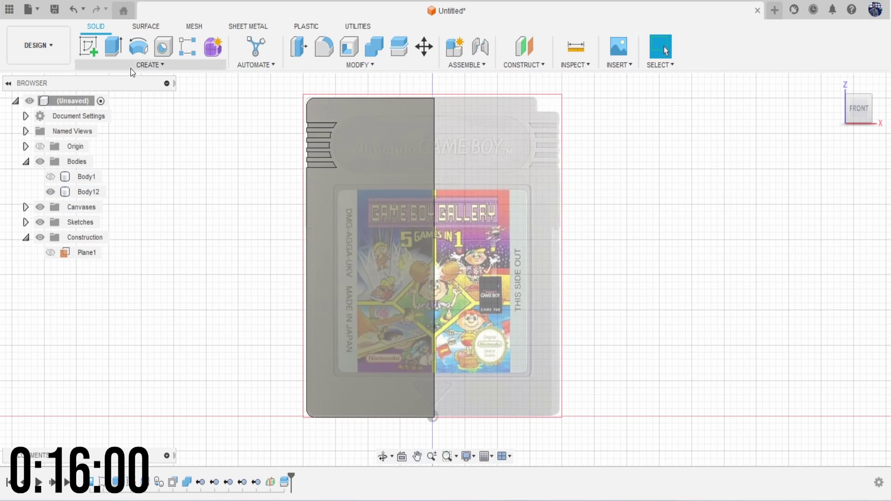
Step: Mirror Body12 about its middle face with Join to complete the cartridge
{"action": "left_click", "coordinate": [131, 68]}
{"action": "left_click", "coordinate": [136, 359]}
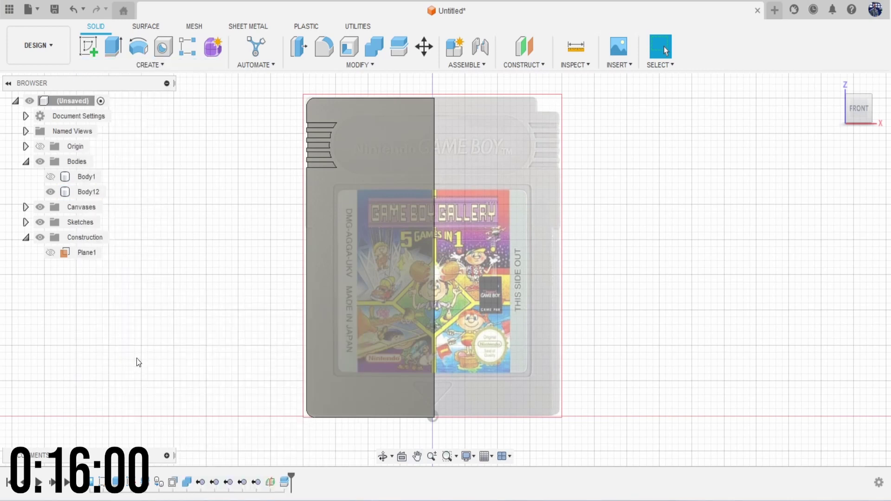
{"action": "left_click", "coordinate": [402, 216]}
{"action": "left_click", "coordinate": [813, 205]}
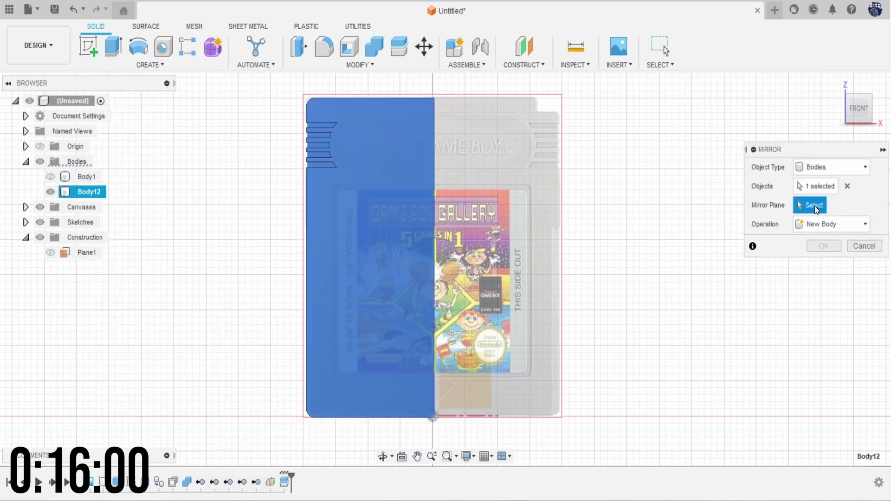
{"action": "left_click", "coordinate": [862, 109]}
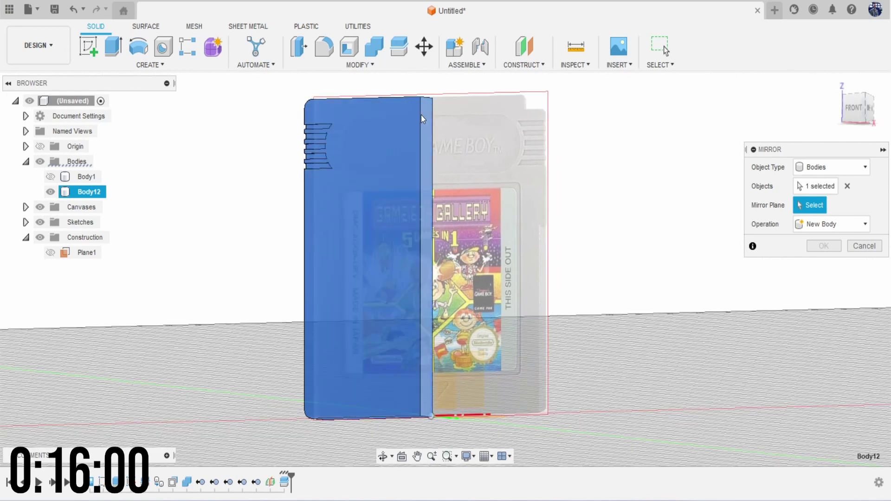
{"action": "left_click", "coordinate": [422, 115]}
{"action": "left_click", "coordinate": [823, 246]}
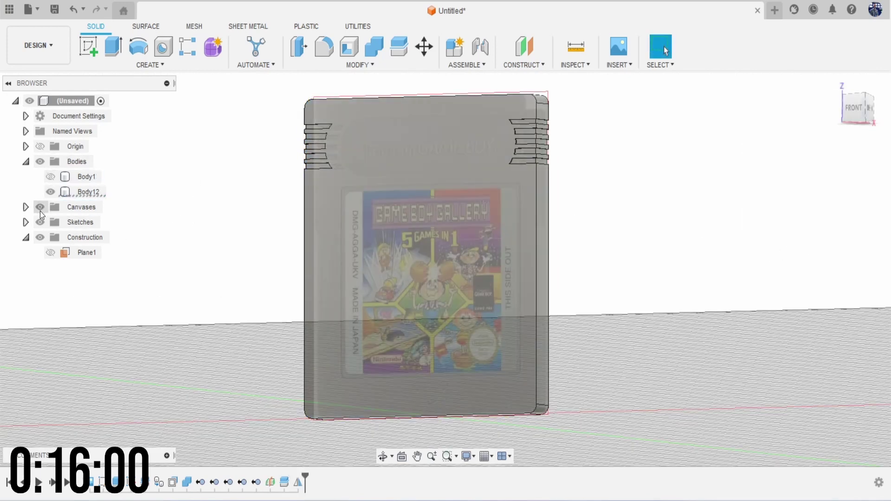
Step: Toggle the label reference canvas off and back on in the front view
{"action": "left_click", "coordinate": [40, 208]}
{"action": "left_click", "coordinate": [849, 112]}
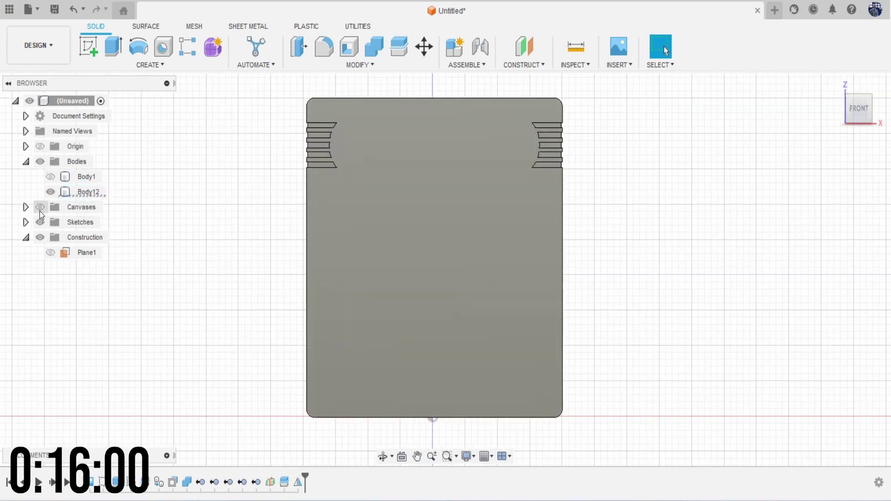
{"action": "left_click", "coordinate": [40, 207]}
Step: Frame the mirrored cartridge and create a sketch on its front face
{"action": "middle_click_drag", "start_coordinate": [556, 106], "coordinate": [474, 167]}
{"action": "scroll", "coordinate": [474, 169], "scroll_direction": "up", "scroll_amount": 5}
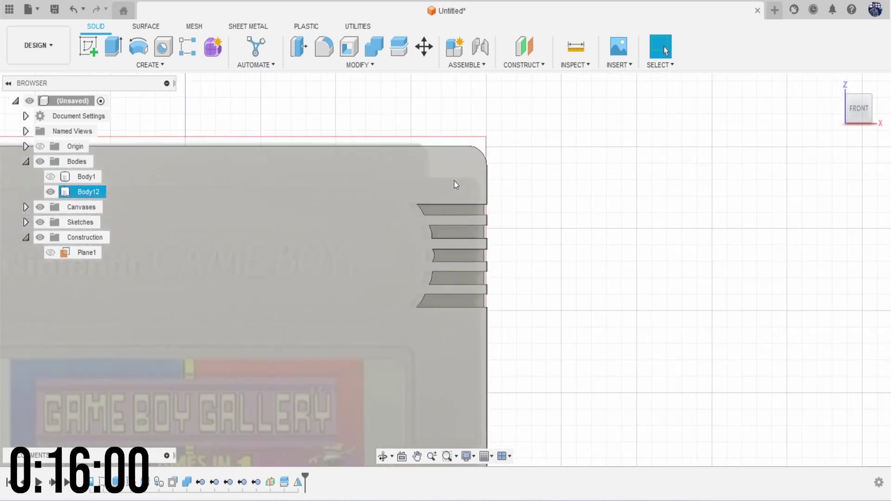
{"action": "scroll", "coordinate": [399, 221], "scroll_direction": "down", "scroll_amount": 3}
{"action": "scroll", "coordinate": [398, 226], "scroll_direction": "down", "scroll_amount": 4}
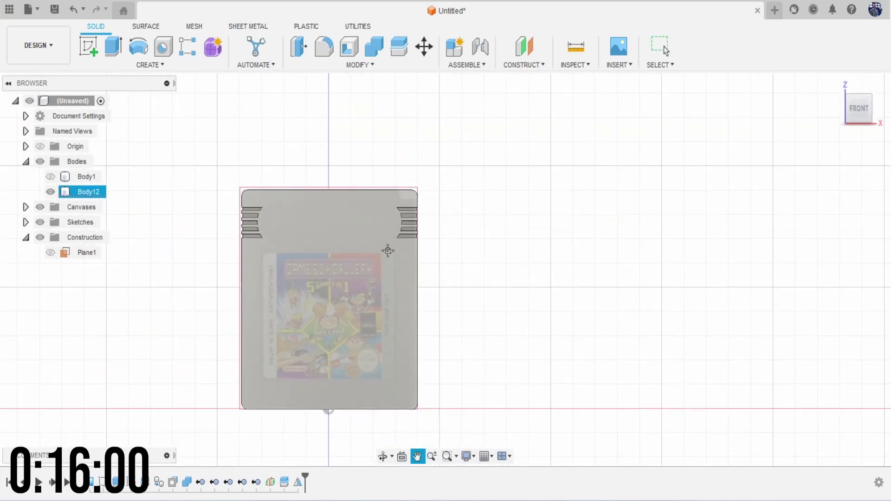
{"action": "scroll", "coordinate": [306, 245], "scroll_direction": "up", "scroll_amount": 3}
{"action": "scroll", "coordinate": [303, 235], "scroll_direction": "up", "scroll_amount": 2}
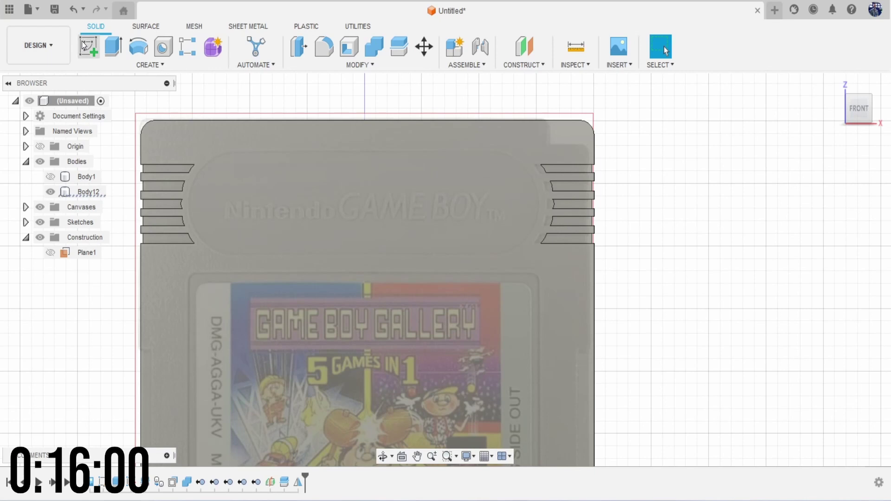
{"action": "left_click", "coordinate": [89, 46]}
{"action": "left_click", "coordinate": [298, 248]}
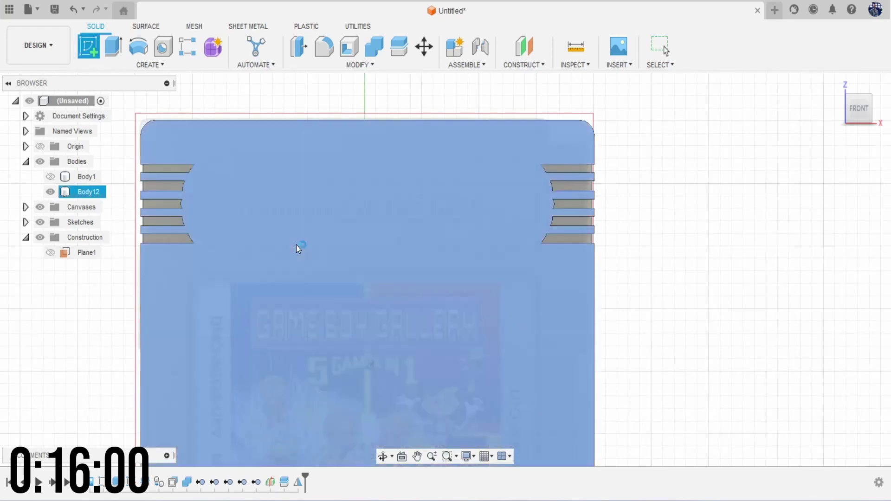
{"action": "scroll", "coordinate": [332, 223], "scroll_direction": "down", "scroll_amount": 4}
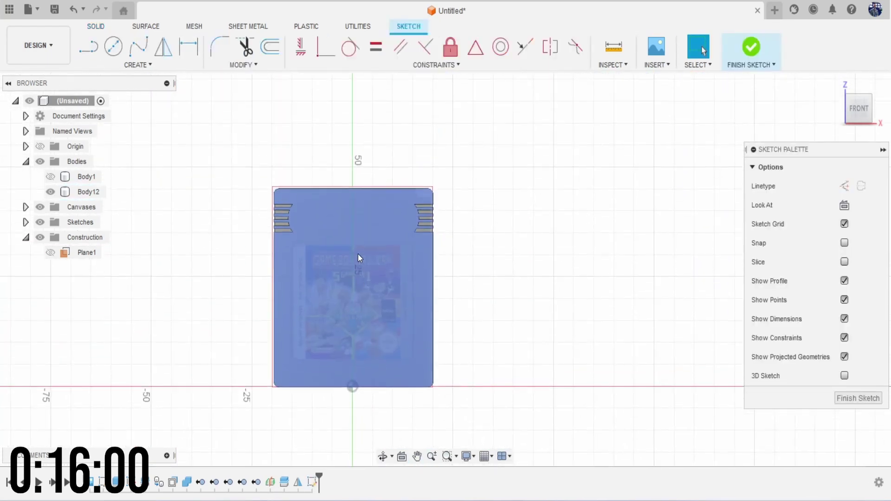
{"action": "scroll", "coordinate": [346, 244], "scroll_direction": "up", "scroll_amount": 3}
{"action": "scroll", "coordinate": [346, 109], "scroll_direction": "up", "scroll_amount": 2}
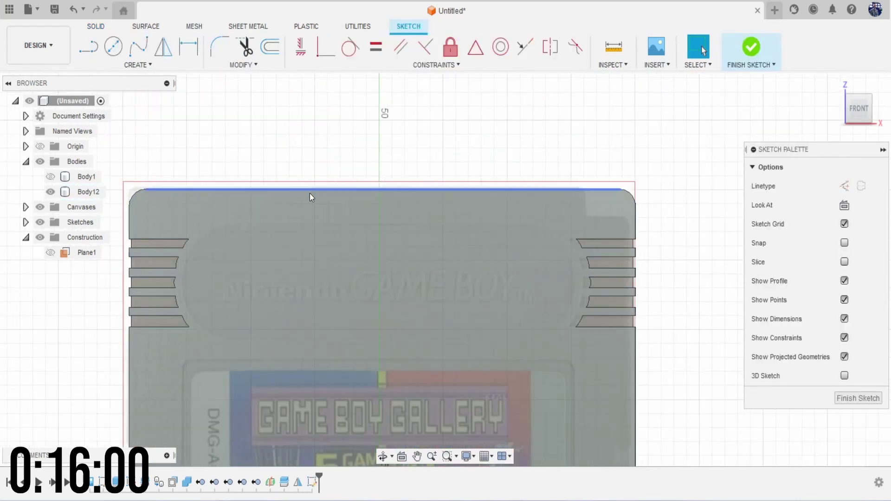
{"action": "scroll", "coordinate": [297, 241], "scroll_direction": "up", "scroll_amount": 4}
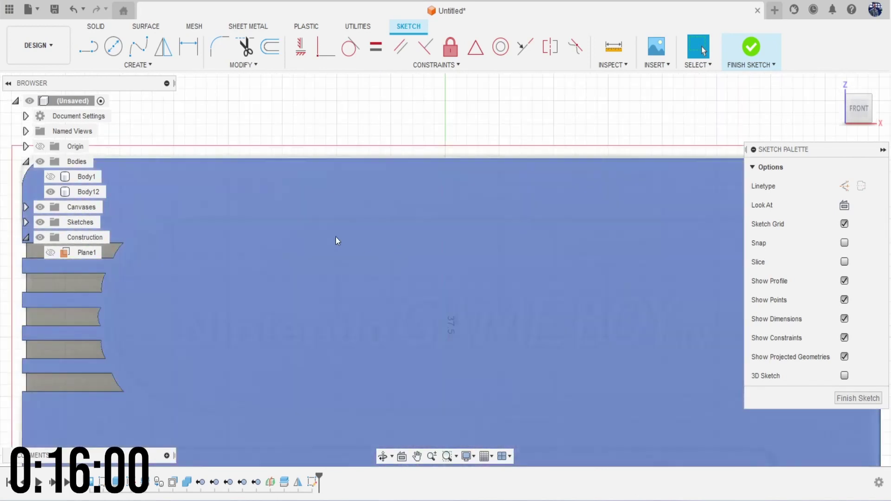
{"action": "scroll", "coordinate": [335, 269], "scroll_direction": "down", "scroll_amount": 5}
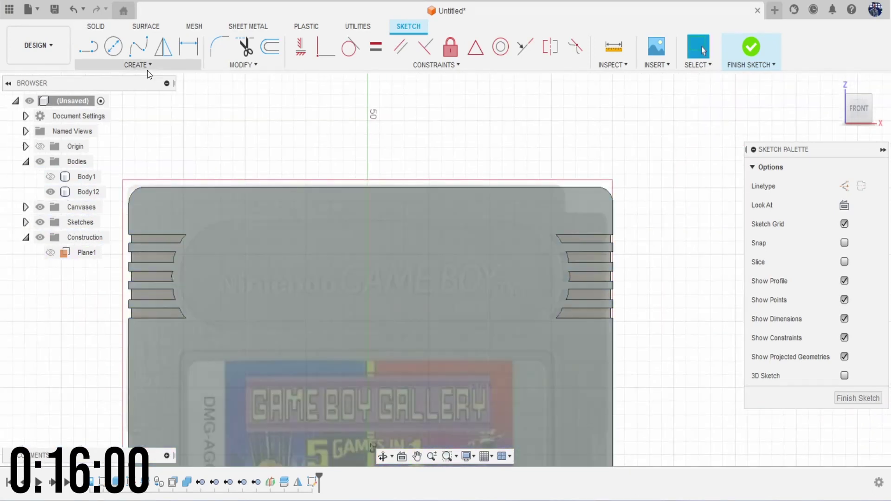
{"action": "left_click", "coordinate": [148, 70]}
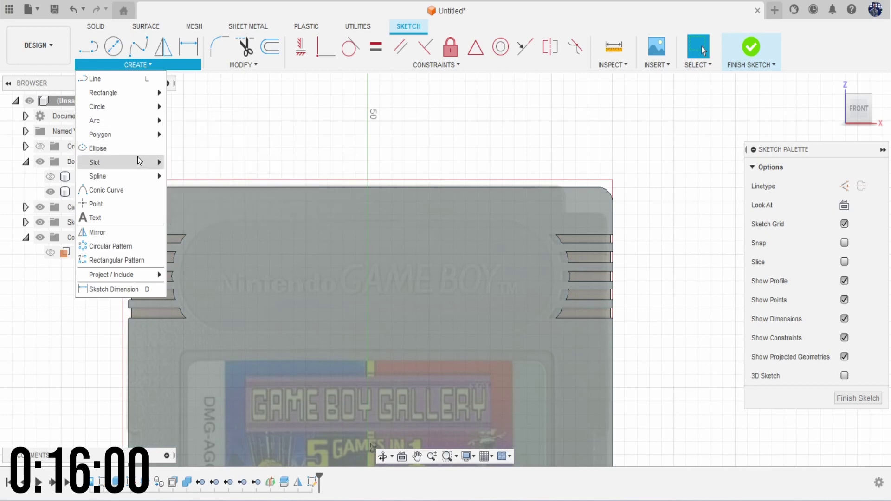
Step: Draw a center-to-center slot enclosing the GAME BOY logo area
{"action": "mouse_move", "coordinate": [139, 161]}
{"action": "left_click", "coordinate": [194, 164]}
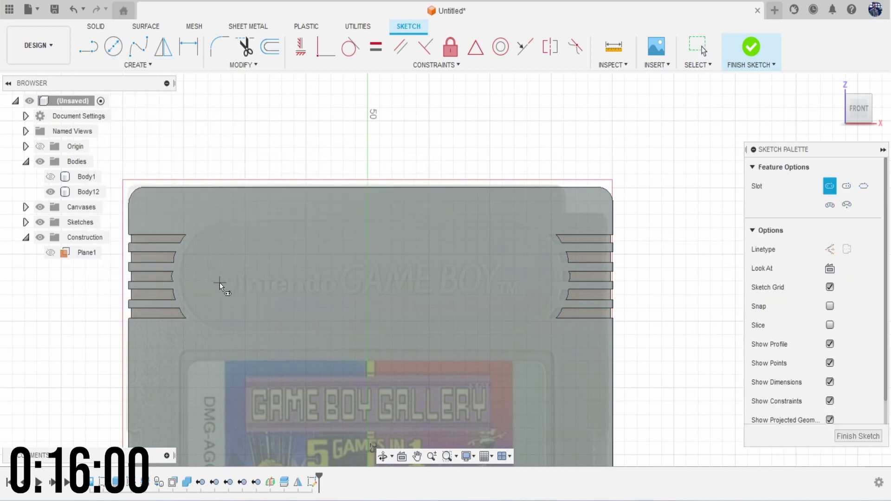
{"action": "left_click", "coordinate": [208, 275]}
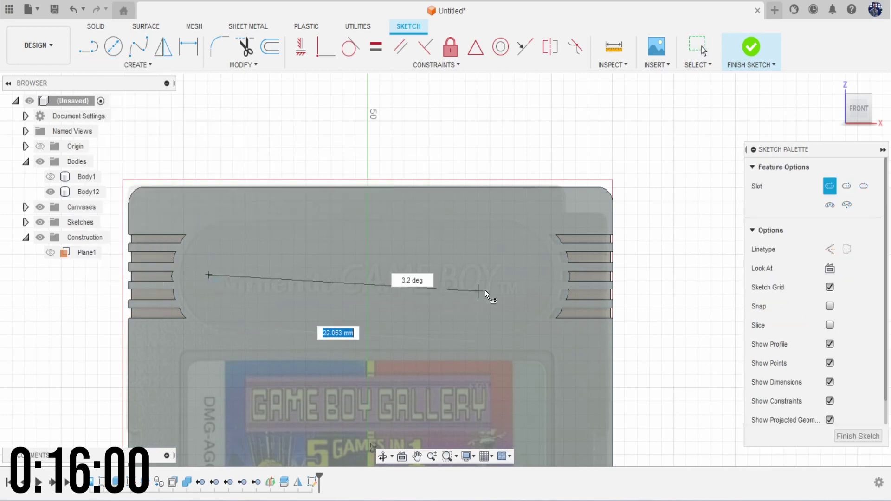
{"action": "left_click", "coordinate": [519, 278]}
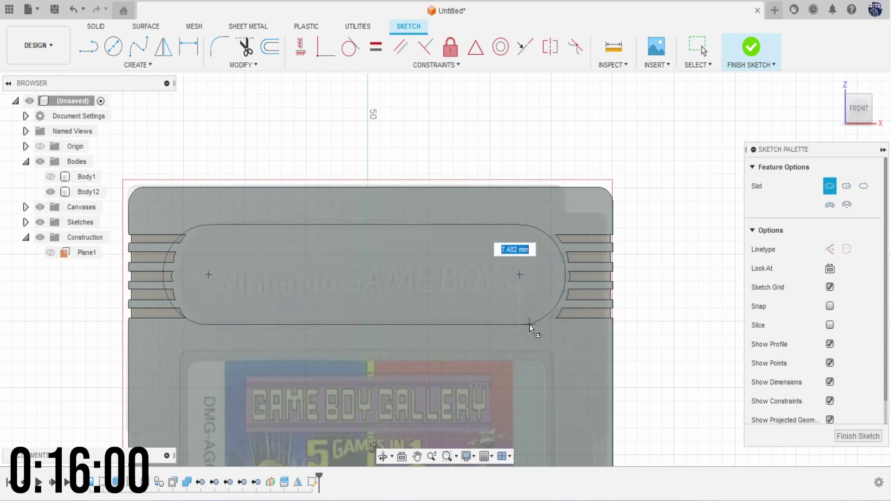
{"action": "left_click", "coordinate": [530, 323]}
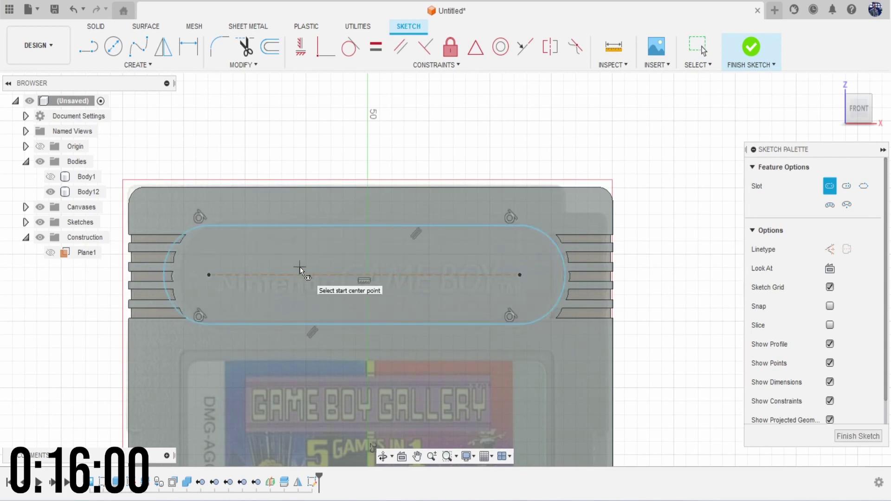
{"action": "key", "text": "Escape"}
Step: Adjust the slot's end centres and position to fit the logo, then finish the sketch
{"action": "mouse_move", "coordinate": [208, 276]}
{"action": "left_mouse_down"}
{"action": "mouse_move", "coordinate": [241, 279]}
{"action": "mouse_move", "coordinate": [227, 276]}
{"action": "left_mouse_up"}
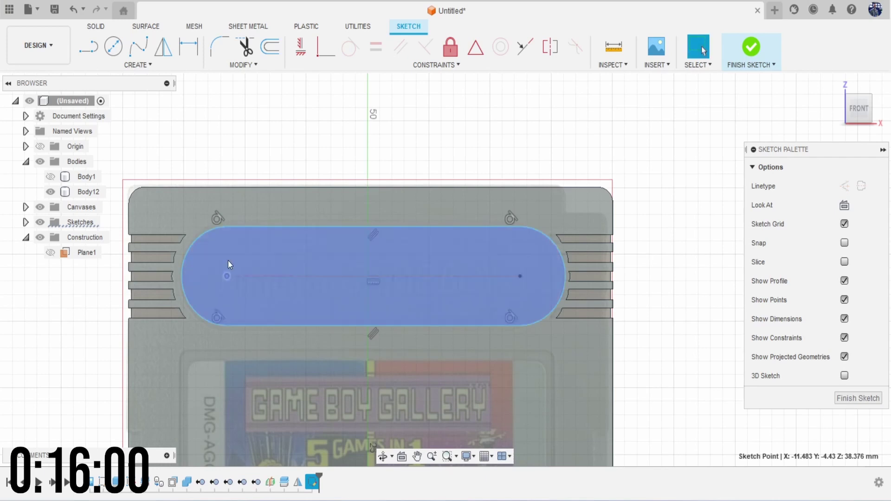
{"action": "left_click", "coordinate": [218, 225]}
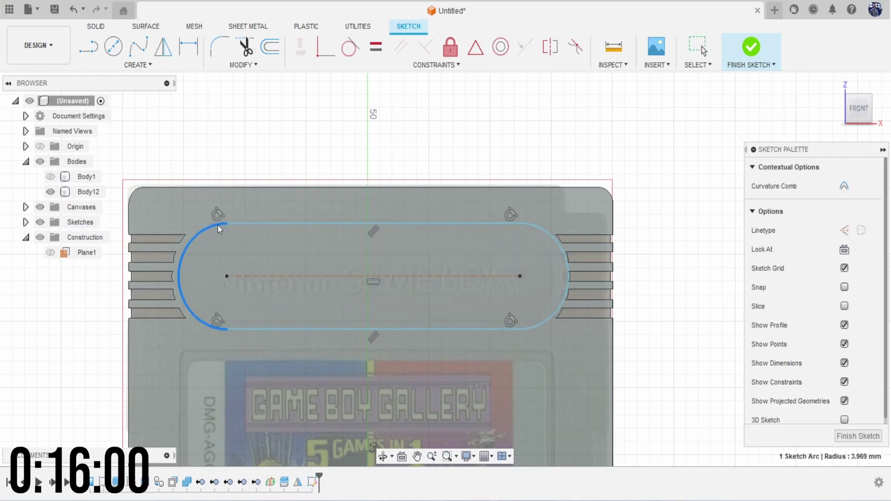
{"action": "left_click_drag", "start_coordinate": [270, 328], "coordinate": [269, 330]}
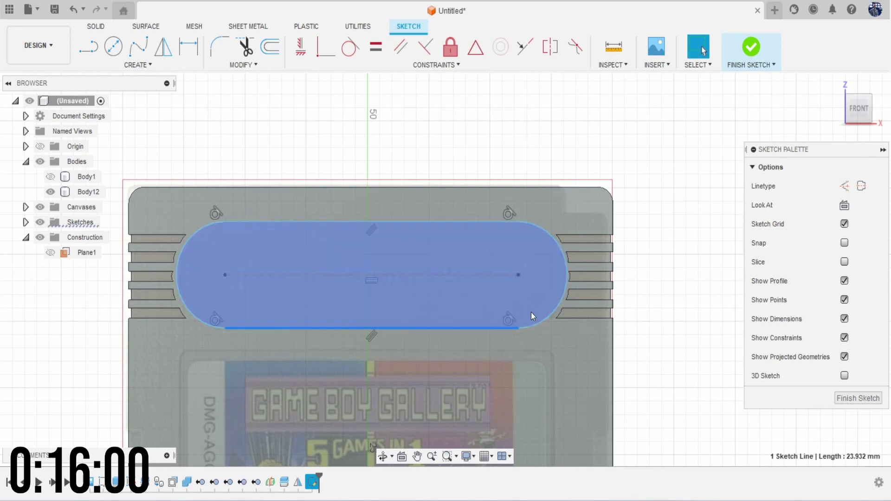
{"action": "scroll", "coordinate": [556, 314], "scroll_direction": "up", "scroll_amount": 1}
{"action": "scroll", "coordinate": [560, 307], "scroll_direction": "up", "scroll_amount": 2}
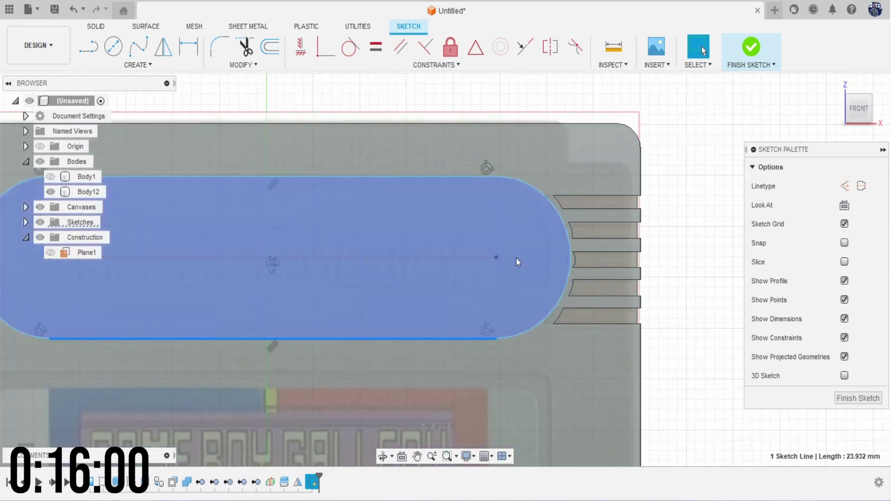
{"action": "mouse_move", "coordinate": [496, 258]}
{"action": "left_mouse_down"}
{"action": "mouse_move", "coordinate": [470, 257]}
{"action": "mouse_move", "coordinate": [481, 258]}
{"action": "left_mouse_up"}
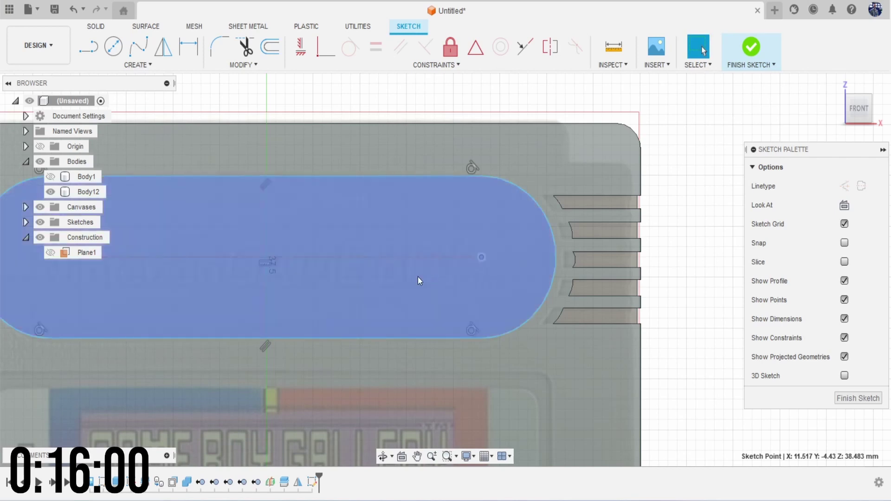
{"action": "scroll", "coordinate": [411, 278], "scroll_direction": "down", "scroll_amount": 2}
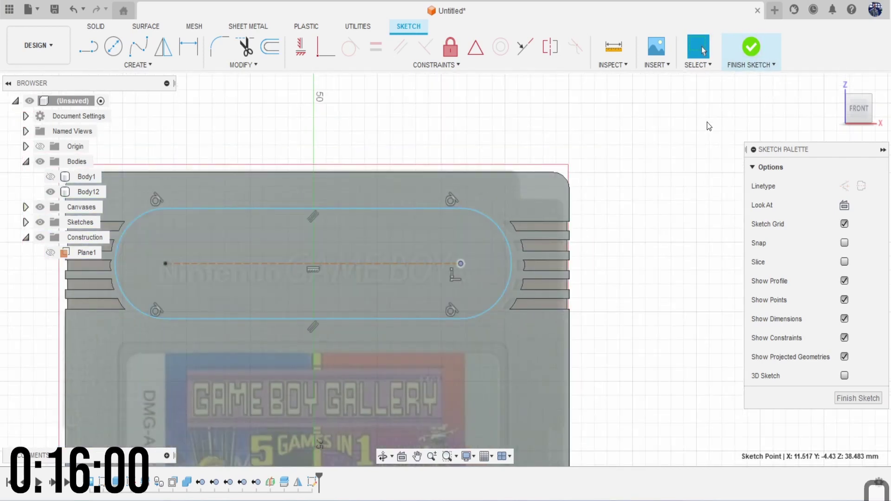
{"action": "left_click", "coordinate": [760, 53]}
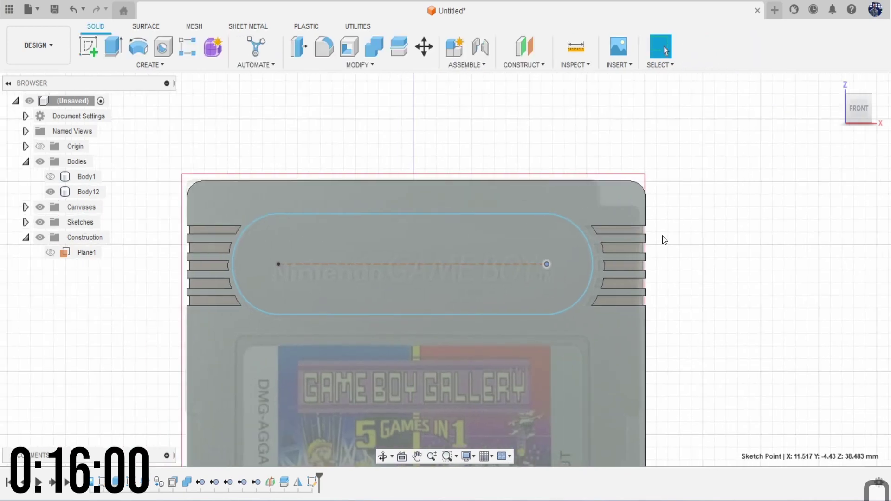
Step: Extrude-cut the slot profile 0.287 mm into the cartridge front as the logo recess
{"action": "key", "text": "e"}
{"action": "left_click", "coordinate": [451, 242]}
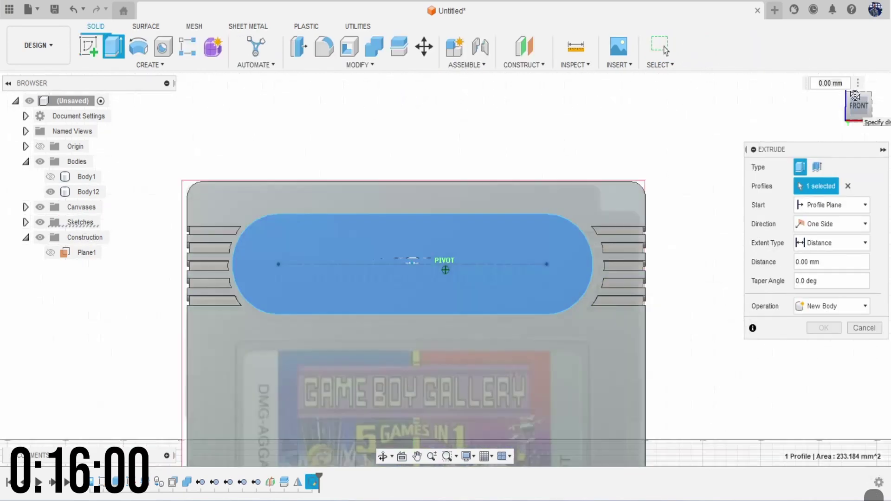
{"action": "left_click", "coordinate": [854, 95]}
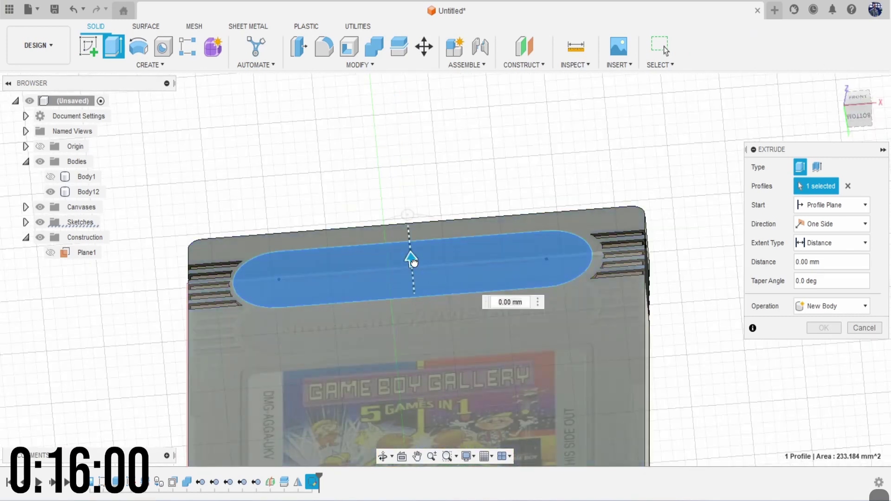
{"action": "left_click_drag", "start_coordinate": [413, 262], "coordinate": [413, 265]}
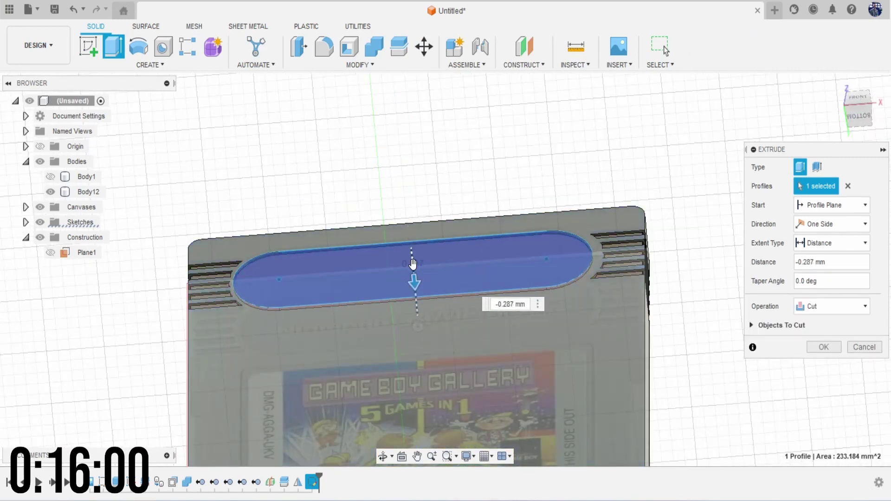
{"action": "left_click", "coordinate": [812, 346]}
{"action": "scroll", "coordinate": [612, 286], "scroll_direction": "down", "scroll_amount": 3}
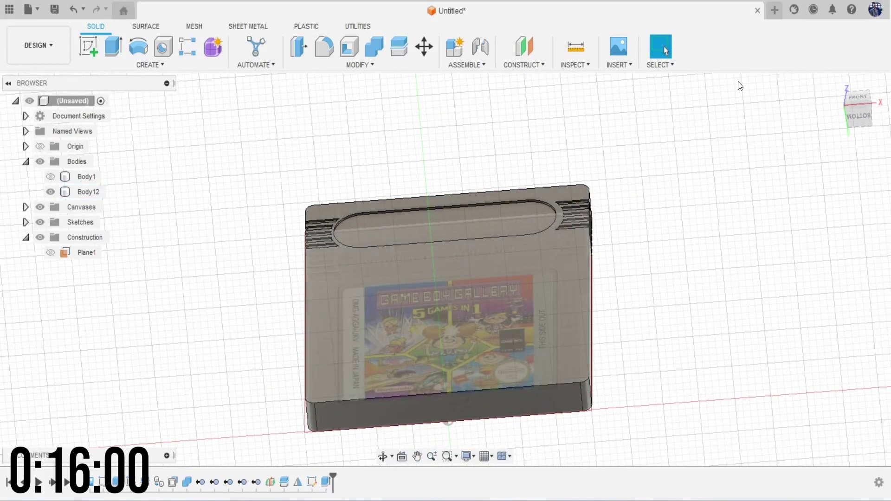
{"action": "left_click", "coordinate": [856, 97]}
{"action": "scroll", "coordinate": [525, 271], "scroll_direction": "down", "scroll_amount": 2}
{"action": "middle_click_drag", "start_coordinate": [525, 271], "coordinate": [472, 233]}
{"action": "scroll", "coordinate": [456, 237], "scroll_direction": "up", "scroll_amount": 2}
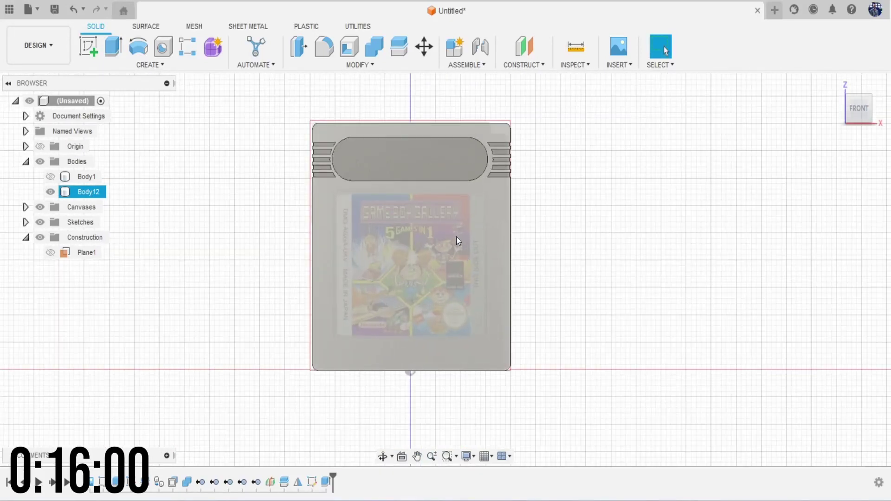
Step: Sketch a rectangle around the label art on the cartridge's front face
{"action": "left_click", "coordinate": [85, 46]}
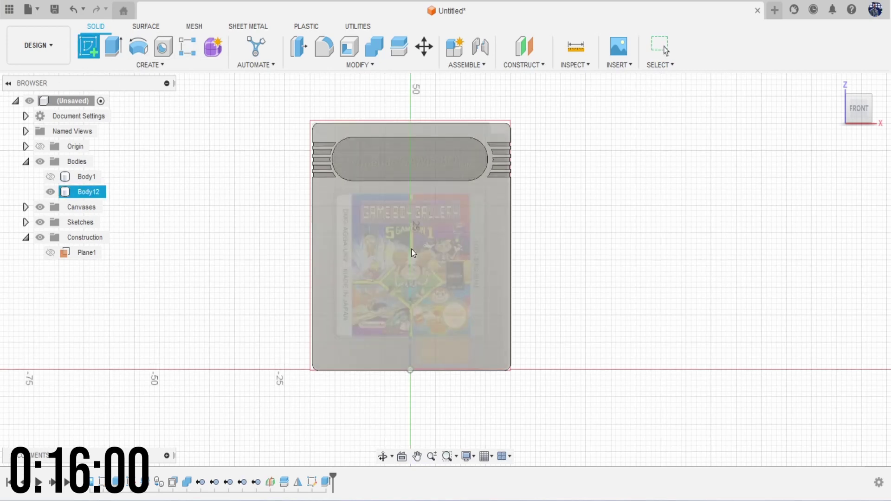
{"action": "left_click", "coordinate": [411, 249]}
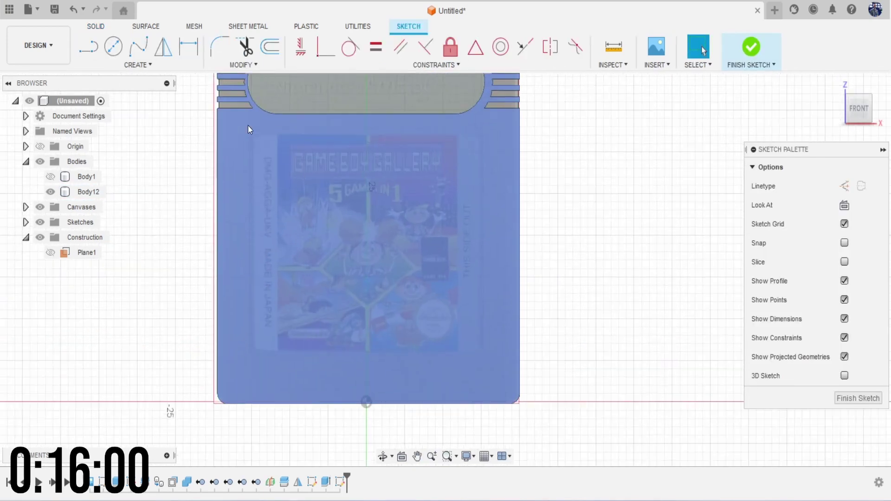
{"action": "key", "text": "r"}
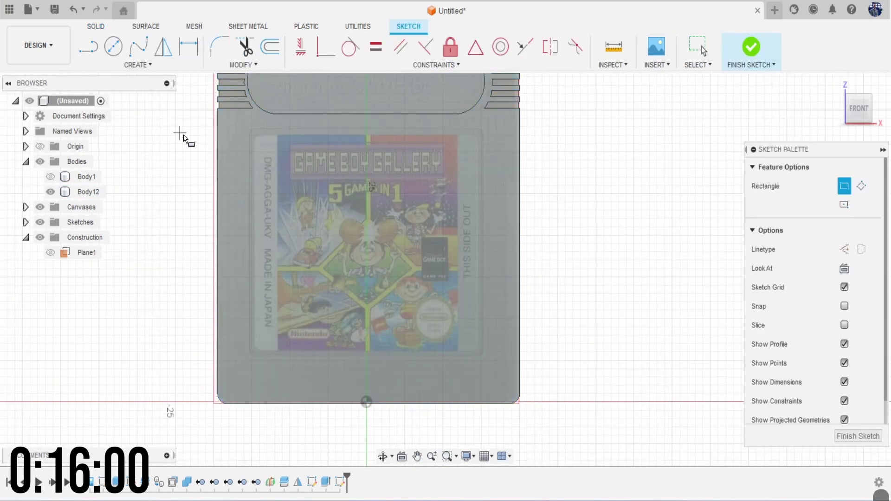
{"action": "scroll", "coordinate": [186, 136], "scroll_direction": "up", "scroll_amount": 2}
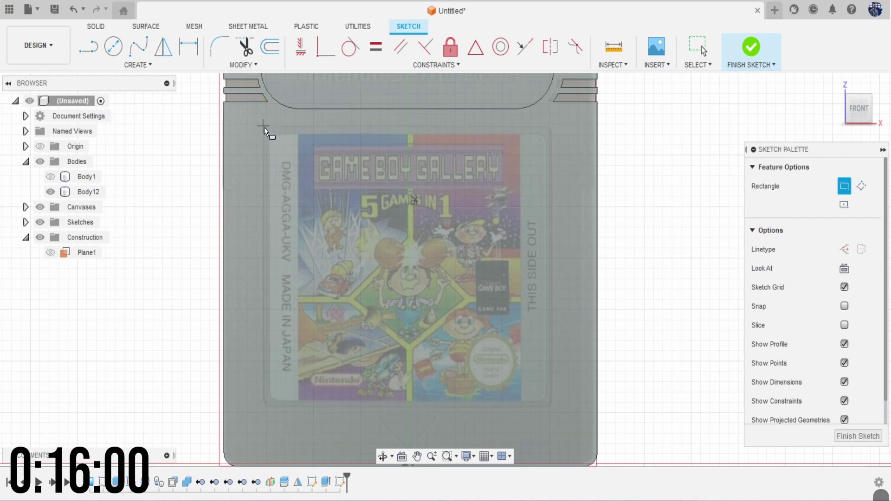
{"action": "left_click", "coordinate": [264, 126]}
{"action": "left_click", "coordinate": [552, 407]}
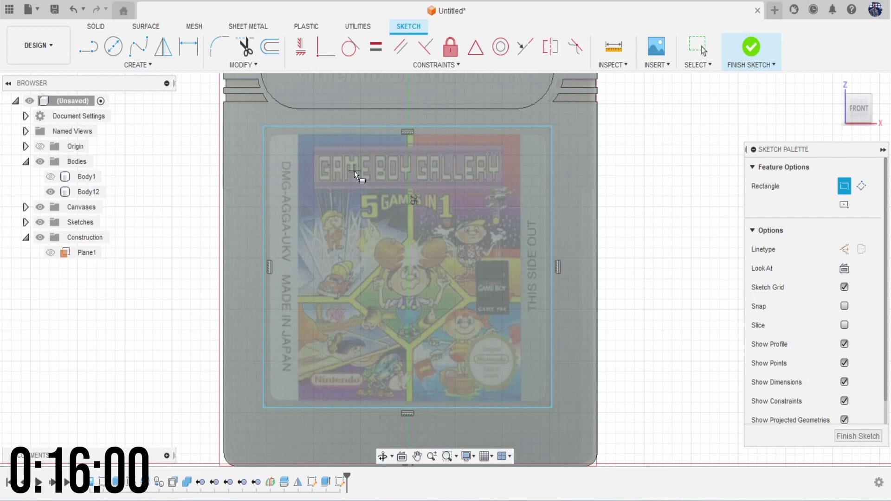
Step: Round the rectangle's top-left corner with a 0.737 mm sketch fillet
{"action": "left_click", "coordinate": [220, 46]}
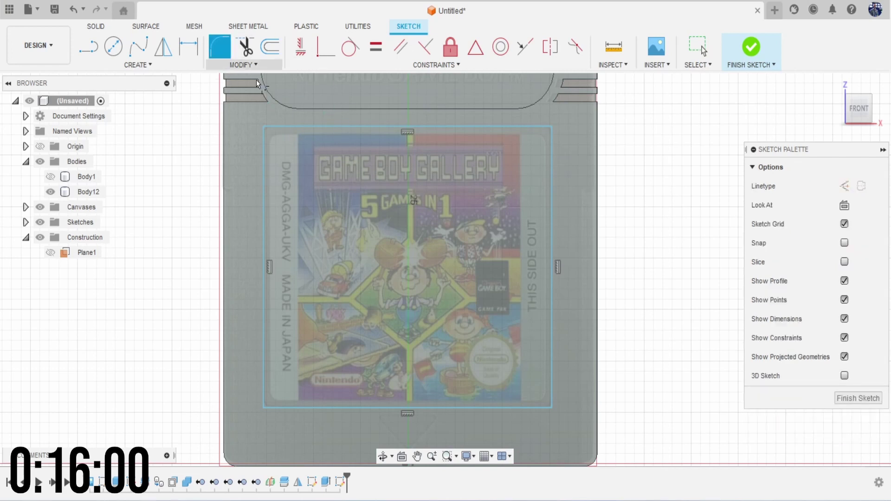
{"action": "left_click", "coordinate": [272, 130]}
{"action": "left_click", "coordinate": [267, 137]}
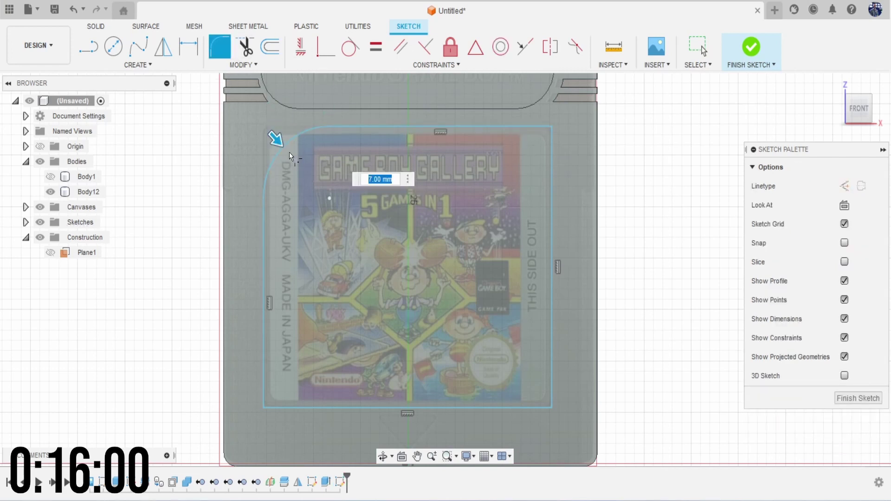
{"action": "scroll", "coordinate": [289, 155], "scroll_direction": "up", "scroll_amount": 3}
{"action": "left_click_drag", "start_coordinate": [274, 135], "coordinate": [249, 109]}
Step: Round the other three rectangle corners at 0.737 mm and finish the sketch
{"action": "middle_click_drag", "start_coordinate": [502, 202], "coordinate": [295, 229]}
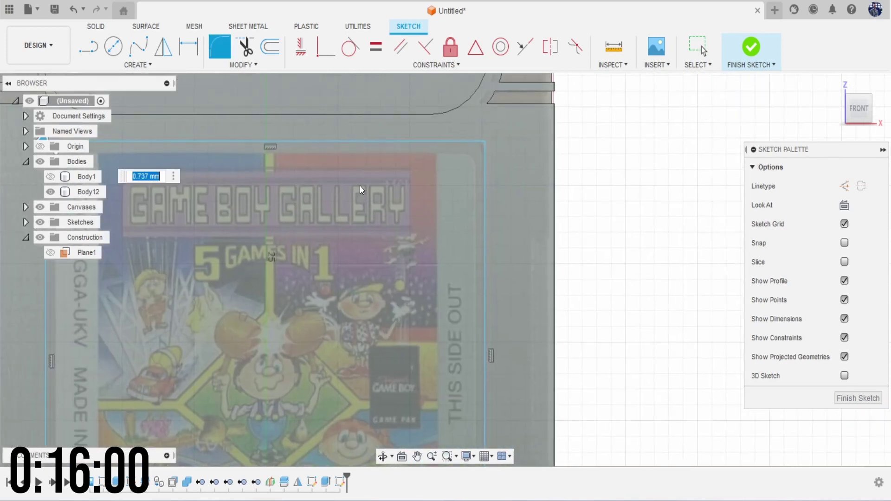
{"action": "left_click", "coordinate": [455, 144]}
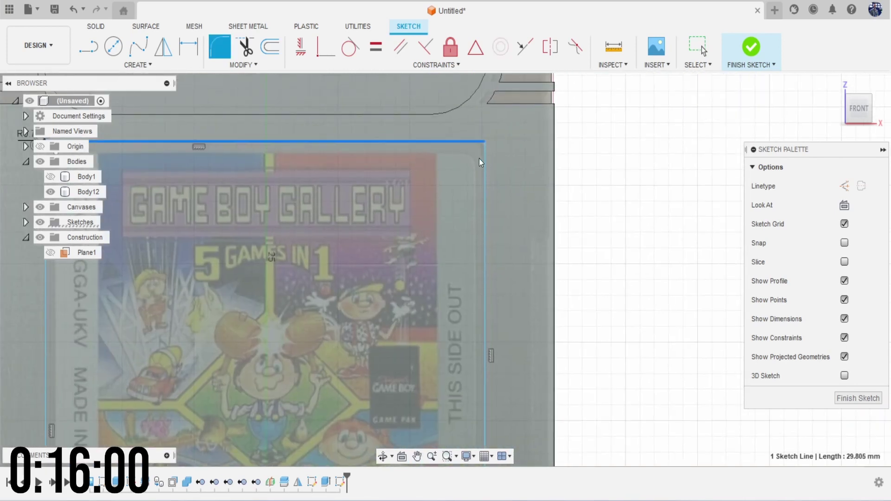
{"action": "left_click", "coordinate": [484, 164]}
{"action": "scroll", "coordinate": [451, 246], "scroll_direction": "down", "scroll_amount": 2}
{"action": "scroll", "coordinate": [449, 247], "scroll_direction": "down", "scroll_amount": 2}
{"action": "scroll", "coordinate": [280, 338], "scroll_direction": "up", "scroll_amount": 2}
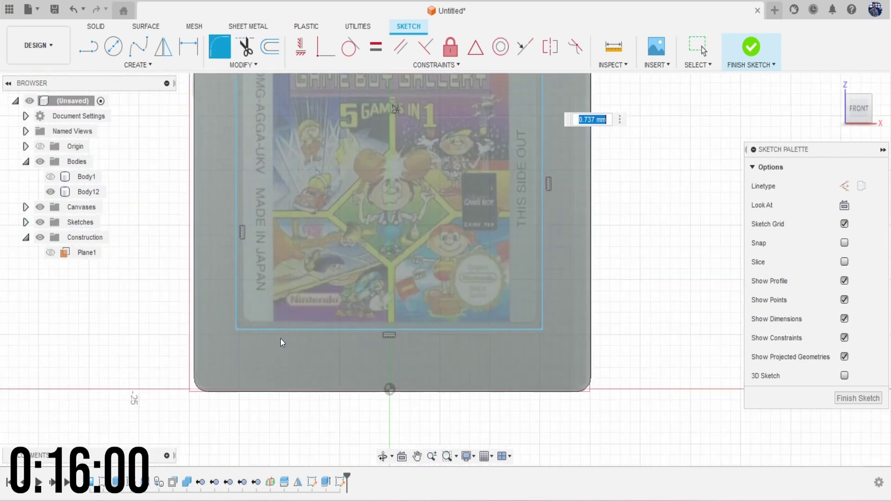
{"action": "left_click", "coordinate": [269, 332]}
{"action": "left_click", "coordinate": [237, 302]}
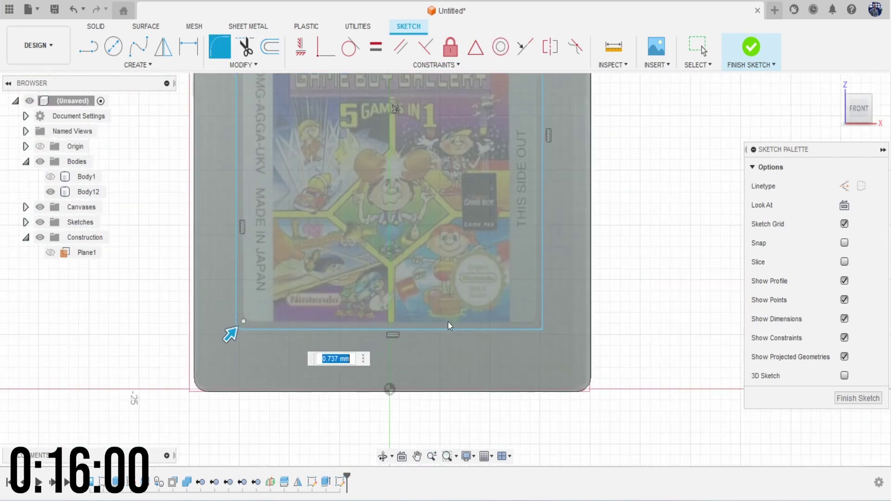
{"action": "left_click", "coordinate": [541, 304]}
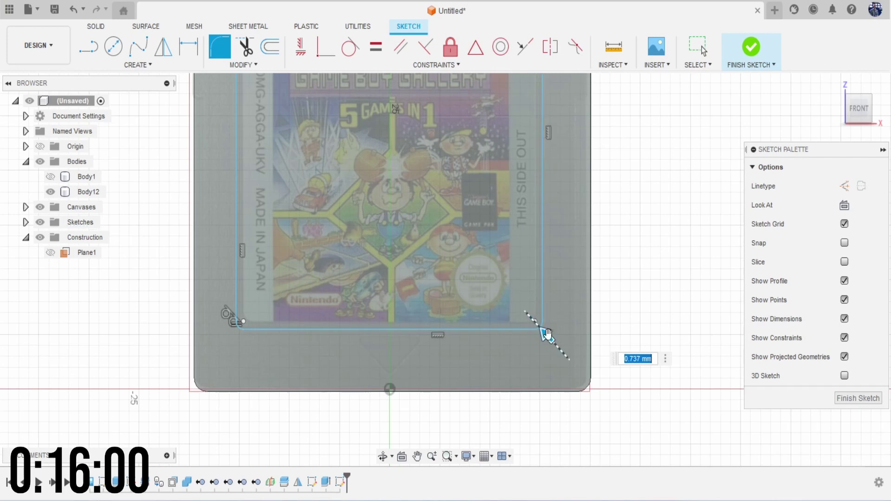
{"action": "key", "text": "Return"}
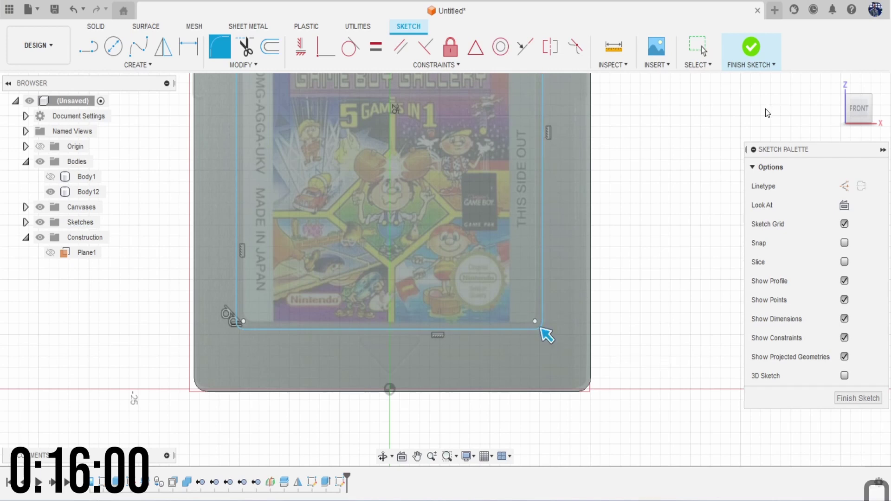
{"action": "left_click", "coordinate": [750, 46]}
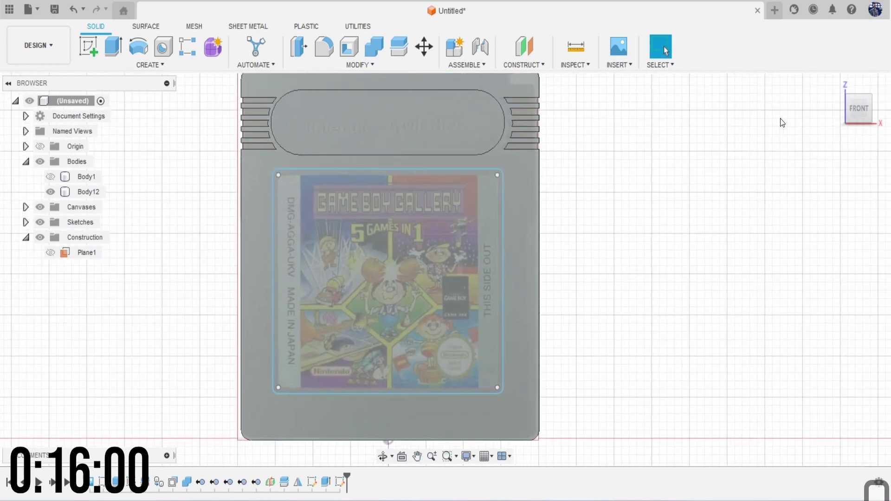
Step: Cut the label rectangle and oval logo profiles 0.896 mm into the cartridge front
{"action": "left_click", "coordinate": [851, 113]}
{"action": "key", "text": "e"}
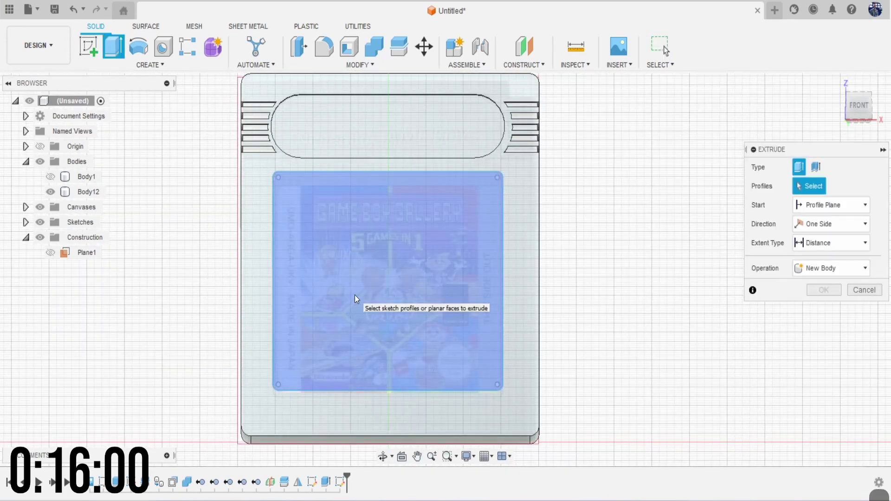
{"action": "left_click", "coordinate": [355, 294]}
{"action": "left_click", "coordinate": [439, 132]}
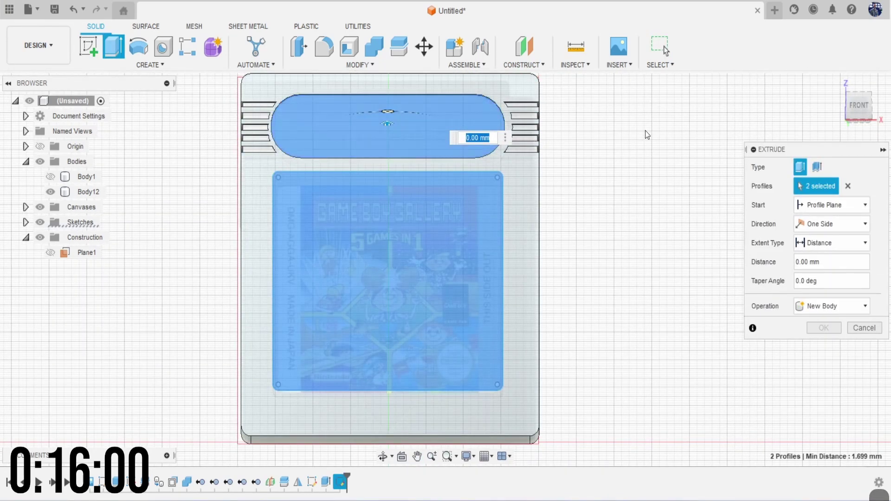
{"action": "left_click", "coordinate": [862, 111]}
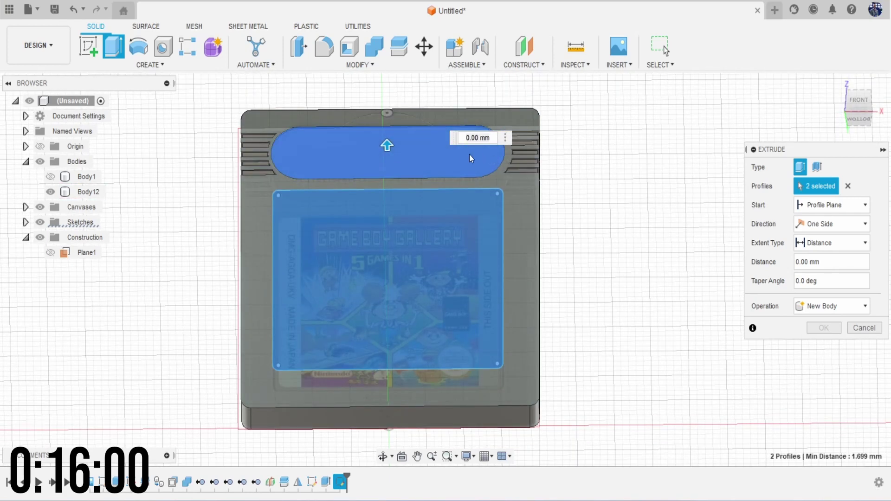
{"action": "left_click", "coordinate": [407, 168]}
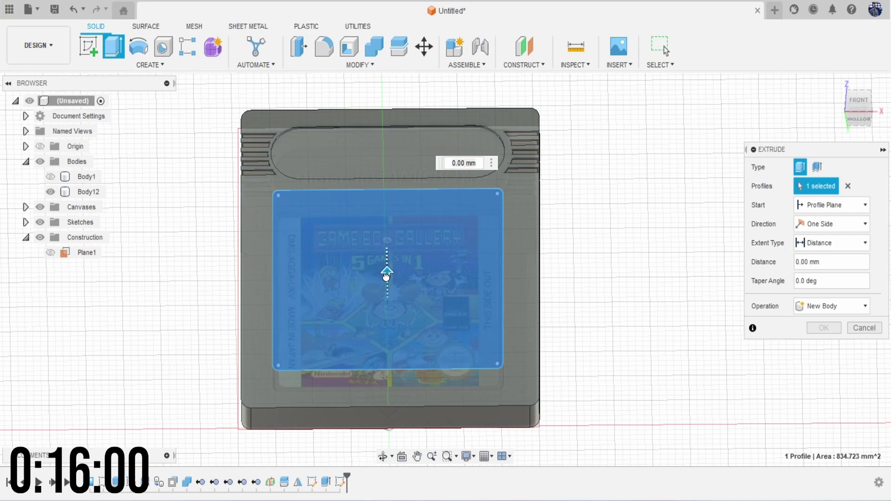
{"action": "left_click_drag", "start_coordinate": [388, 274], "coordinate": [385, 277]}
{"action": "left_click", "coordinate": [342, 160]}
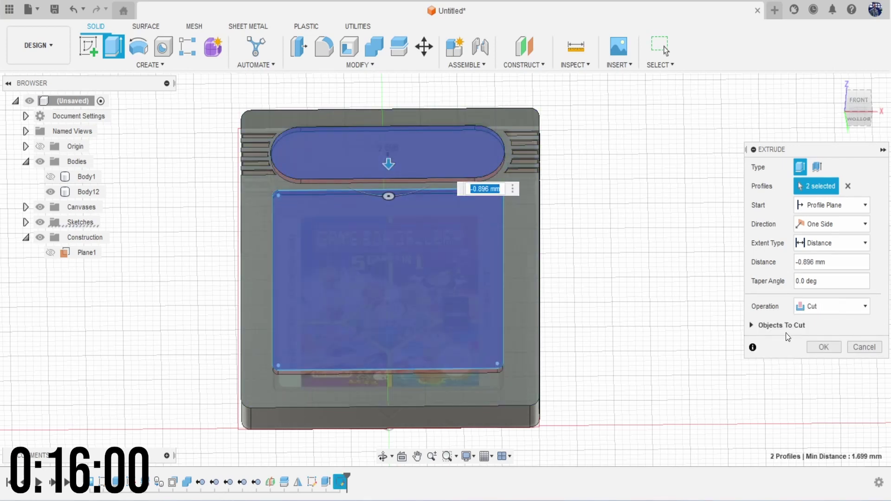
{"action": "left_click", "coordinate": [823, 347]}
Step: Tilt and reposition the cartridge to inspect the new recesses
{"action": "left_click", "coordinate": [436, 265]}
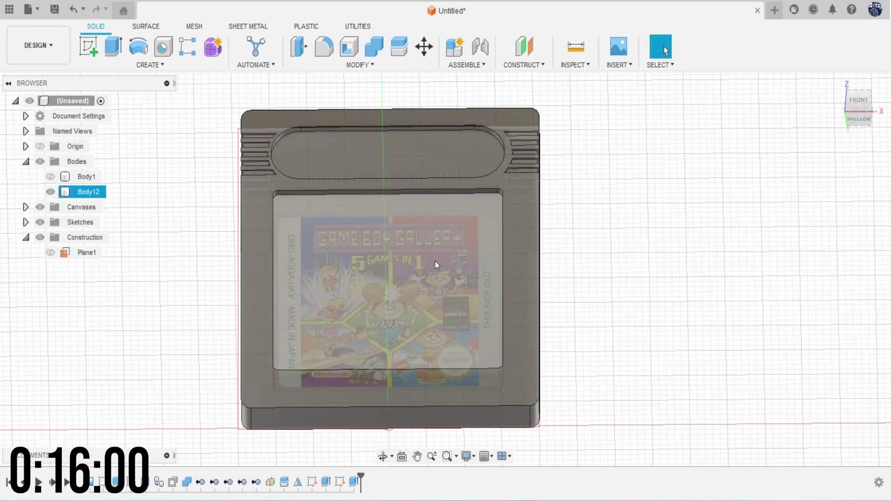
{"action": "key", "text": "Escape"}
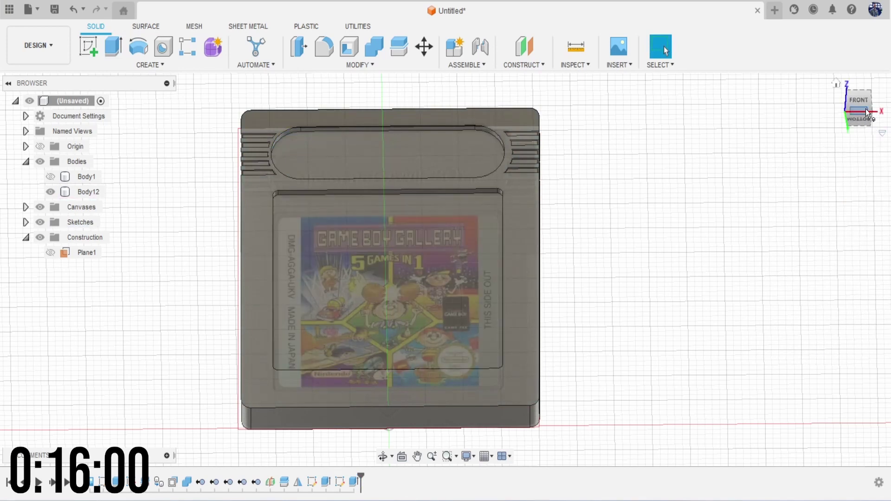
{"action": "left_click_drag", "start_coordinate": [858, 109], "coordinate": [856, 121]}
{"action": "left_click", "coordinate": [438, 187]}
{"action": "middle_click_drag", "start_coordinate": [436, 183], "coordinate": [428, 216]}
Step: Start a 0.2 mm fillet on the oval logo and label recess faces
{"action": "key", "text": "Escape"}
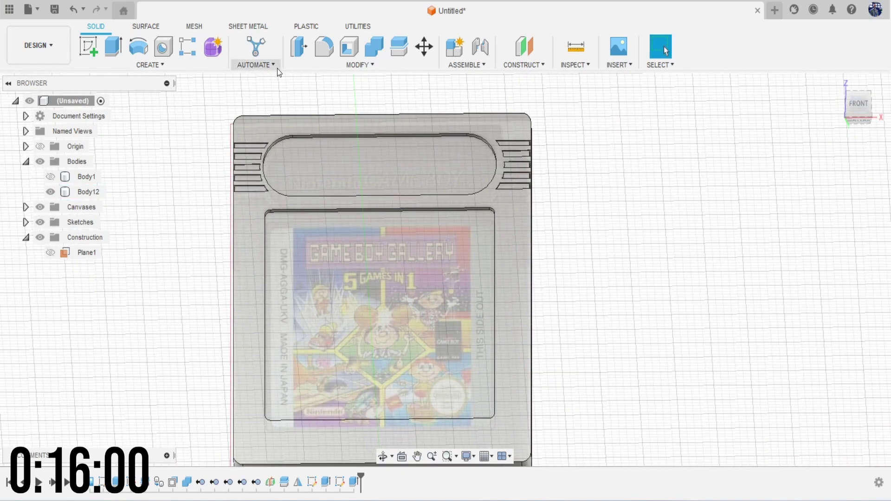
{"action": "left_click", "coordinate": [324, 49]}
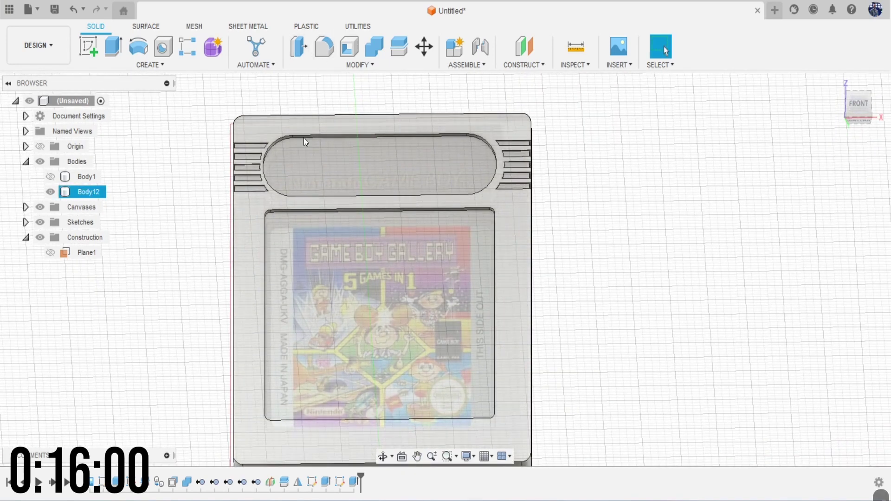
{"action": "scroll", "coordinate": [378, 163], "scroll_direction": "up", "scroll_amount": 3}
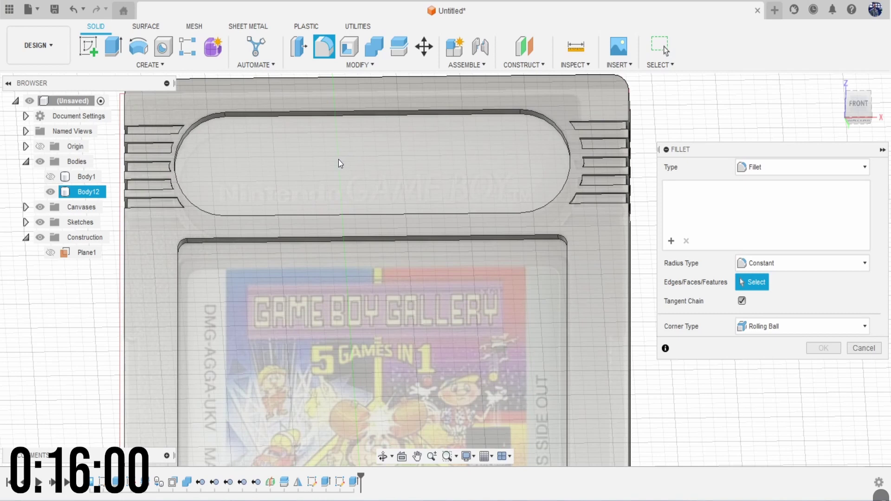
{"action": "left_click", "coordinate": [338, 160]}
{"action": "left_click", "coordinate": [305, 276]}
{"action": "scroll", "coordinate": [322, 347], "scroll_direction": "down", "scroll_amount": 3}
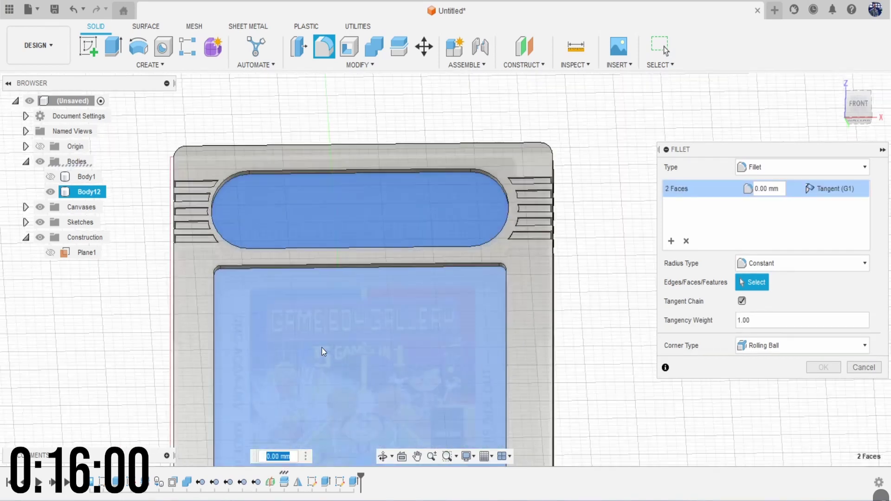
{"action": "scroll", "coordinate": [322, 348], "scroll_direction": "down", "scroll_amount": 2}
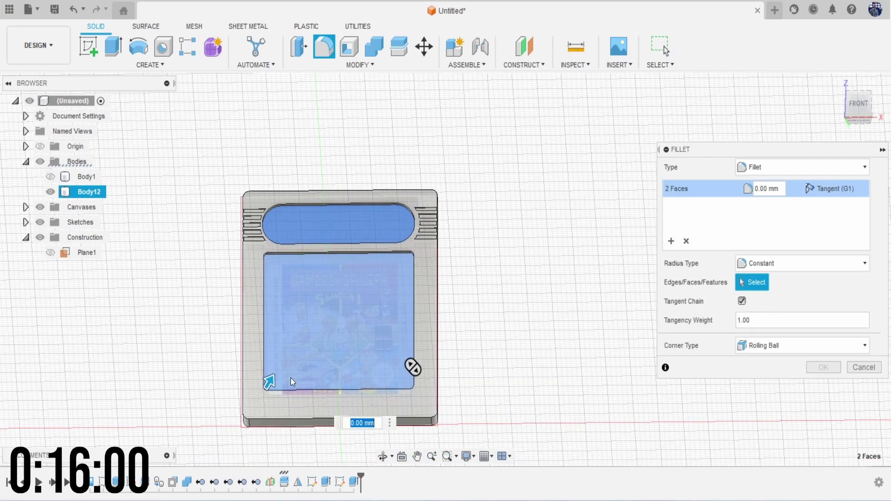
{"action": "type", "text": ".1"}
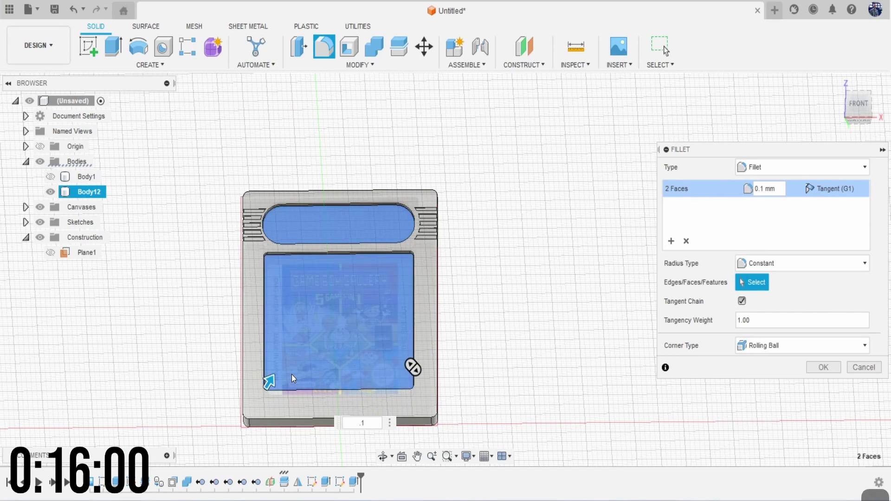
{"action": "scroll", "coordinate": [279, 396], "scroll_direction": "up", "scroll_amount": 5}
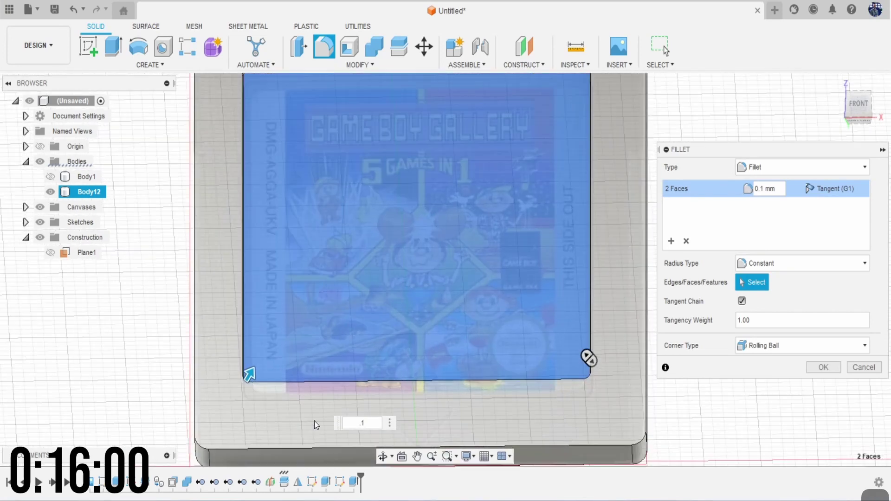
{"action": "key", "text": "BackSpace"}
{"action": "type", "text": "2"}
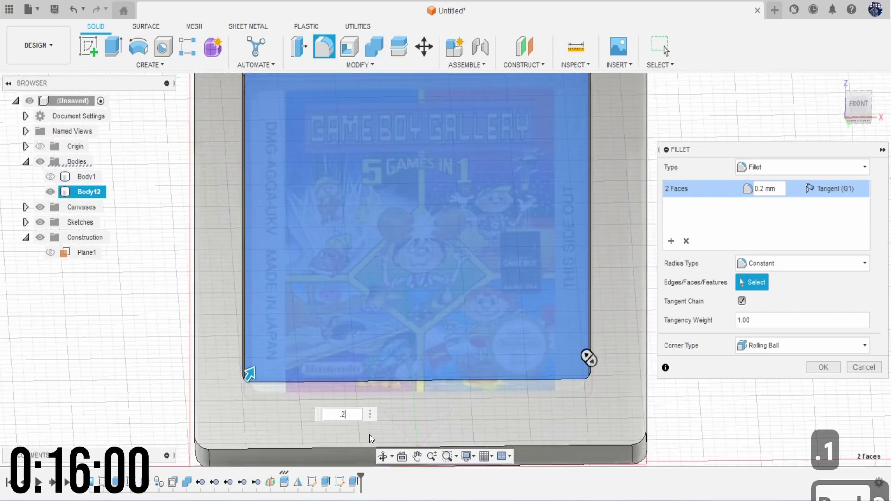
{"action": "scroll", "coordinate": [355, 391], "scroll_direction": "down", "scroll_amount": 2}
{"action": "scroll", "coordinate": [354, 391], "scroll_direction": "down", "scroll_amount": 2}
Step: Add the cartridge's top edges to the fillet, leaving the front face unselected
{"action": "middle_click_drag", "start_coordinate": [349, 266], "coordinate": [340, 316]}
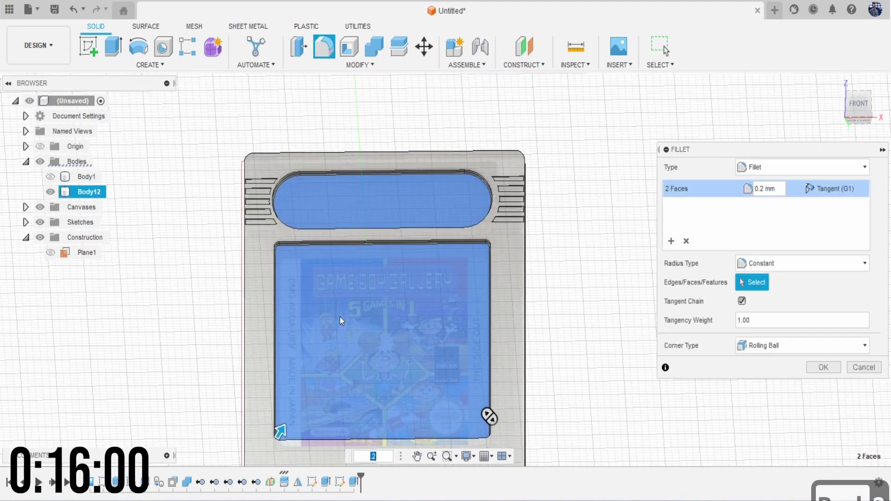
{"action": "scroll", "coordinate": [344, 193], "scroll_direction": "up", "scroll_amount": 2}
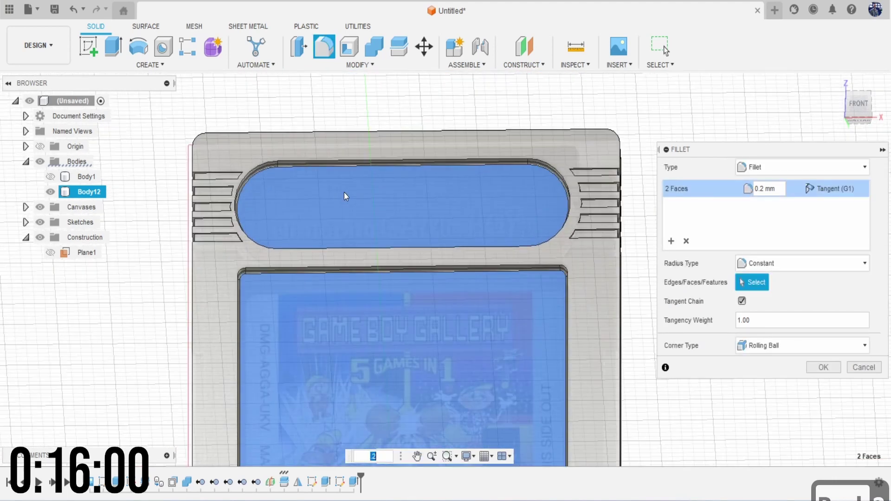
{"action": "scroll", "coordinate": [344, 192], "scroll_direction": "up", "scroll_amount": 1}
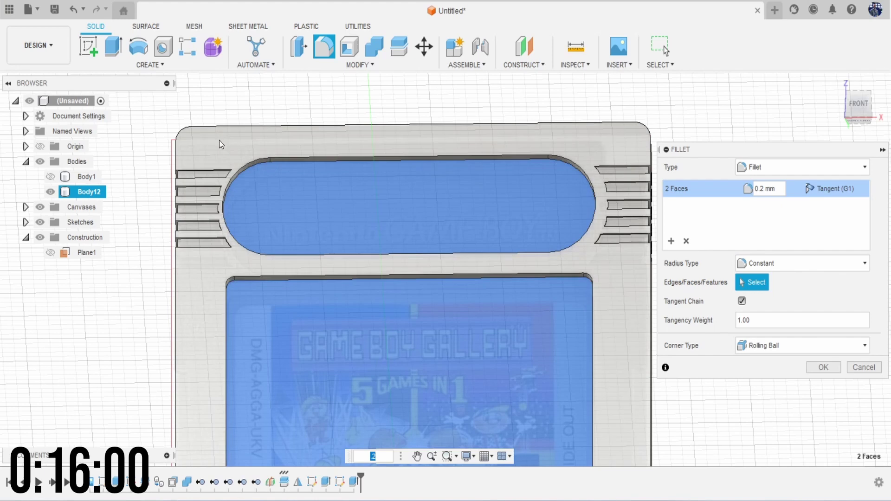
{"action": "left_click", "coordinate": [219, 143]}
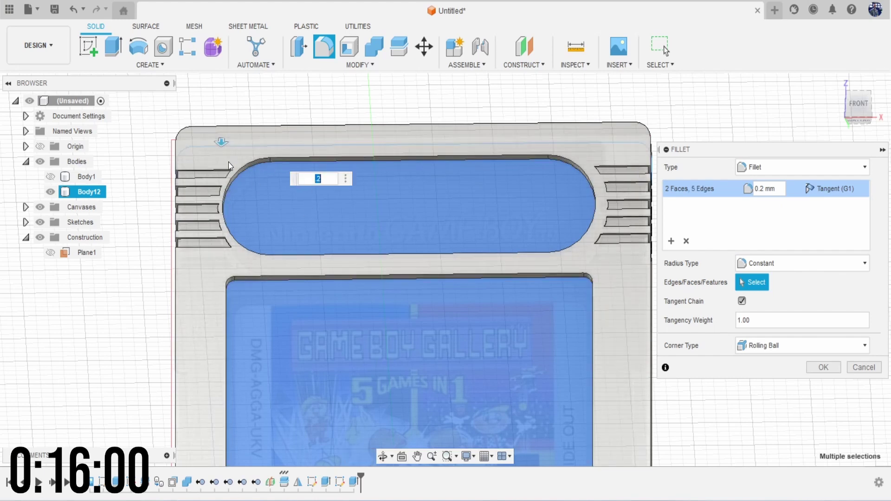
{"action": "left_click", "coordinate": [228, 160]}
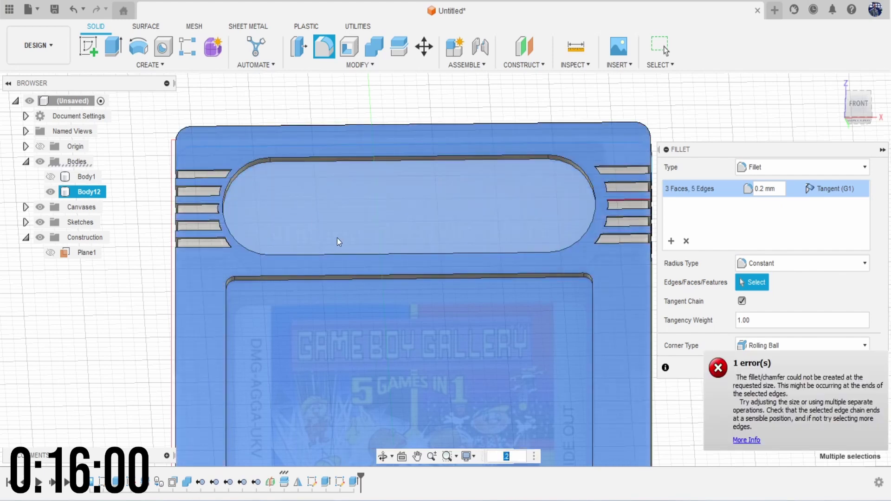
{"action": "left_click", "coordinate": [225, 159]}
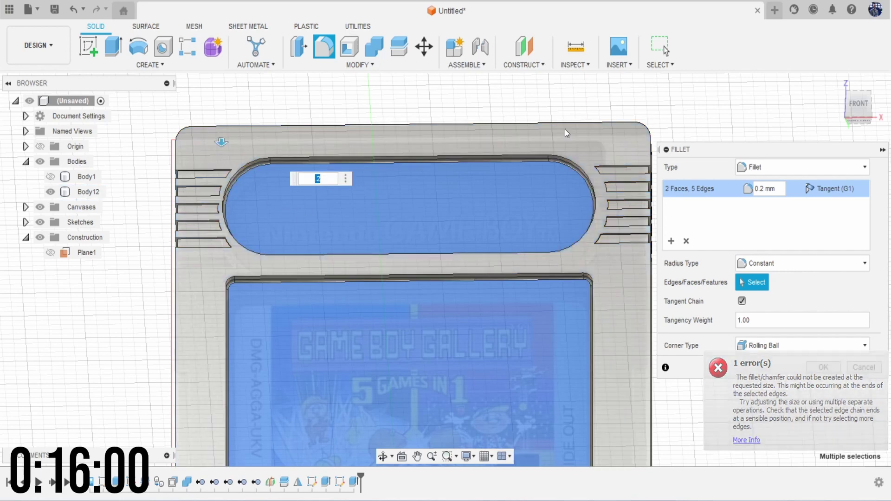
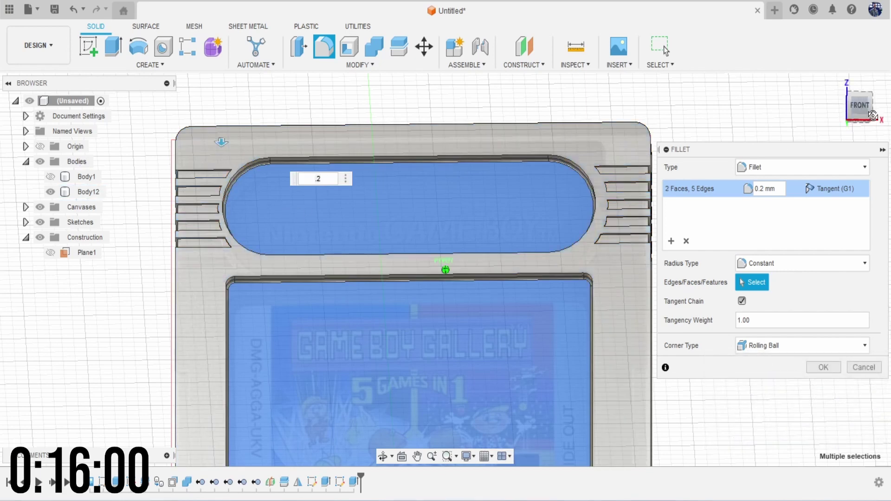
Step: Discard the unfinished 0.2 mm fillet, return to the front view and hide the label image
{"action": "left_click_drag", "start_coordinate": [873, 115], "coordinate": [888, 122]}
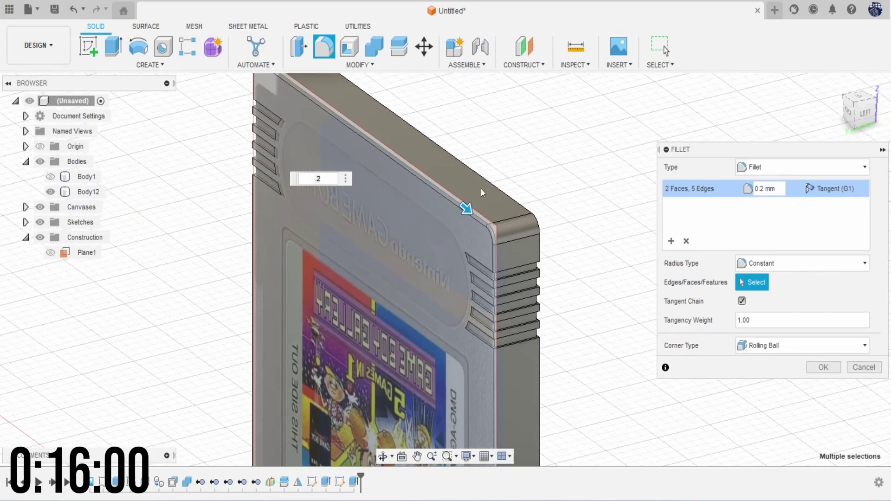
{"action": "left_click", "coordinate": [860, 370]}
{"action": "left_click", "coordinate": [847, 122]}
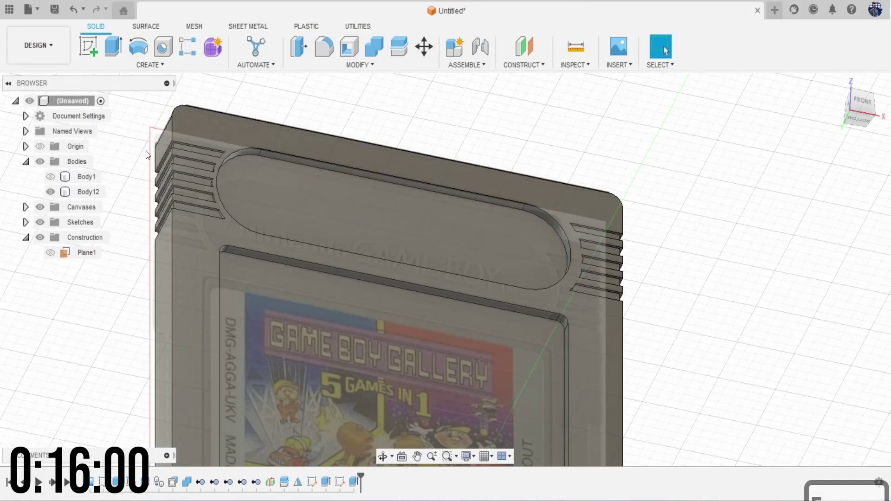
{"action": "left_click", "coordinate": [39, 208]}
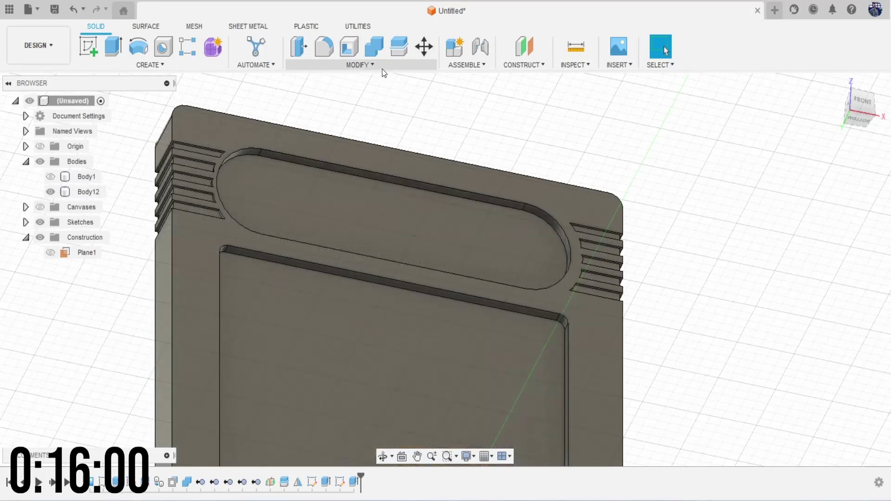
Step: Fillet the oval recess and label recess faces with a 0.3 mm radius
{"action": "key", "text": "f"}
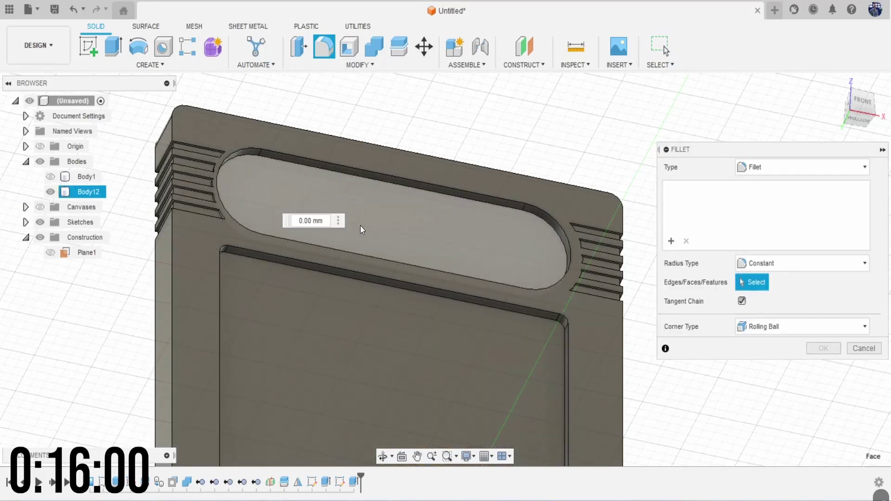
{"action": "left_click", "coordinate": [360, 226]}
{"action": "left_click", "coordinate": [301, 317]}
{"action": "type", "text": ".2"}
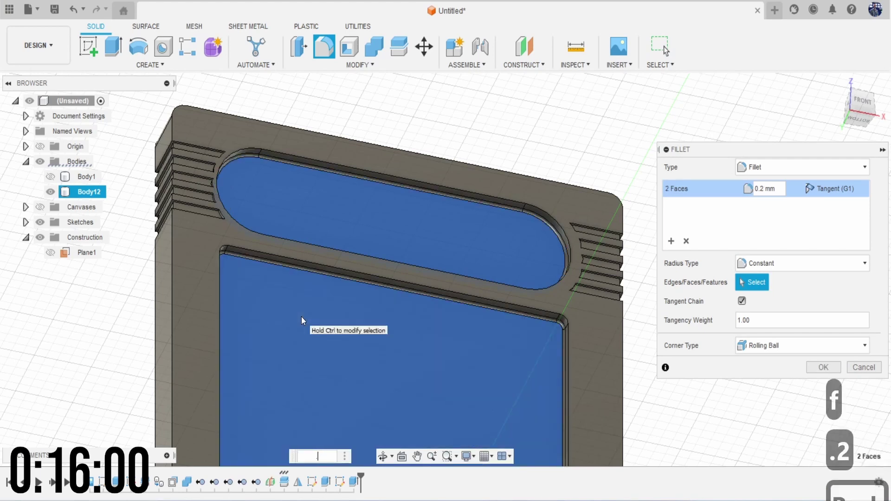
{"action": "key", "text": "BackSpace"}
{"action": "type", "text": "3"}
{"action": "key", "text": "Return"}
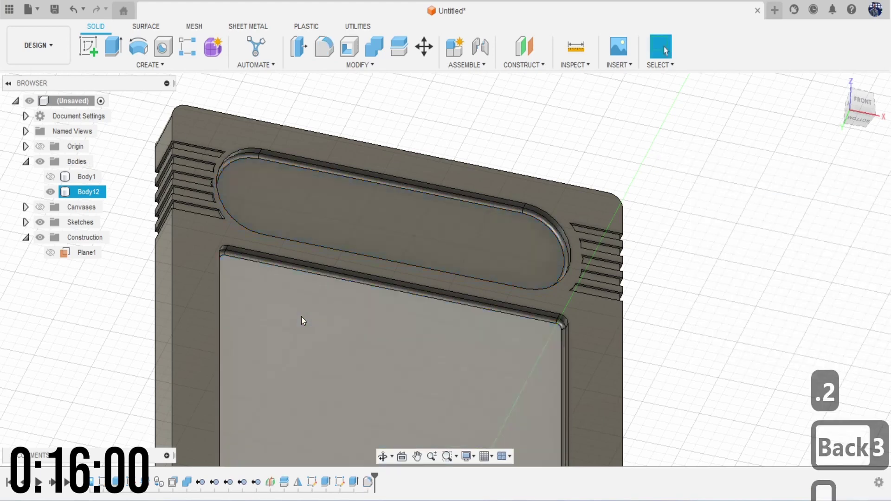
{"action": "scroll", "coordinate": [302, 316], "scroll_direction": "down", "scroll_amount": 6}
{"action": "key", "text": "Escape"}
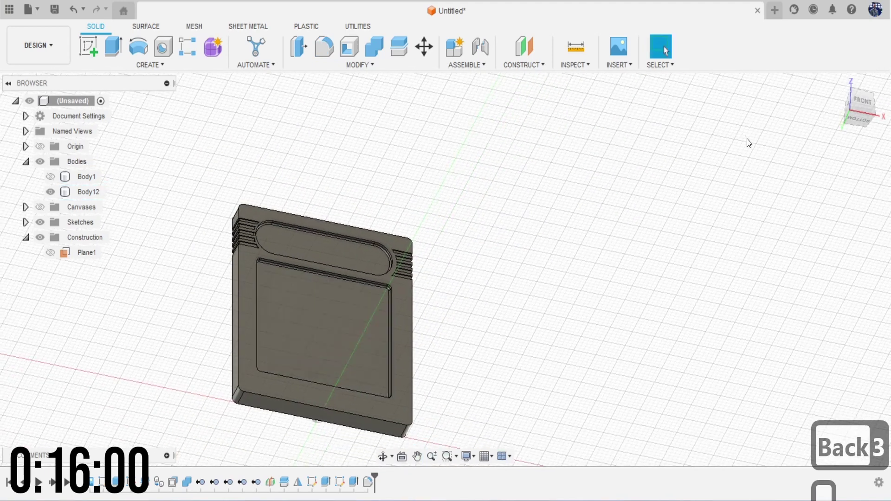
Step: Show the label image again and start a sketch on the cartridge's front face
{"action": "left_click", "coordinate": [868, 104]}
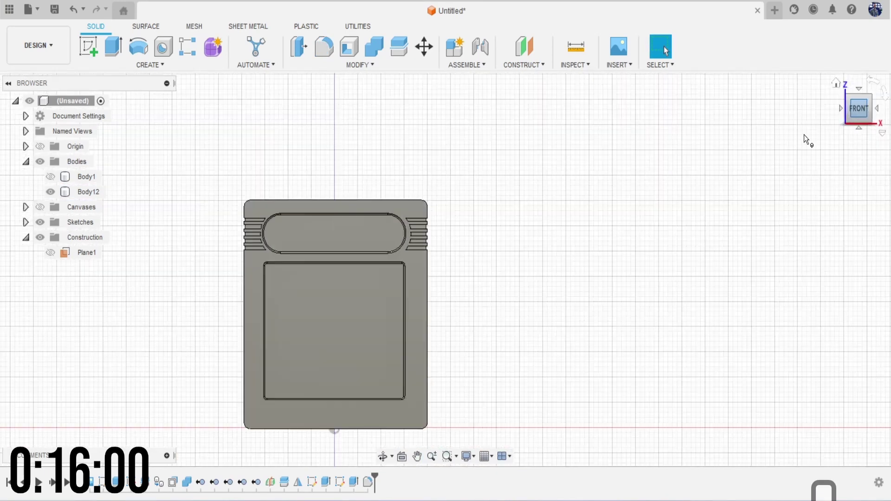
{"action": "left_click", "coordinate": [40, 208]}
{"action": "scroll", "coordinate": [362, 237], "scroll_direction": "up", "scroll_amount": 10}
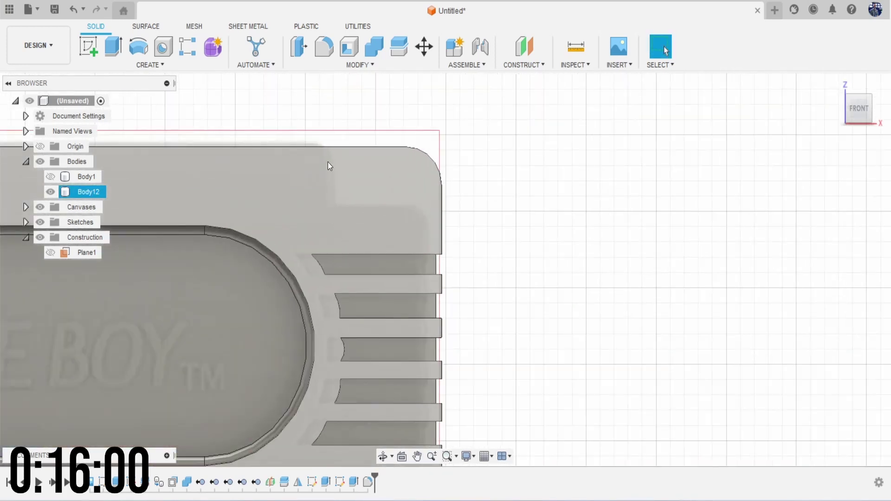
{"action": "left_click", "coordinate": [88, 47]}
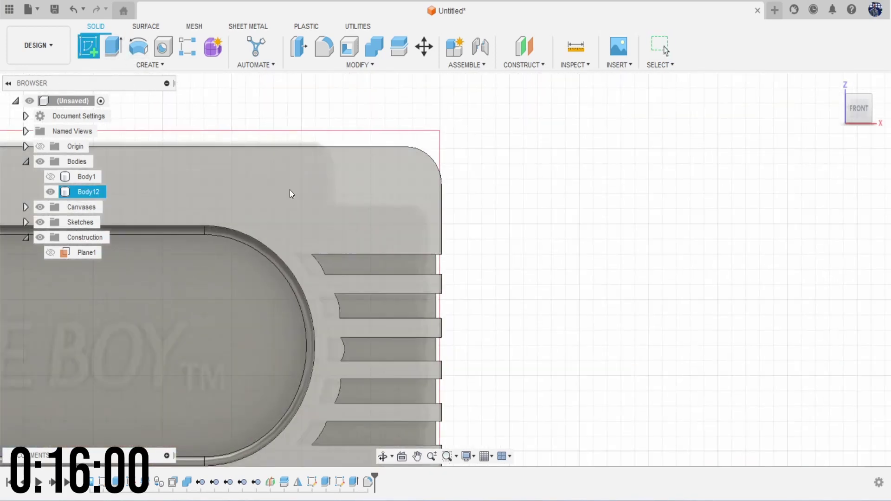
{"action": "left_click", "coordinate": [291, 191]}
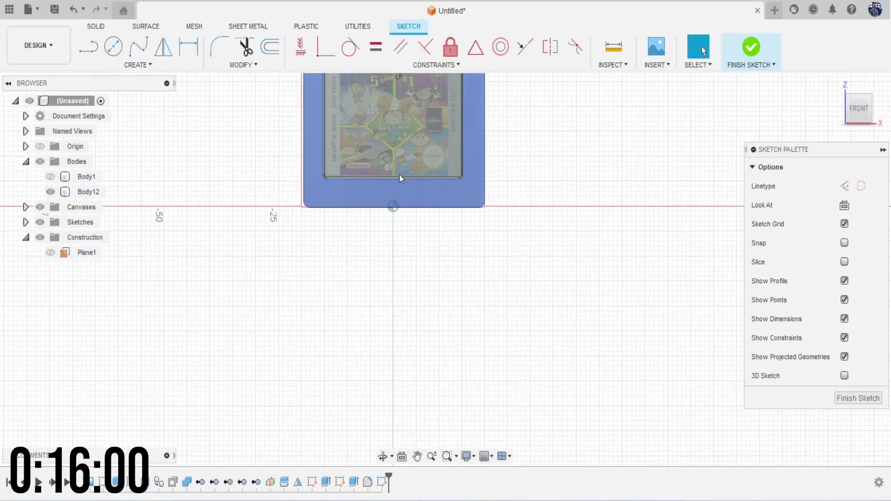
Step: Draw an L-shaped line around the top-right corner, vertical then horizontal, and finish the sketch
{"action": "scroll", "coordinate": [406, 210], "scroll_direction": "up", "scroll_amount": 6}
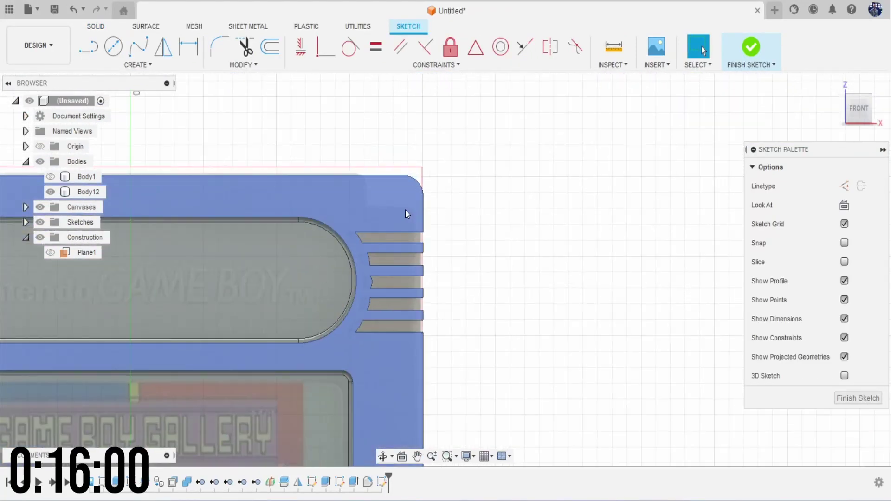
{"action": "key", "text": "l"}
{"action": "scroll", "coordinate": [405, 209], "scroll_direction": "up", "scroll_amount": 4}
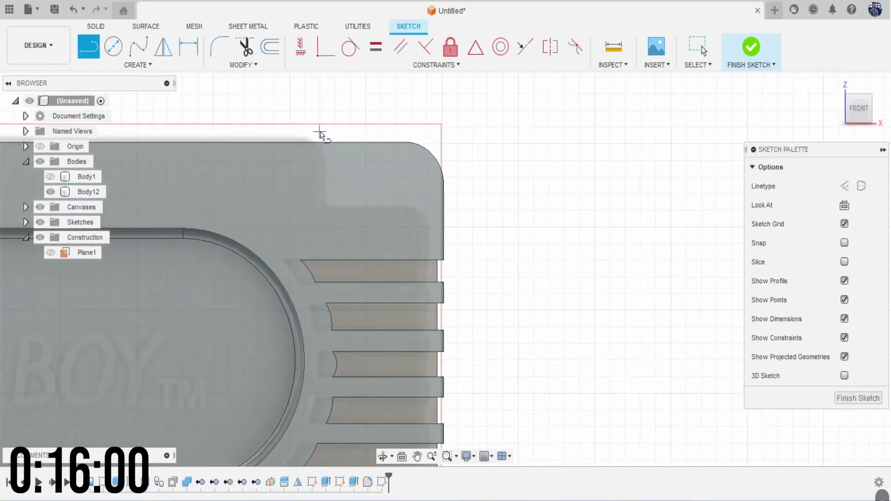
{"action": "left_click", "coordinate": [319, 128]}
{"action": "left_click", "coordinate": [319, 207]}
{"action": "left_click", "coordinate": [472, 208]}
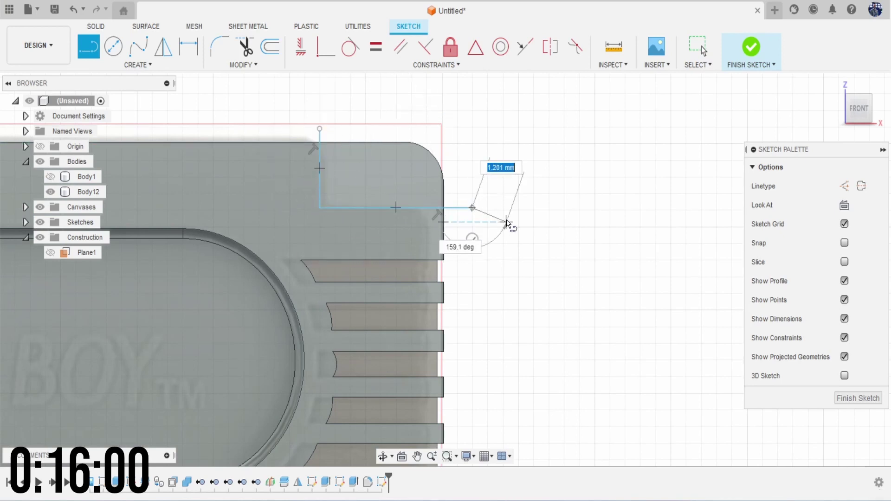
{"action": "key", "text": "Escape"}
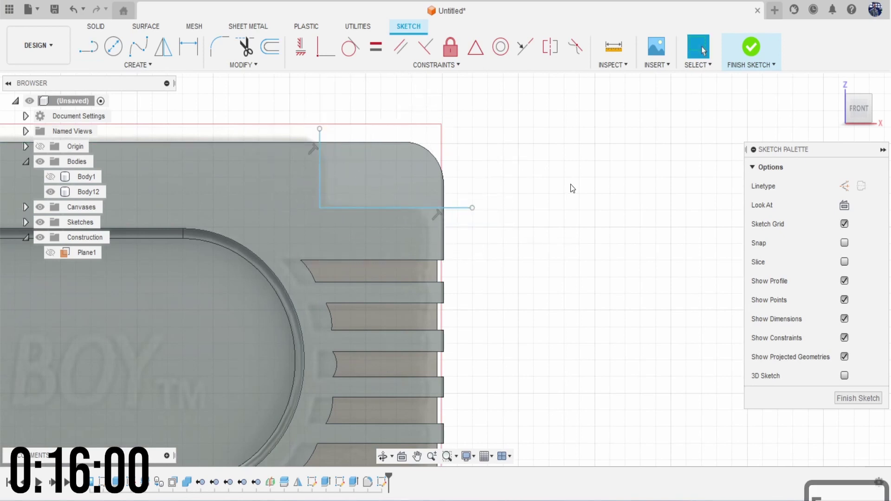
{"action": "left_click", "coordinate": [749, 49]}
Step: Split the cartridge body using the L-shaped sketch line as the cutter
{"action": "left_click", "coordinate": [393, 51]}
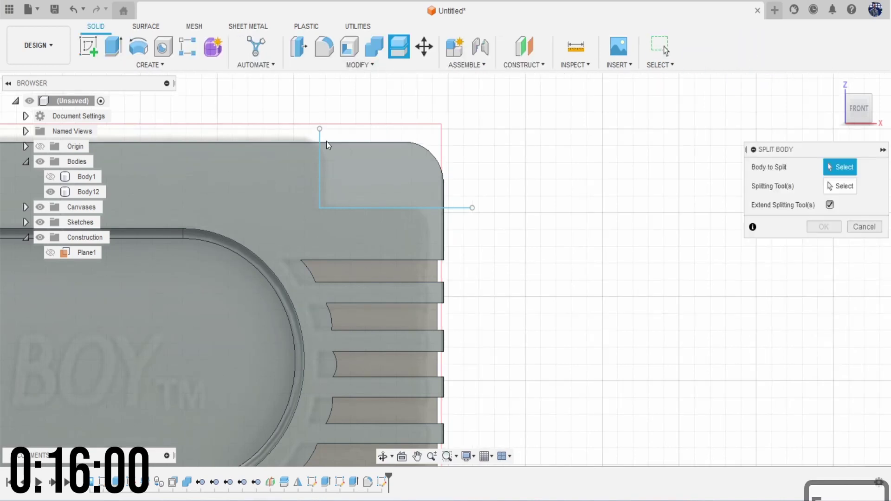
{"action": "left_click", "coordinate": [261, 188]}
{"action": "left_click", "coordinate": [833, 186]}
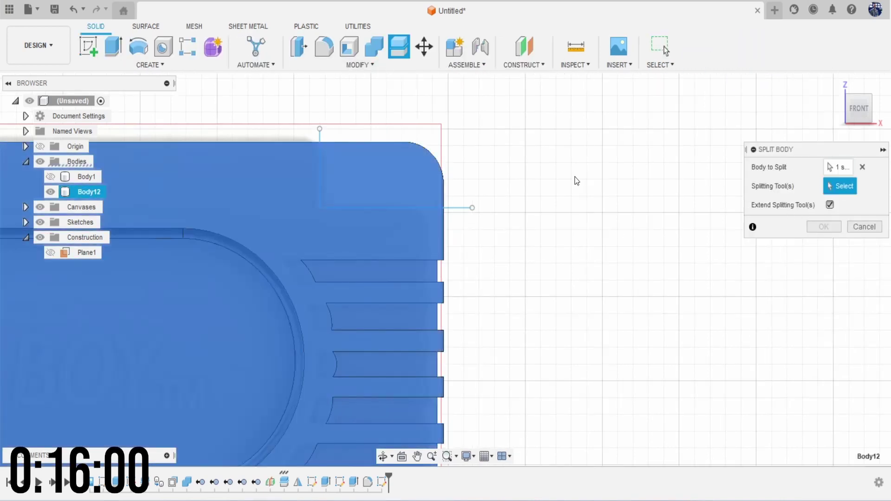
{"action": "left_click", "coordinate": [459, 208]}
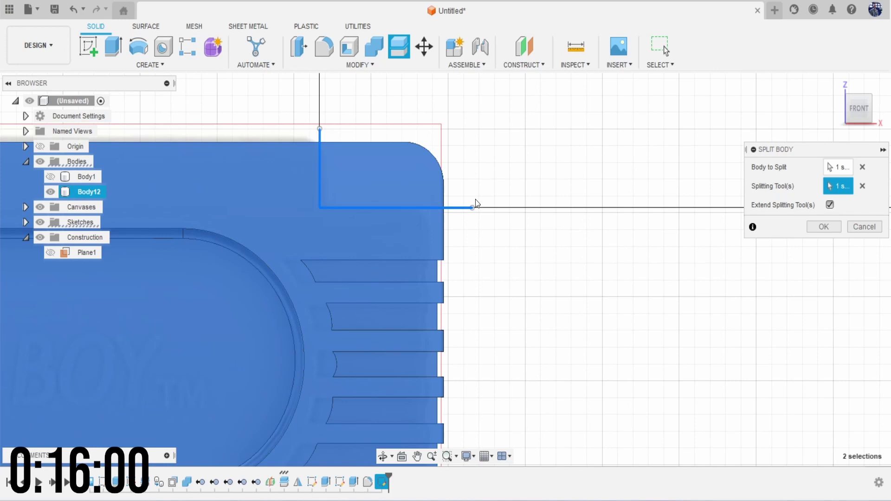
{"action": "left_click", "coordinate": [821, 227]}
Step: Hide the cut-off corner piece, Body12, leaving a notch in the cartridge
{"action": "left_click", "coordinate": [383, 168]}
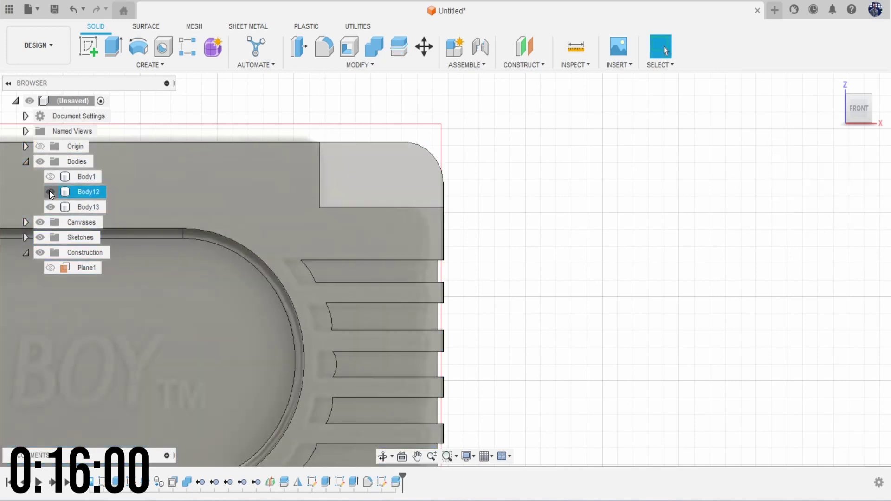
{"action": "left_click", "coordinate": [50, 191]}
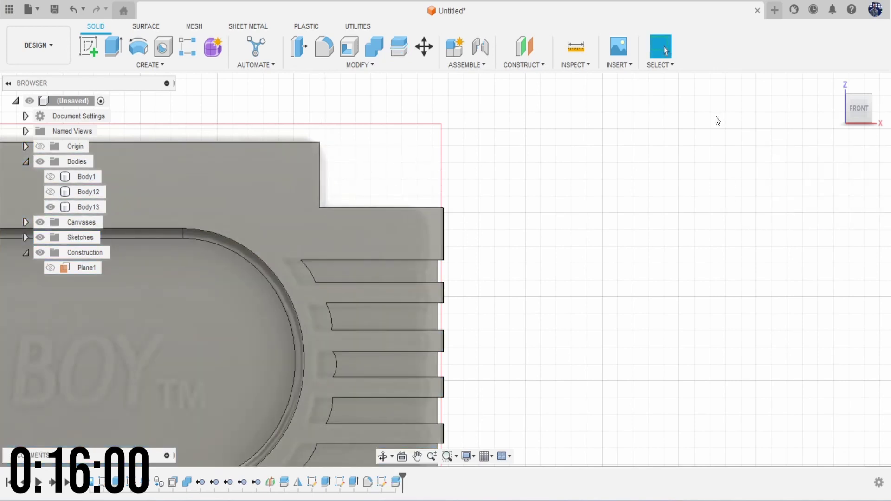
{"action": "left_click", "coordinate": [853, 113]}
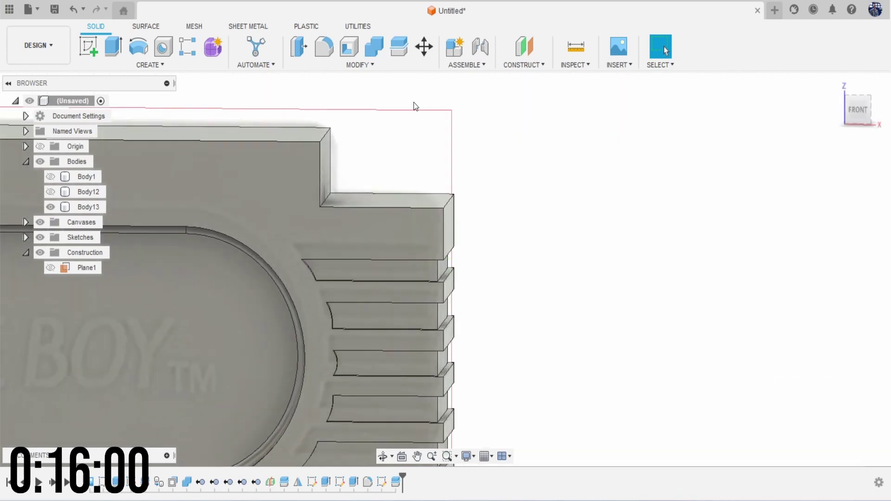
{"action": "left_click", "coordinate": [300, 47]}
{"action": "left_click", "coordinate": [326, 50]}
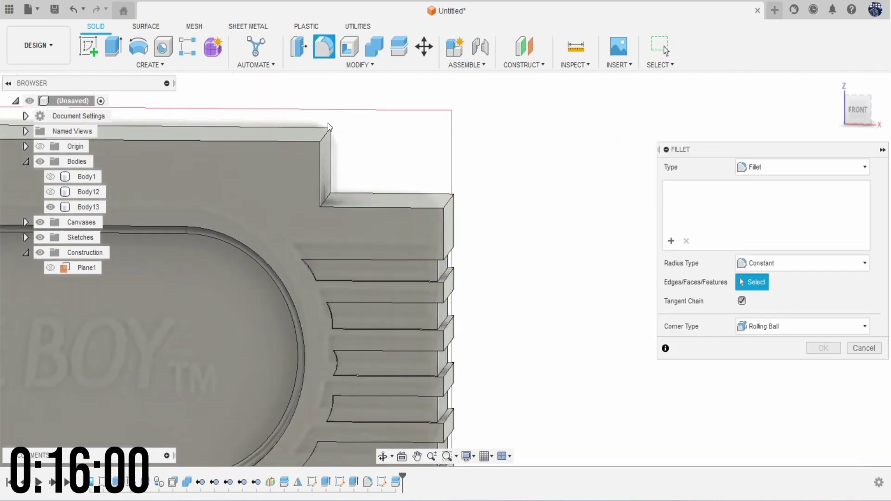
Step: Fillet the notch's inner vertical, inner horizontal and outer corner edges at 0.71 mm
{"action": "left_click", "coordinate": [328, 139]}
{"action": "left_click", "coordinate": [330, 199]}
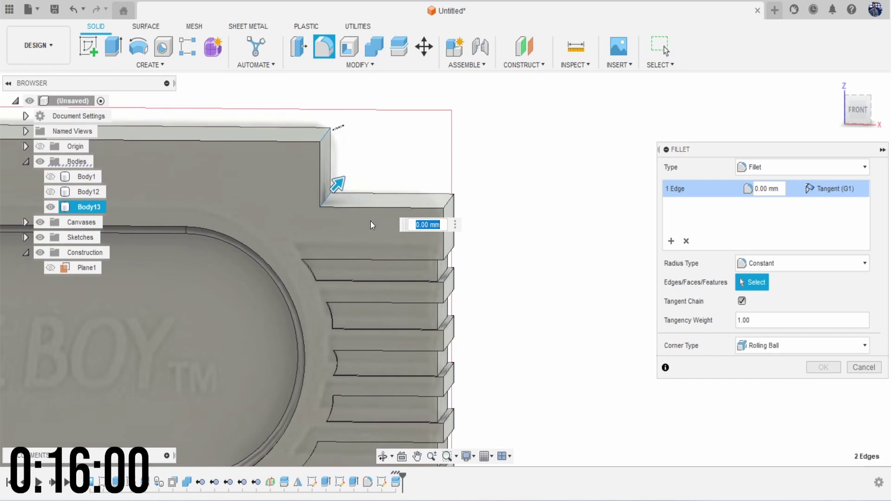
{"action": "left_click", "coordinate": [454, 203]}
{"action": "left_click", "coordinate": [860, 109]}
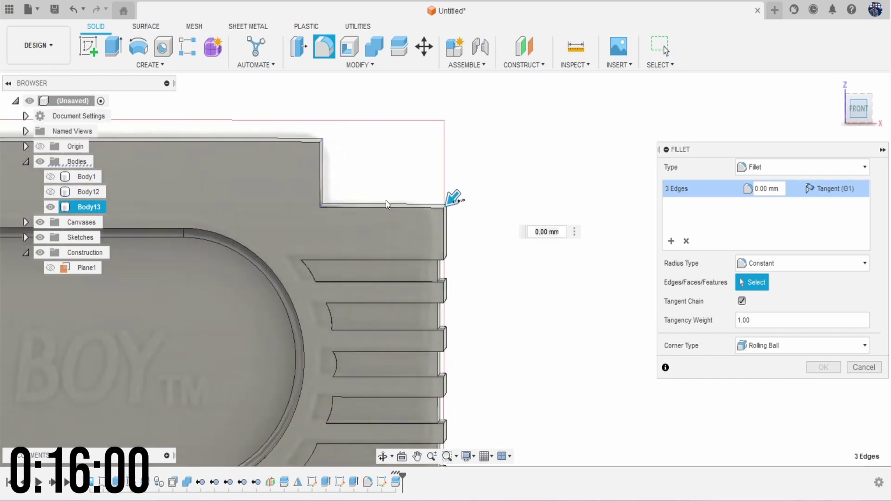
{"action": "left_click_drag", "start_coordinate": [459, 202], "coordinate": [447, 209]}
{"action": "left_click", "coordinate": [822, 368]}
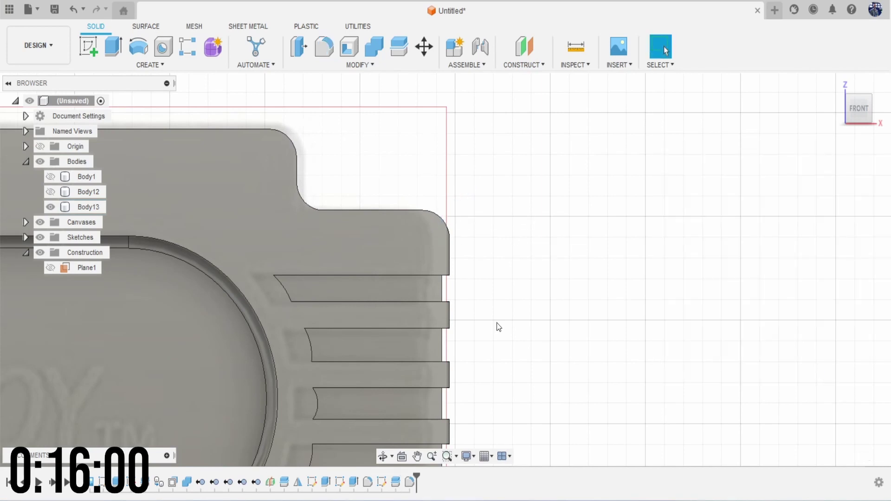
{"action": "scroll", "coordinate": [495, 325], "scroll_direction": "down", "scroll_amount": 6}
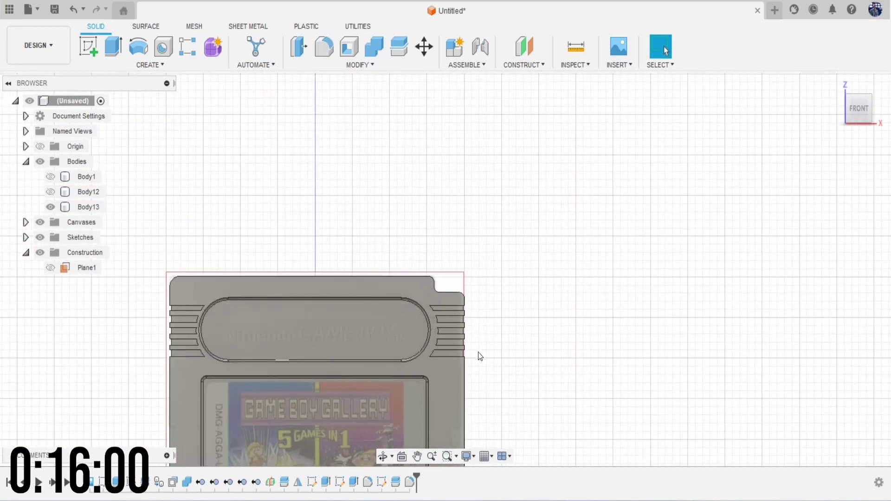
Step: Turn to the cartridge's bottom end and start a sketch on that face
{"action": "middle_click_drag", "start_coordinate": [480, 356], "coordinate": [491, 159]}
{"action": "middle_click_drag", "start_coordinate": [457, 291], "coordinate": [502, 365]}
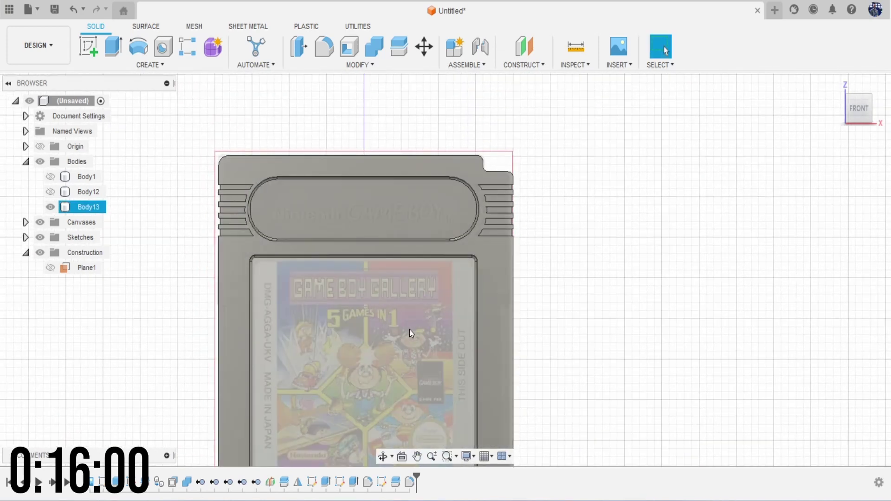
{"action": "middle_click_drag", "start_coordinate": [409, 329], "coordinate": [405, 226]}
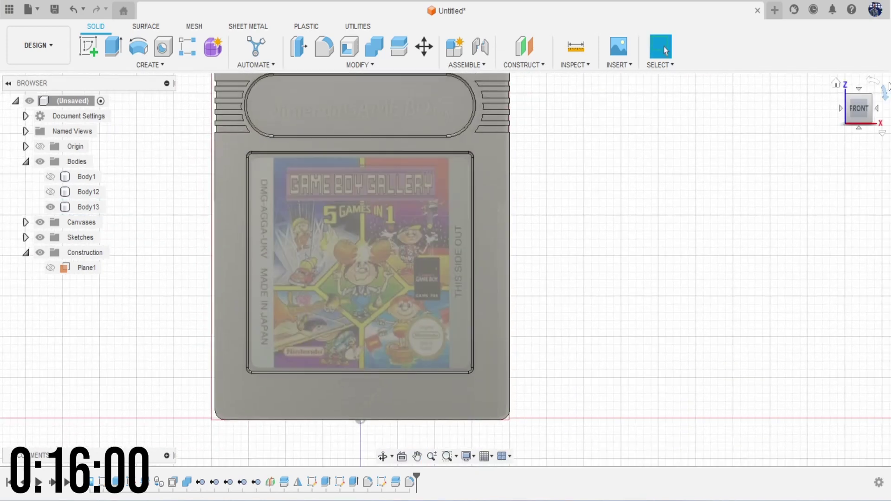
{"action": "left_click", "coordinate": [855, 119]}
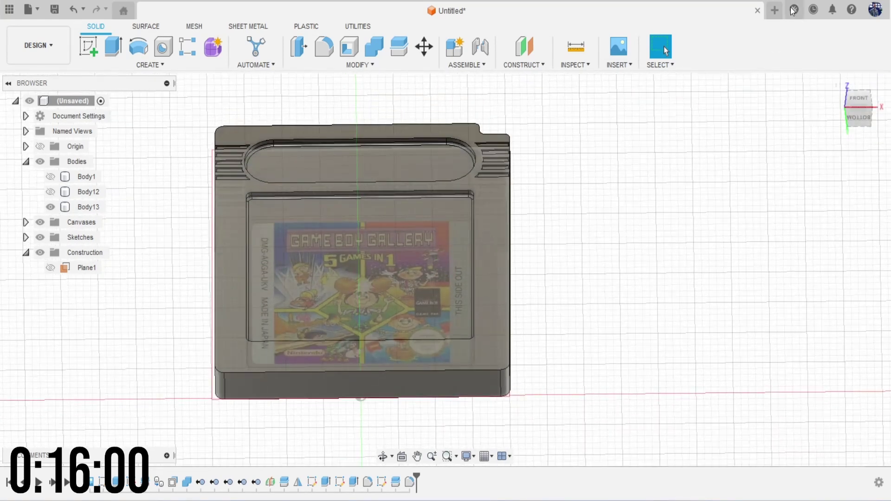
{"action": "left_click", "coordinate": [855, 116]}
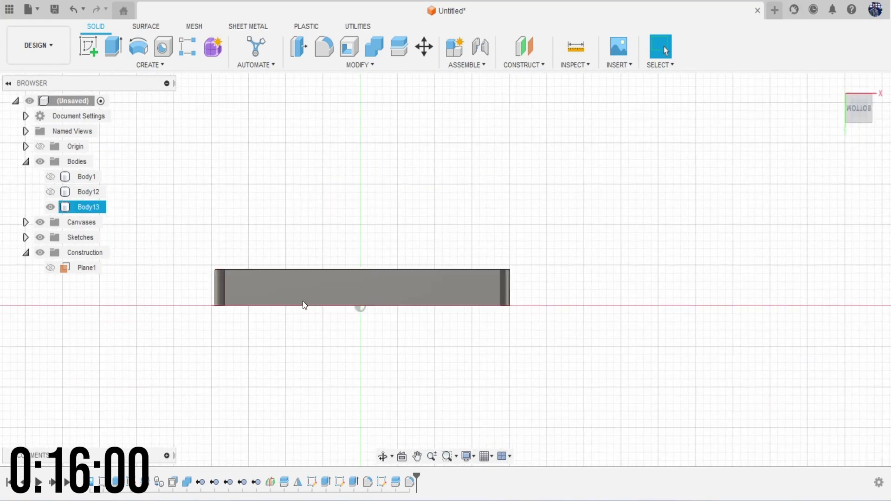
{"action": "left_click", "coordinate": [88, 46]}
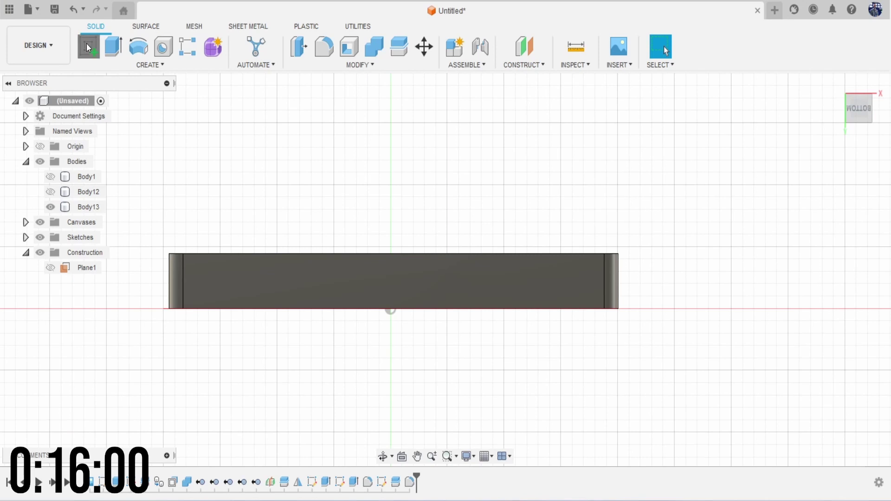
{"action": "left_click", "coordinate": [255, 277]}
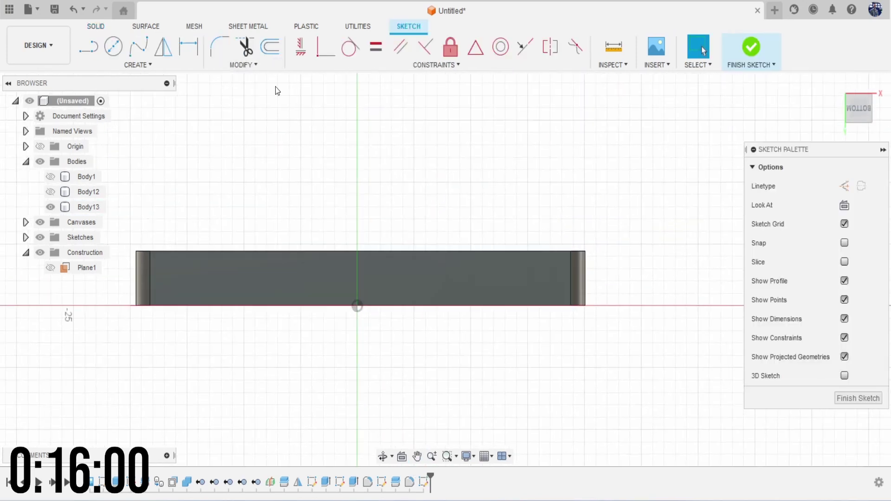
Step: Offset the bottom end-face outline 0.941 mm inward
{"action": "left_click", "coordinate": [269, 47]}
{"action": "left_click", "coordinate": [218, 253]}
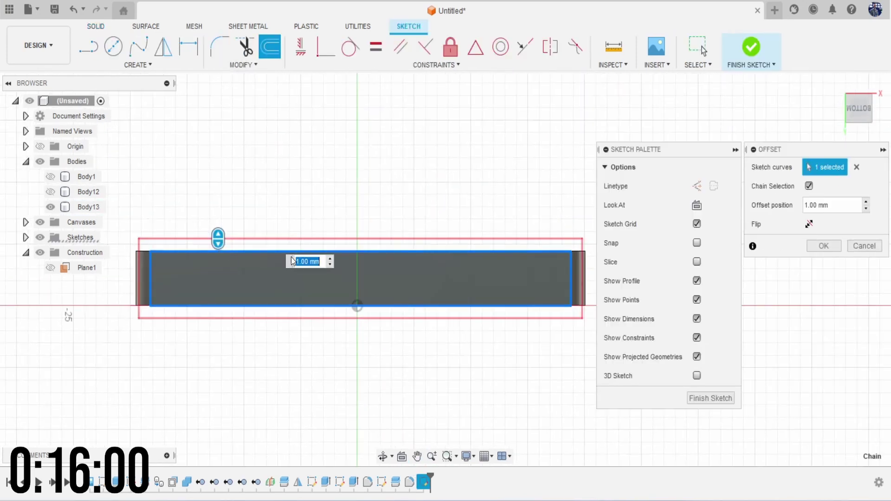
{"action": "left_click_drag", "start_coordinate": [218, 235], "coordinate": [218, 264]}
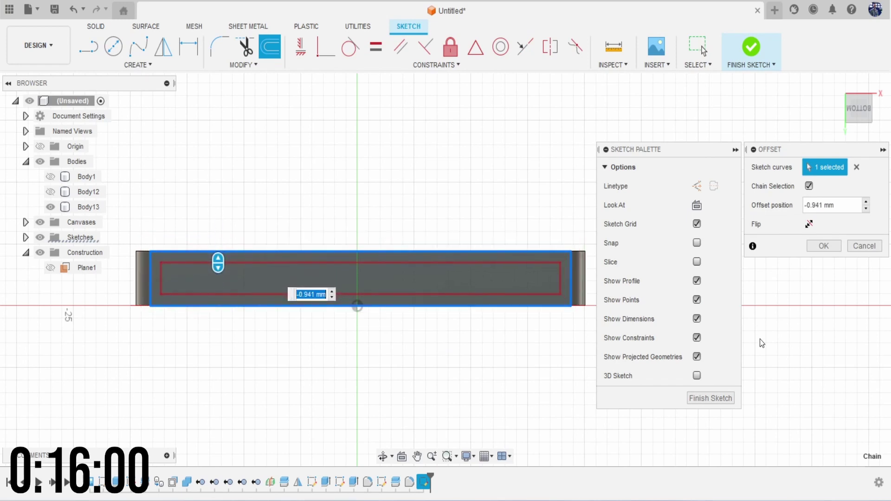
{"action": "left_click", "coordinate": [834, 250]}
Step: Extrude-cut the inner bottom profile about 30 mm into the cartridge
{"action": "key", "text": "e"}
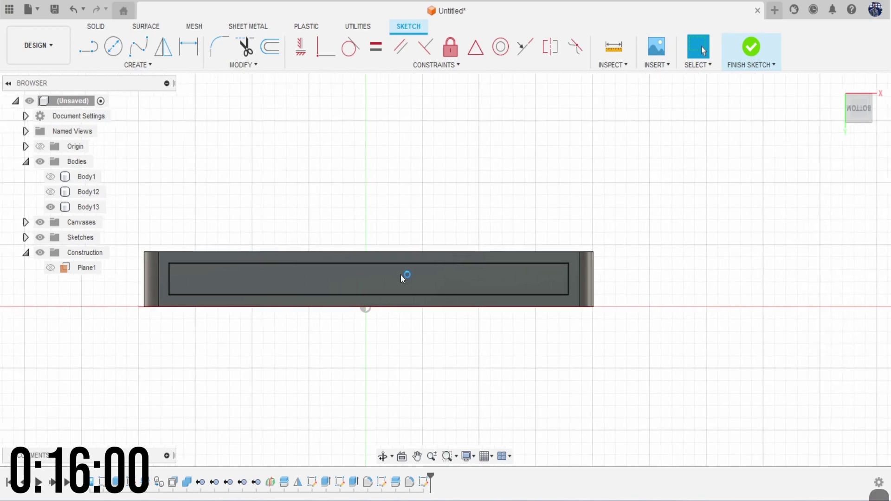
{"action": "left_click", "coordinate": [296, 284]}
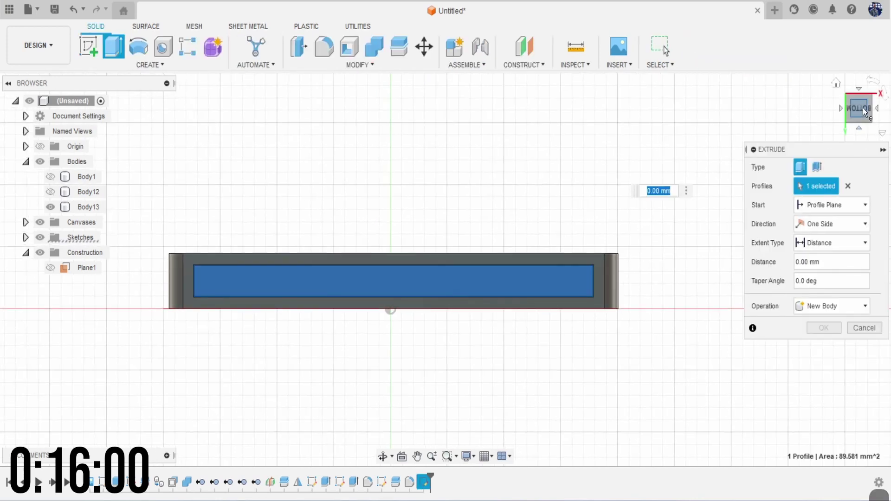
{"action": "left_click_drag", "start_coordinate": [862, 107], "coordinate": [863, 111]}
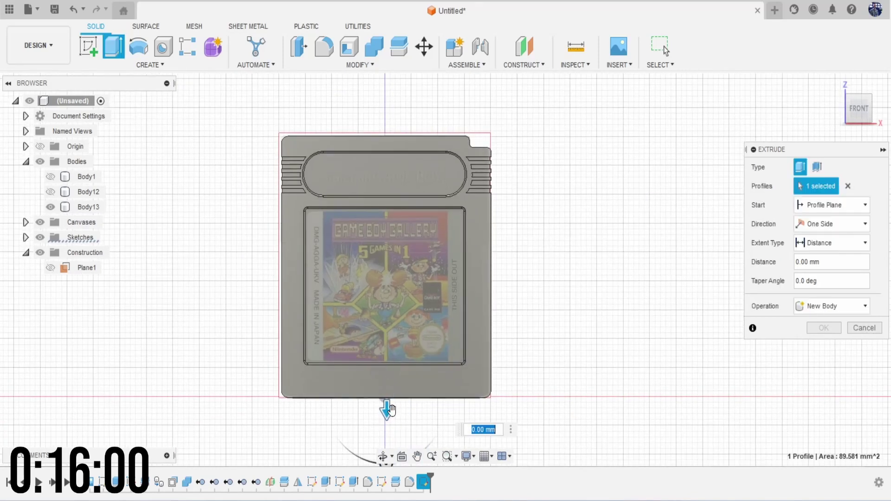
{"action": "left_click_drag", "start_coordinate": [390, 409], "coordinate": [406, 225]}
{"action": "left_click", "coordinate": [823, 348]}
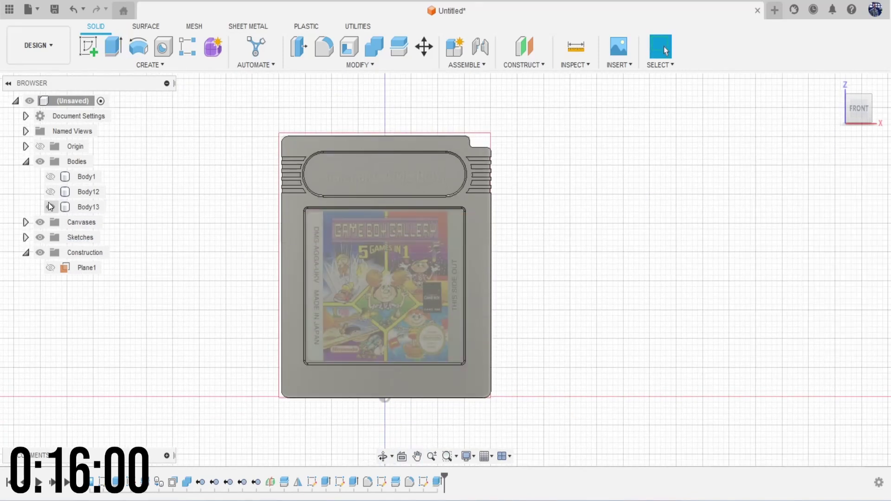
Step: Hide the label image, inspect the slot from below, and reopen the slot sketch
{"action": "left_click", "coordinate": [40, 222]}
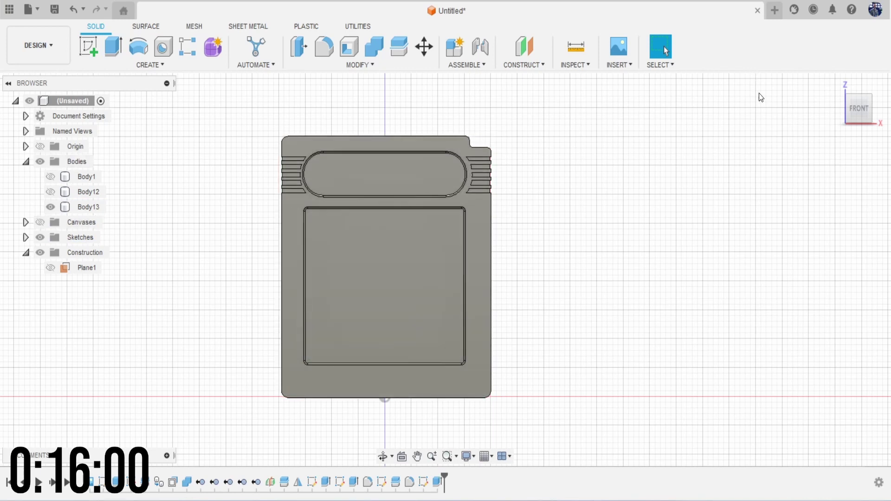
{"action": "left_click_drag", "start_coordinate": [859, 111], "coordinate": [859, 75]}
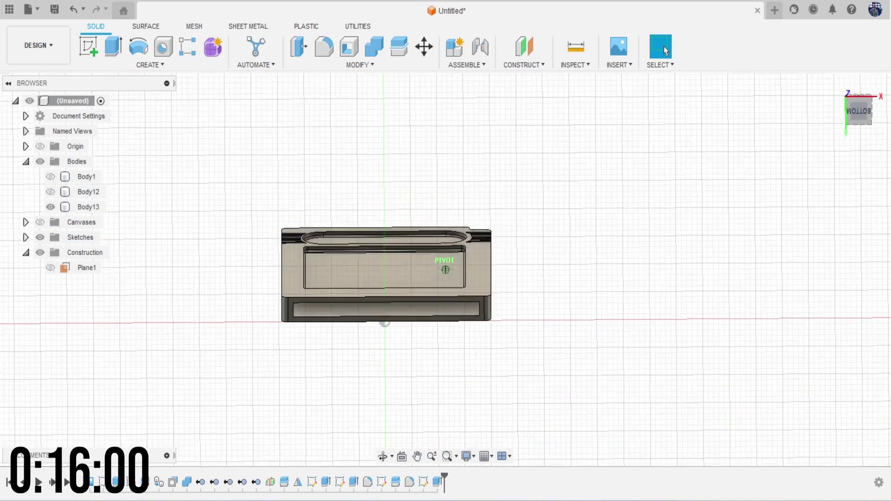
{"action": "mouse_move", "coordinate": [445, 260]}
{"action": "middle_mouse_down", "text": "shift"}
{"action": "mouse_move", "coordinate": [445, 227]}
{"action": "mouse_move", "coordinate": [445, 248]}
{"action": "mouse_move", "coordinate": [474, 246]}
{"action": "mouse_move", "coordinate": [476, 255]}
{"action": "middle_mouse_up", "text": "shift"}
{"action": "scroll", "coordinate": [389, 262], "scroll_direction": "up", "scroll_amount": 6}
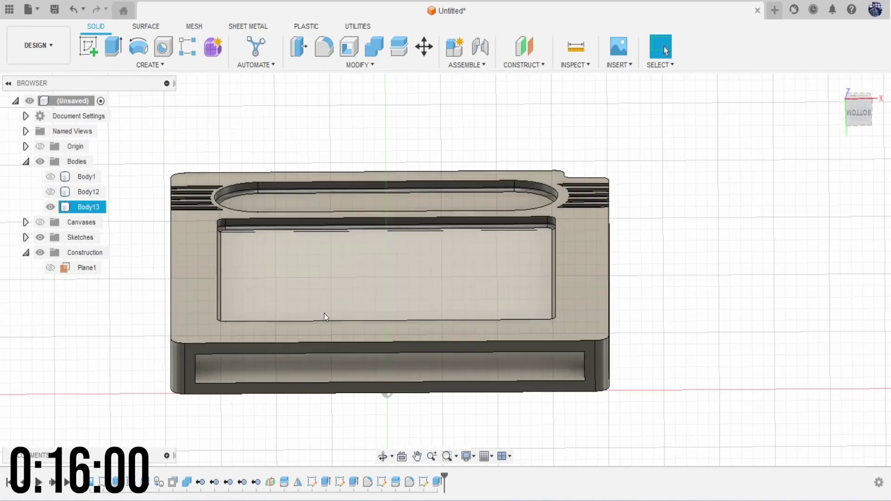
{"action": "right_click", "coordinate": [426, 482]}
{"action": "left_click", "coordinate": [463, 351]}
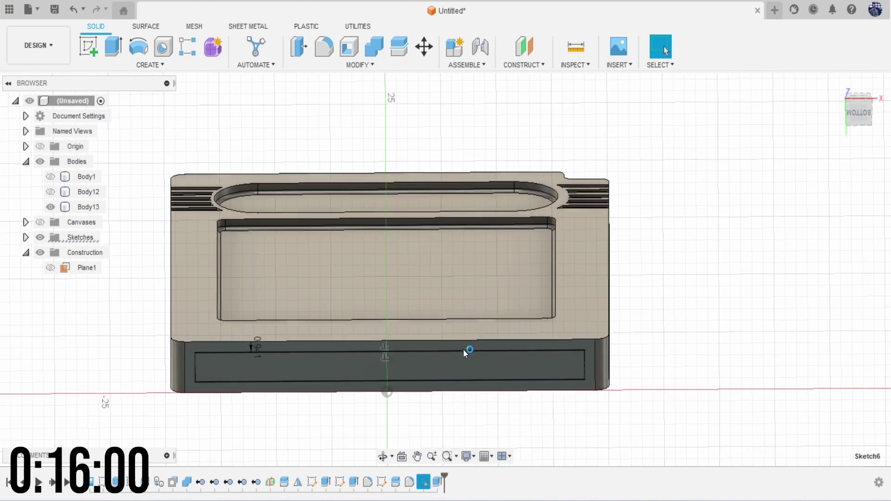
Step: Replace the inner rectangle with a new outline offset 1.215 mm inward
{"action": "left_click", "coordinate": [307, 266]}
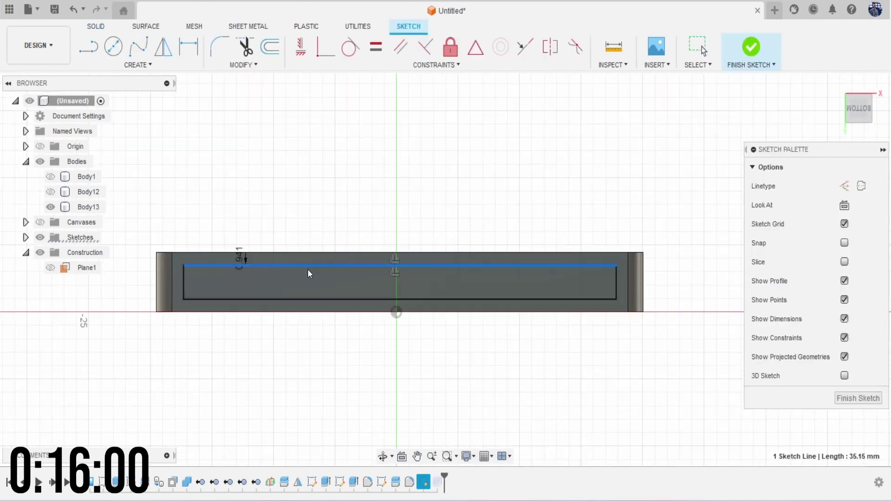
{"action": "double_click", "coordinate": [315, 265]}
{"action": "key", "text": "Delete"}
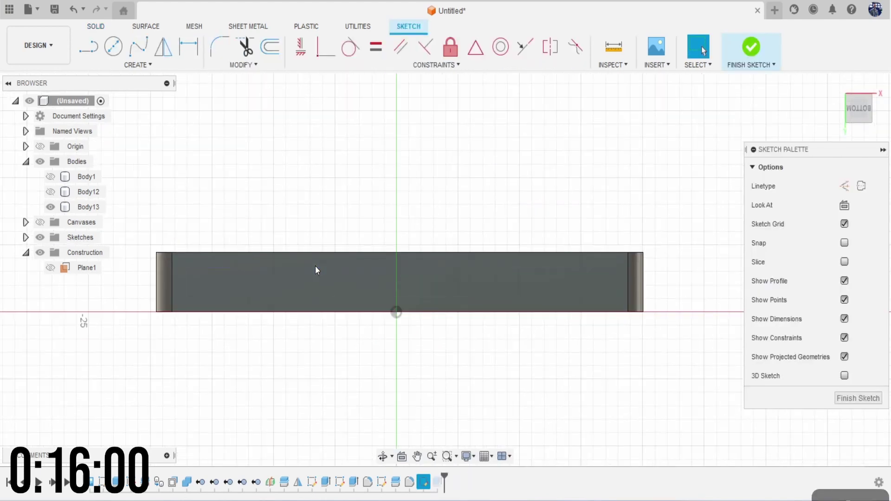
{"action": "left_click", "coordinate": [270, 47]}
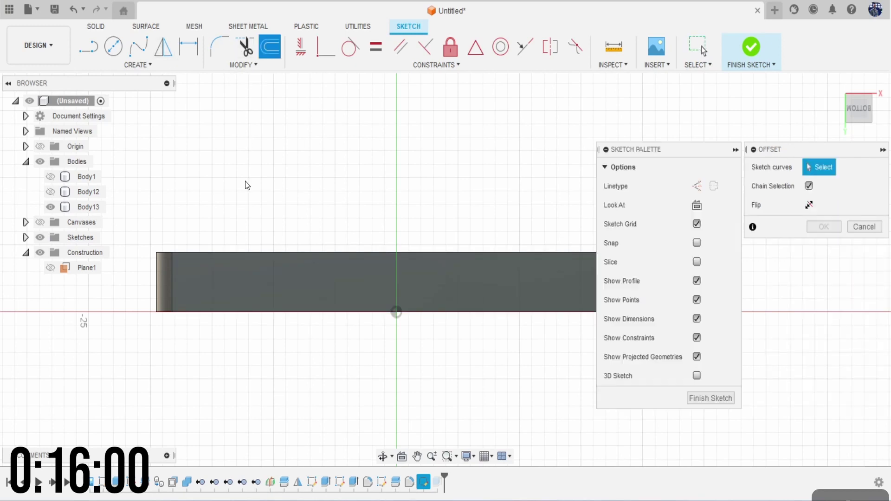
{"action": "left_click", "coordinate": [266, 253]}
{"action": "mouse_move", "coordinate": [266, 253]}
{"action": "left_mouse_down"}
{"action": "mouse_move", "coordinate": [266, 235]}
{"action": "mouse_move", "coordinate": [265, 268]}
{"action": "left_mouse_up"}
{"action": "left_click", "coordinate": [822, 249]}
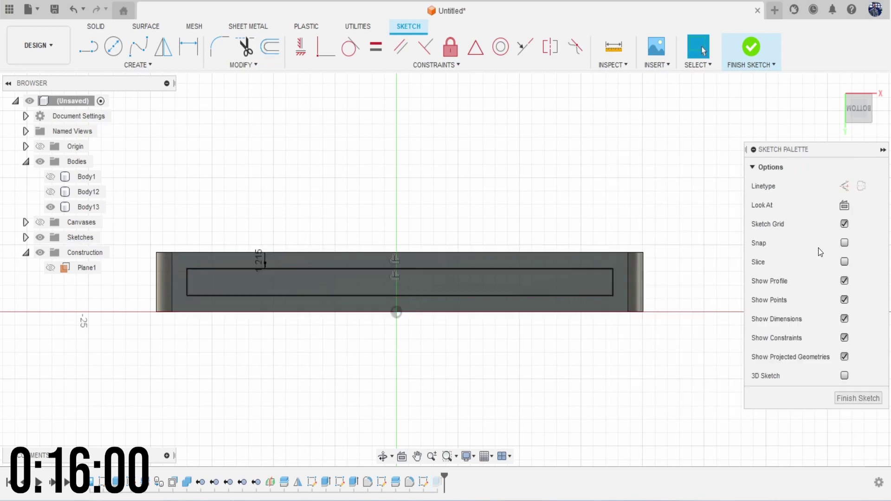
Step: Finish the sketch and reopen the Extrude4 slot cut for editing
{"action": "left_click", "coordinate": [858, 398]}
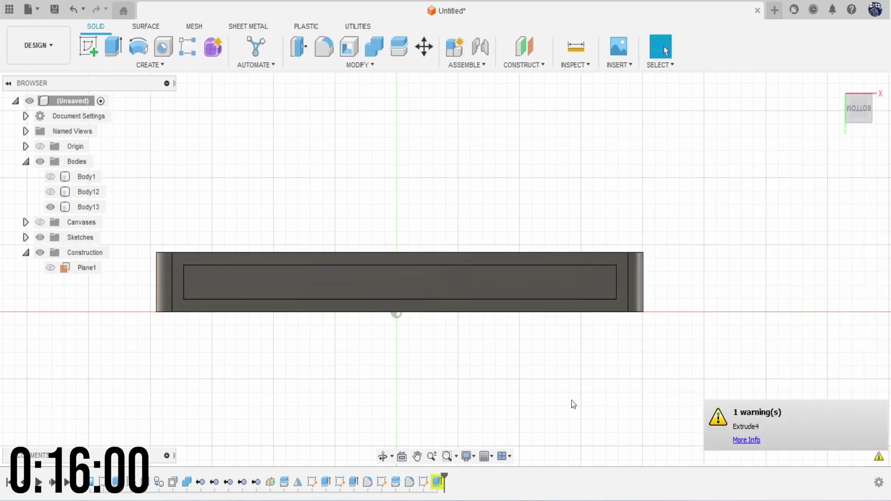
{"action": "right_click", "coordinate": [437, 482]}
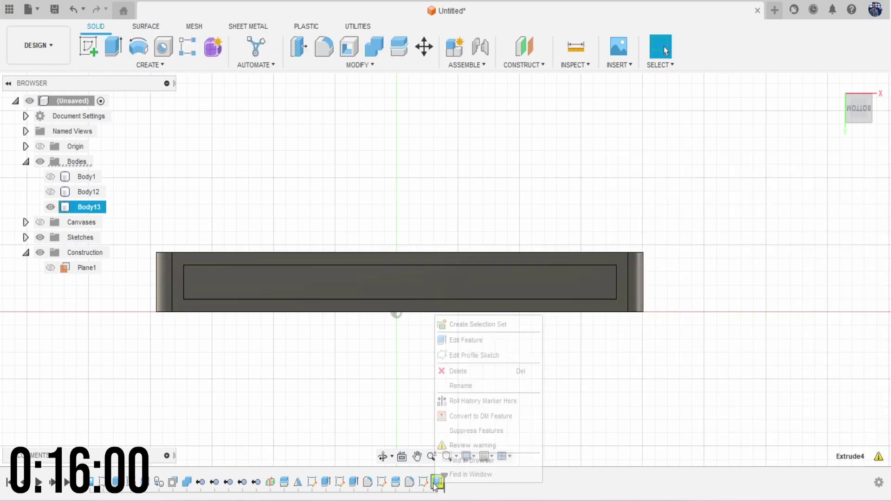
{"action": "left_click", "coordinate": [460, 341]}
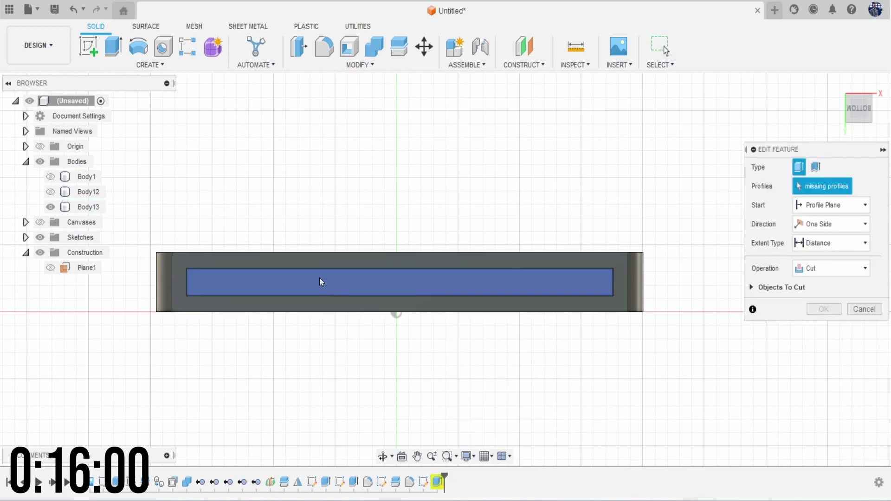
{"action": "left_click", "coordinate": [823, 351]}
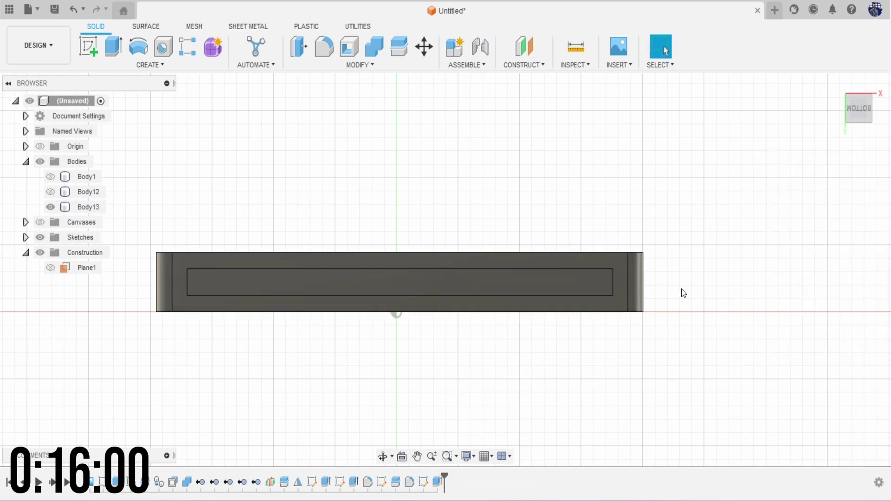
{"action": "mouse_move", "coordinate": [761, 199]}
{"action": "middle_mouse_down", "text": "shift"}
{"action": "mouse_move", "coordinate": [761, 288]}
{"action": "mouse_move", "coordinate": [788, 316]}
{"action": "mouse_move", "coordinate": [791, 186]}
{"action": "mouse_move", "coordinate": [780, 167]}
{"action": "mouse_move", "coordinate": [664, 128]}
{"action": "middle_mouse_up", "text": "shift"}
{"action": "left_click", "coordinate": [372, 253]}
{"action": "left_click", "coordinate": [815, 134]}
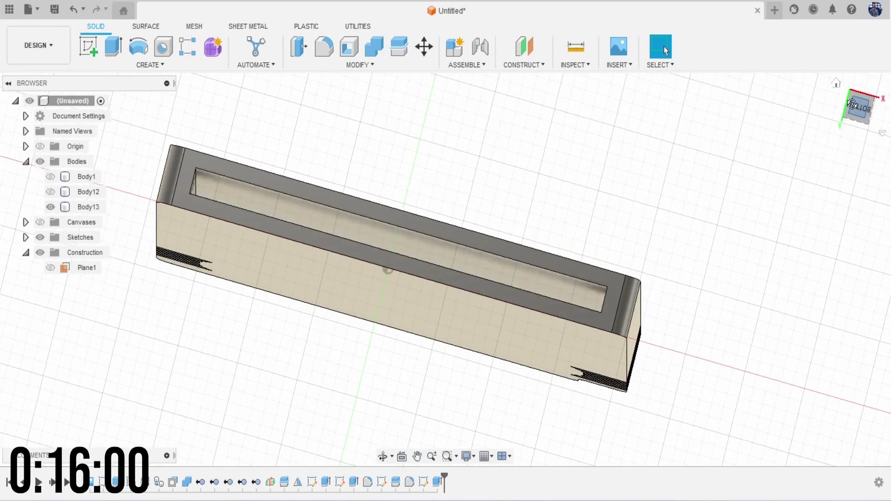
{"action": "mouse_move", "coordinate": [851, 104]}
{"action": "left_mouse_down"}
{"action": "mouse_move", "coordinate": [839, 144]}
{"action": "mouse_move", "coordinate": [863, 222]}
{"action": "mouse_move", "coordinate": [740, 223]}
{"action": "left_mouse_up"}
{"action": "scroll", "coordinate": [739, 224], "scroll_direction": "down", "scroll_amount": 5}
{"action": "middle_click_drag", "start_coordinate": [738, 230], "coordinate": [646, 246]}
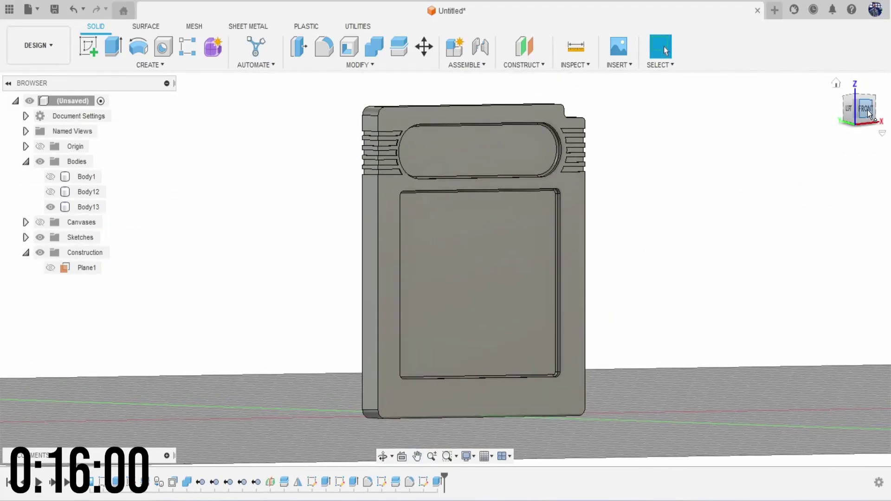
{"action": "left_click", "coordinate": [865, 111]}
{"action": "left_click_drag", "start_coordinate": [866, 111], "coordinate": [856, 76]}
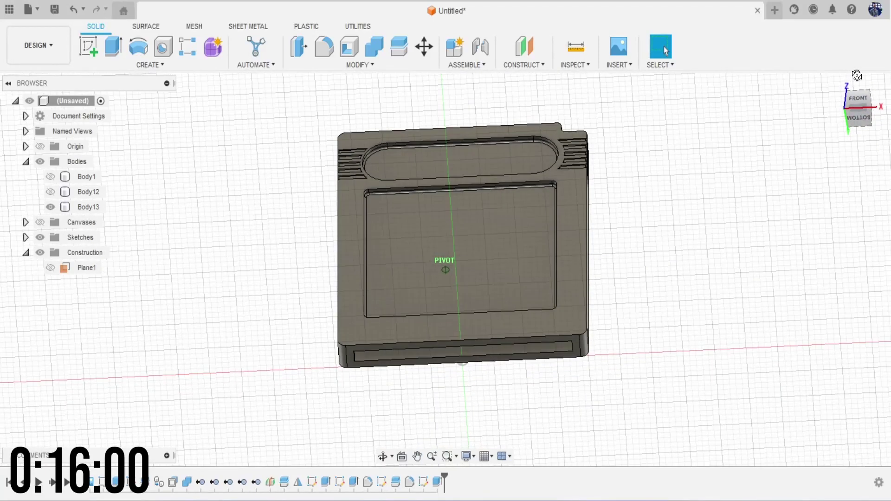
{"action": "mouse_move", "coordinate": [862, 122]}
{"action": "left_mouse_down"}
{"action": "mouse_move", "coordinate": [862, 111]}
{"action": "mouse_move", "coordinate": [862, 189]}
{"action": "left_mouse_up"}
{"action": "left_click", "coordinate": [859, 115]}
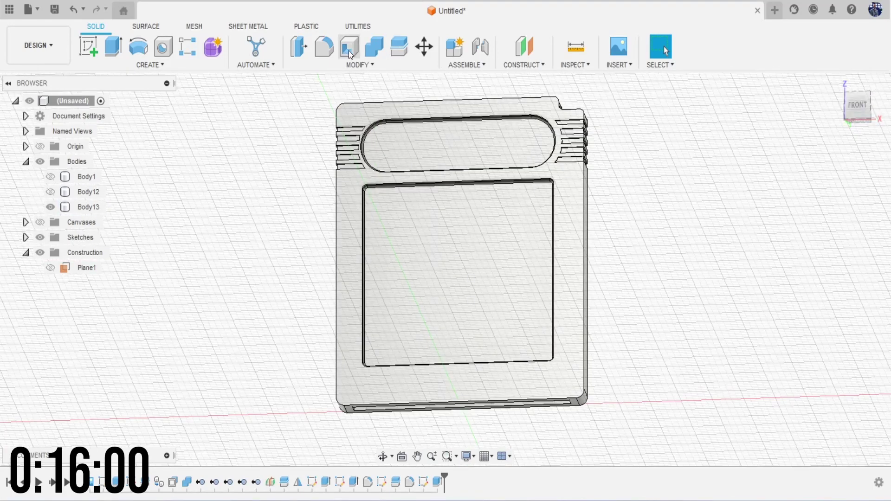
Step: Fillet the edges of Body13's front and back faces with a 0.1 mm radius
{"action": "left_click", "coordinate": [316, 48]}
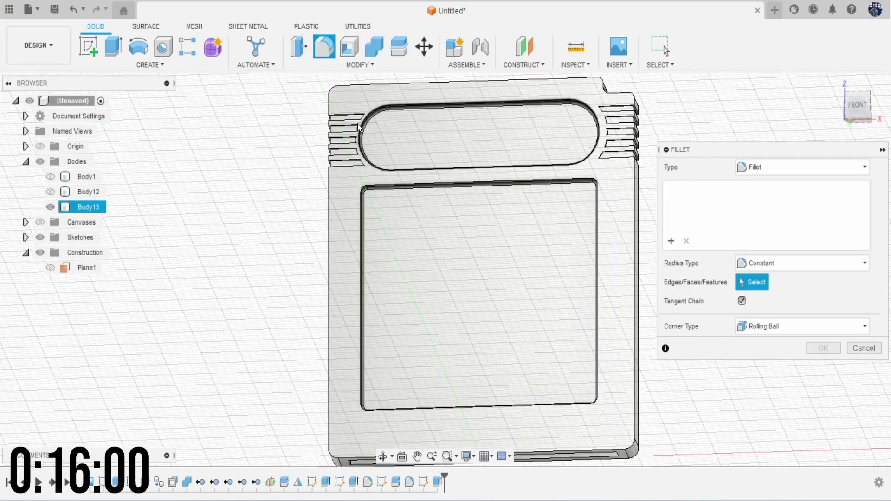
{"action": "scroll", "coordinate": [354, 112], "scroll_direction": "up", "scroll_amount": 2}
{"action": "left_click", "coordinate": [351, 99]}
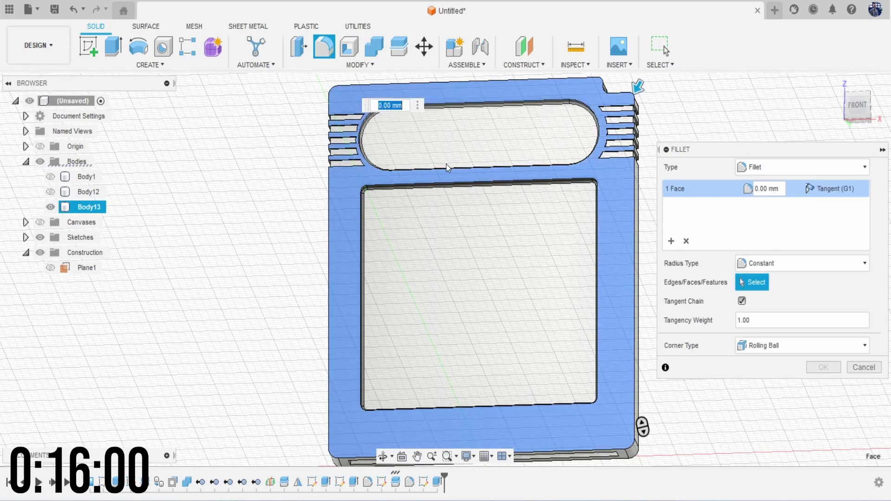
{"action": "type", "text": ".1"}
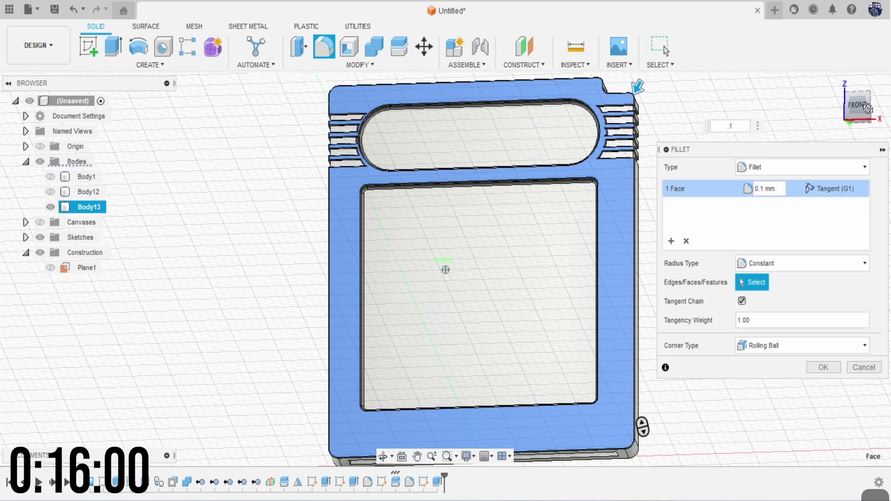
{"action": "left_click_drag", "start_coordinate": [867, 109], "coordinate": [890, 118]}
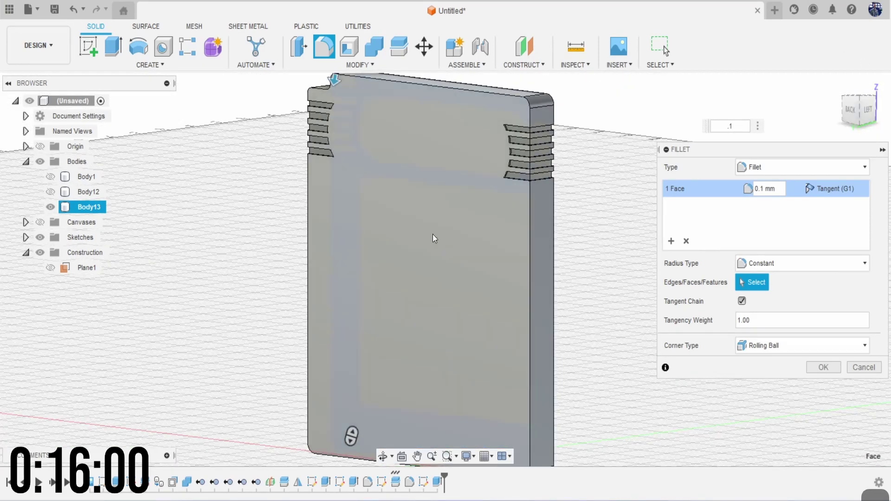
{"action": "left_click", "coordinate": [432, 233]}
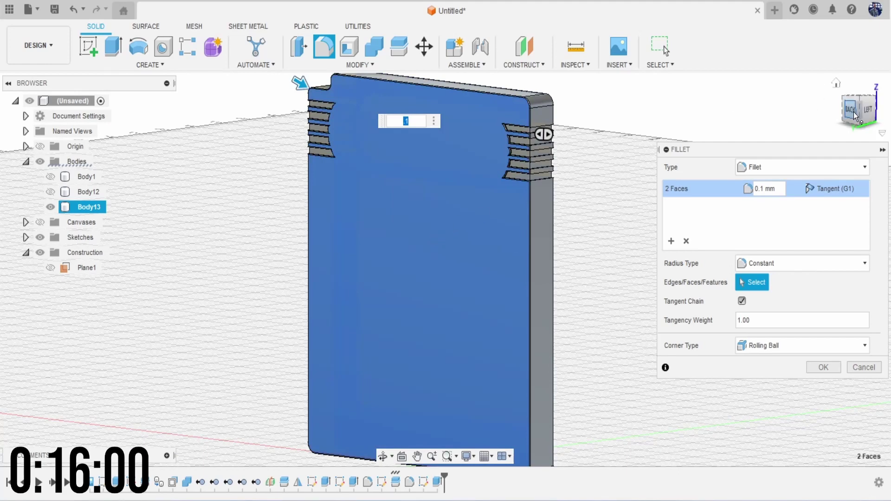
{"action": "middle_click_drag", "start_coordinate": [853, 112], "coordinate": [678, 253], "text": "shift"}
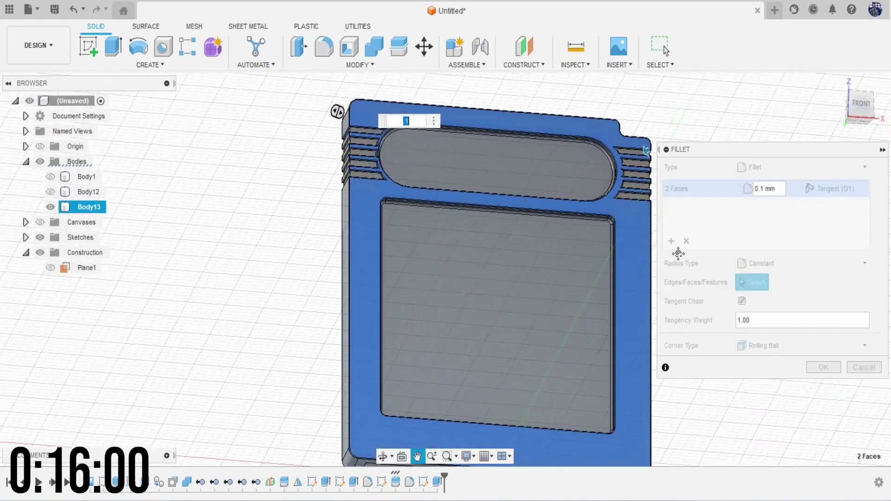
{"action": "scroll", "coordinate": [371, 180], "scroll_direction": "up", "scroll_amount": 6}
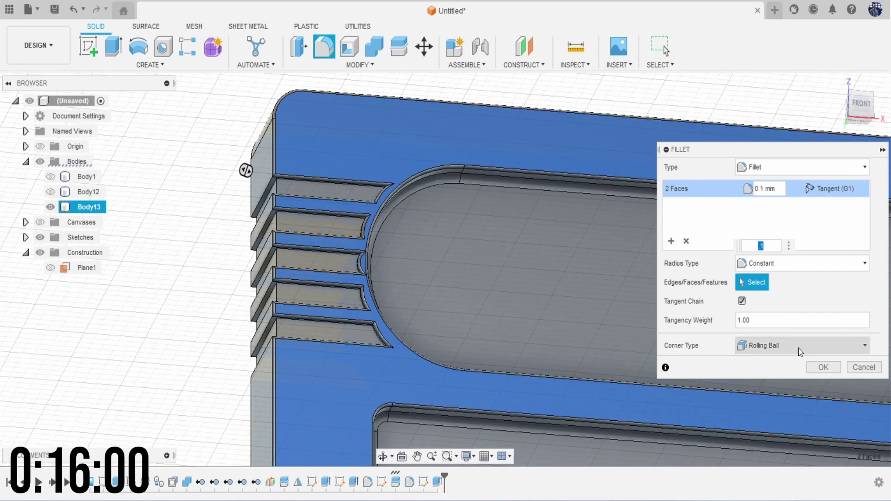
{"action": "left_click", "coordinate": [821, 367]}
{"action": "scroll", "coordinate": [578, 296], "scroll_direction": "down", "scroll_amount": 3}
Step: Bring the cartridge to a straight front view and show the Game Boy label image
{"action": "scroll", "coordinate": [579, 296], "scroll_direction": "down", "scroll_amount": 5}
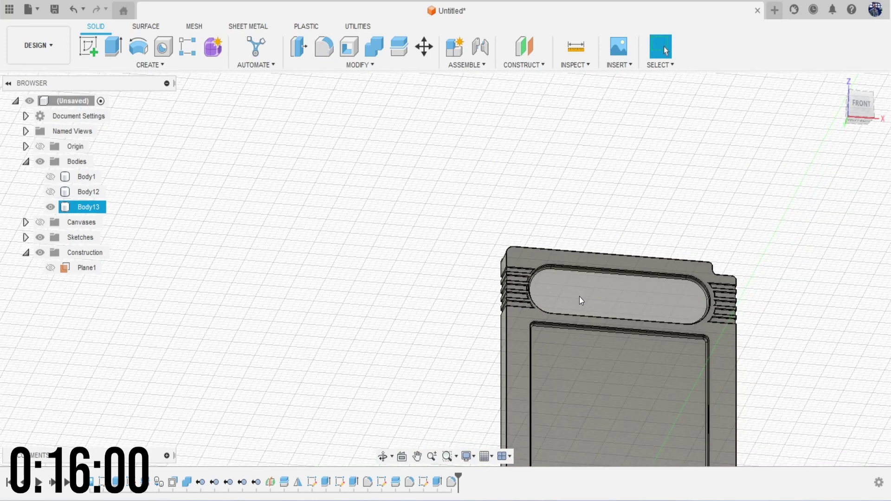
{"action": "middle_click_drag", "start_coordinate": [579, 296], "coordinate": [399, 164]}
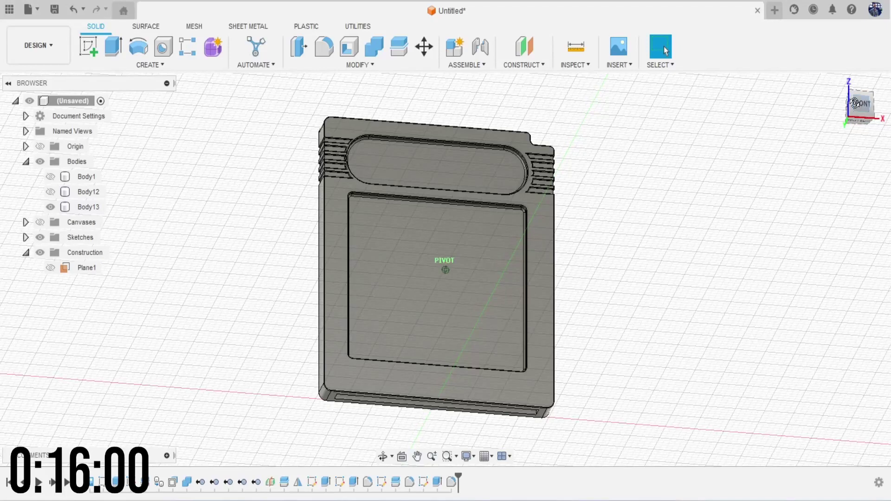
{"action": "mouse_move", "coordinate": [854, 103]}
{"action": "left_mouse_down"}
{"action": "mouse_move", "coordinate": [839, 108]}
{"action": "mouse_move", "coordinate": [844, 52]}
{"action": "mouse_move", "coordinate": [869, 89]}
{"action": "left_mouse_up"}
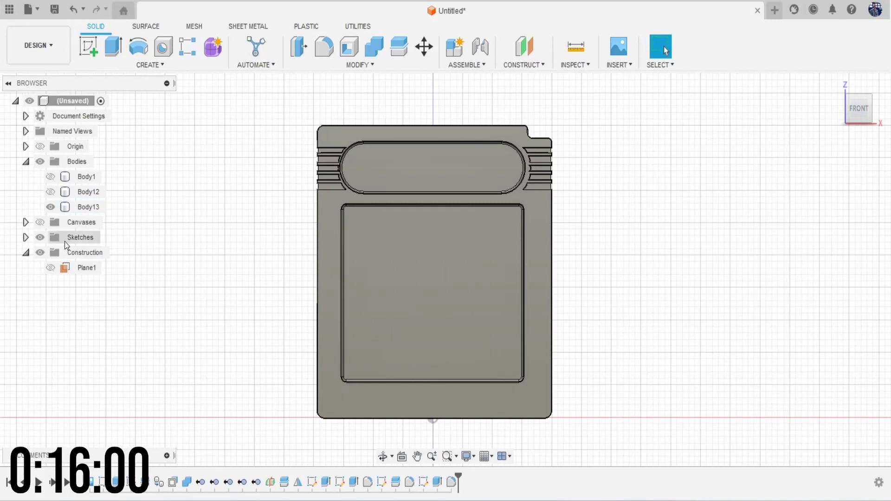
{"action": "left_click", "coordinate": [44, 220]}
Step: Start a new sketch on the cartridge's front face
{"action": "left_click", "coordinate": [333, 238]}
{"action": "scroll", "coordinate": [333, 238], "scroll_direction": "up", "scroll_amount": 5}
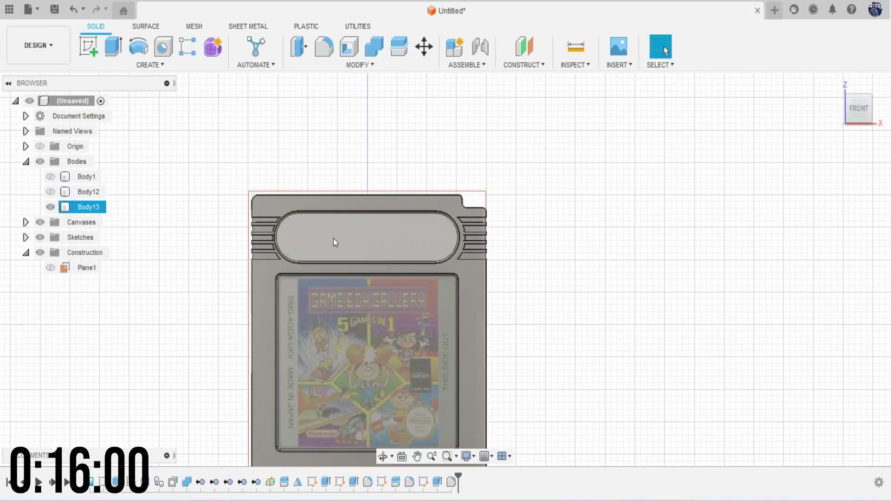
{"action": "scroll", "coordinate": [332, 274], "scroll_direction": "up", "scroll_amount": 3}
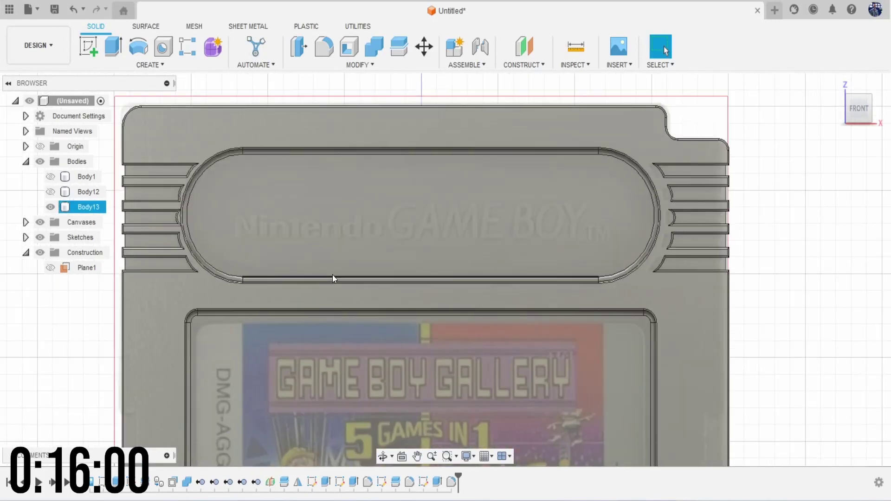
{"action": "key", "text": "Escape"}
{"action": "left_click", "coordinate": [88, 46]}
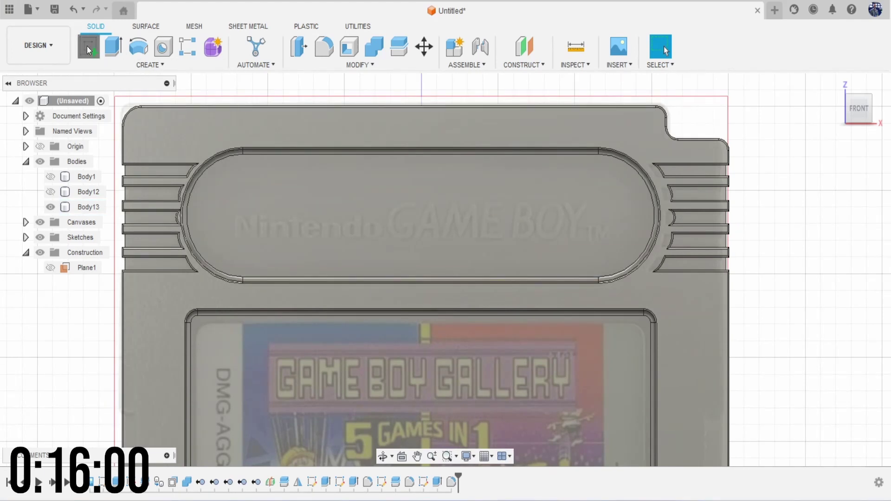
{"action": "left_click", "coordinate": [357, 235]}
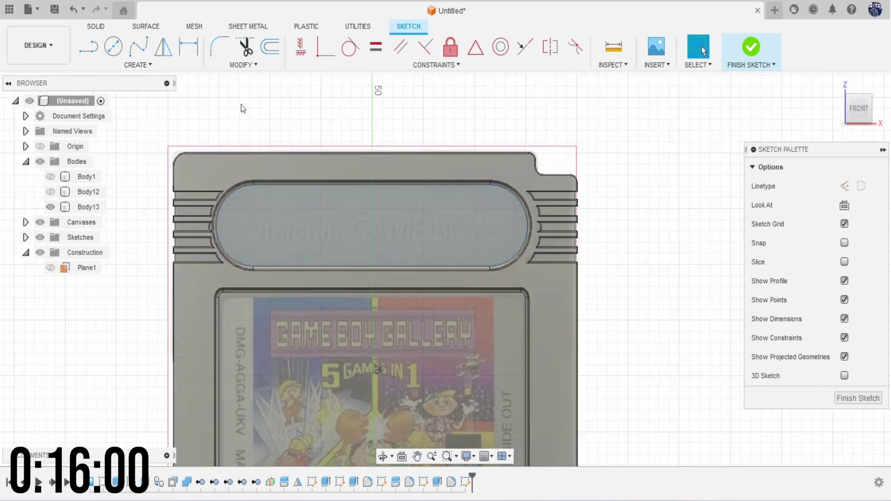
Step: Draw a text box inside the oval recess and enter 'Nintendo'
{"action": "left_click", "coordinate": [137, 65]}
{"action": "left_click", "coordinate": [134, 222]}
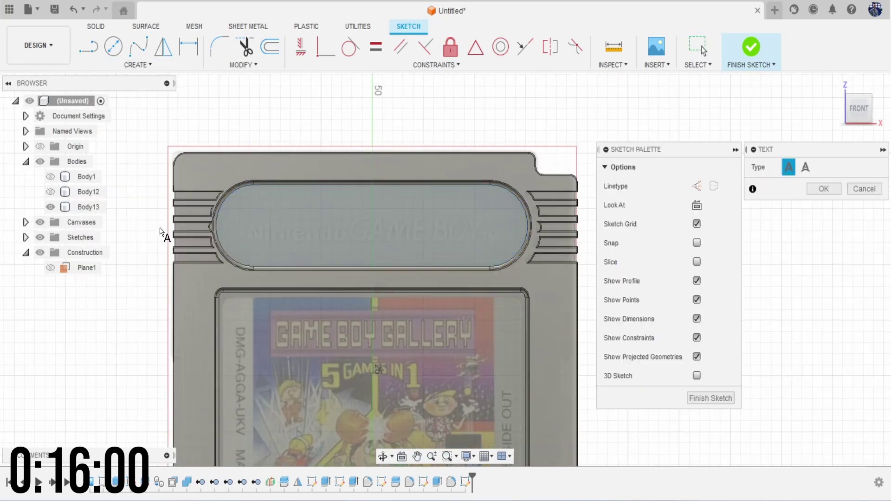
{"action": "left_click", "coordinate": [245, 213]}
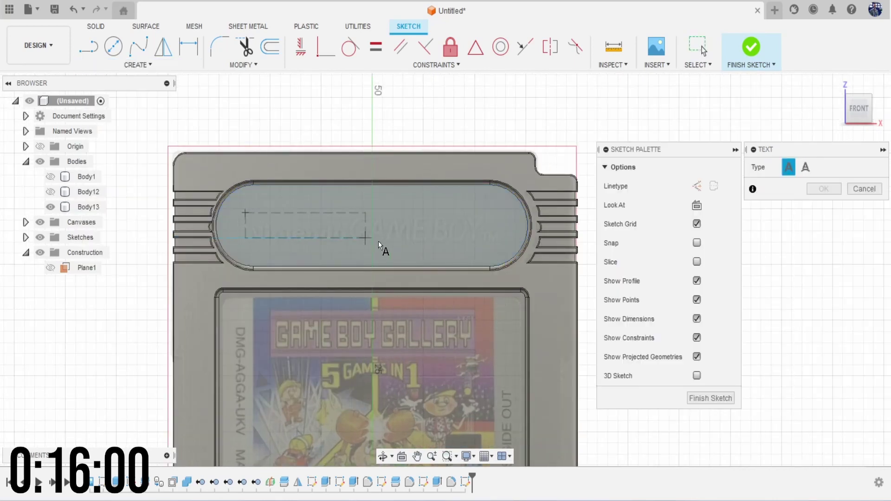
{"action": "left_click", "coordinate": [500, 249]}
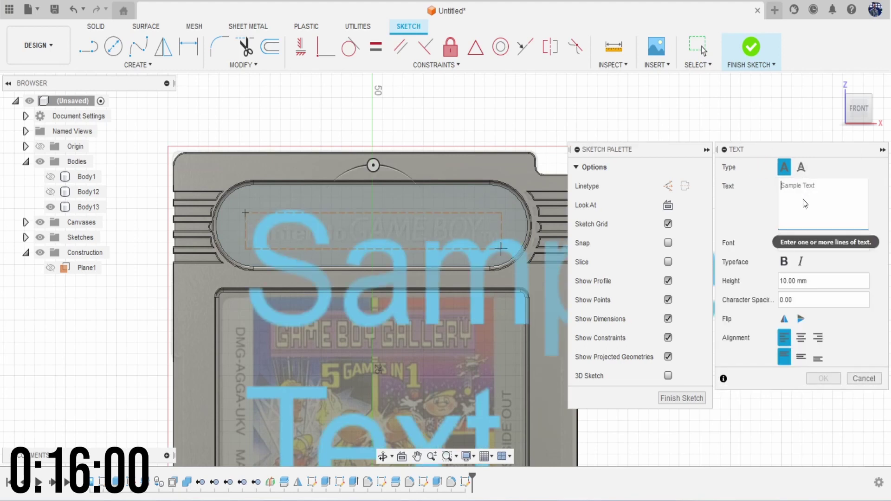
{"action": "type", "text": "Nin"}
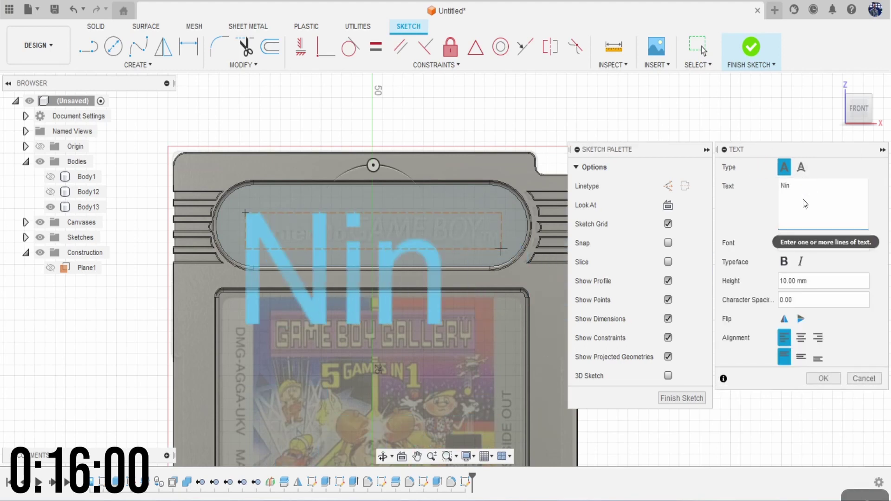
{"action": "type", "text": "tendo"}
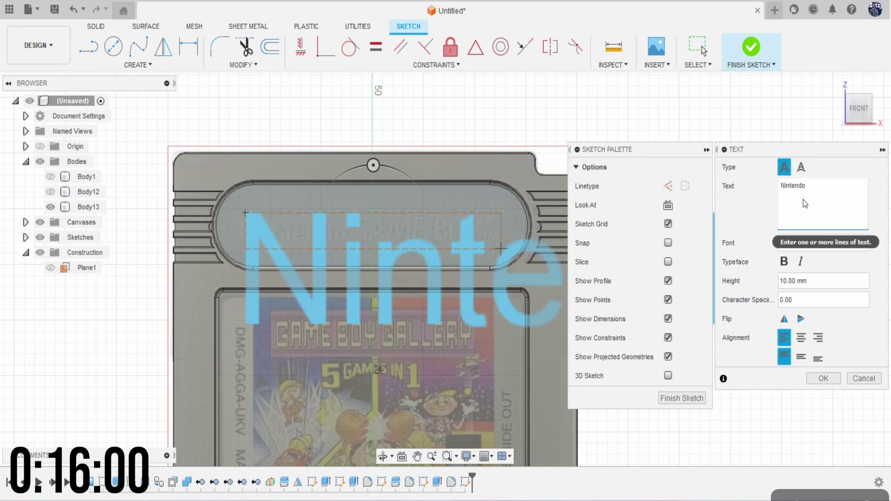
Step: Set the Nintendo text height to 2 mm and confirm the text
{"action": "left_click", "coordinate": [832, 281]}
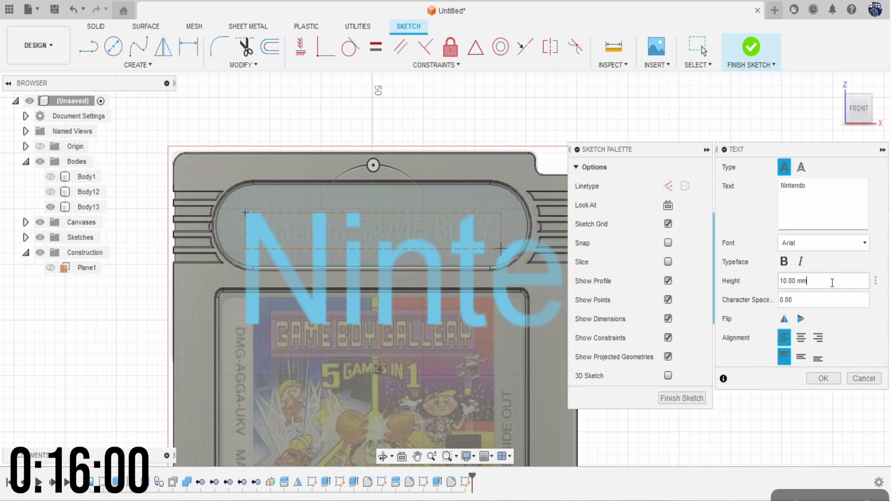
{"action": "type", "text": "1"}
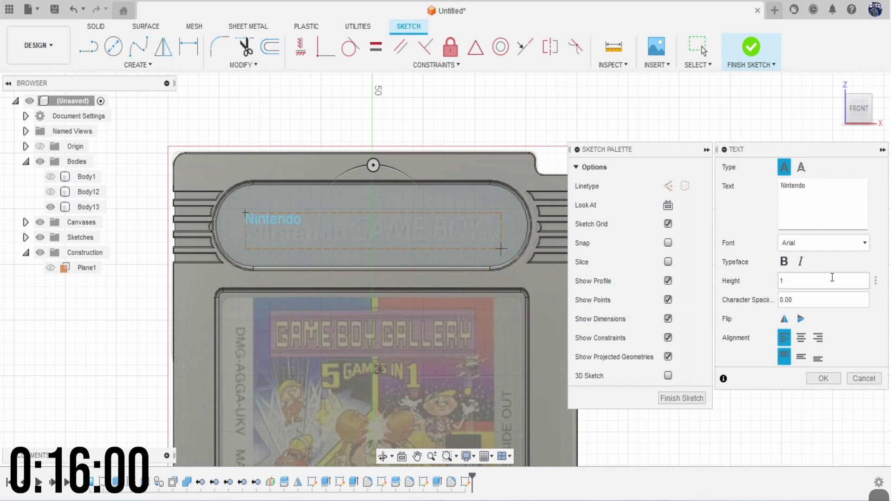
{"action": "double_click", "coordinate": [832, 277]}
{"action": "type", "text": "2"}
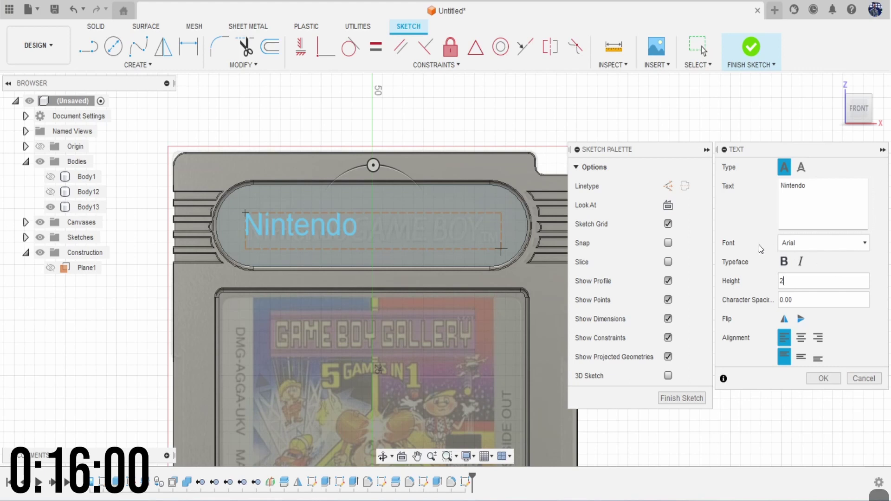
{"action": "left_click", "coordinate": [855, 247]}
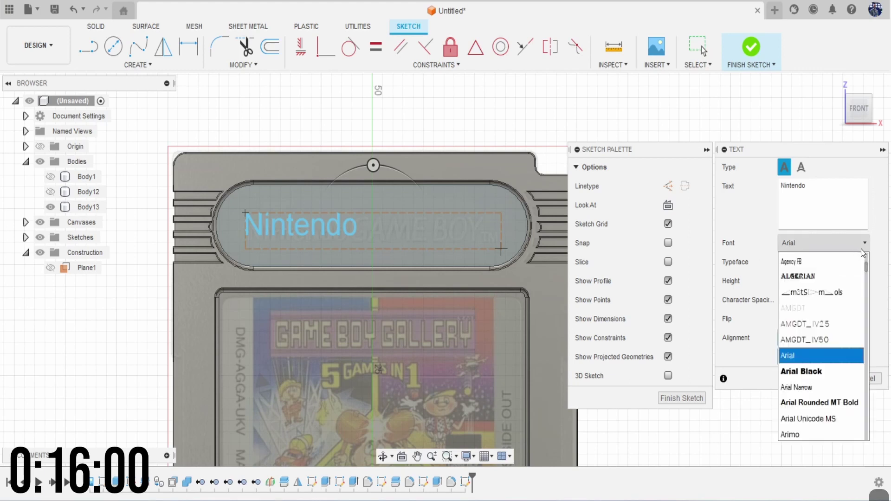
{"action": "scroll", "coordinate": [839, 316], "scroll_direction": "down", "scroll_amount": 2}
{"action": "scroll", "coordinate": [839, 316], "scroll_direction": "down", "scroll_amount": 8}
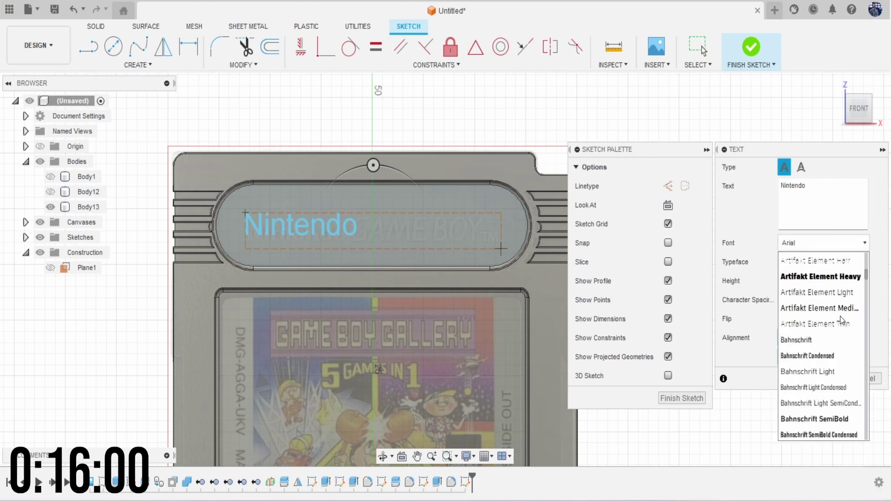
{"action": "scroll", "coordinate": [840, 316], "scroll_direction": "down", "scroll_amount": 1}
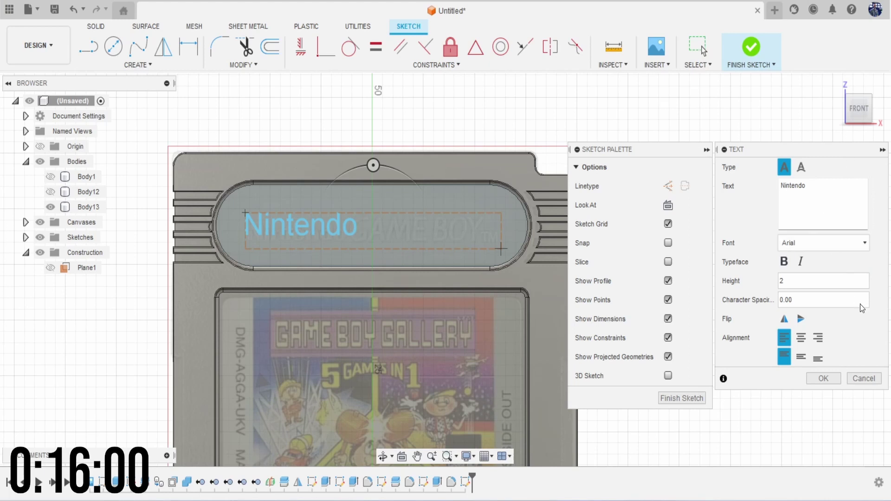
{"action": "left_click", "coordinate": [823, 379]}
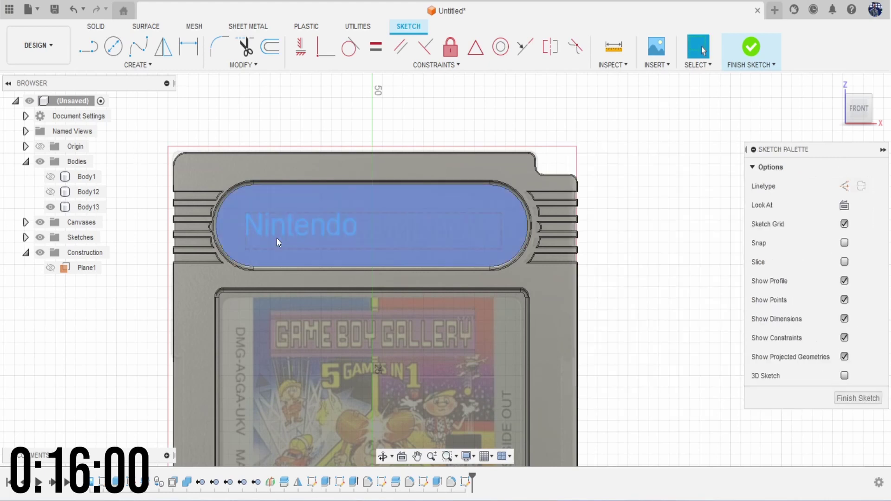
Step: Move the Nintendo text over the label's logo and finish the sketch
{"action": "left_click_drag", "start_coordinate": [291, 232], "coordinate": [285, 236]}
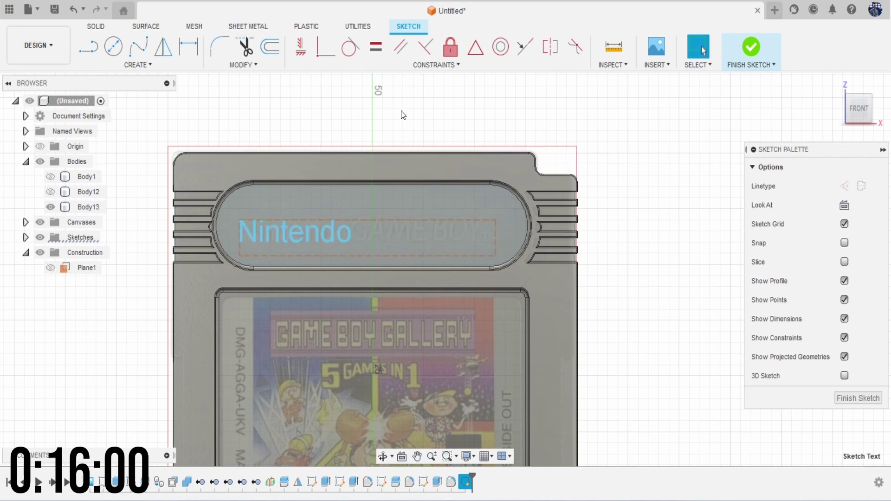
{"action": "left_click", "coordinate": [373, 102]}
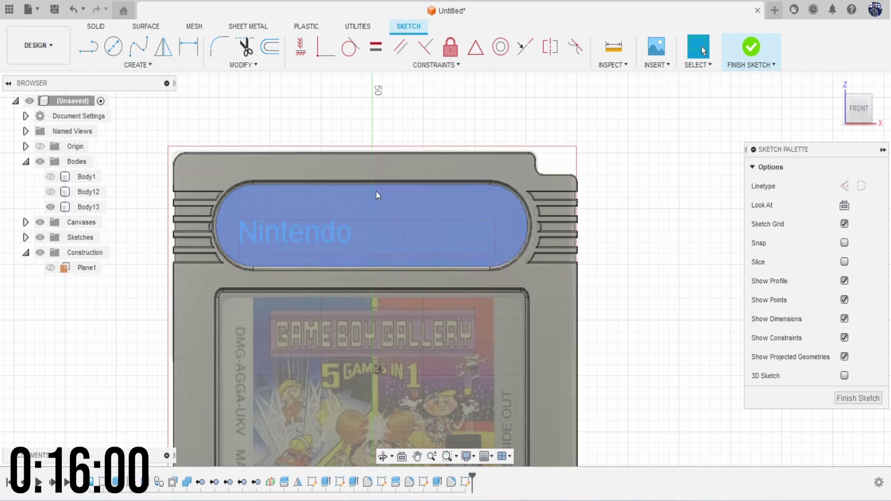
{"action": "left_click", "coordinate": [753, 46]}
Step: Extrude the oval profile together with the Nintendo letters about 0.3 mm
{"action": "key", "text": "e"}
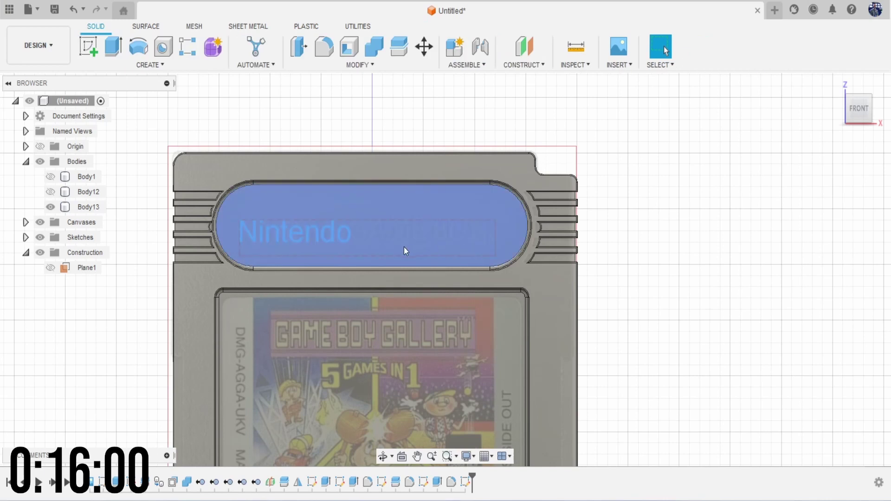
{"action": "scroll", "coordinate": [283, 260], "scroll_direction": "up", "scroll_amount": 3}
{"action": "left_click", "coordinate": [265, 237]}
{"action": "left_click", "coordinate": [252, 224]}
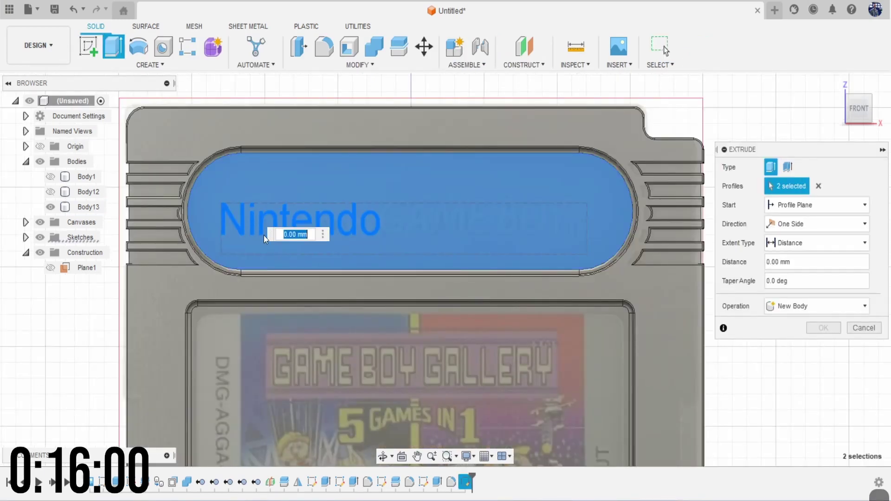
{"action": "left_click_drag", "start_coordinate": [851, 107], "coordinate": [280, 269]}
{"action": "scroll", "coordinate": [281, 263], "scroll_direction": "up", "scroll_amount": 2}
{"action": "left_click_drag", "start_coordinate": [289, 222], "coordinate": [290, 213]}
{"action": "key", "text": "Return"}
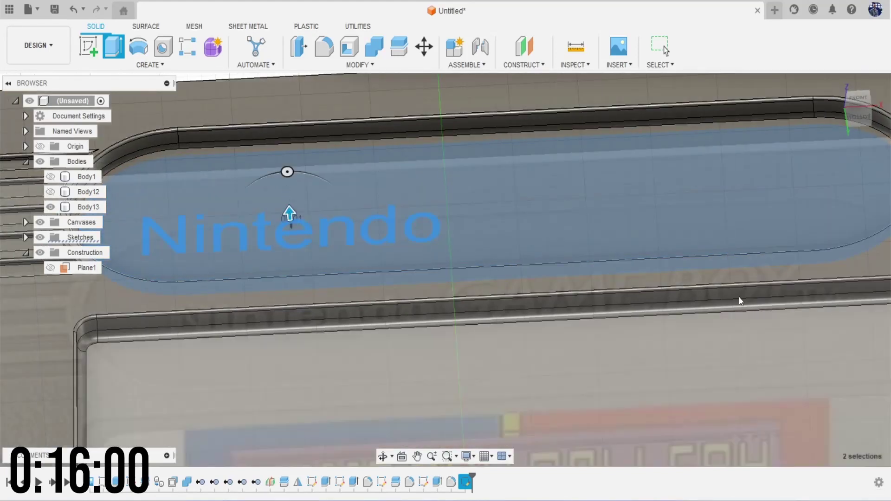
Step: Extrude the Nintendo letters 0.334 mm as a Join into the cartridge body
{"action": "left_click", "coordinate": [218, 233]}
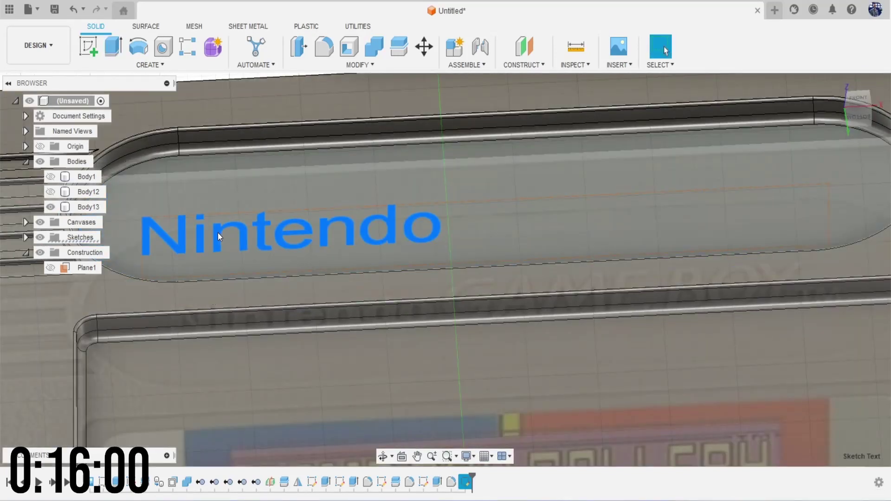
{"action": "key", "text": "e"}
{"action": "left_click_drag", "start_coordinate": [291, 221], "coordinate": [289, 214]}
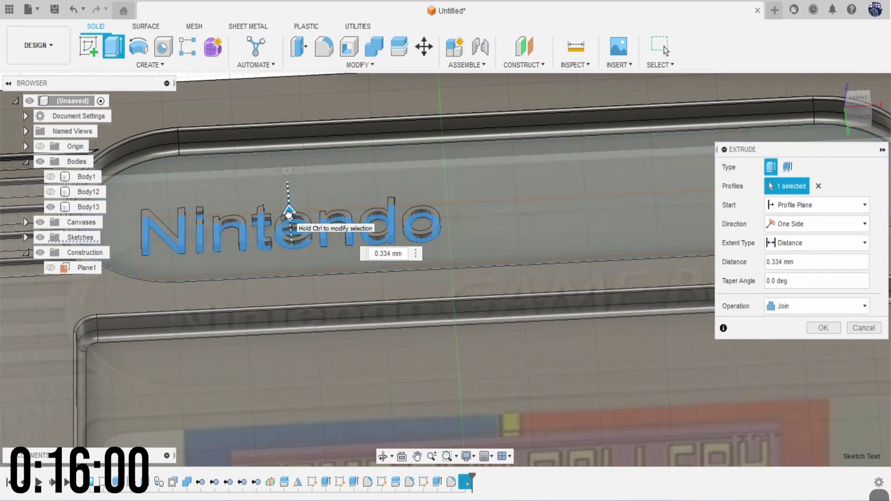
{"action": "left_click", "coordinate": [820, 328]}
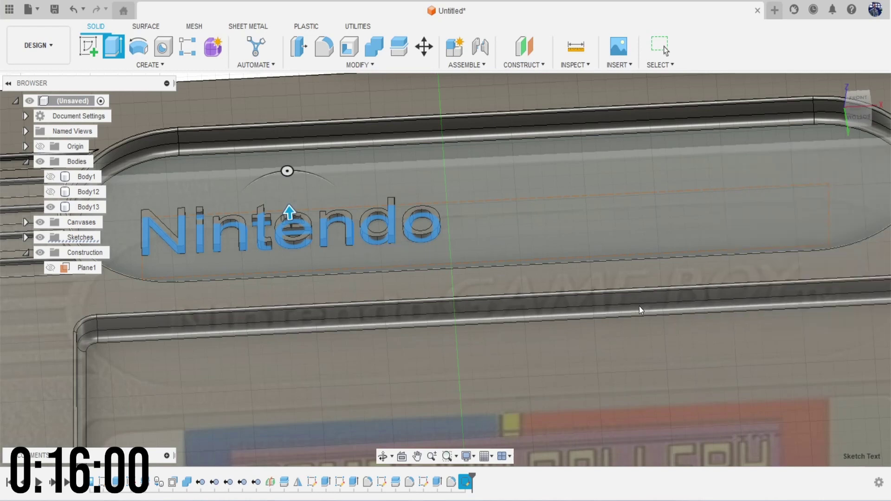
{"action": "scroll", "coordinate": [427, 296], "scroll_direction": "down", "scroll_amount": 5}
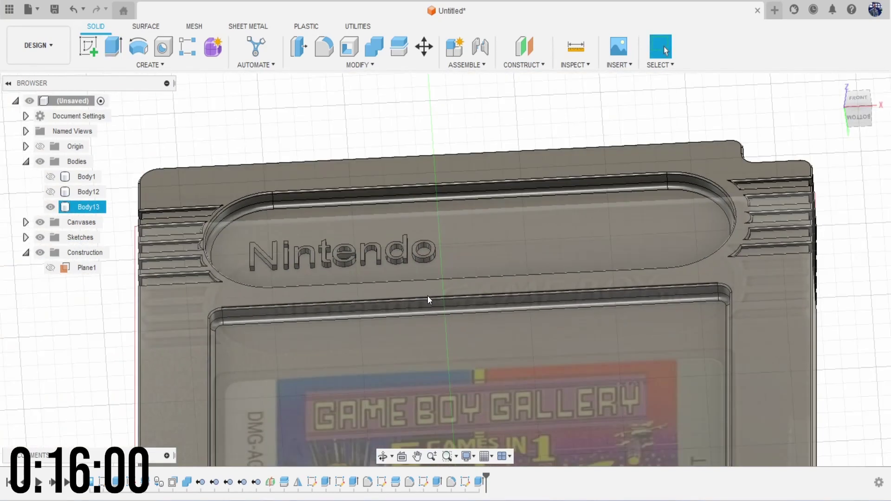
Step: In front view, sketch on the recessed label face and type GAMEBOY beside Nintendo
{"action": "left_click", "coordinate": [855, 99]}
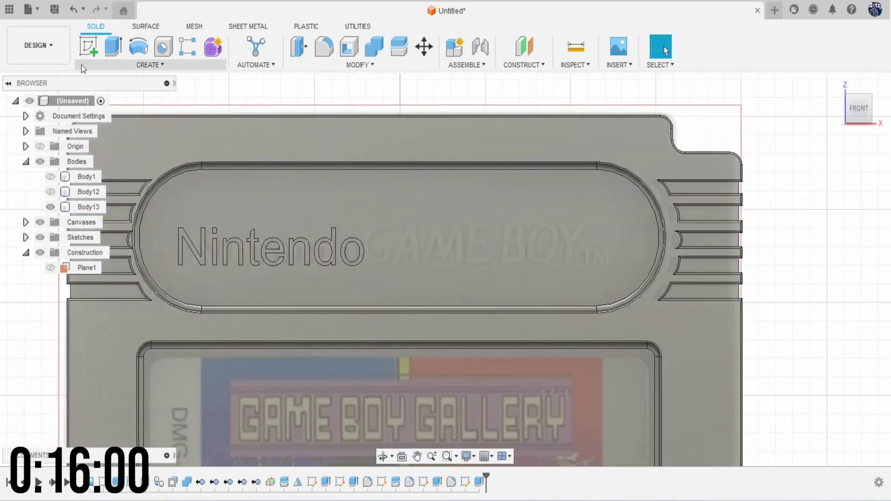
{"action": "left_click", "coordinate": [86, 52]}
{"action": "left_click", "coordinate": [451, 243]}
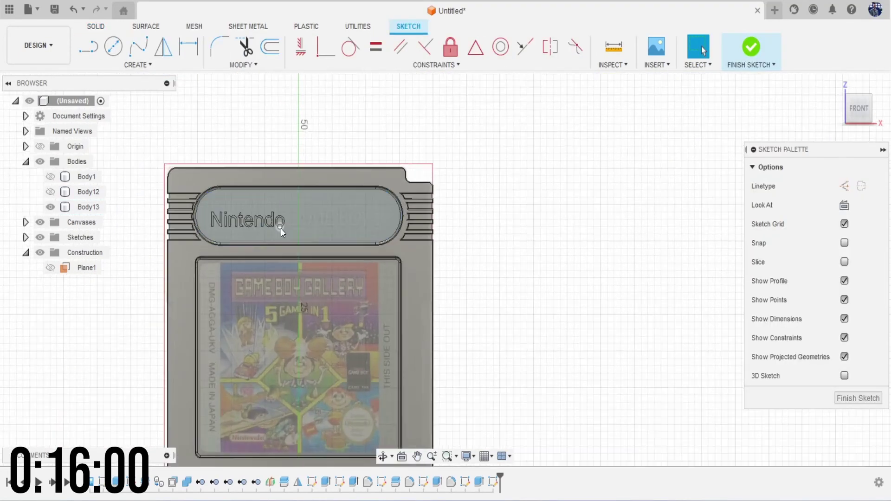
{"action": "left_click", "coordinate": [139, 65]}
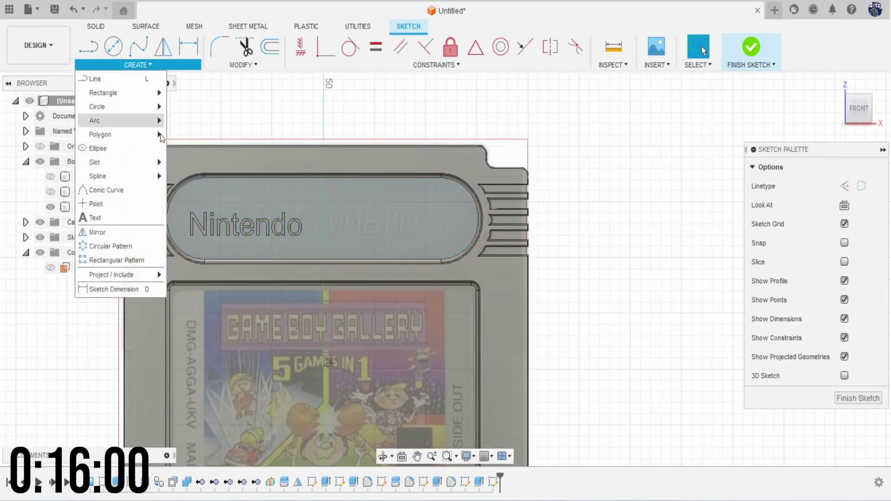
{"action": "left_click", "coordinate": [139, 216]}
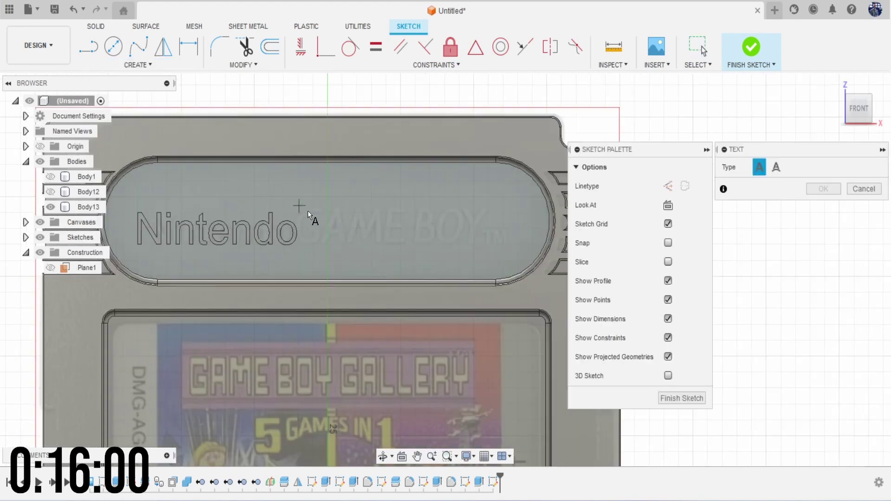
{"action": "left_click", "coordinate": [480, 245]}
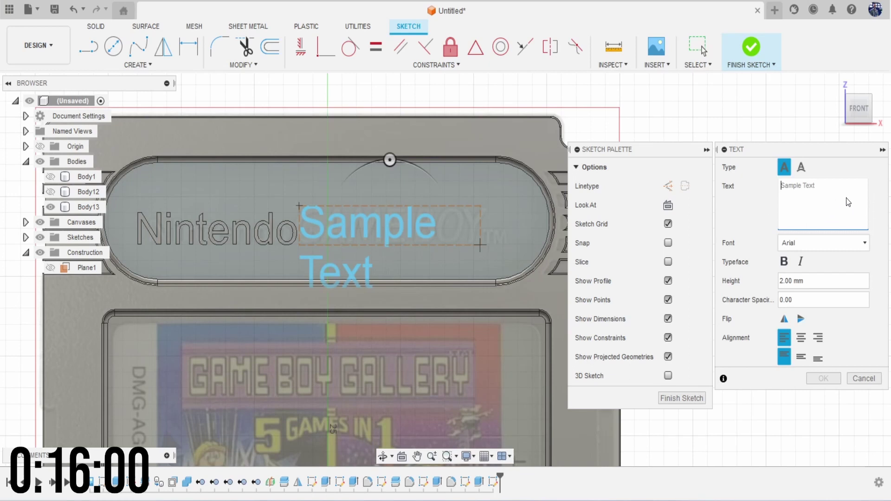
{"action": "type", "text": "GAM"}
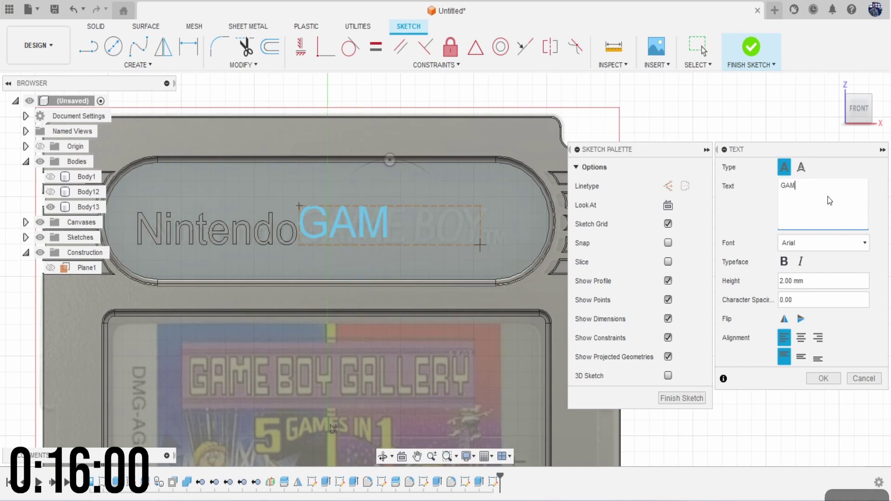
{"action": "type", "text": "EBOY"}
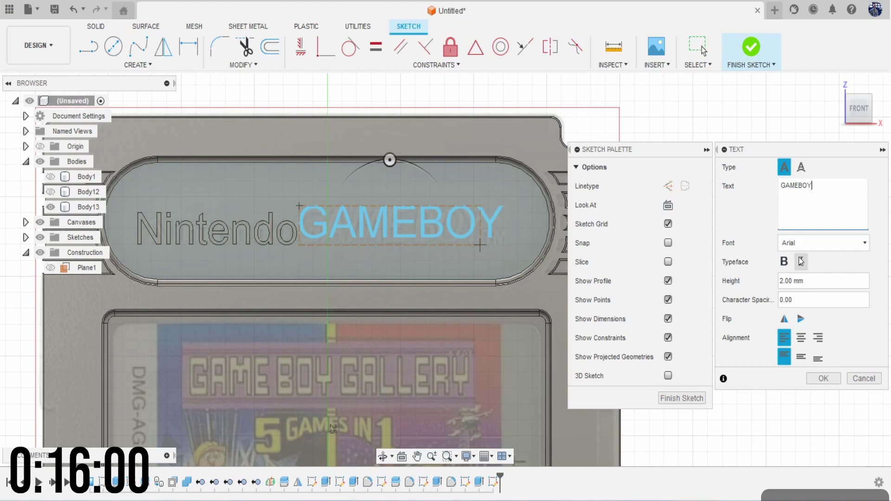
Step: Set the GAMEBOY text height to 2 mm, confirm it and finish the sketch
{"action": "left_click_drag", "start_coordinate": [786, 280], "coordinate": [776, 281]}
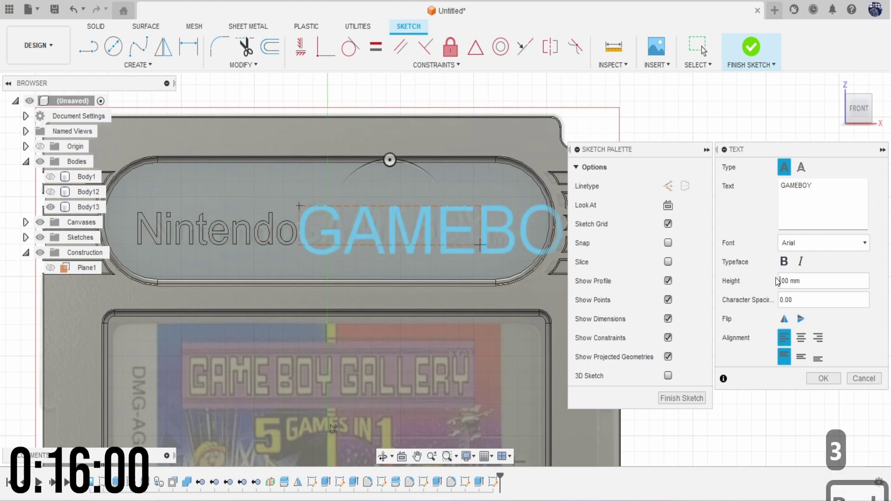
{"action": "key", "text": "Delete"}
{"action": "type", "text": "2"}
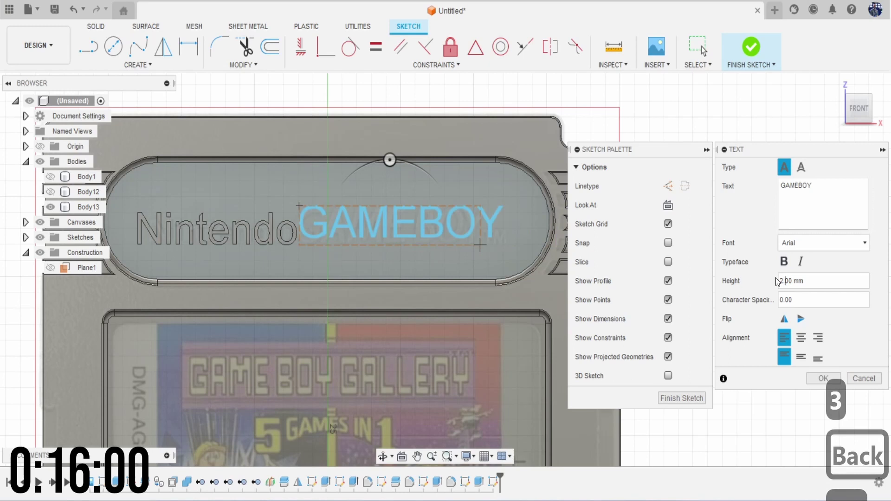
{"action": "key", "text": "Right"}
{"action": "key", "text": "Right"}
{"action": "key", "text": "BackSpace"}
{"action": "type", "text": "5"}
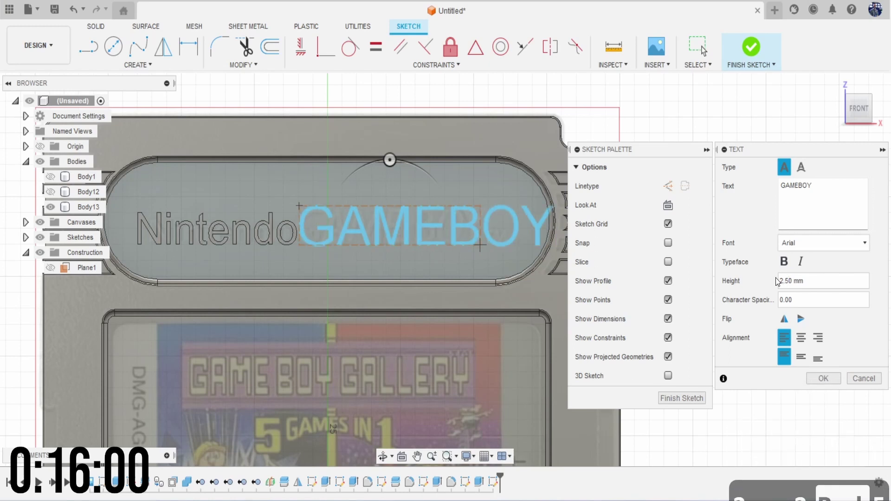
{"action": "key", "text": "BackSpace"}
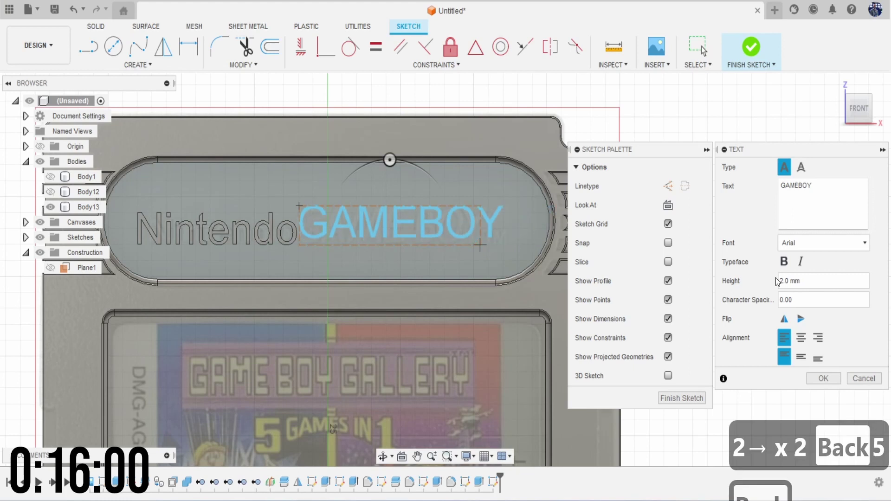
{"action": "left_click", "coordinate": [828, 377]}
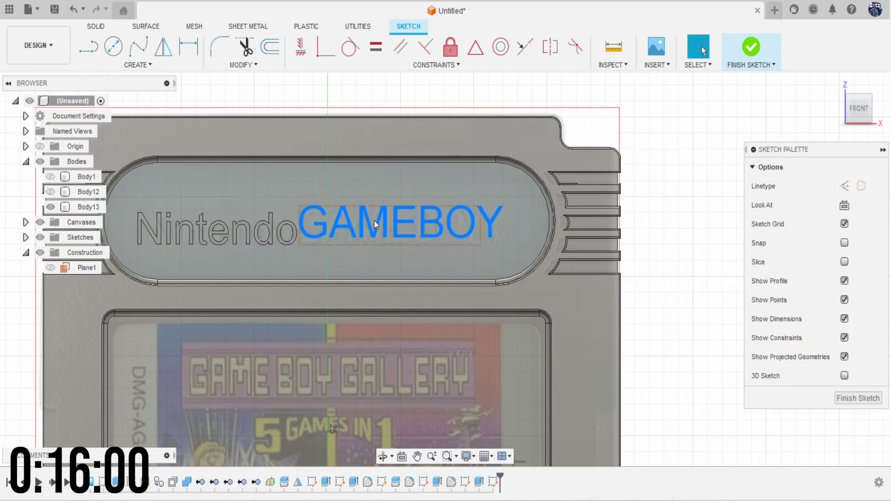
{"action": "left_click", "coordinate": [386, 230]}
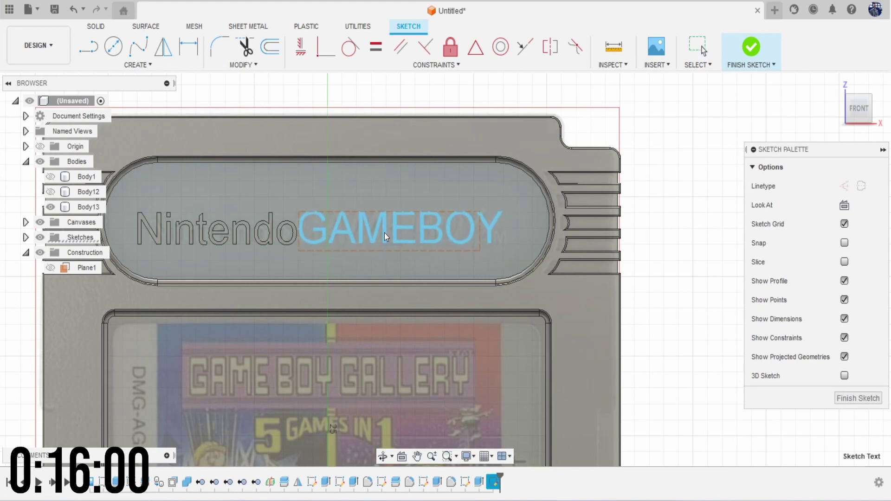
{"action": "left_click", "coordinate": [750, 49]}
Step: Extrude the GAMEBOY text to the same 0.334 mm Join height as Nintendo
{"action": "left_click_drag", "start_coordinate": [856, 103], "coordinate": [853, 82]}
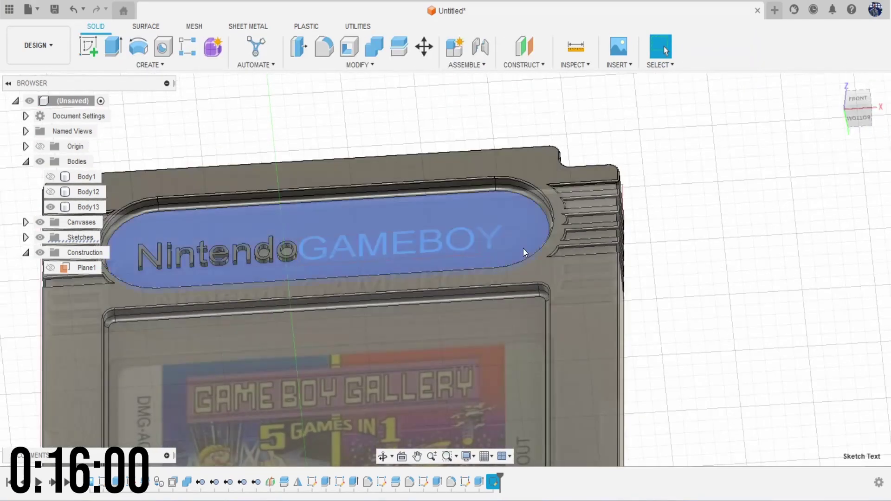
{"action": "scroll", "coordinate": [339, 262], "scroll_direction": "up", "scroll_amount": 5}
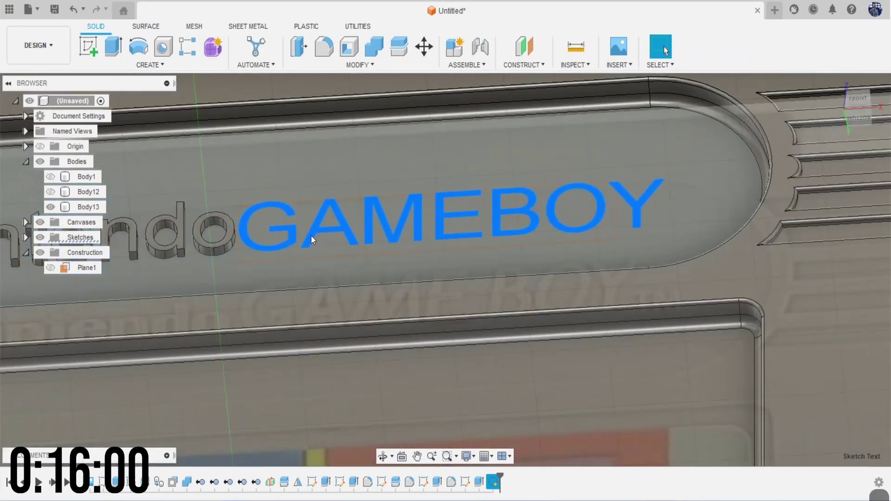
{"action": "key", "text": "e"}
{"action": "scroll", "coordinate": [236, 244], "scroll_direction": "up", "scroll_amount": 2}
{"action": "left_click", "coordinate": [227, 220]}
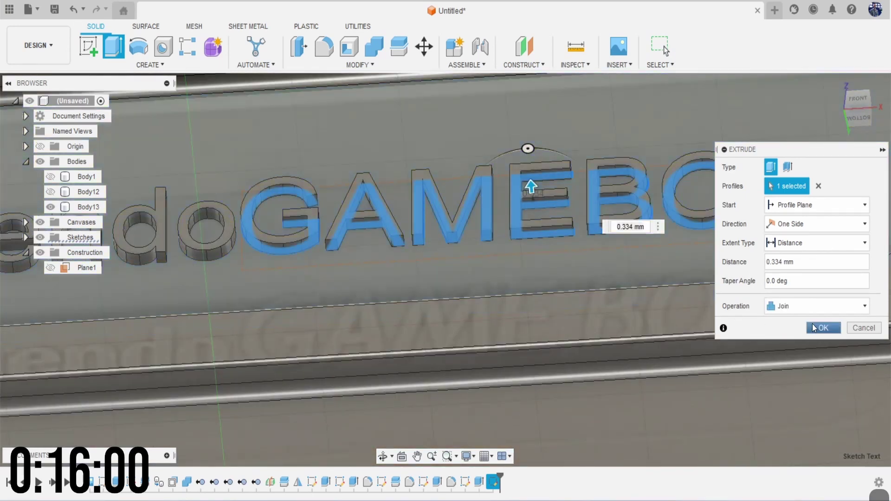
{"action": "left_click", "coordinate": [812, 328]}
{"action": "scroll", "coordinate": [598, 267], "scroll_direction": "down", "scroll_amount": 6}
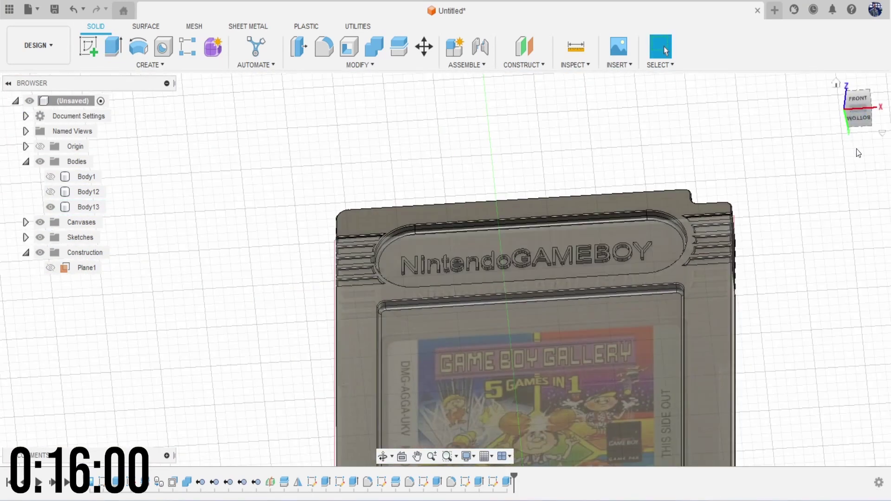
Step: Hide the reference label image and orbit around the cartridge to review the logo
{"action": "left_click", "coordinate": [851, 101]}
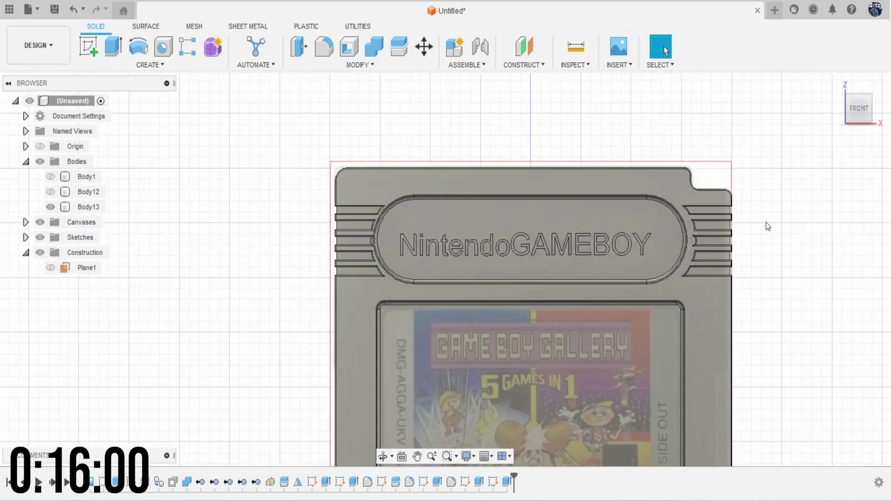
{"action": "scroll", "coordinate": [766, 226], "scroll_direction": "down", "scroll_amount": 5}
{"action": "middle_click_drag", "start_coordinate": [767, 230], "coordinate": [576, 178]}
{"action": "mouse_move", "coordinate": [856, 109]}
{"action": "left_mouse_down"}
{"action": "mouse_move", "coordinate": [847, 56]}
{"action": "mouse_move", "coordinate": [849, 93]}
{"action": "left_mouse_up"}
{"action": "left_click", "coordinate": [40, 221]}
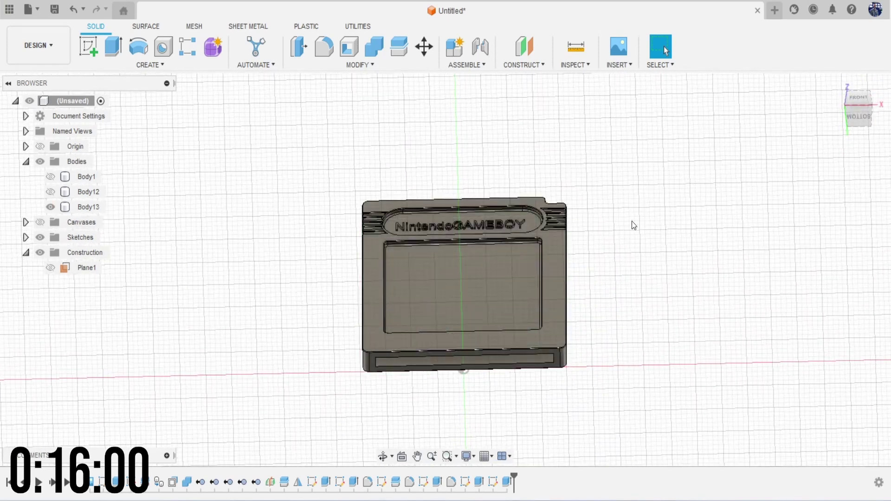
{"action": "middle_click_drag", "start_coordinate": [631, 221], "coordinate": [535, 223]}
{"action": "mouse_move", "coordinate": [855, 104]}
{"action": "left_mouse_down"}
{"action": "mouse_move", "coordinate": [853, 142]}
{"action": "mouse_move", "coordinate": [798, 152]}
{"action": "mouse_move", "coordinate": [775, 139]}
{"action": "mouse_move", "coordinate": [829, 137]}
{"action": "mouse_move", "coordinate": [836, 128]}
{"action": "left_mouse_up"}
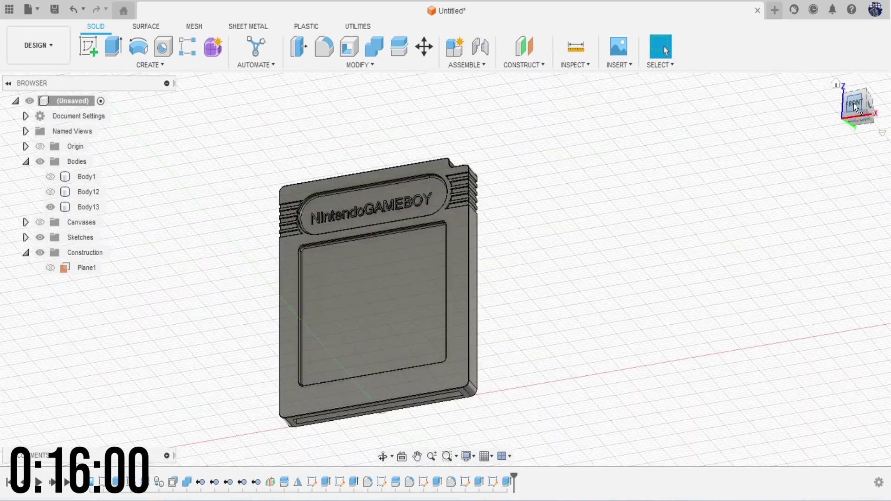
{"action": "left_click", "coordinate": [853, 103]}
{"action": "mouse_move", "coordinate": [850, 104]}
{"action": "left_mouse_down"}
{"action": "mouse_move", "coordinate": [862, 94]}
{"action": "mouse_move", "coordinate": [853, 68]}
{"action": "left_mouse_up"}
{"action": "mouse_move", "coordinate": [441, 343]}
{"action": "middle_mouse_down", "text": "shift"}
{"action": "mouse_move", "coordinate": [477, 241]}
{"action": "mouse_move", "coordinate": [557, 115]}
{"action": "middle_mouse_up", "text": "shift"}
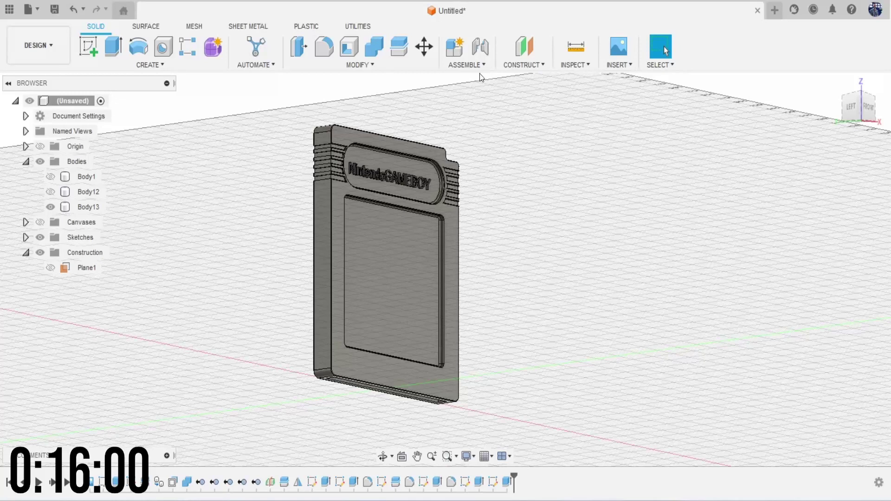
Step: Create a midplane, Plane2, between the cartridge's front and back faces
{"action": "left_click", "coordinate": [533, 65]}
{"action": "left_click", "coordinate": [547, 107]}
{"action": "scroll", "coordinate": [372, 173], "scroll_direction": "up", "scroll_amount": 2}
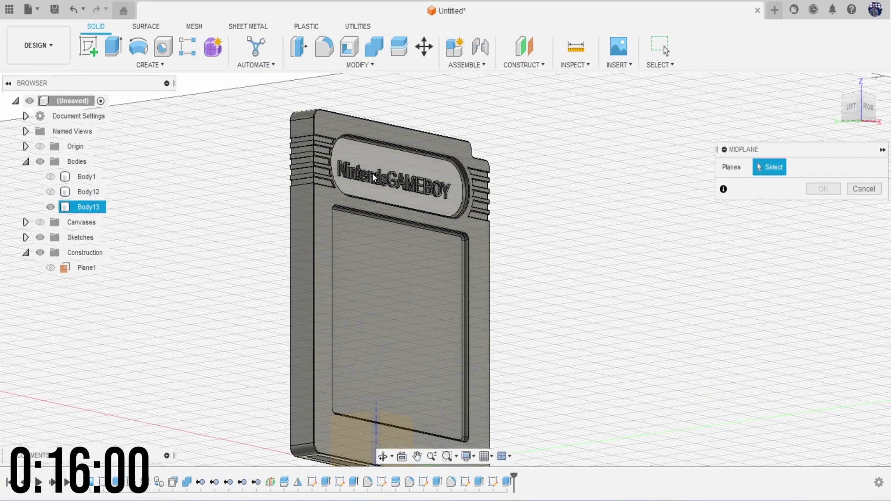
{"action": "left_click", "coordinate": [326, 207]}
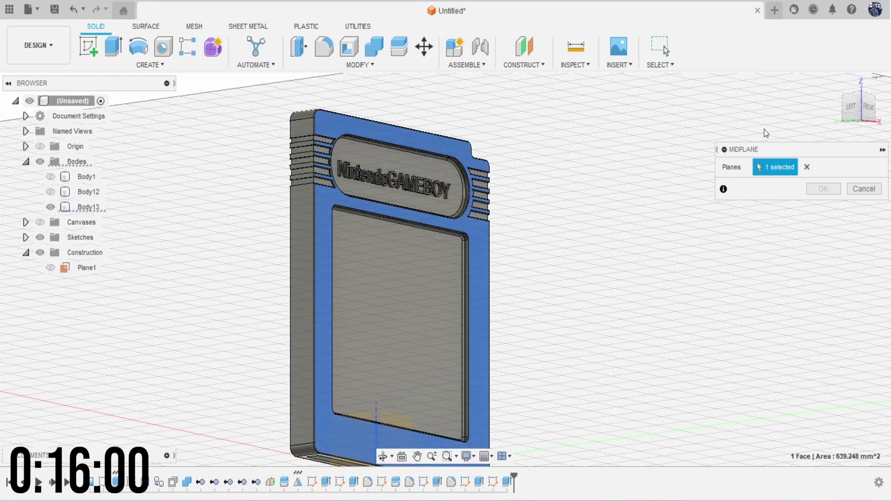
{"action": "left_click", "coordinate": [856, 95]}
{"action": "left_click", "coordinate": [475, 280]}
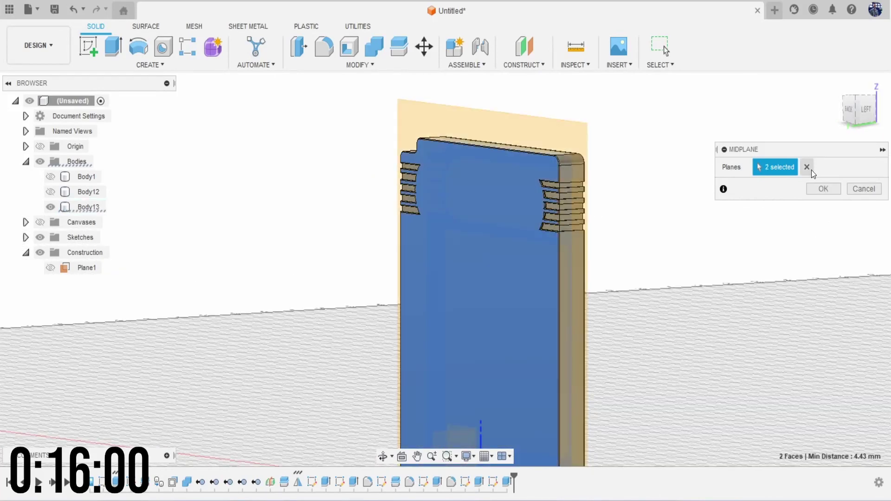
{"action": "left_click", "coordinate": [821, 192]}
{"action": "left_click_drag", "start_coordinate": [863, 112], "coordinate": [779, 109]}
Step: Split the cartridge body with Plane2 to create Body14, then hide Plane2
{"action": "left_click", "coordinate": [399, 46]}
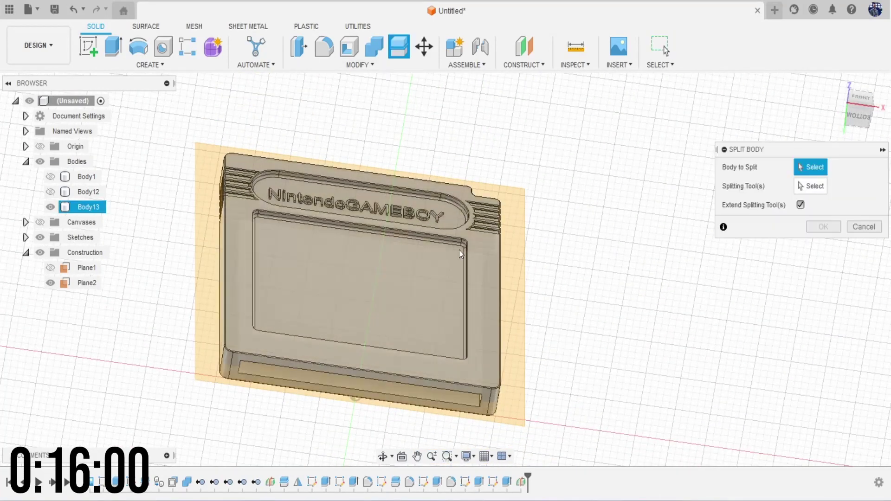
{"action": "left_click", "coordinate": [490, 283]}
{"action": "left_click", "coordinate": [808, 187]}
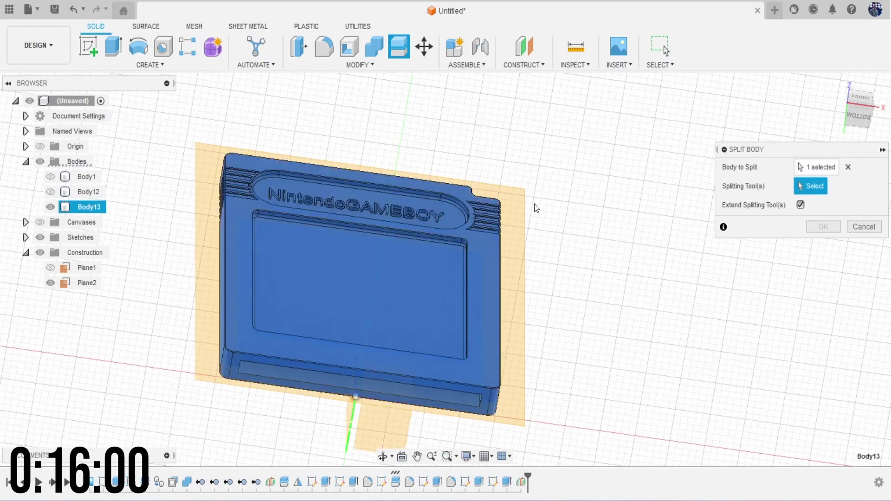
{"action": "left_click", "coordinate": [514, 205]}
{"action": "left_click", "coordinate": [822, 209]}
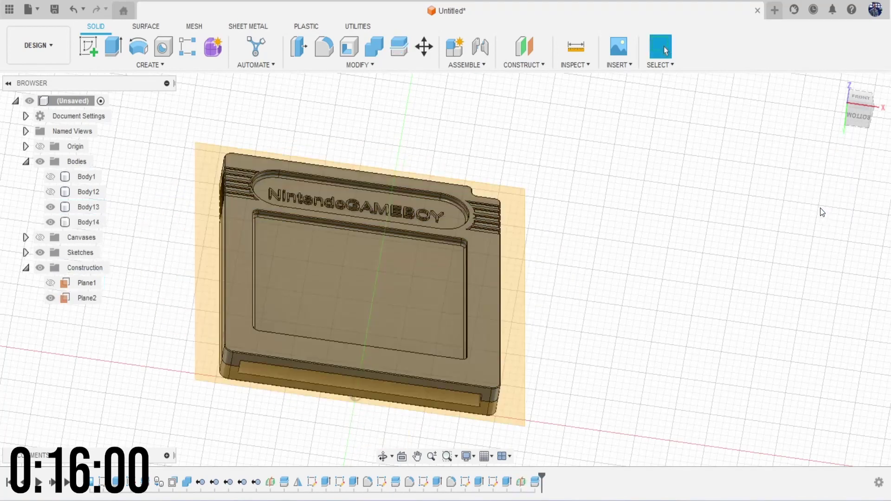
{"action": "left_click", "coordinate": [50, 298]}
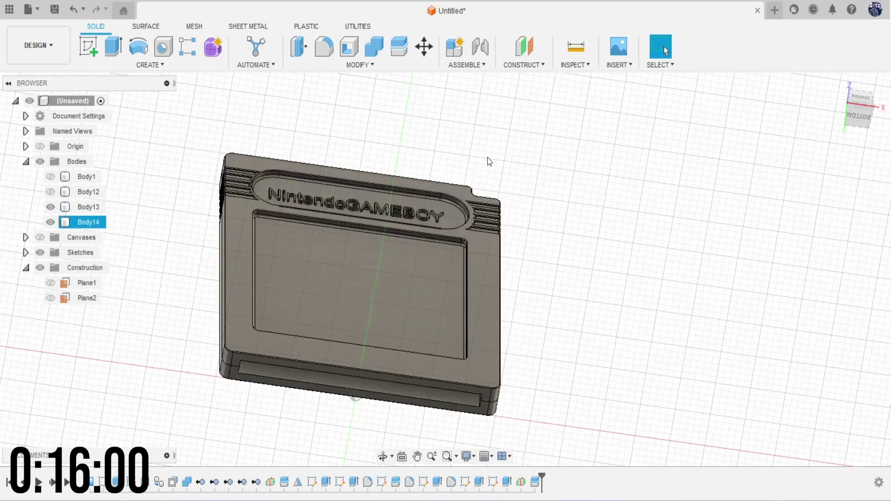
Step: Start a new sketch on Body14's inner face from the bottom view
{"action": "mouse_move", "coordinate": [445, 274]}
{"action": "middle_mouse_down", "text": "shift"}
{"action": "mouse_move", "coordinate": [501, 276]}
{"action": "mouse_move", "coordinate": [498, 303]}
{"action": "mouse_move", "coordinate": [519, 350]}
{"action": "mouse_move", "coordinate": [445, 274]}
{"action": "mouse_move", "coordinate": [457, 294]}
{"action": "mouse_move", "coordinate": [403, 287]}
{"action": "mouse_move", "coordinate": [399, 206]}
{"action": "middle_mouse_up", "text": "shift"}
{"action": "middle_click_drag", "start_coordinate": [646, 223], "coordinate": [647, 182], "text": "shift"}
{"action": "left_click", "coordinate": [859, 105]}
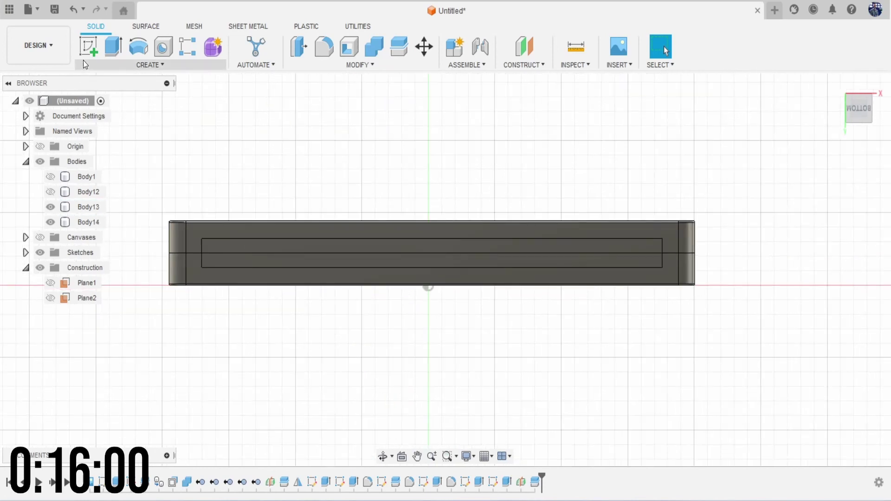
{"action": "left_click", "coordinate": [87, 49]}
{"action": "left_click", "coordinate": [272, 250]}
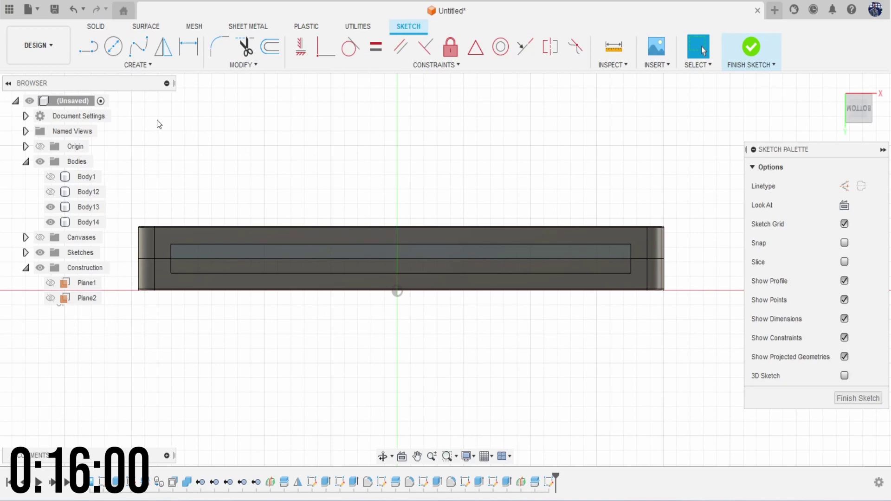
{"action": "left_click", "coordinate": [267, 48]}
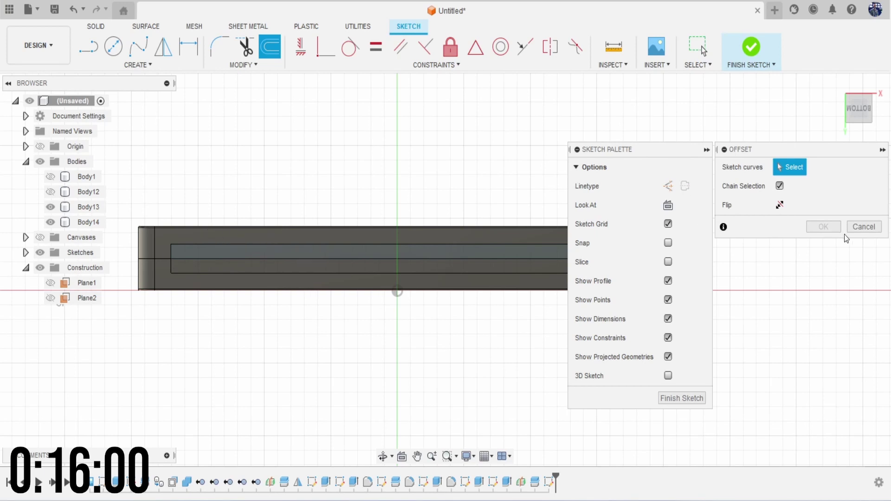
{"action": "left_click", "coordinate": [868, 228]}
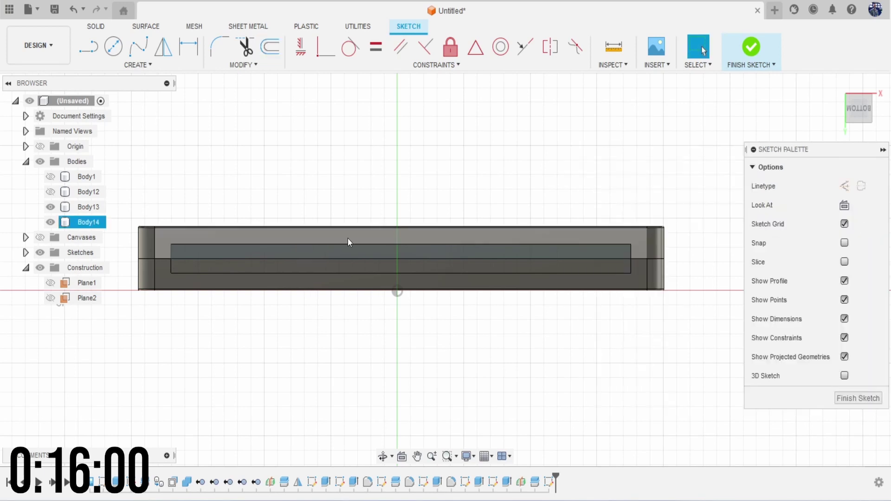
Step: Draw a corner-to-corner rectangle and offset it inward by 0.647 mm
{"action": "key", "text": "r"}
{"action": "scroll", "coordinate": [176, 266], "scroll_direction": "up", "scroll_amount": 1}
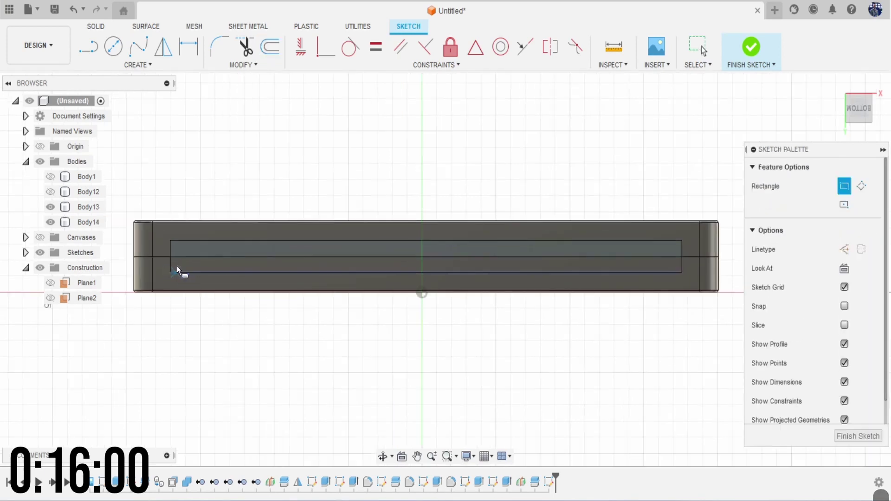
{"action": "left_click", "coordinate": [171, 240]}
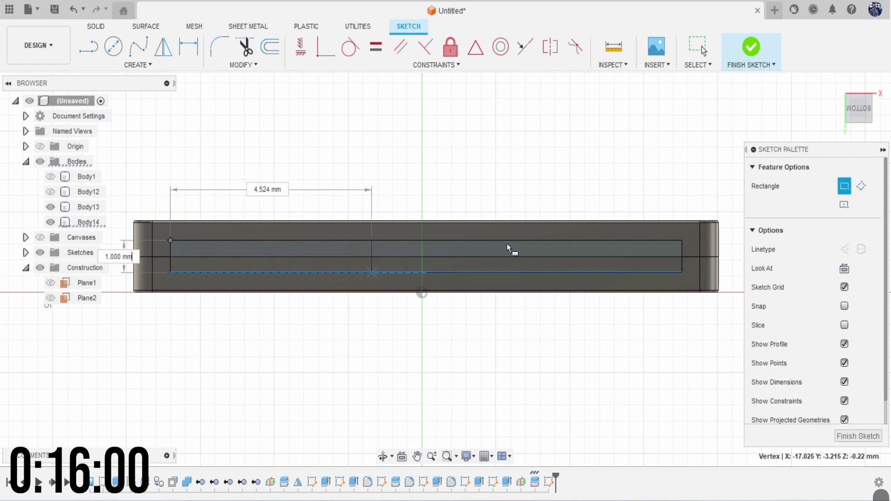
{"action": "left_click", "coordinate": [682, 273]}
{"action": "left_click", "coordinate": [271, 46]}
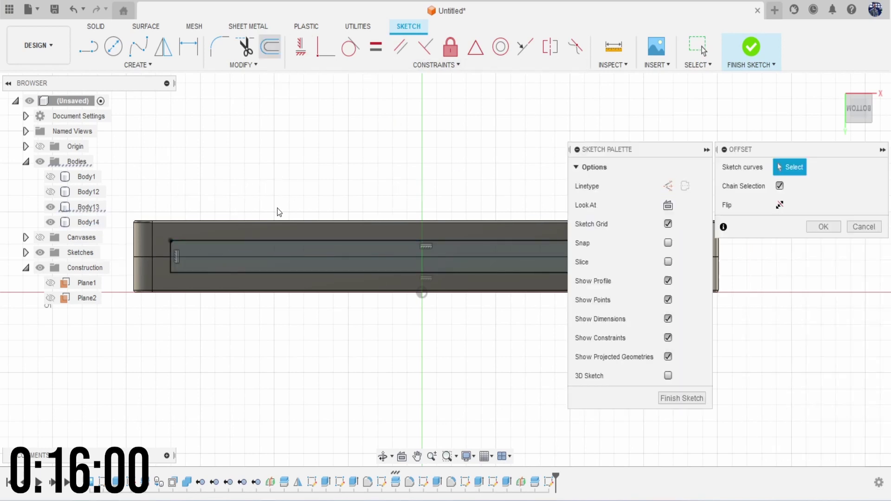
{"action": "left_click", "coordinate": [271, 241]}
{"action": "mouse_move", "coordinate": [272, 253]}
{"action": "left_mouse_down"}
{"action": "mouse_move", "coordinate": [270, 264]}
{"action": "mouse_move", "coordinate": [269, 252]}
{"action": "mouse_move", "coordinate": [256, 251]}
{"action": "left_mouse_up"}
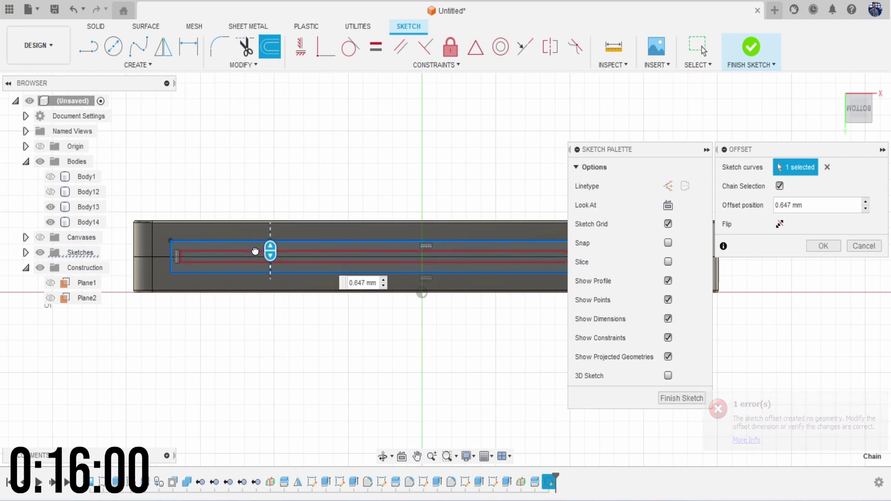
{"action": "left_click", "coordinate": [823, 246]}
Step: Extrude both thin strip profiles 32.296 mm to the bottom end face as new Body15
{"action": "key", "text": "e"}
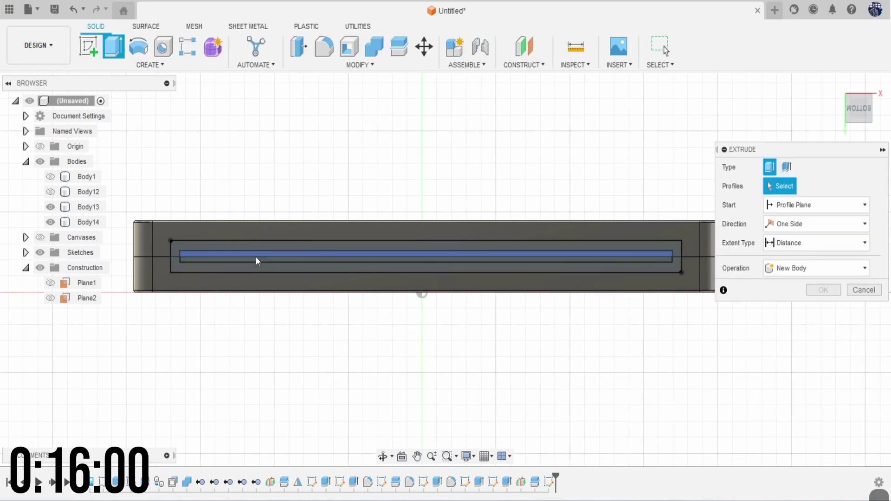
{"action": "left_click", "coordinate": [255, 257]}
{"action": "left_click", "coordinate": [255, 261]}
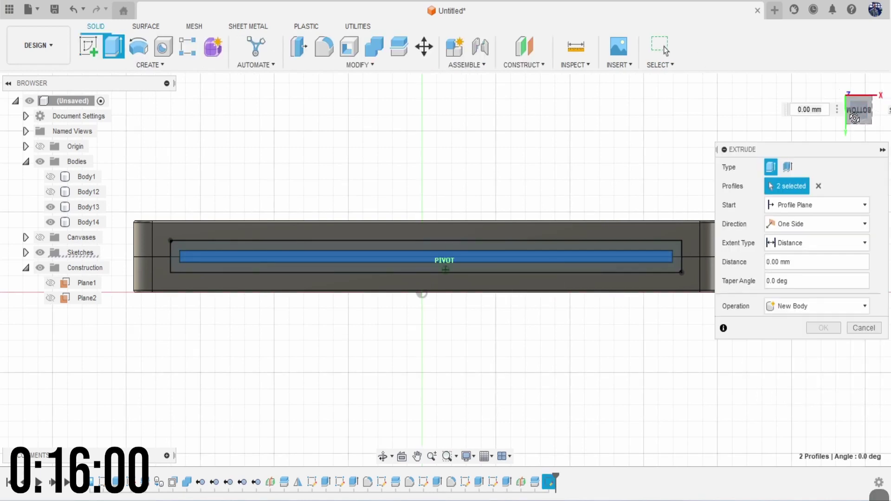
{"action": "left_click_drag", "start_coordinate": [854, 118], "coordinate": [857, 125]}
{"action": "scroll", "coordinate": [429, 301], "scroll_direction": "down", "scroll_amount": 3}
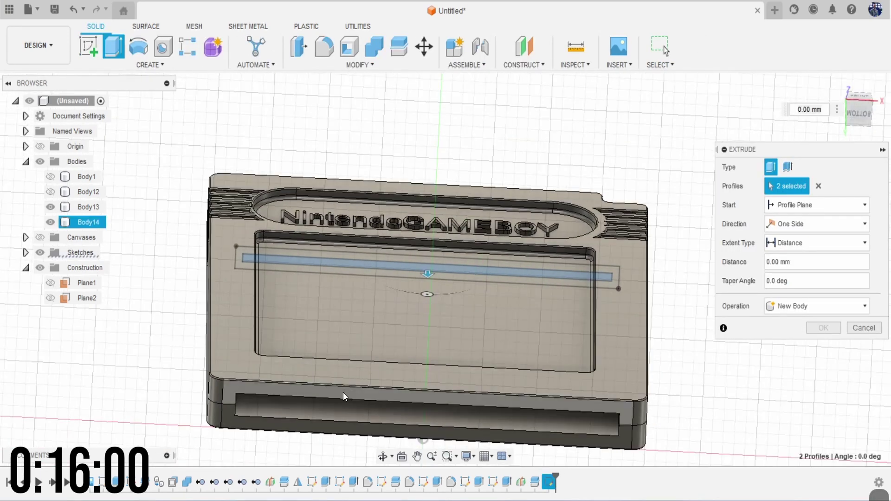
{"action": "left_click", "coordinate": [344, 392]}
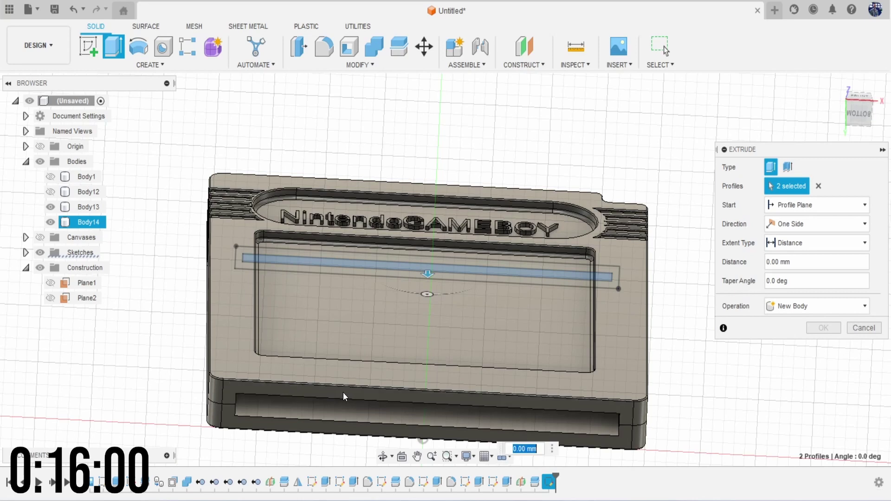
{"action": "left_click", "coordinate": [797, 305]}
{"action": "left_click", "coordinate": [810, 360]}
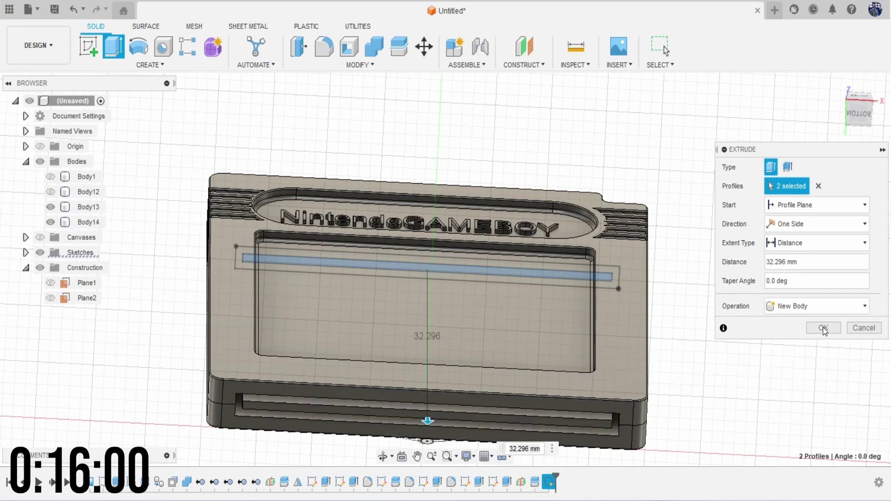
{"action": "left_click", "coordinate": [823, 328]}
{"action": "middle_click_drag", "start_coordinate": [720, 338], "coordinate": [639, 300]}
{"action": "left_click_drag", "start_coordinate": [859, 107], "coordinate": [849, 100]}
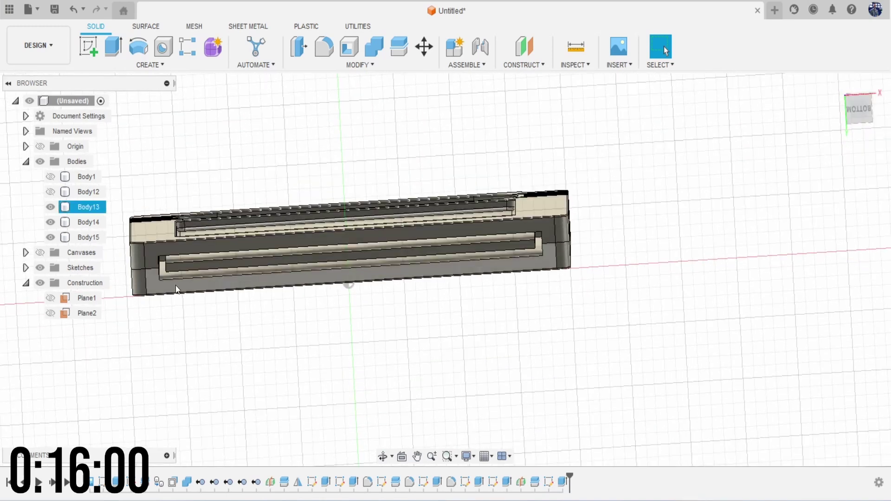
Step: Abandon a trial fillet on the recessed face and pan the front view left of centre
{"action": "scroll", "coordinate": [170, 280], "scroll_direction": "up", "scroll_amount": 5}
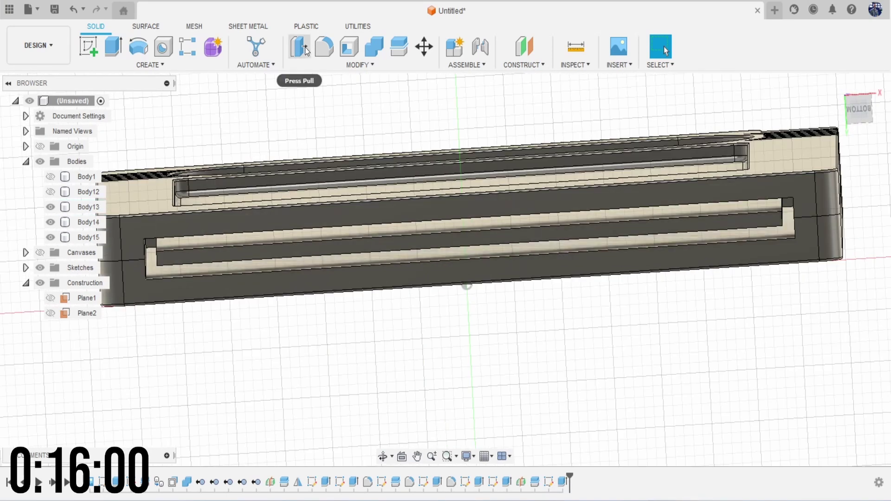
{"action": "left_click", "coordinate": [323, 47]}
{"action": "scroll", "coordinate": [186, 260], "scroll_direction": "up", "scroll_amount": 2}
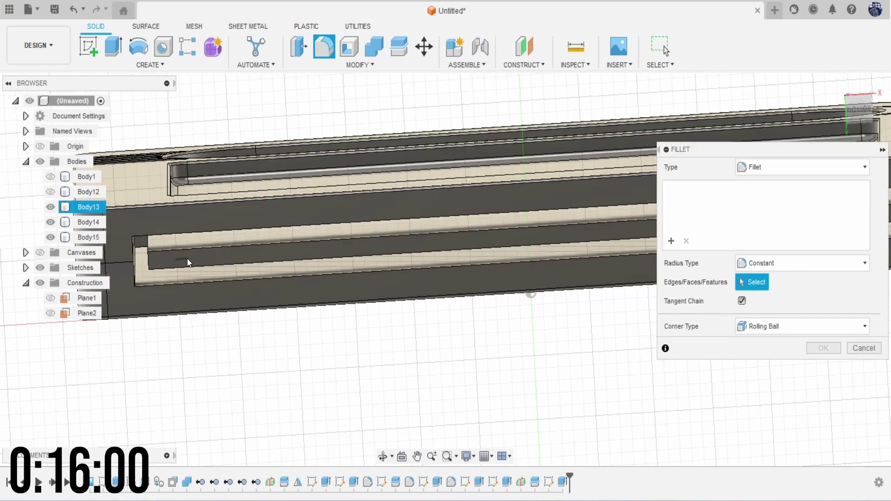
{"action": "left_click", "coordinate": [171, 255]}
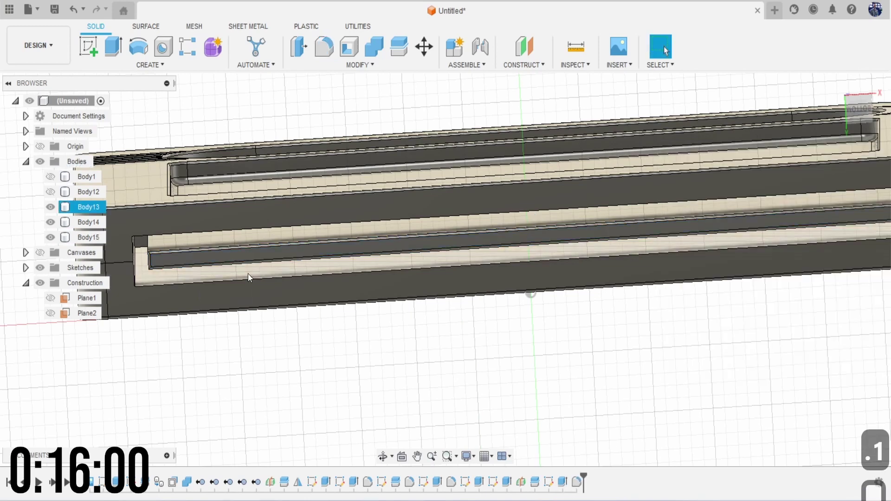
{"action": "scroll", "coordinate": [248, 273], "scroll_direction": "down", "scroll_amount": 5}
{"action": "key", "text": "Escape"}
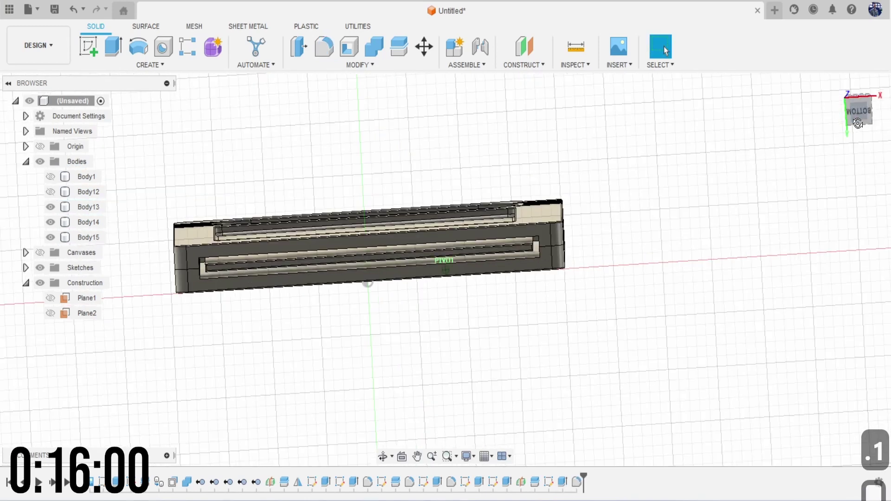
{"action": "left_click", "coordinate": [858, 123]}
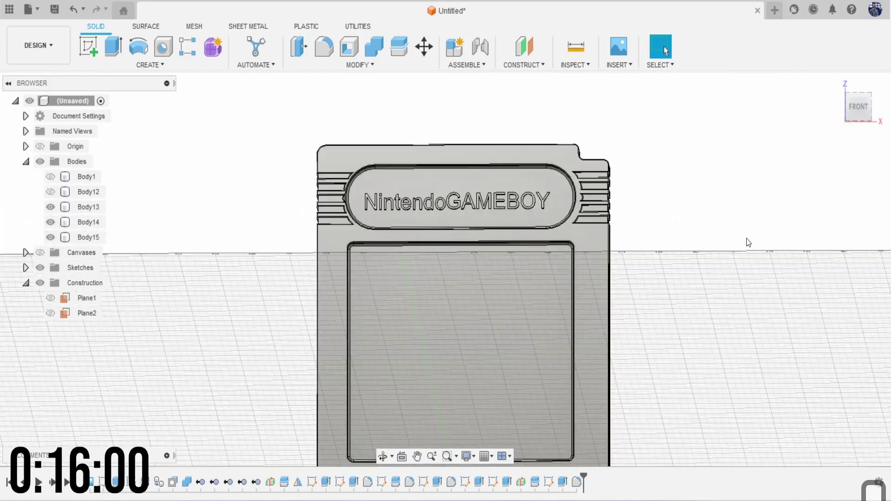
{"action": "scroll", "coordinate": [740, 230], "scroll_direction": "down", "scroll_amount": 3}
{"action": "middle_click_drag", "start_coordinate": [732, 221], "coordinate": [523, 182]}
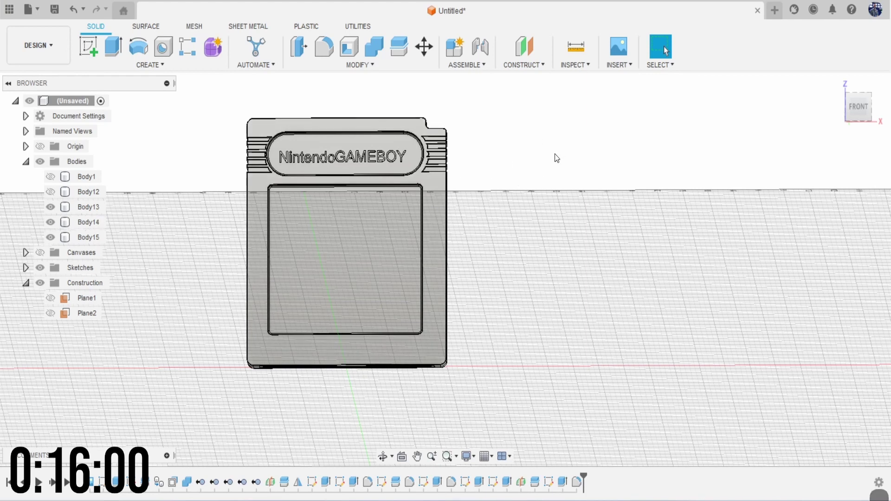
Step: Apply the Nylon 12 plastic appearance from the library to the cartridge body
{"action": "key", "text": "a"}
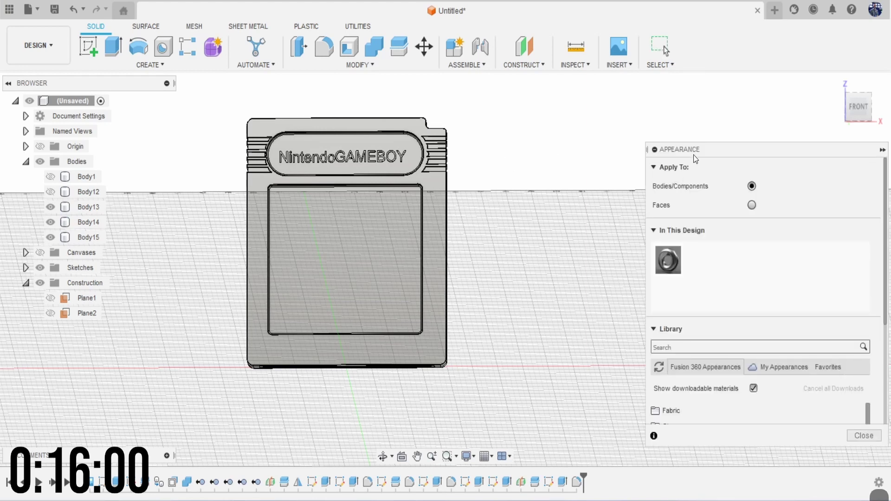
{"action": "left_click_drag", "start_coordinate": [695, 159], "coordinate": [581, 96]}
{"action": "scroll", "coordinate": [605, 341], "scroll_direction": "down", "scroll_amount": 5}
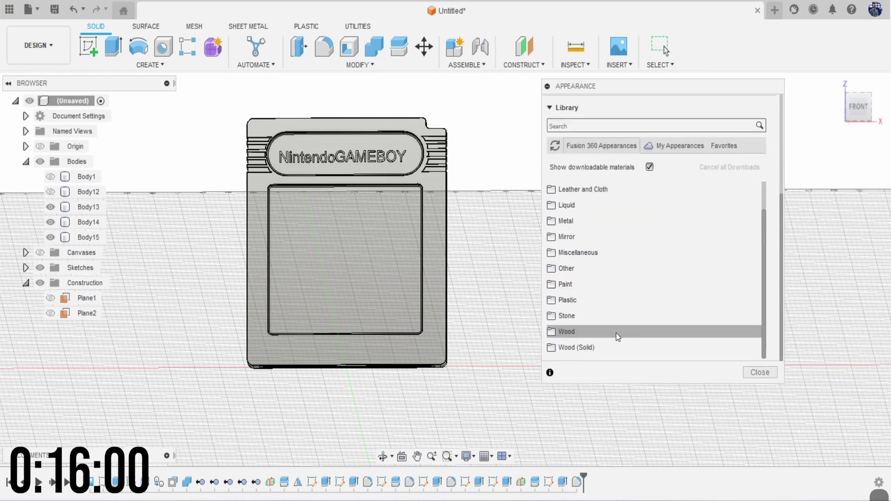
{"action": "left_click", "coordinate": [568, 300]}
{"action": "scroll", "coordinate": [637, 295], "scroll_direction": "down", "scroll_amount": 3}
{"action": "scroll", "coordinate": [674, 250], "scroll_direction": "down", "scroll_amount": 2}
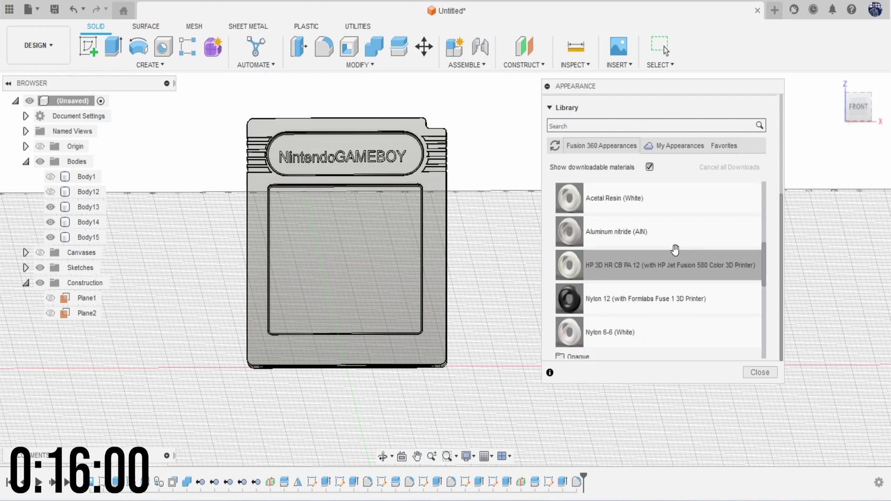
{"action": "scroll", "coordinate": [692, 260], "scroll_direction": "down", "scroll_amount": 5}
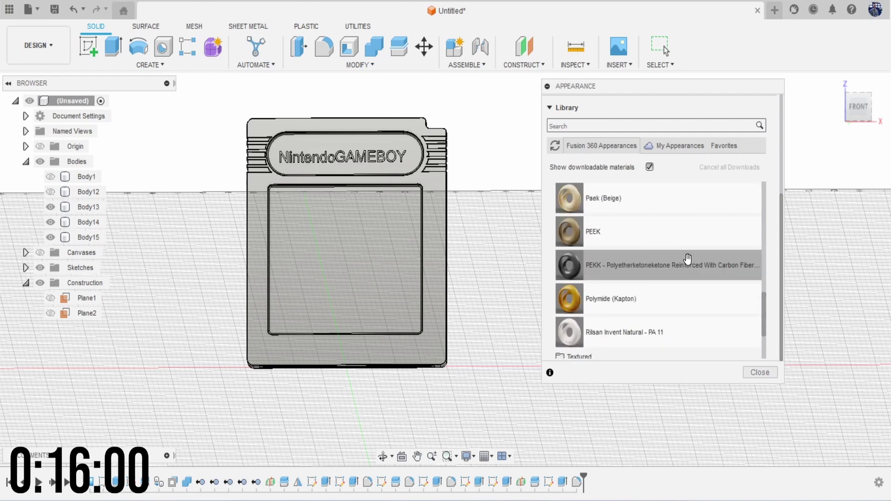
{"action": "scroll", "coordinate": [689, 297], "scroll_direction": "down", "scroll_amount": 3}
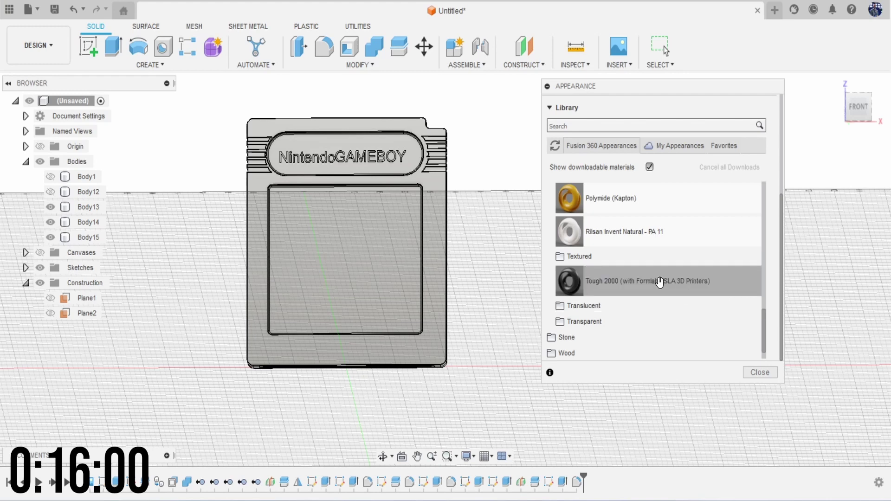
{"action": "scroll", "coordinate": [699, 264], "scroll_direction": "up", "scroll_amount": 3}
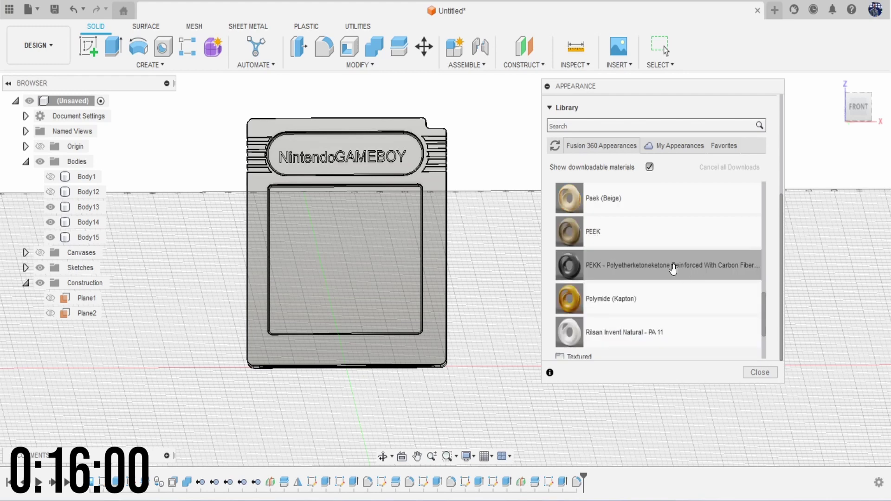
{"action": "scroll", "coordinate": [673, 269], "scroll_direction": "up", "scroll_amount": 3}
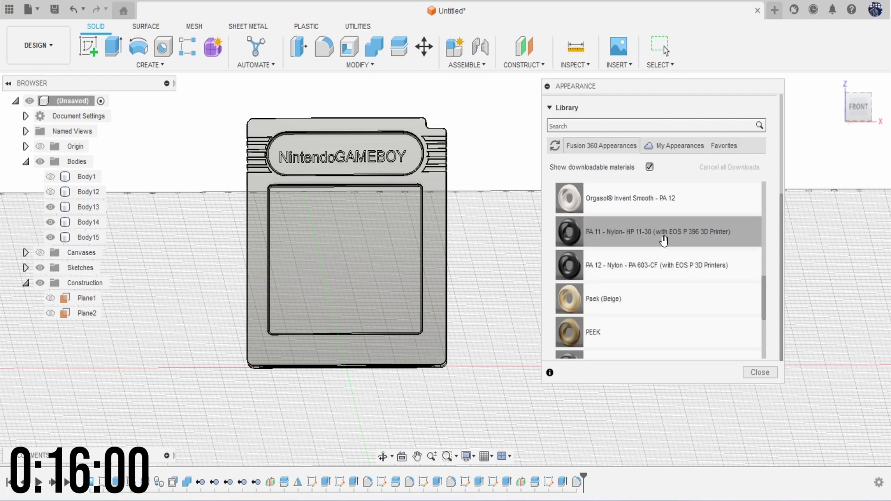
{"action": "scroll", "coordinate": [663, 246], "scroll_direction": "up", "scroll_amount": 3}
{"action": "scroll", "coordinate": [651, 279], "scroll_direction": "up", "scroll_amount": 3}
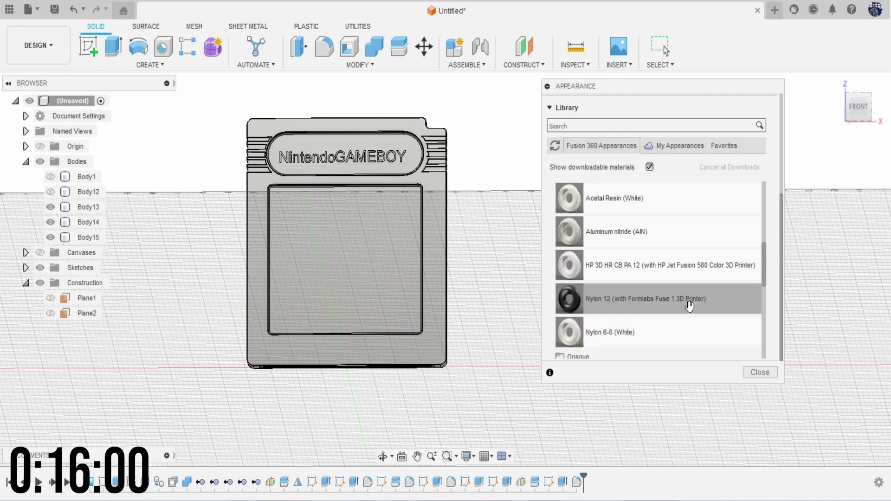
{"action": "left_click_drag", "start_coordinate": [688, 306], "coordinate": [443, 247]}
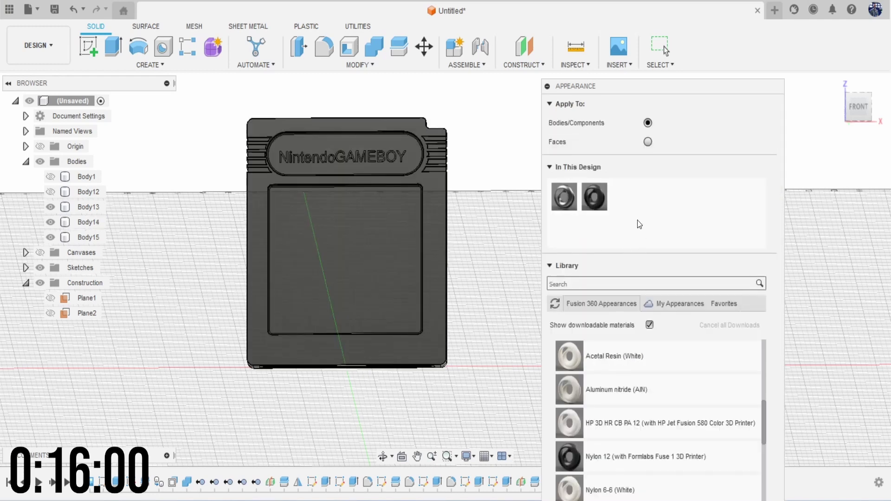
Step: Edit Nylon 12 to grey 125/125/125 with reflectance 0.024 and roughness 0.456
{"action": "double_click", "coordinate": [594, 200]}
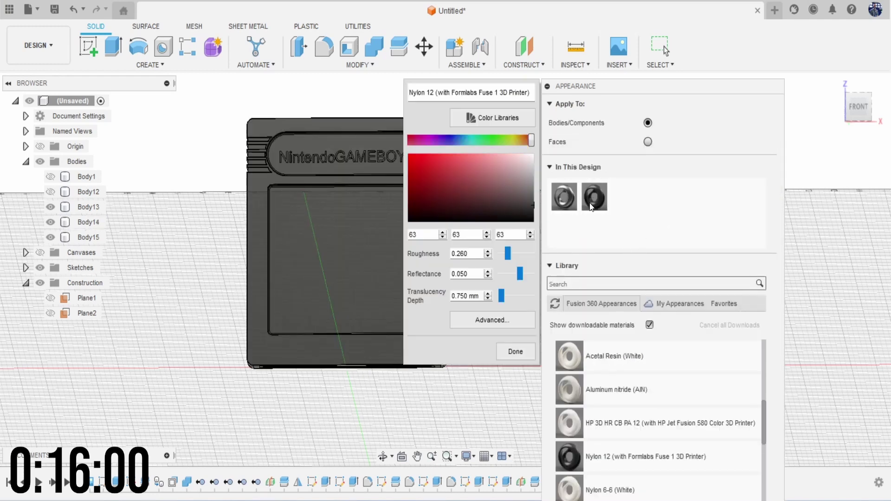
{"action": "left_click_drag", "start_coordinate": [520, 274], "coordinate": [499, 274]}
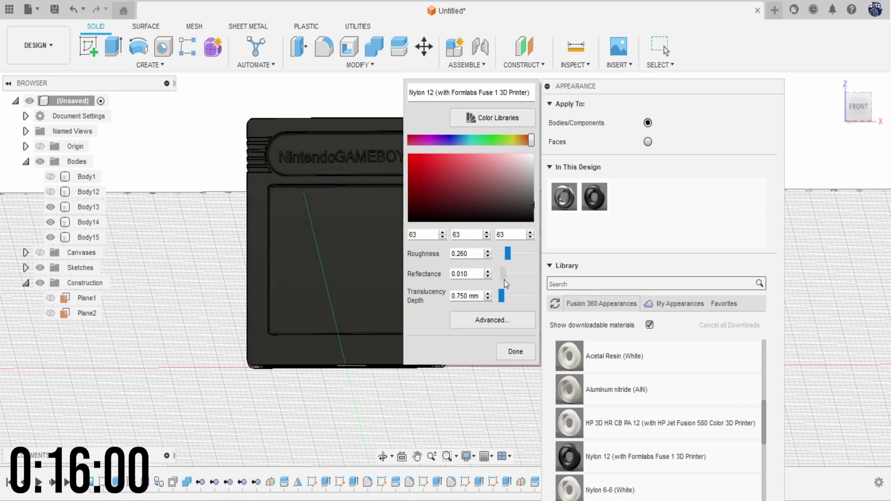
{"action": "key", "text": "ctrl+z"}
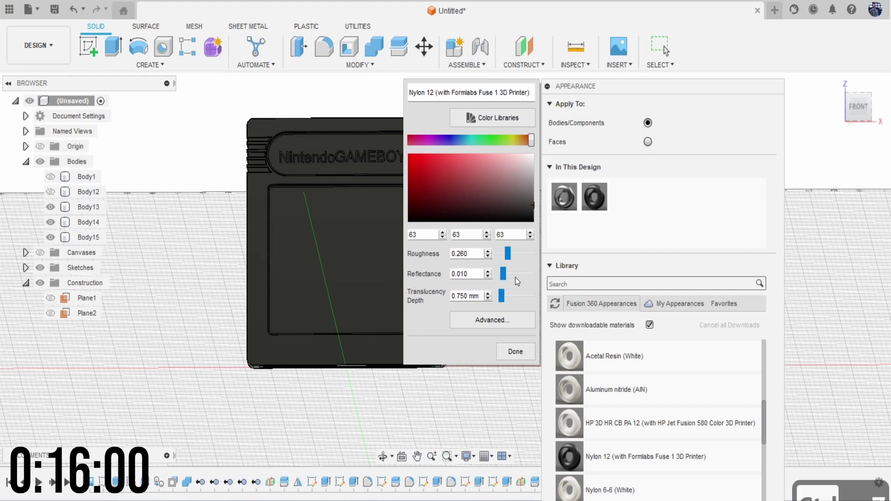
{"action": "key", "text": "ctrl+z"}
{"action": "left_click_drag", "start_coordinate": [506, 278], "coordinate": [513, 258]}
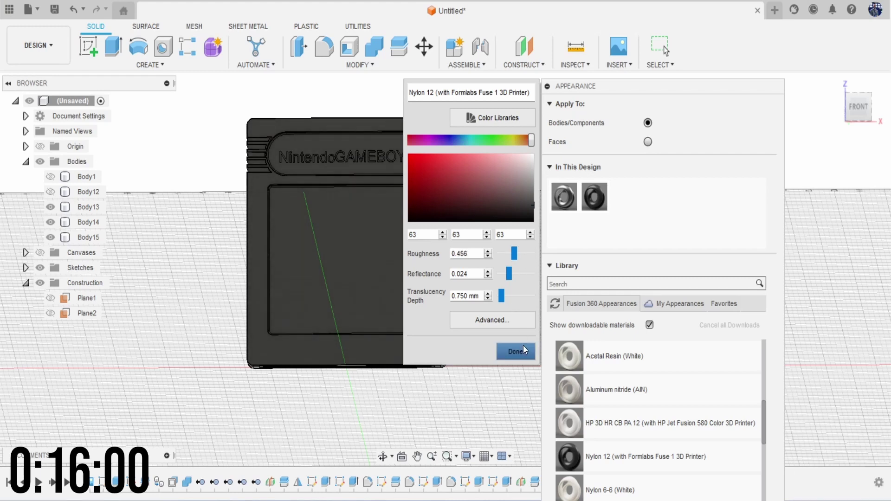
{"action": "mouse_move", "coordinate": [525, 192]}
{"action": "left_mouse_down"}
{"action": "mouse_move", "coordinate": [536, 189]}
{"action": "mouse_move", "coordinate": [547, 208]}
{"action": "mouse_move", "coordinate": [547, 179]}
{"action": "mouse_move", "coordinate": [549, 193]}
{"action": "left_mouse_up"}
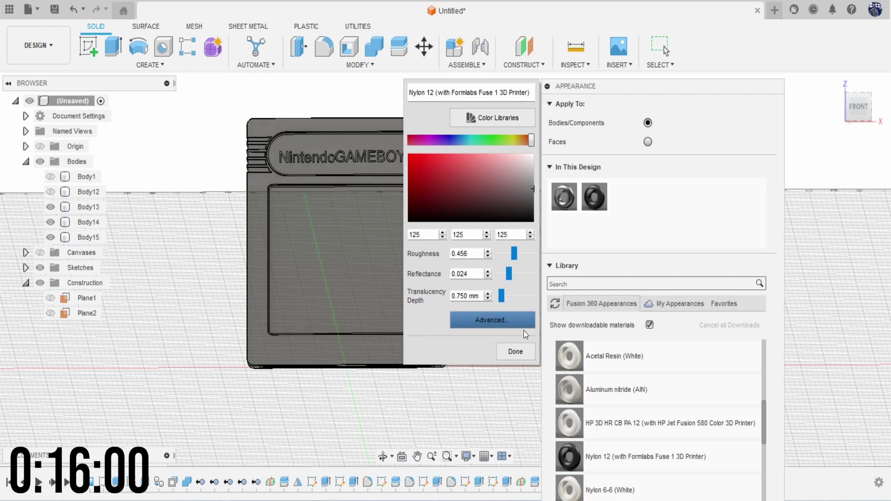
{"action": "left_click", "coordinate": [516, 352]}
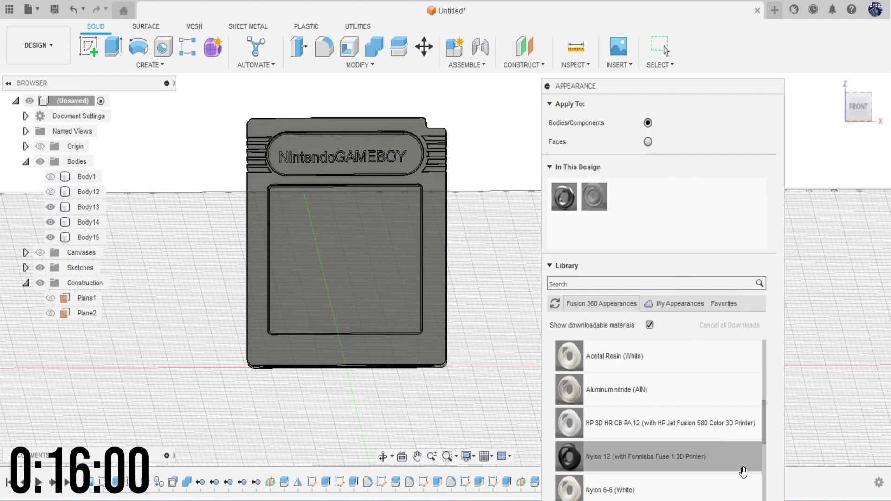
{"action": "left_click_drag", "start_coordinate": [639, 87], "coordinate": [622, 37]}
Step: Start a new decal using the gameboy cartridge lable.png image from the computer
{"action": "left_click", "coordinate": [742, 476]}
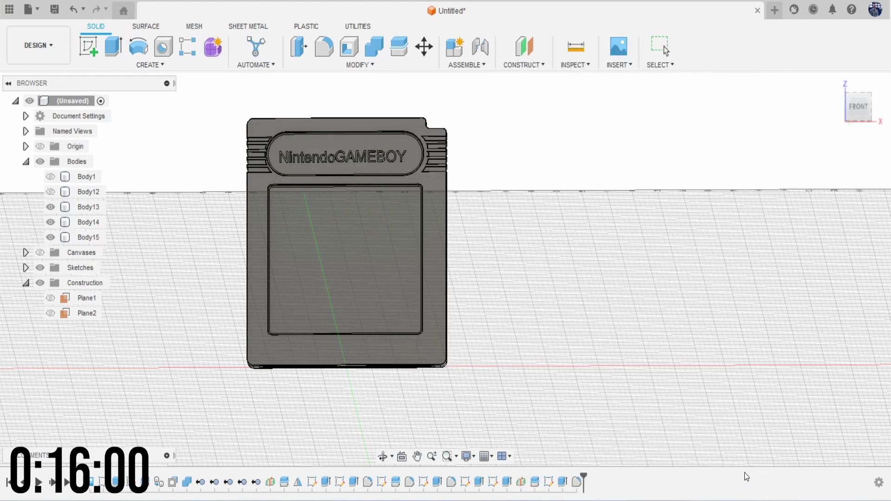
{"action": "left_click", "coordinate": [619, 65]}
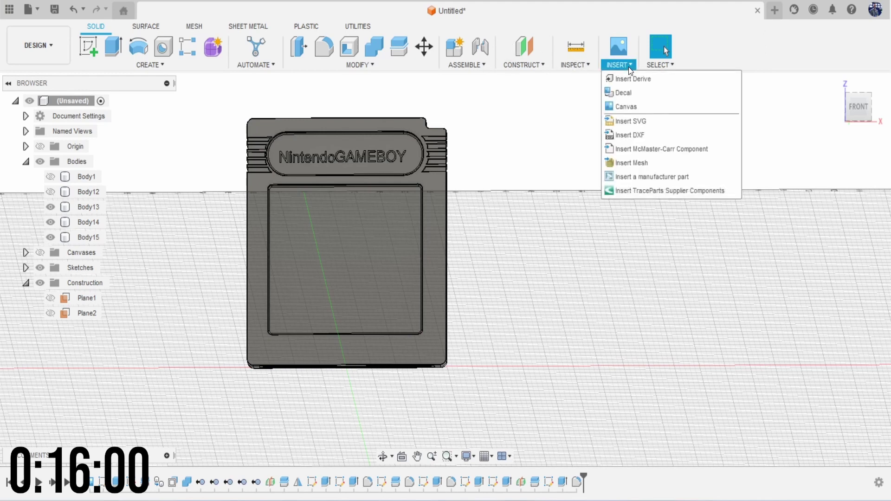
{"action": "left_click", "coordinate": [650, 95]}
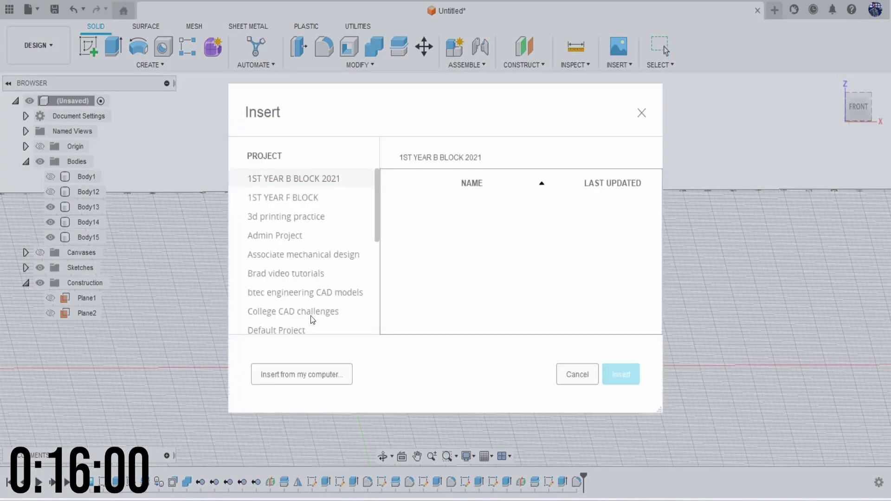
{"action": "left_click", "coordinate": [299, 373]}
{"action": "scroll", "coordinate": [306, 224], "scroll_direction": "down", "scroll_amount": 5}
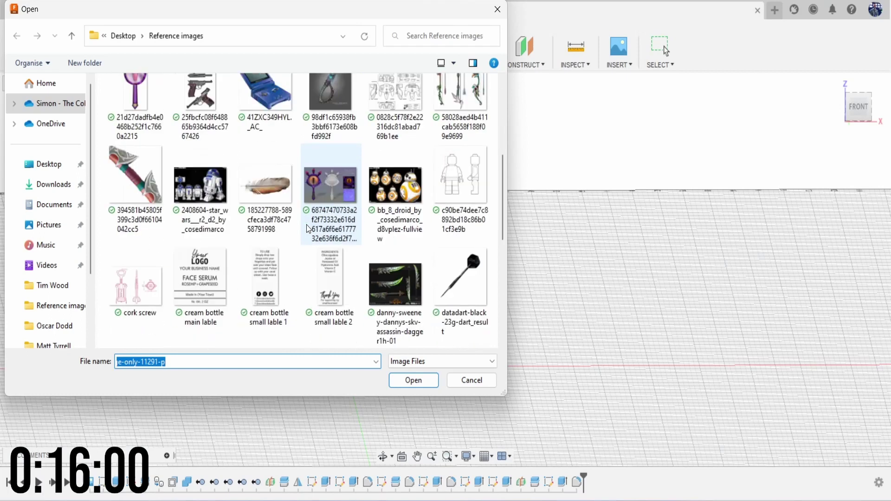
{"action": "scroll", "coordinate": [306, 224], "scroll_direction": "up", "scroll_amount": 2}
{"action": "scroll", "coordinate": [306, 225], "scroll_direction": "up", "scroll_amount": 2}
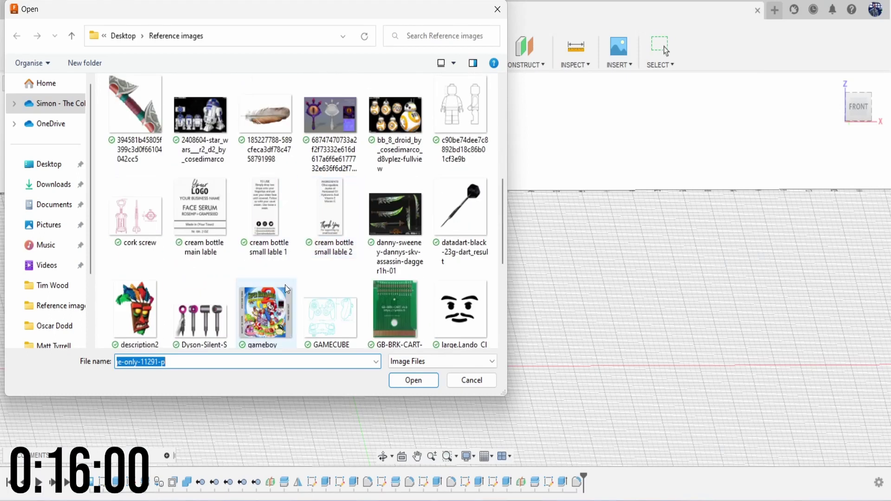
{"action": "double_click", "coordinate": [268, 310]}
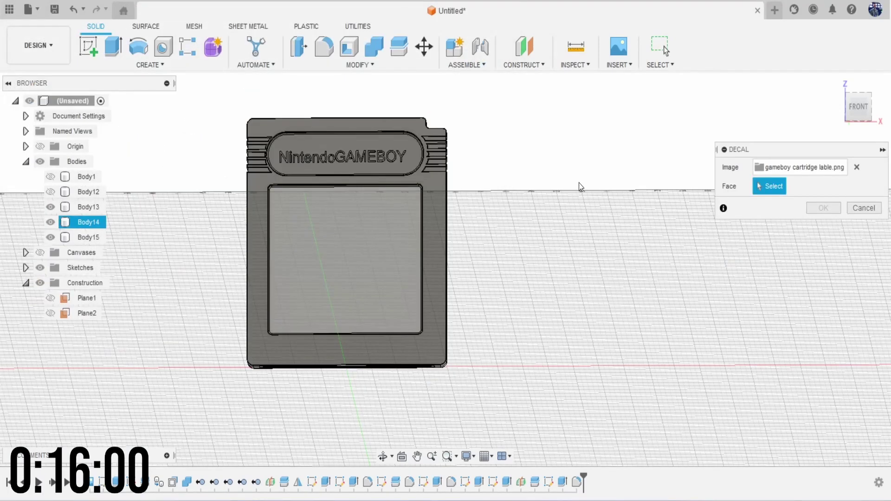
Step: Place the label decal on the front label face, moving and enlarging it to fill the recess
{"action": "left_click", "coordinate": [358, 221]}
{"action": "left_click", "coordinate": [864, 109]}
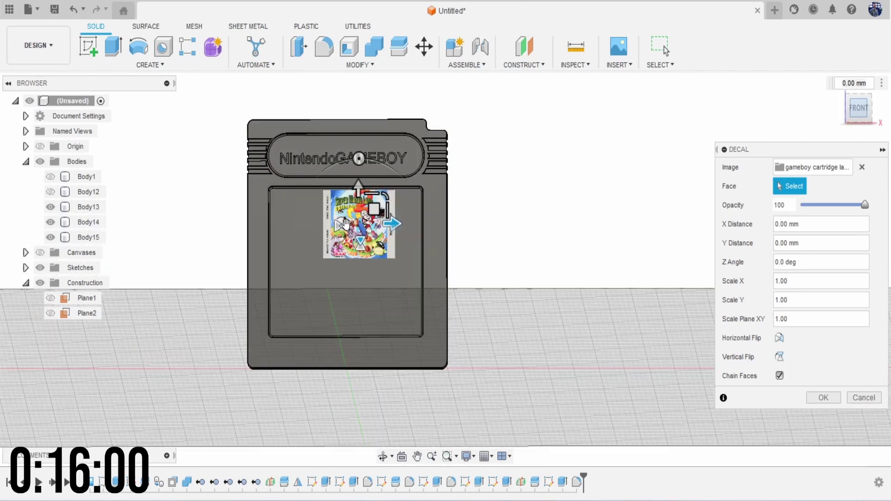
{"action": "left_click_drag", "start_coordinate": [369, 263], "coordinate": [363, 289]}
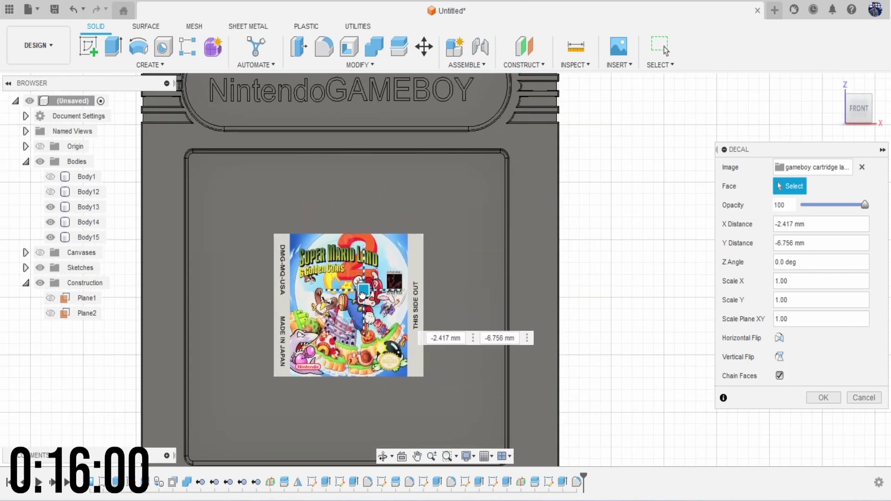
{"action": "scroll", "coordinate": [406, 269], "scroll_direction": "down", "scroll_amount": 5}
{"action": "left_click_drag", "start_coordinate": [408, 254], "coordinate": [451, 245]}
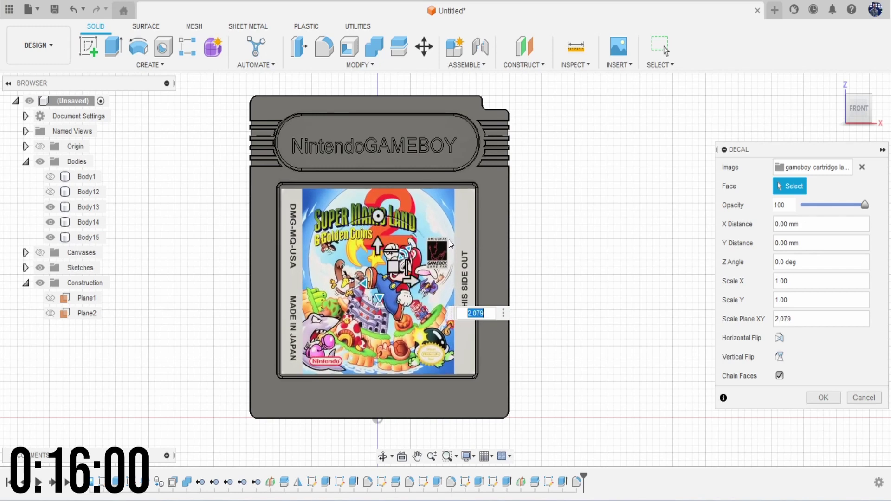
{"action": "left_click_drag", "start_coordinate": [380, 245], "coordinate": [379, 244]}
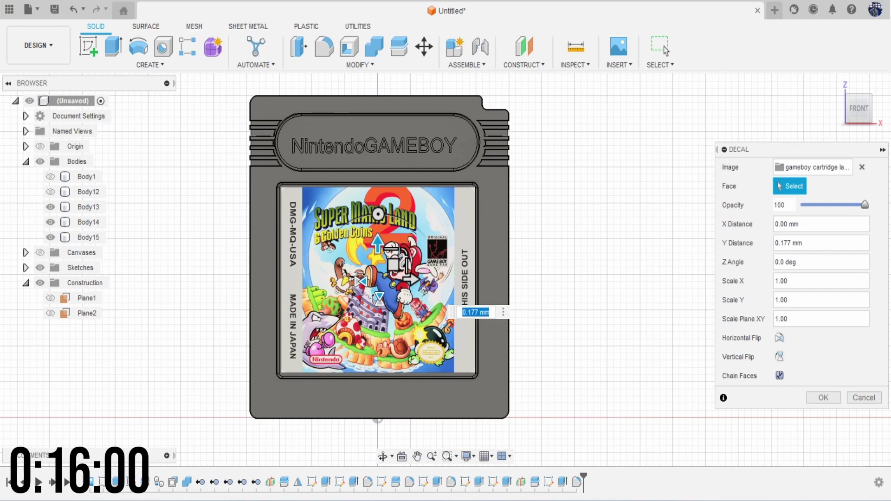
{"action": "left_click", "coordinate": [779, 376]}
{"action": "left_click", "coordinate": [823, 397]}
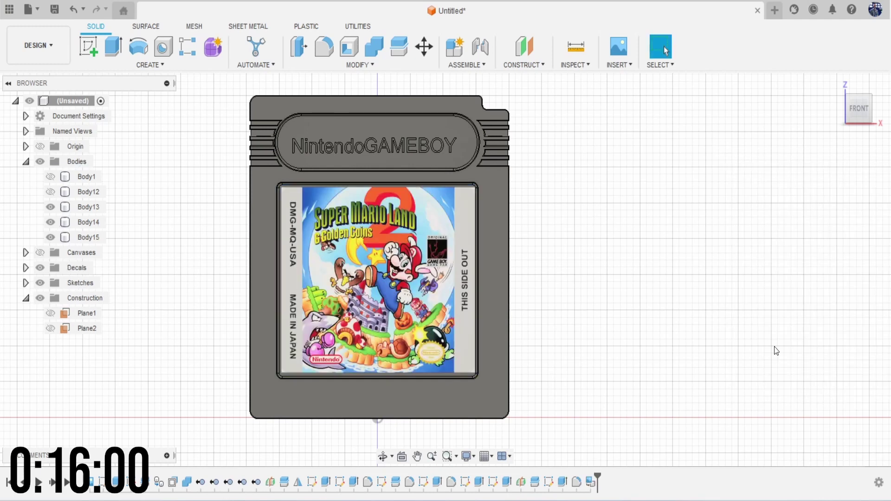
{"action": "scroll", "coordinate": [670, 251], "scroll_direction": "down", "scroll_amount": 3}
Step: Hide the label body Body14 and return to a front view of the inner body
{"action": "left_click", "coordinate": [859, 123]}
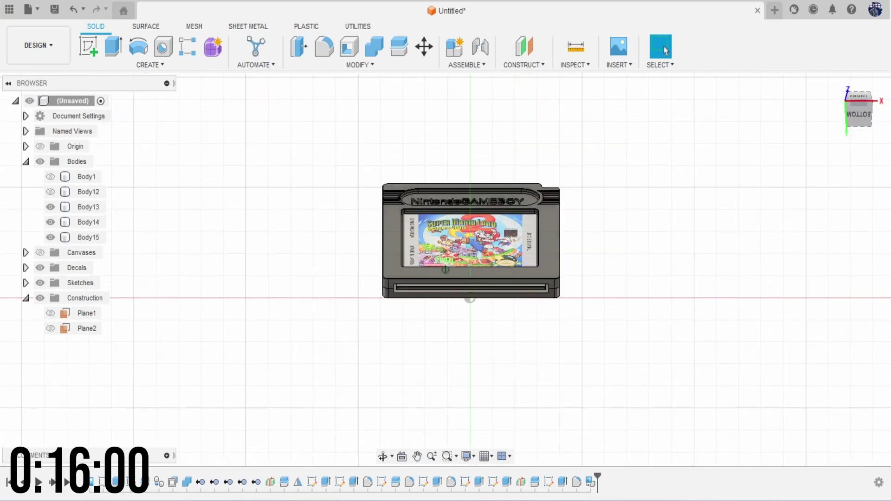
{"action": "scroll", "coordinate": [439, 303], "scroll_direction": "up", "scroll_amount": 2}
{"action": "scroll", "coordinate": [439, 304], "scroll_direction": "up", "scroll_amount": 2}
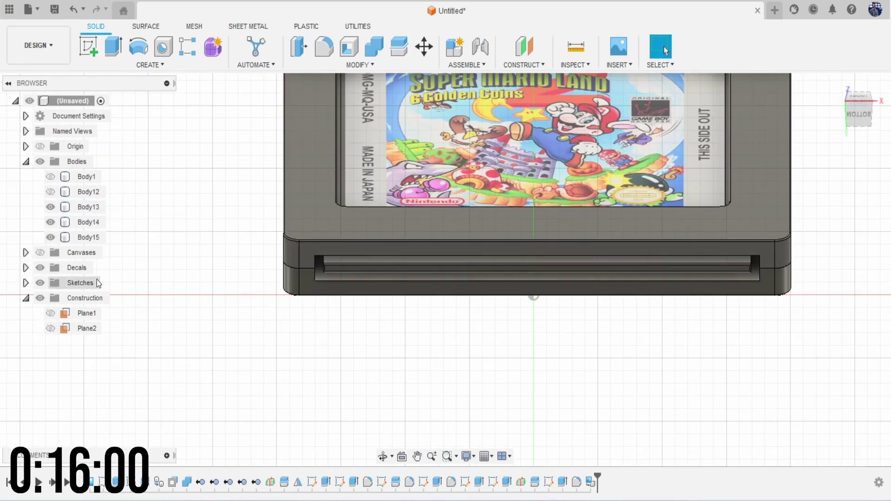
{"action": "left_click", "coordinate": [51, 208]}
{"action": "left_click", "coordinate": [51, 207]}
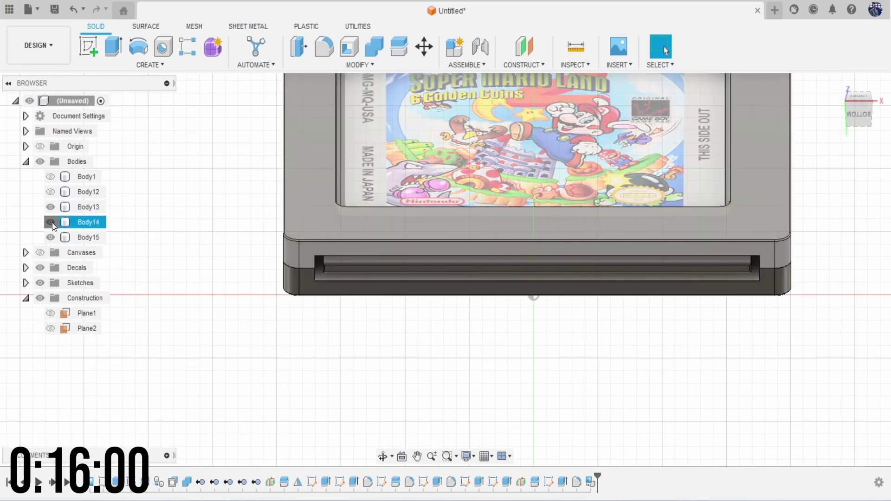
{"action": "left_click", "coordinate": [51, 222]}
{"action": "scroll", "coordinate": [286, 244], "scroll_direction": "down", "scroll_amount": 3}
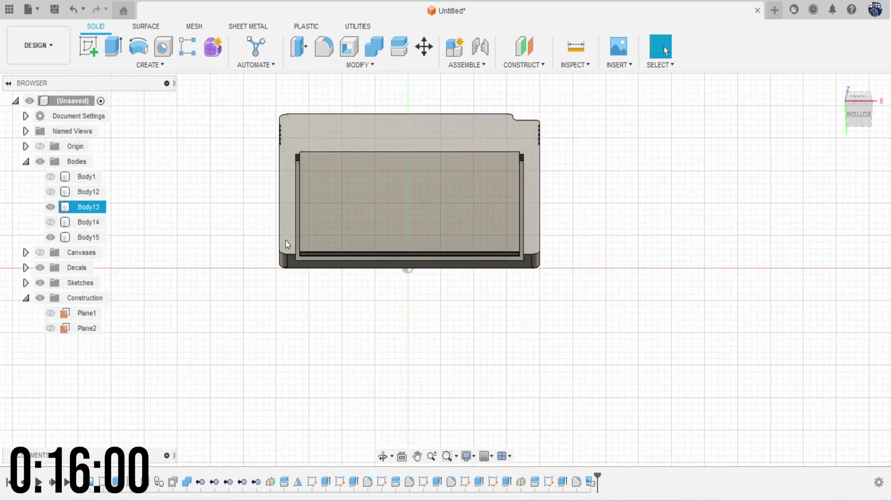
{"action": "left_click", "coordinate": [859, 97]}
{"action": "scroll", "coordinate": [485, 314], "scroll_direction": "down", "scroll_amount": 2}
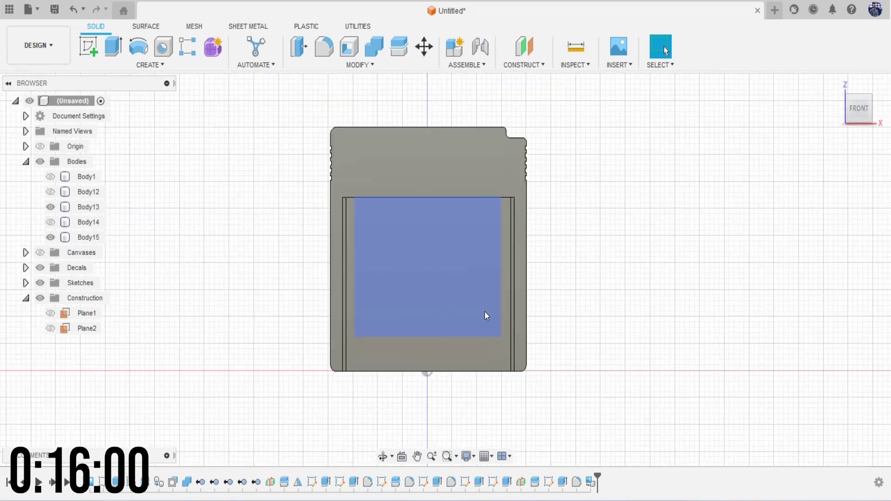
{"action": "middle_click_drag", "start_coordinate": [497, 279], "coordinate": [482, 246]}
Step: Start a second decal from the green GB-BRK-CART circuit-board image
{"action": "left_click", "coordinate": [619, 64]}
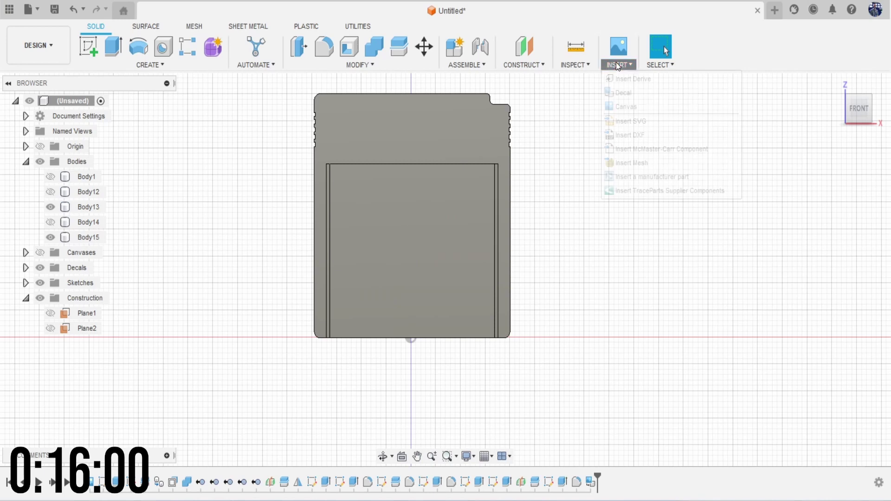
{"action": "left_click", "coordinate": [624, 93]}
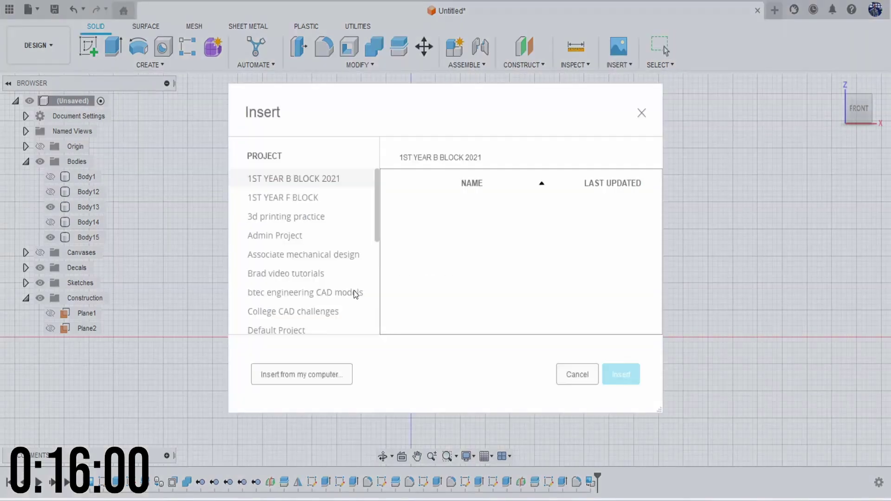
{"action": "left_click", "coordinate": [316, 383]}
{"action": "scroll", "coordinate": [342, 261], "scroll_direction": "down", "scroll_amount": 5}
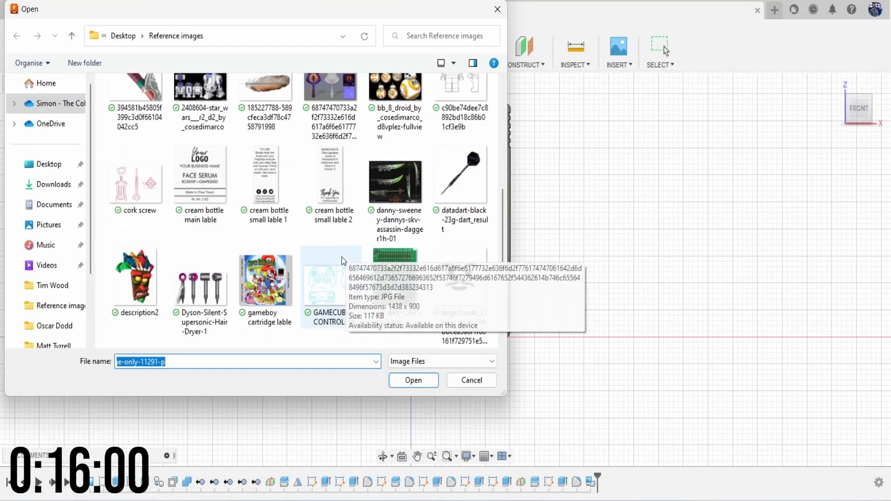
{"action": "double_click", "coordinate": [400, 262]}
Step: Apply the GB-BRK-CART decal to the inner face, shifted up, enlarged and limited to that face
{"action": "left_click", "coordinate": [413, 234]}
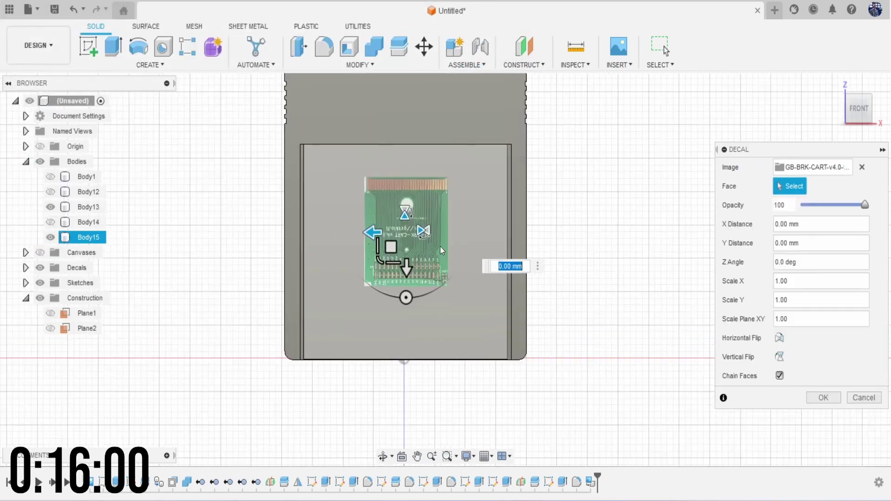
{"action": "scroll", "coordinate": [440, 246], "scroll_direction": "up", "scroll_amount": 1}
{"action": "left_click_drag", "start_coordinate": [403, 269], "coordinate": [415, 304]}
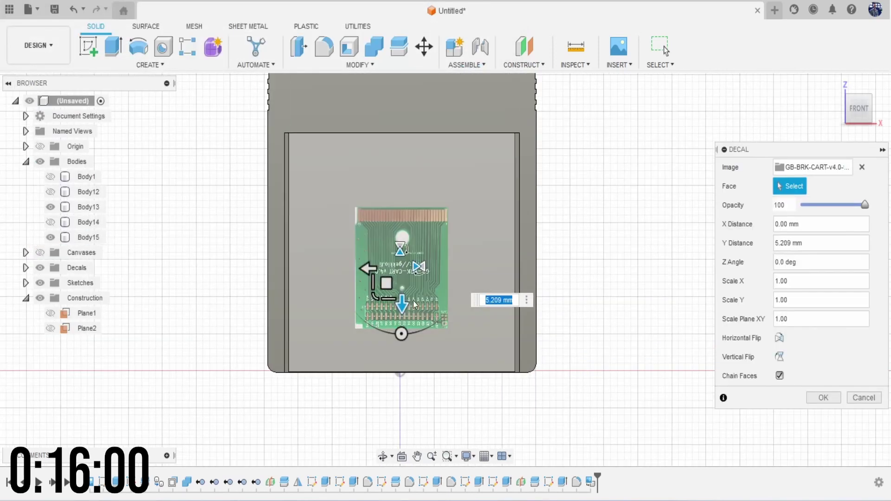
{"action": "left_click", "coordinate": [375, 304]}
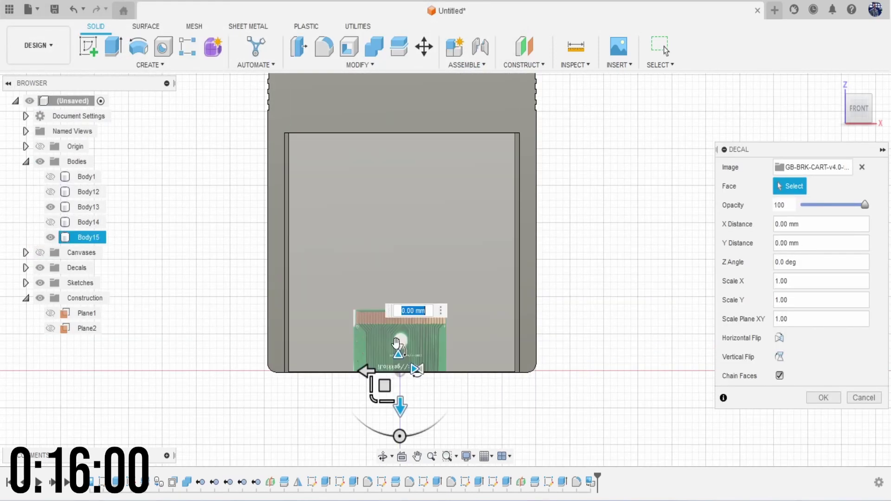
{"action": "left_click_drag", "start_coordinate": [398, 397], "coordinate": [398, 282]}
{"action": "left_click", "coordinate": [779, 375]}
{"action": "left_click", "coordinate": [839, 400]}
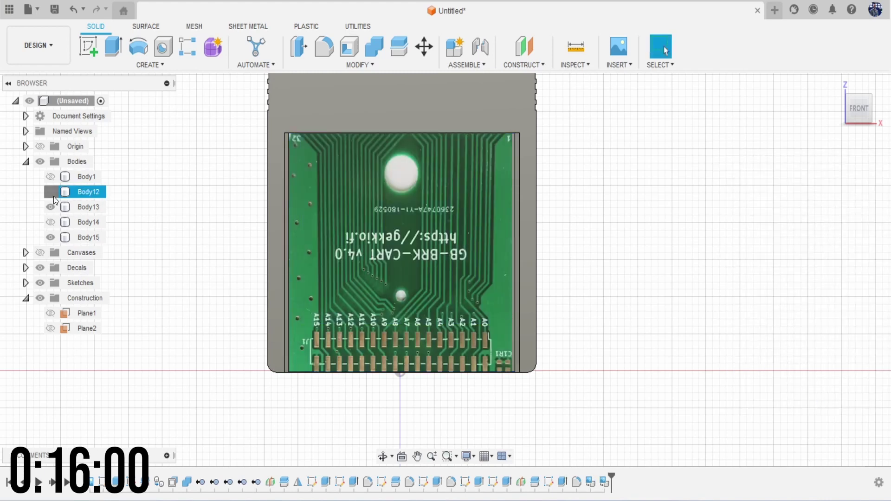
Step: Show Body14 again and orbit toward the cartridge's bottom edge
{"action": "left_click", "coordinate": [50, 224]}
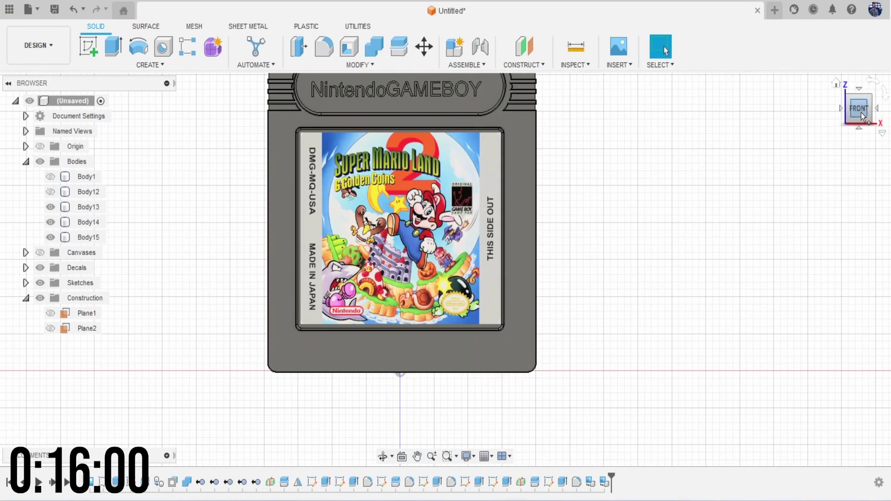
{"action": "mouse_move", "coordinate": [860, 116]}
{"action": "left_mouse_down"}
{"action": "mouse_move", "coordinate": [860, 5]}
{"action": "mouse_move", "coordinate": [857, 105]}
{"action": "mouse_move", "coordinate": [850, 88]}
{"action": "left_mouse_up"}
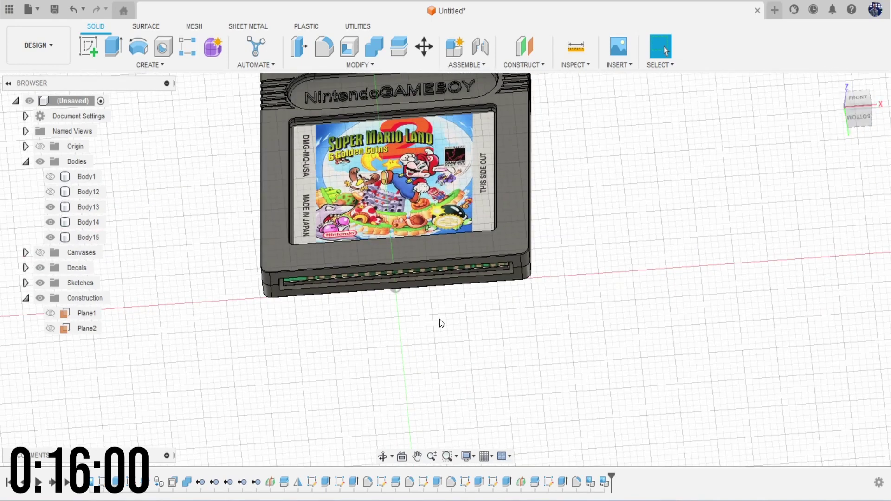
{"action": "scroll", "coordinate": [440, 322], "scroll_direction": "up", "scroll_amount": 3}
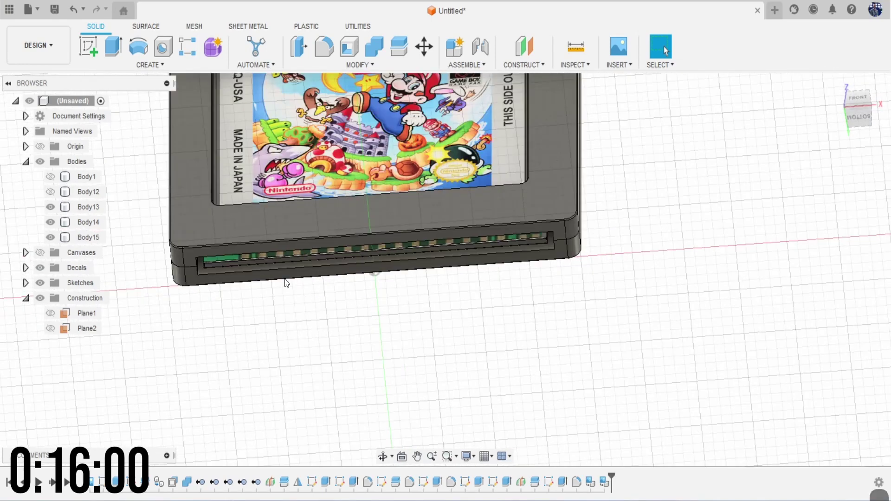
Step: Apply the Gold - Polished appearance, found by searching 'gold', to the Body15 connector contacts
{"action": "key", "text": "a"}
{"action": "scroll", "coordinate": [257, 266], "scroll_direction": "up", "scroll_amount": 5}
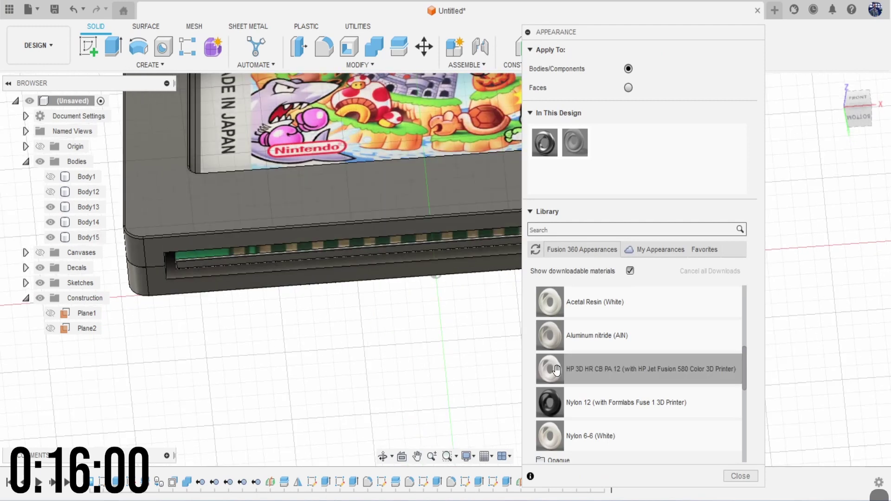
{"action": "scroll", "coordinate": [580, 371], "scroll_direction": "down", "scroll_amount": 3}
{"action": "scroll", "coordinate": [628, 374], "scroll_direction": "up", "scroll_amount": 10}
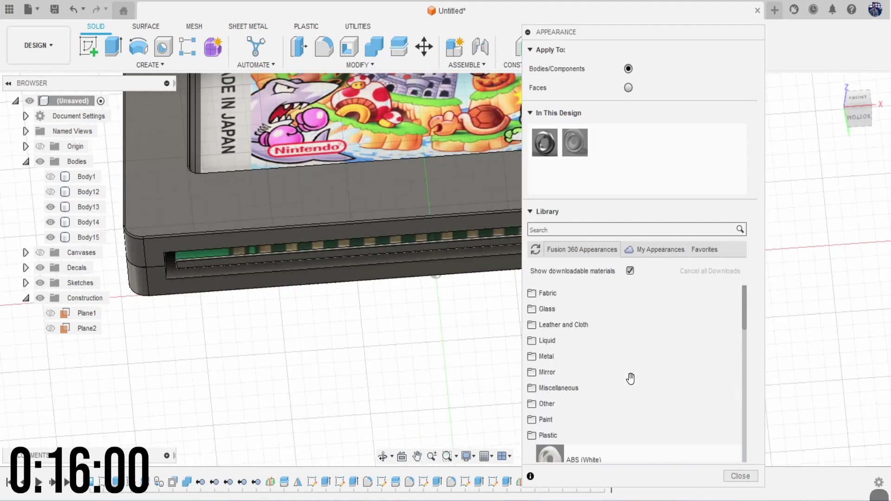
{"action": "left_click", "coordinate": [583, 231]}
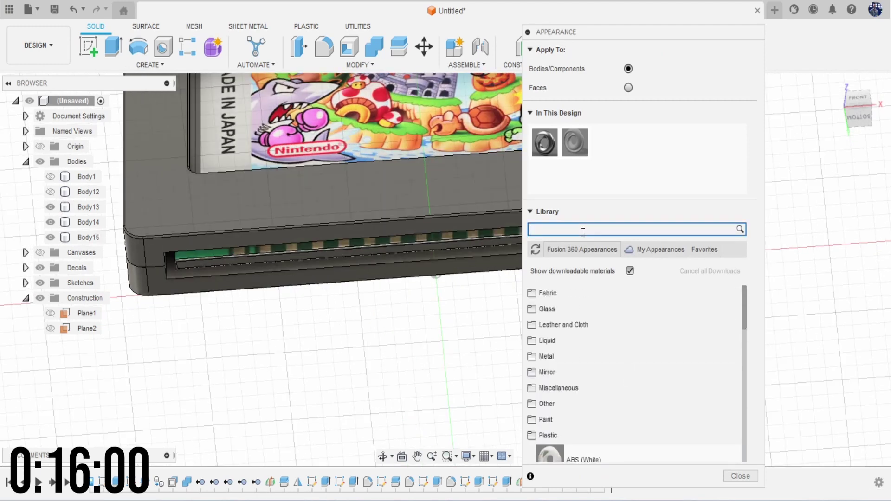
{"action": "type", "text": "gold"}
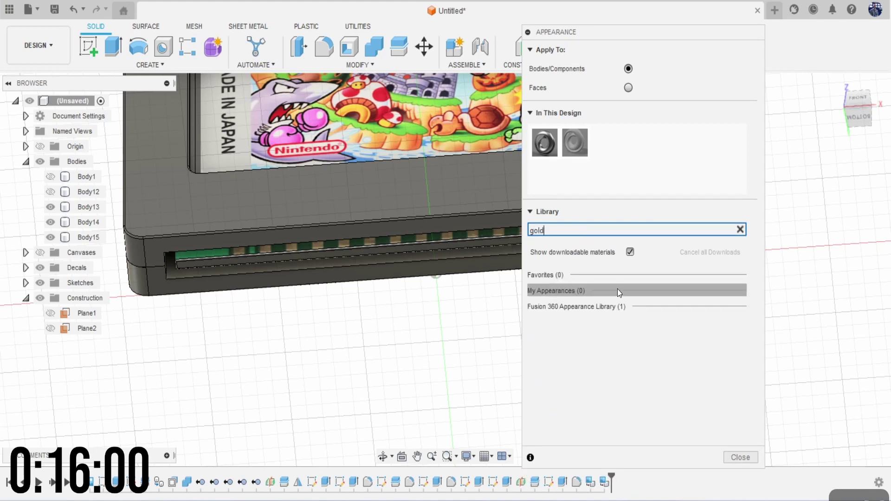
{"action": "left_click", "coordinate": [607, 305]}
{"action": "left_click_drag", "start_coordinate": [593, 335], "coordinate": [376, 248]}
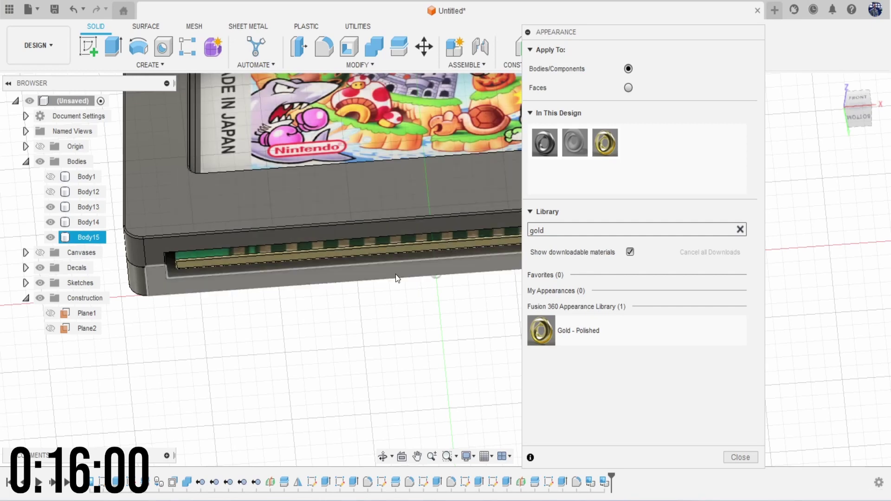
{"action": "left_click", "coordinate": [744, 462]}
{"action": "scroll", "coordinate": [574, 305], "scroll_direction": "down", "scroll_amount": 6}
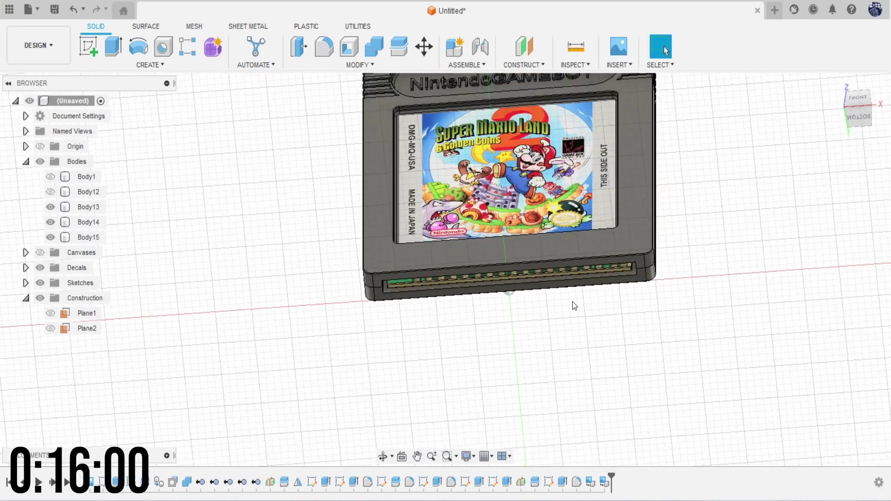
{"action": "middle_click_drag", "start_coordinate": [608, 294], "coordinate": [506, 302]}
Step: Save the design from the front view under the name 'gameboy cartridge video'
{"action": "left_click", "coordinate": [863, 110]}
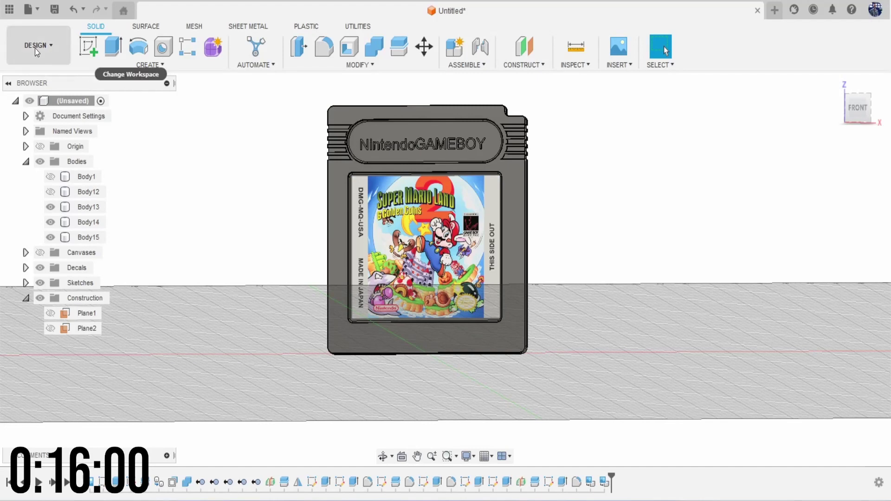
{"action": "left_click", "coordinate": [54, 9]}
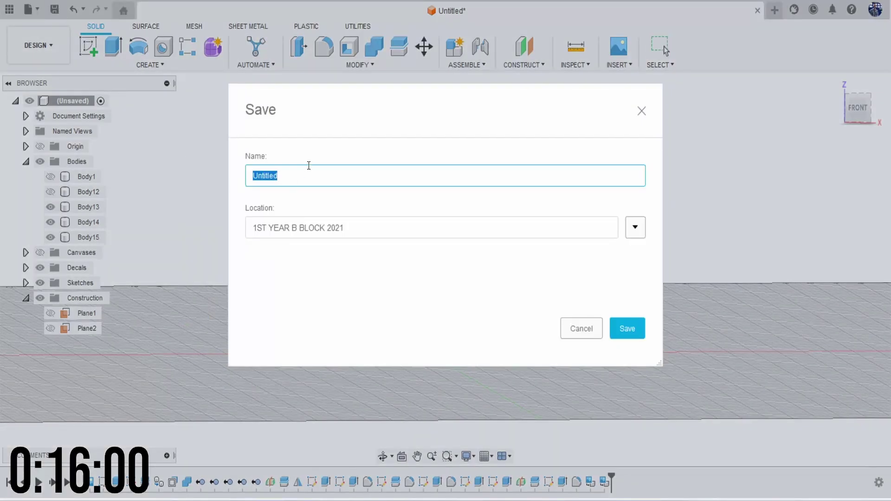
{"action": "type", "text": "gamebo"}
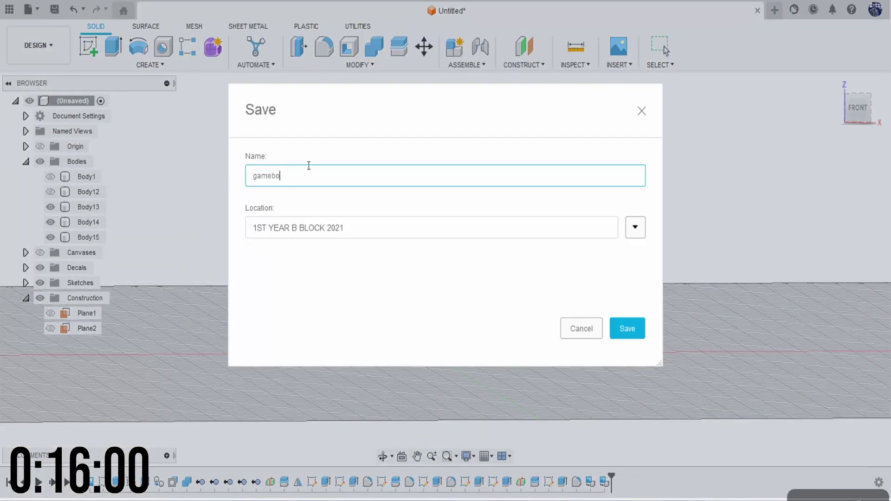
{"action": "type", "text": "y cartridg"}
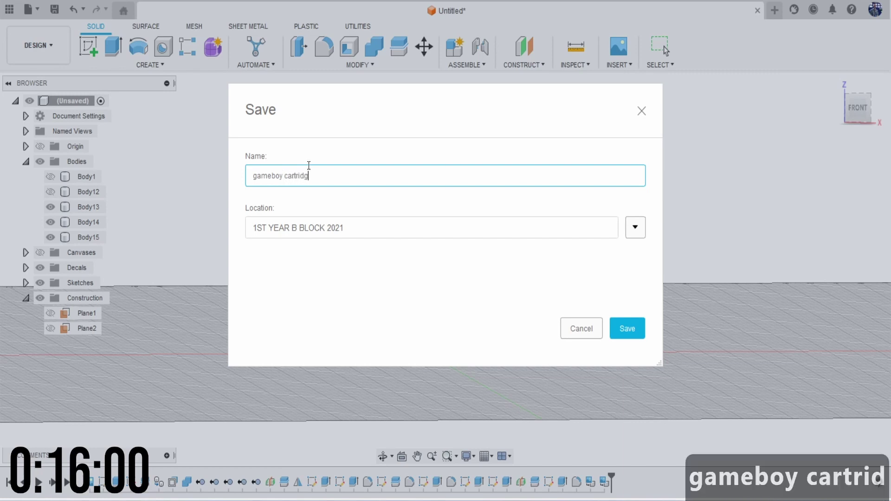
{"action": "type", "text": "e video"}
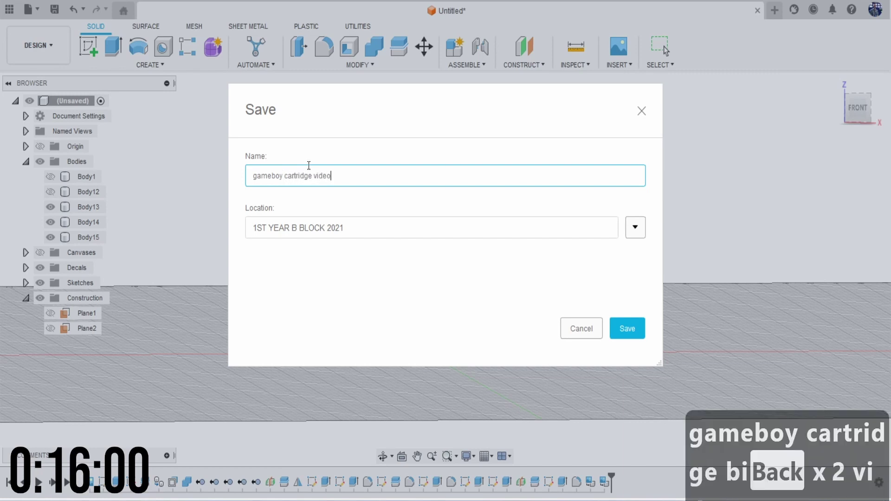
{"action": "key", "text": "Return"}
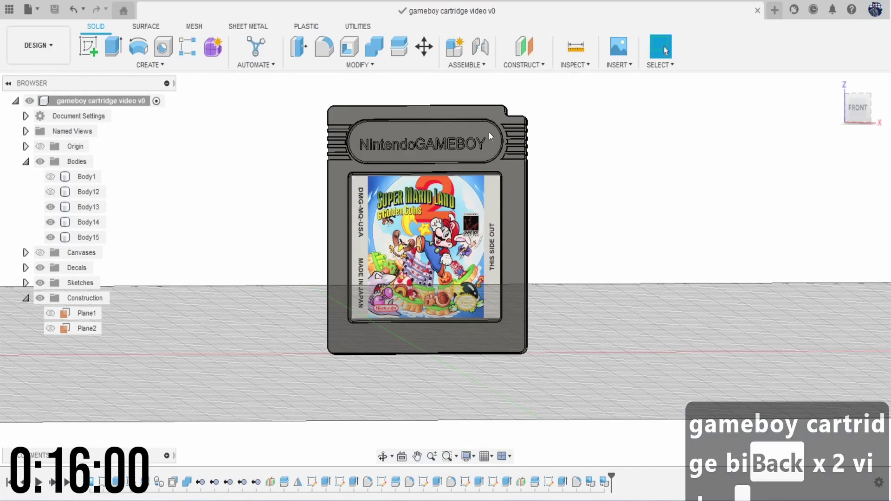
{"action": "left_click", "coordinate": [52, 49]}
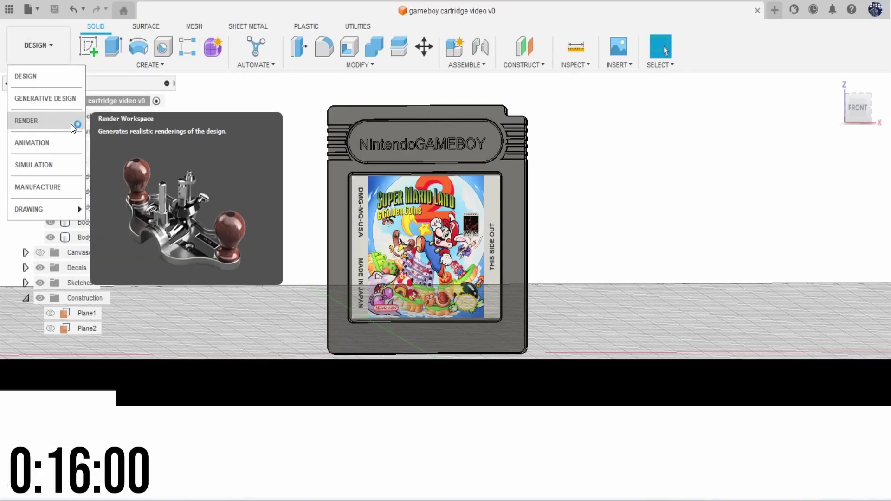
Step: Switch to the RENDER workspace and tilt the view of the textured cartridge
{"action": "left_click", "coordinate": [70, 122]}
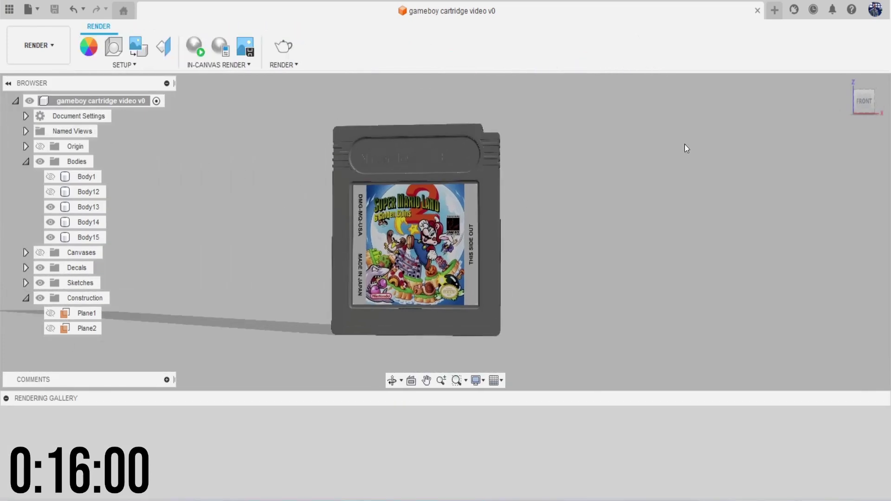
{"action": "mouse_move", "coordinate": [864, 102]}
{"action": "left_mouse_down"}
{"action": "mouse_move", "coordinate": [874, 111]}
{"action": "mouse_move", "coordinate": [864, 112]}
{"action": "mouse_move", "coordinate": [890, 109]}
{"action": "mouse_move", "coordinate": [883, 119]}
{"action": "left_mouse_up"}
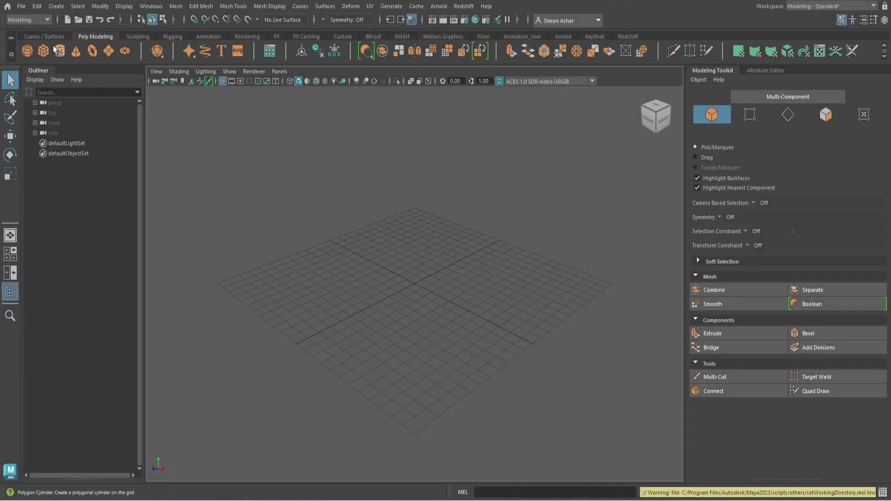
Step: Import gameboy cartridge video v1.fbx from the Desktop into the Maya scene
{"action": "left_click", "coordinate": [21, 6]}
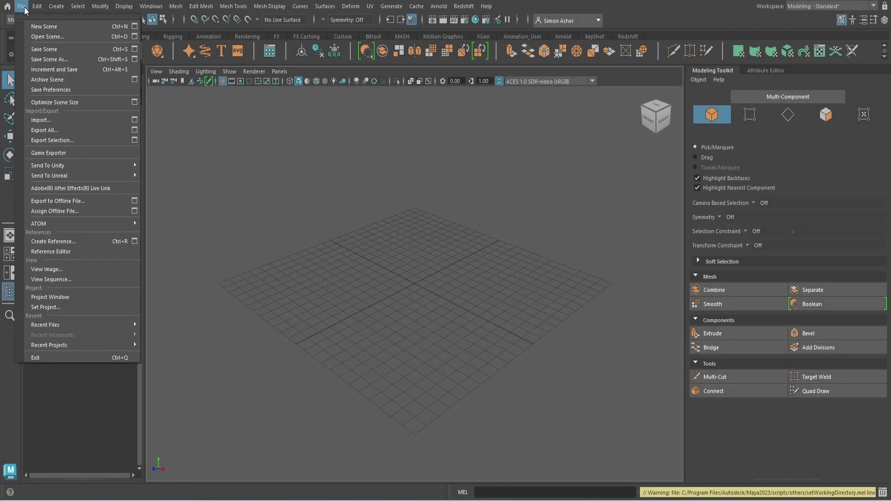
{"action": "left_click", "coordinate": [54, 119]}
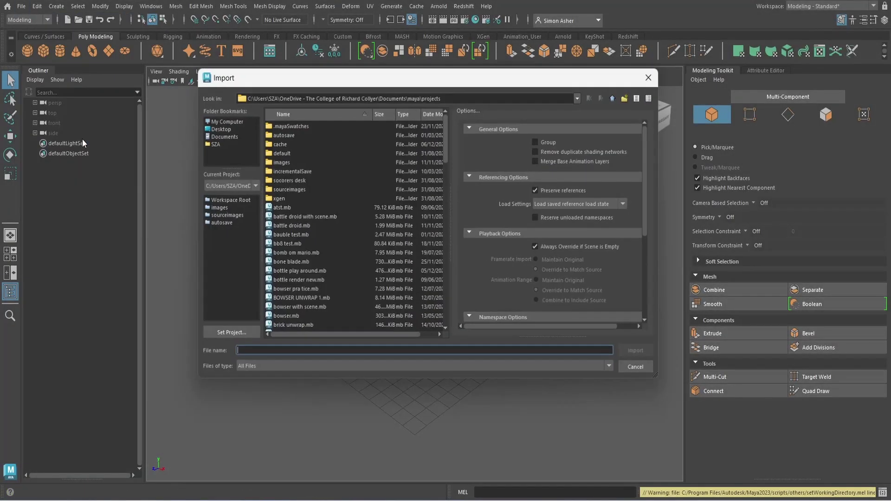
{"action": "left_click", "coordinate": [219, 129]}
{"action": "scroll", "coordinate": [312, 223], "scroll_direction": "down", "scroll_amount": 1}
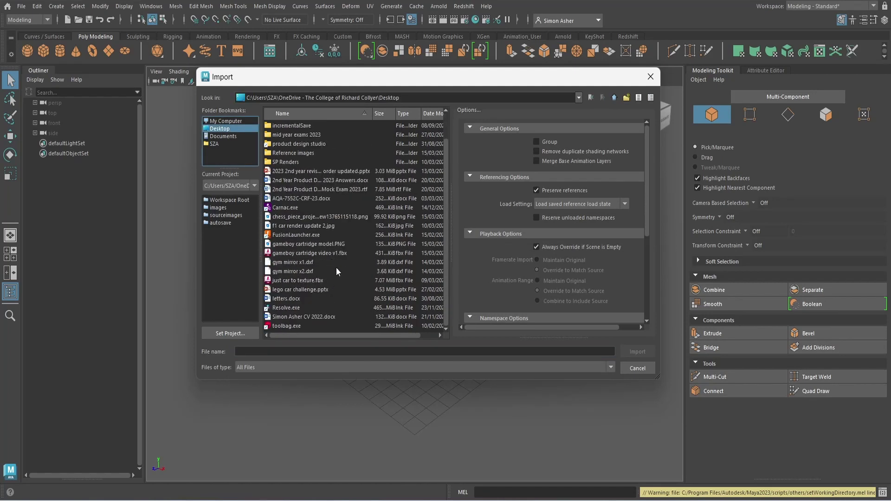
{"action": "left_click", "coordinate": [310, 253]}
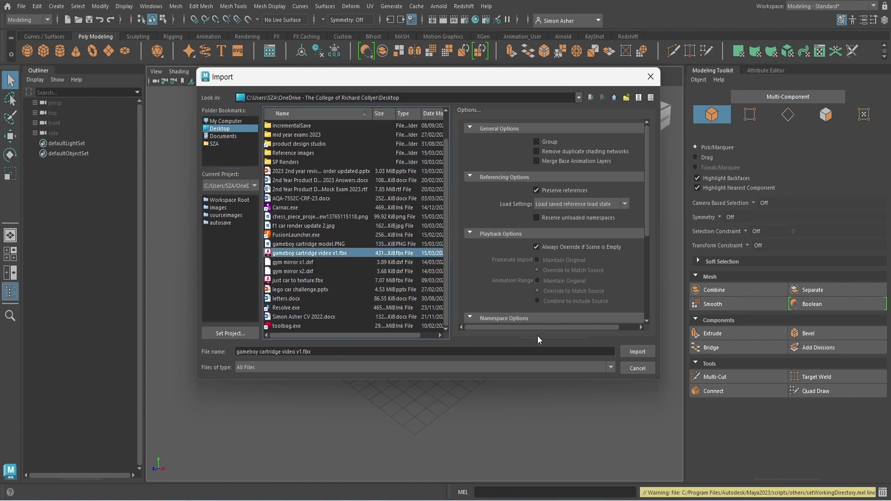
{"action": "left_click", "coordinate": [637, 352]}
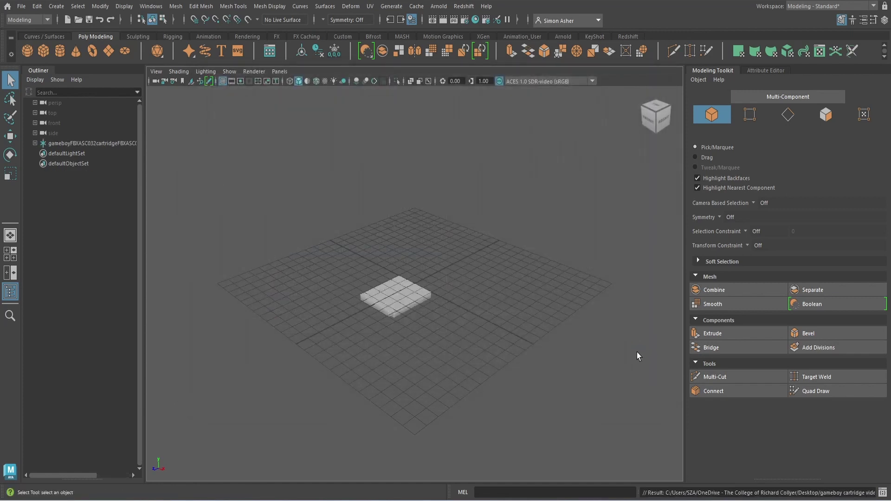
Step: Select the imported cartridge and rotate it -45° on X toward upright
{"action": "left_click_drag", "start_coordinate": [350, 253], "coordinate": [480, 354]}
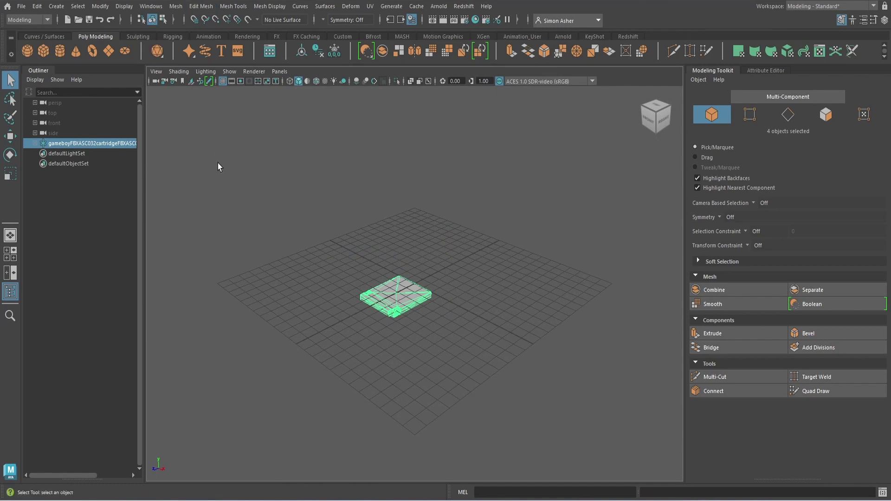
{"action": "key", "text": "e"}
{"action": "left_click_drag", "start_coordinate": [400, 280], "coordinate": [439, 252]}
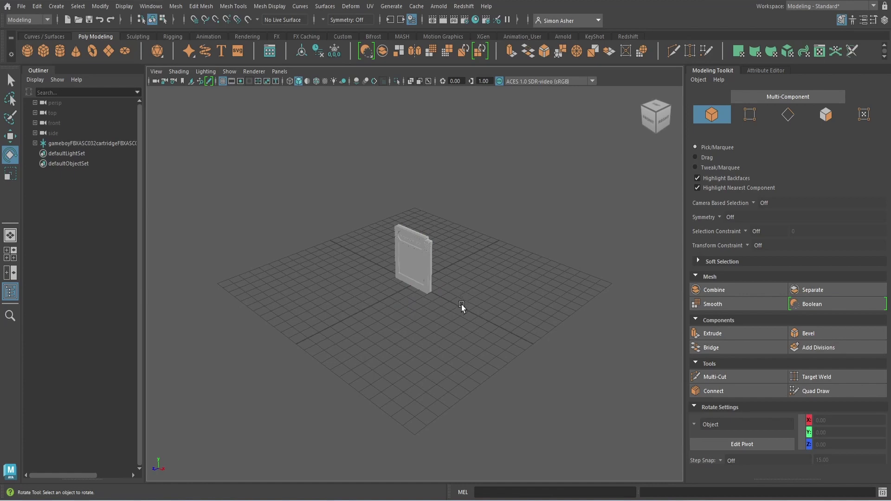
{"action": "left_click_drag", "start_coordinate": [508, 321], "coordinate": [451, 272], "text": "alt"}
{"action": "scroll", "coordinate": [451, 273], "scroll_direction": "up", "scroll_amount": 9}
{"action": "middle_click_drag", "start_coordinate": [451, 273], "coordinate": [429, 329], "text": "alt"}
{"action": "scroll", "coordinate": [429, 329], "scroll_direction": "down", "scroll_amount": 2}
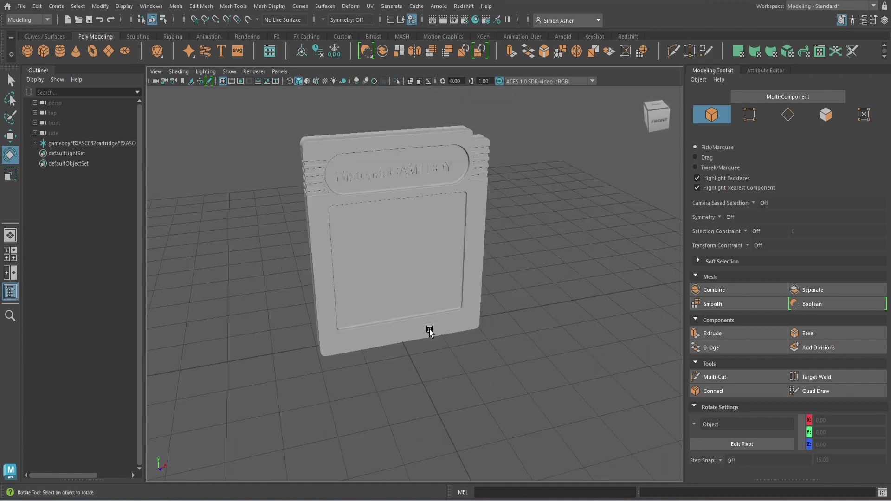
{"action": "left_click_drag", "start_coordinate": [429, 330], "coordinate": [328, 259], "text": "alt"}
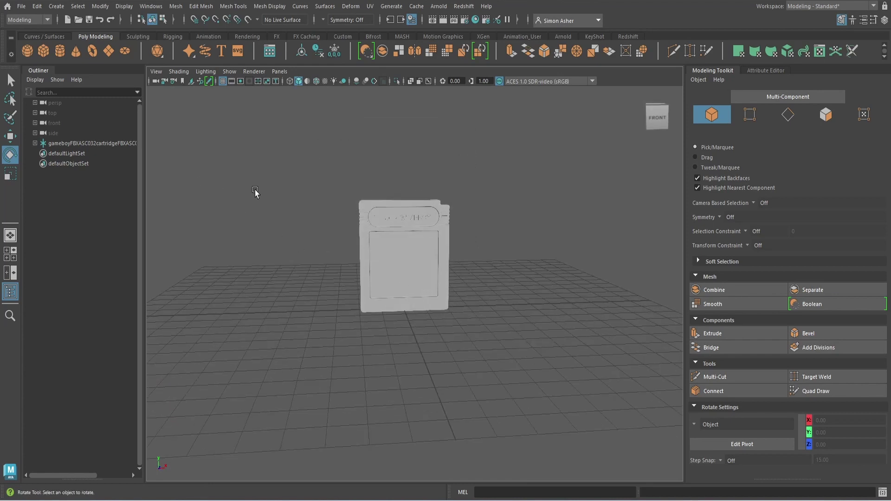
{"action": "left_click_drag", "start_coordinate": [281, 166], "coordinate": [529, 383]}
{"action": "middle_click_drag", "start_coordinate": [471, 264], "coordinate": [429, 263], "text": "alt"}
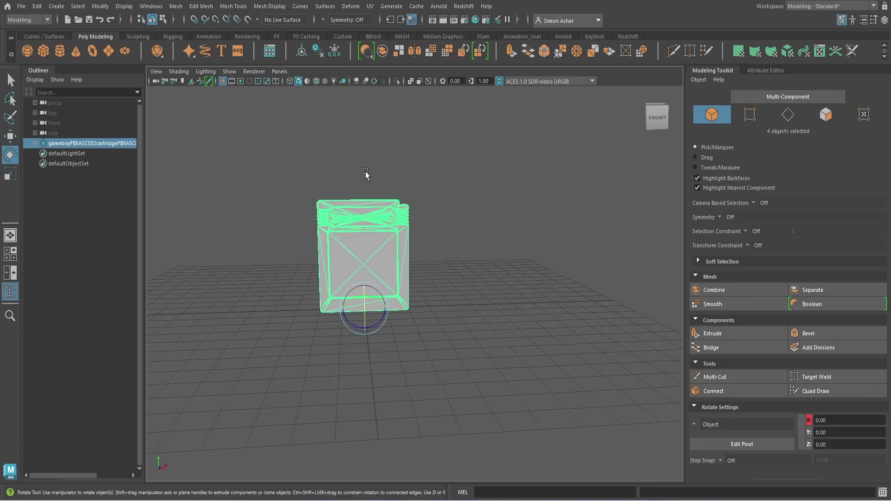
Step: Freeze the cartridge's transformations and frame it in the view
{"action": "left_click", "coordinate": [335, 52]}
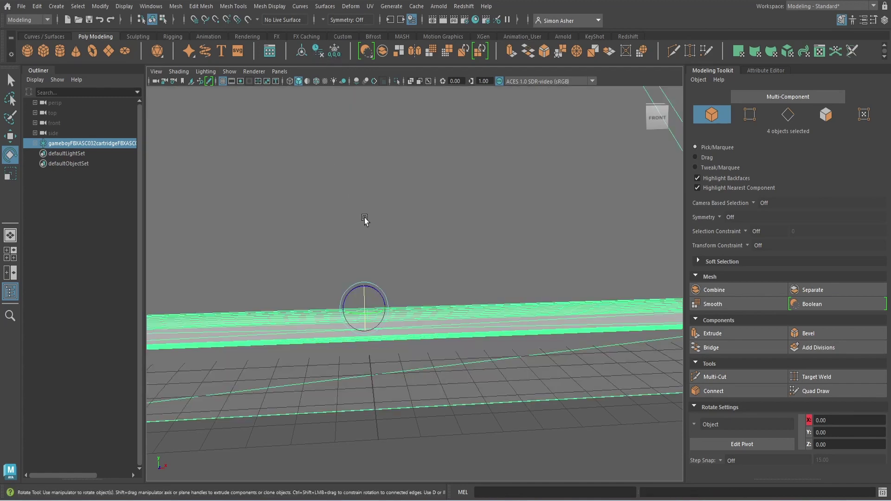
{"action": "key", "text": "f"}
{"action": "left_click", "coordinate": [270, 237]}
{"action": "left_click_drag", "start_coordinate": [270, 237], "coordinate": [325, 209], "text": "alt"}
{"action": "scroll", "coordinate": [284, 205], "scroll_direction": "down", "scroll_amount": 4}
Step: Stand all four cartridge objects upright using 15° rotation snapping
{"action": "left_click_drag", "start_coordinate": [319, 194], "coordinate": [543, 401]}
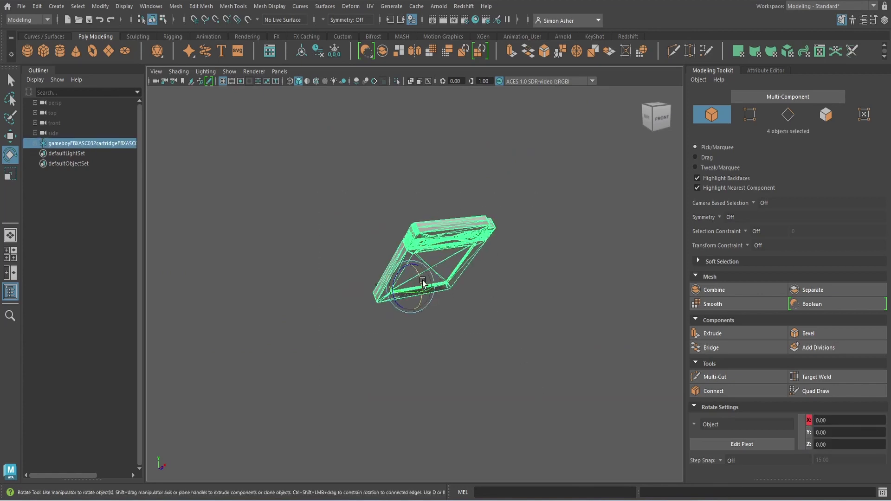
{"action": "left_click_drag", "start_coordinate": [423, 282], "coordinate": [501, 297]}
{"action": "key", "text": "j"}
{"action": "left_click_drag", "start_coordinate": [431, 284], "coordinate": [243, 434]}
{"action": "key", "text": "r"}
{"action": "scroll", "coordinate": [400, 302], "scroll_direction": "up", "scroll_amount": 4}
Step: Orbit around the upright cartridge and marquee-select all four of its objects
{"action": "left_click", "coordinate": [463, 362]}
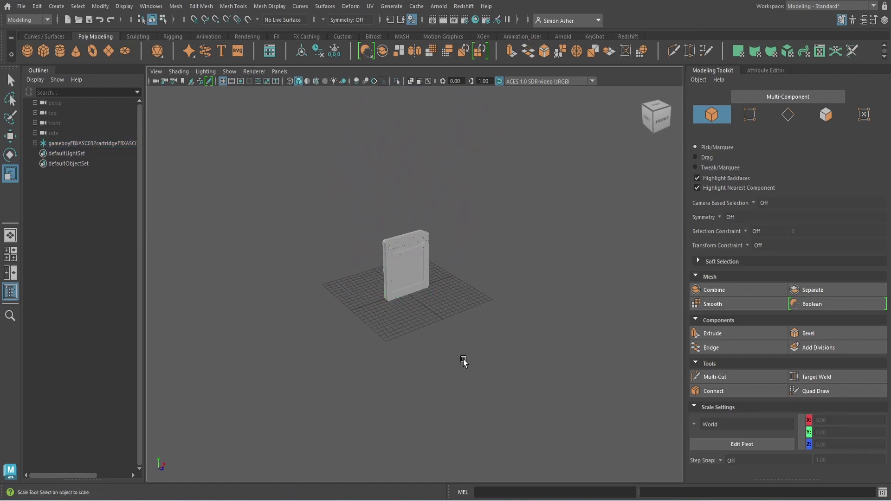
{"action": "left_click_drag", "start_coordinate": [462, 361], "coordinate": [419, 307], "text": "alt"}
{"action": "scroll", "coordinate": [418, 316], "scroll_direction": "up", "scroll_amount": 5}
{"action": "middle_click_drag", "start_coordinate": [419, 307], "coordinate": [394, 356], "text": "alt"}
{"action": "scroll", "coordinate": [396, 355], "scroll_direction": "down", "scroll_amount": 3}
{"action": "left_click_drag", "start_coordinate": [397, 355], "coordinate": [432, 355], "text": "alt"}
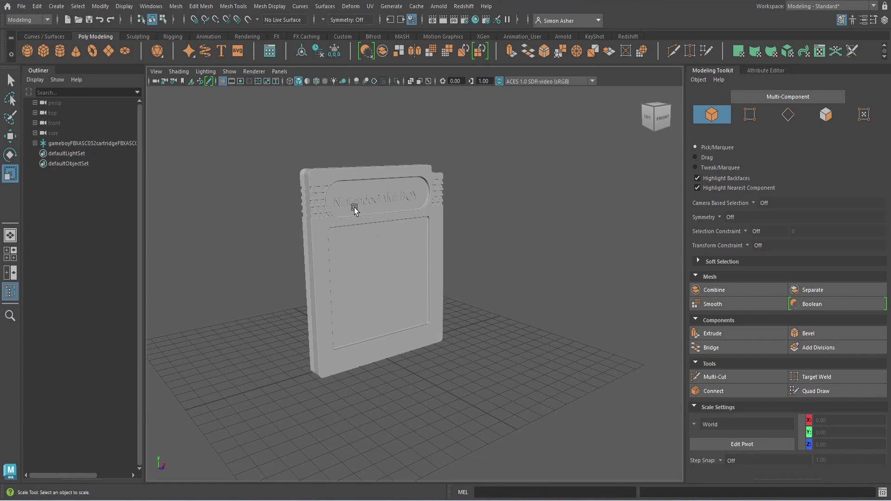
{"action": "left_click_drag", "start_coordinate": [303, 147], "coordinate": [589, 445]}
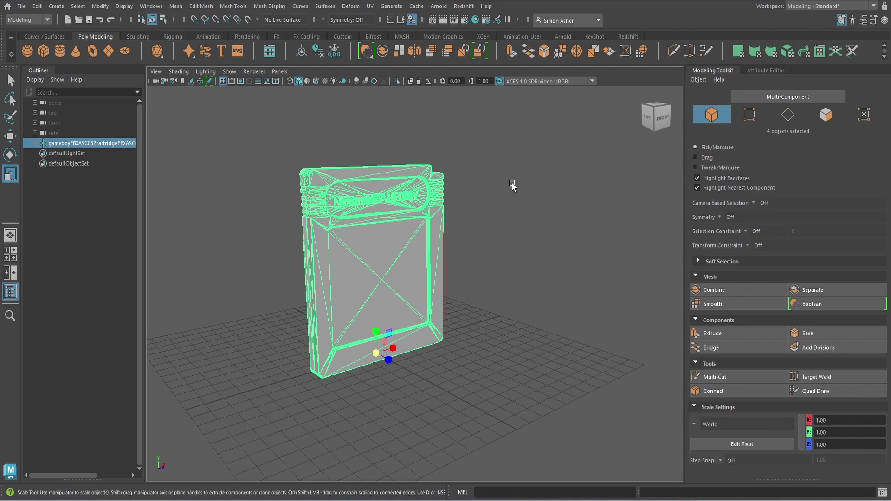
Step: Delete the cartridge's existing UVs
{"action": "left_click", "coordinate": [370, 6]}
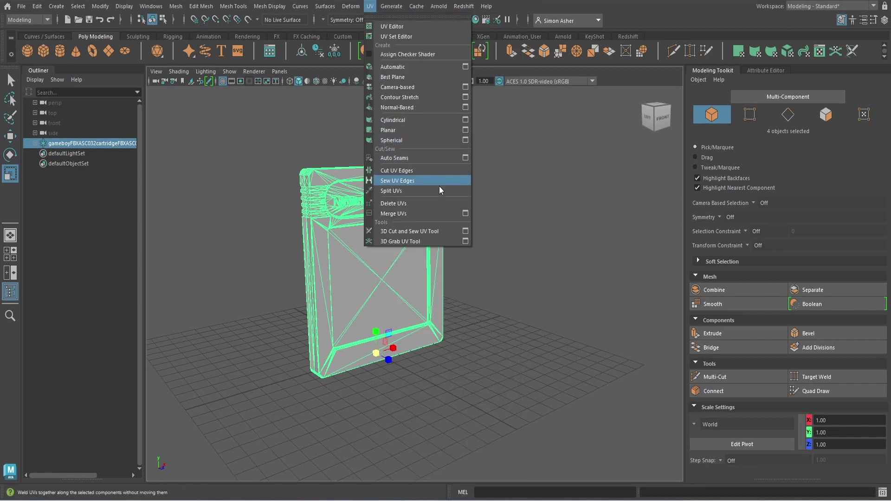
{"action": "left_click", "coordinate": [432, 204]}
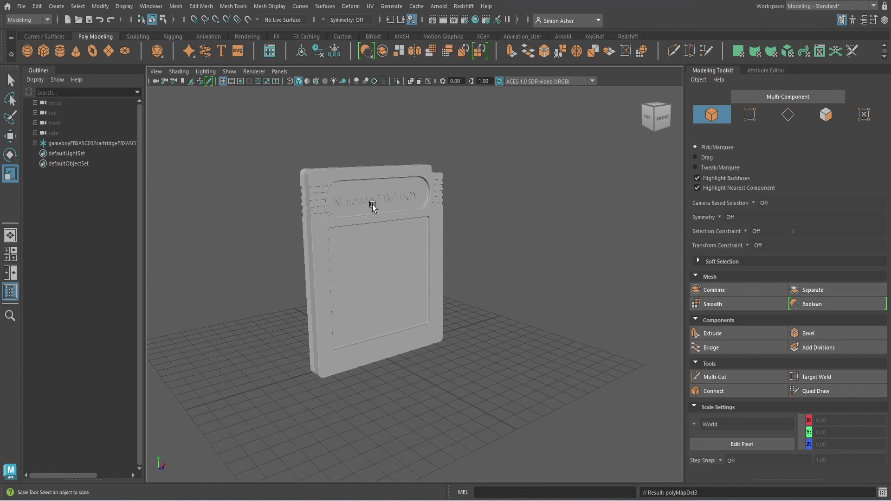
{"action": "mouse_move", "coordinate": [453, 253]}
{"action": "left_mouse_down", "text": "alt"}
{"action": "mouse_move", "coordinate": [537, 270]}
{"action": "mouse_move", "coordinate": [603, 254]}
{"action": "mouse_move", "coordinate": [578, 263]}
{"action": "mouse_move", "coordinate": [471, 251]}
{"action": "mouse_move", "coordinate": [450, 261]}
{"action": "left_mouse_up", "text": "alt"}
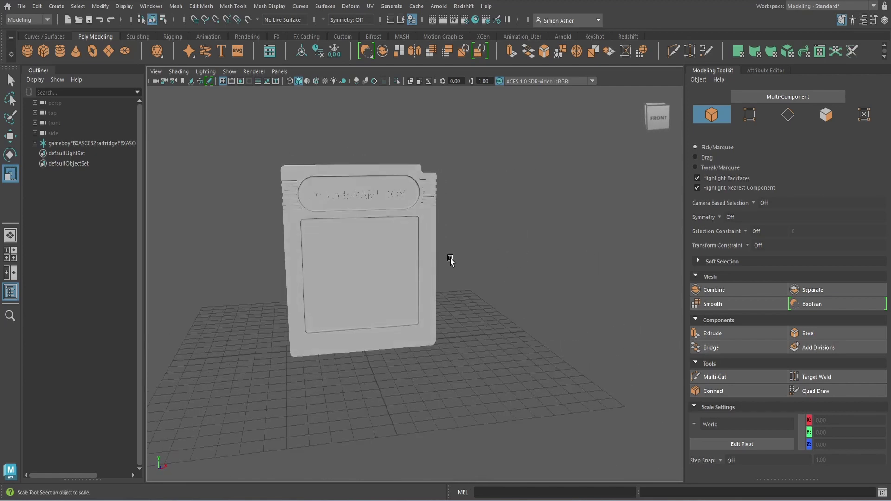
{"action": "mouse_move", "coordinate": [450, 260]}
{"action": "left_mouse_down", "text": "alt"}
{"action": "mouse_move", "coordinate": [457, 278]}
{"action": "mouse_move", "coordinate": [458, 215]}
{"action": "mouse_move", "coordinate": [444, 260]}
{"action": "left_mouse_up", "text": "alt"}
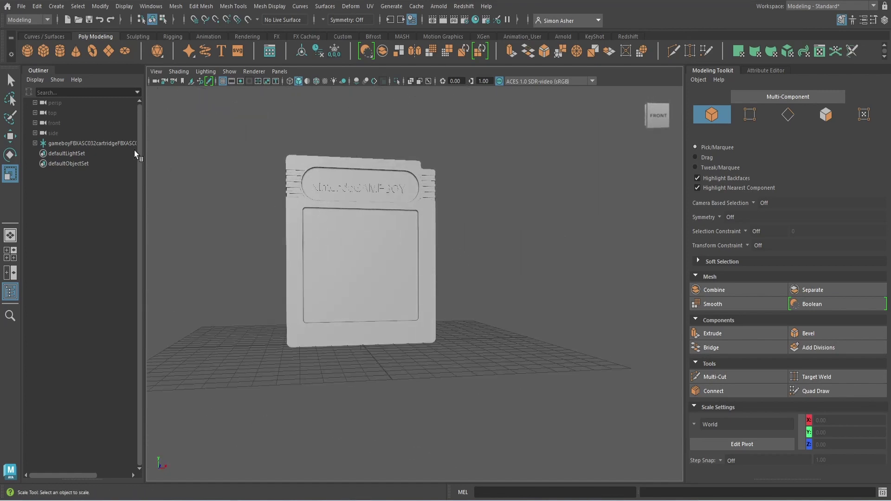
Step: Expand the cartridge group in the Outliner and open the UV Editor
{"action": "left_click", "coordinate": [35, 143]}
{"action": "left_click", "coordinate": [62, 164]}
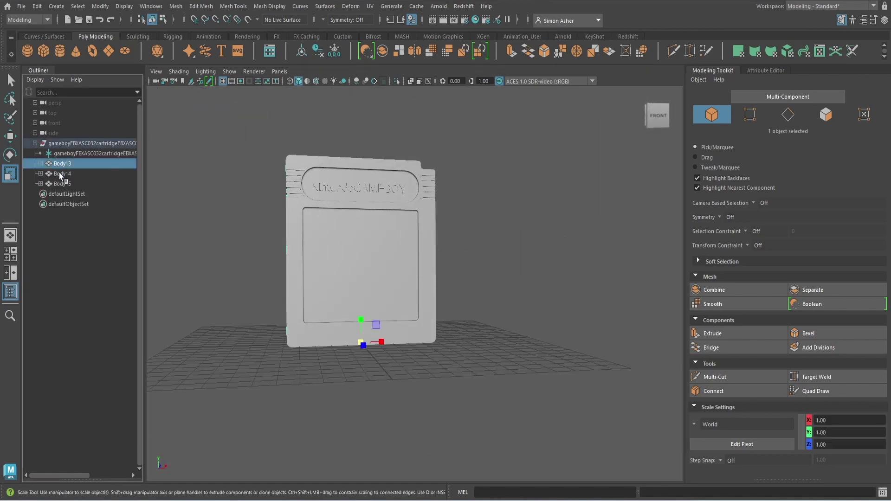
{"action": "left_click", "coordinate": [62, 173]}
{"action": "left_click", "coordinate": [62, 184]}
{"action": "left_click", "coordinate": [128, 182]}
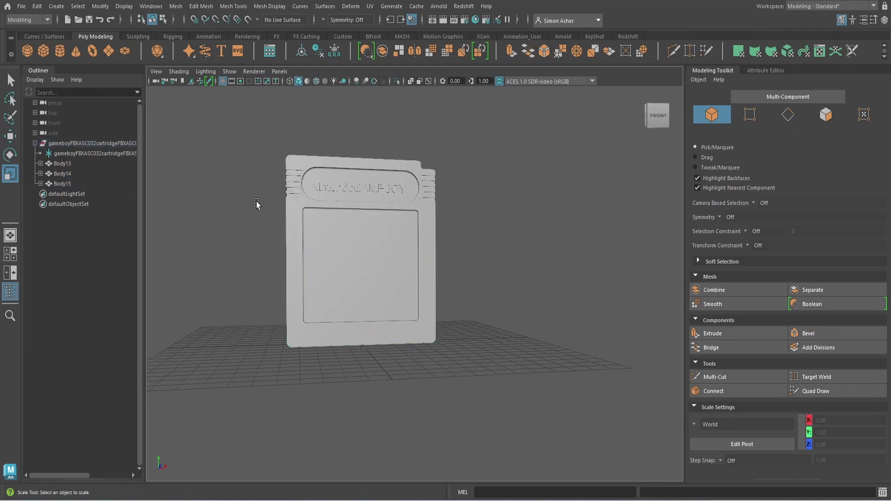
{"action": "left_click", "coordinate": [369, 5]}
{"action": "left_click", "coordinate": [392, 24]}
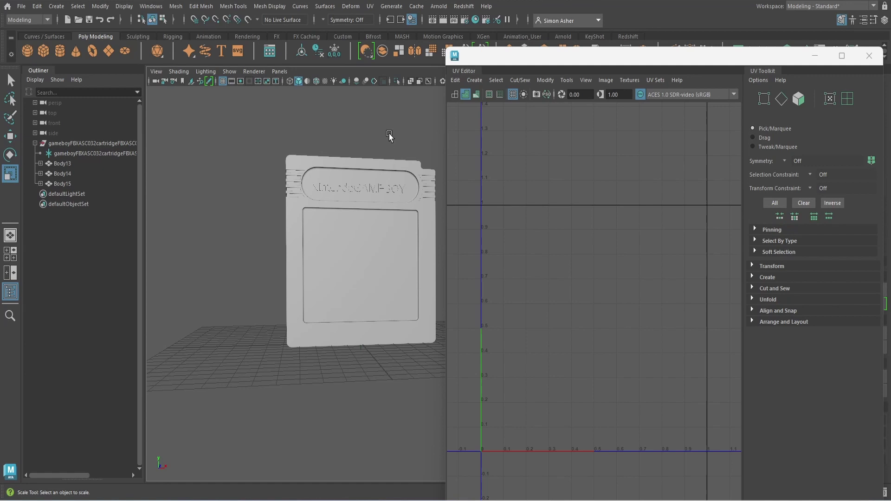
Step: Run Automatic UV projection on Body14, then on all the cartridge meshes
{"action": "left_click", "coordinate": [344, 223]}
{"action": "left_click", "coordinate": [473, 80]}
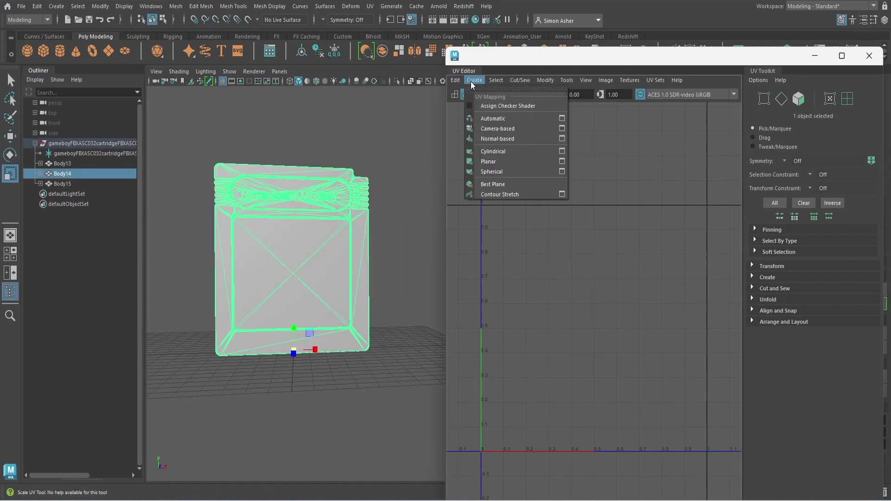
{"action": "left_click", "coordinate": [503, 118]}
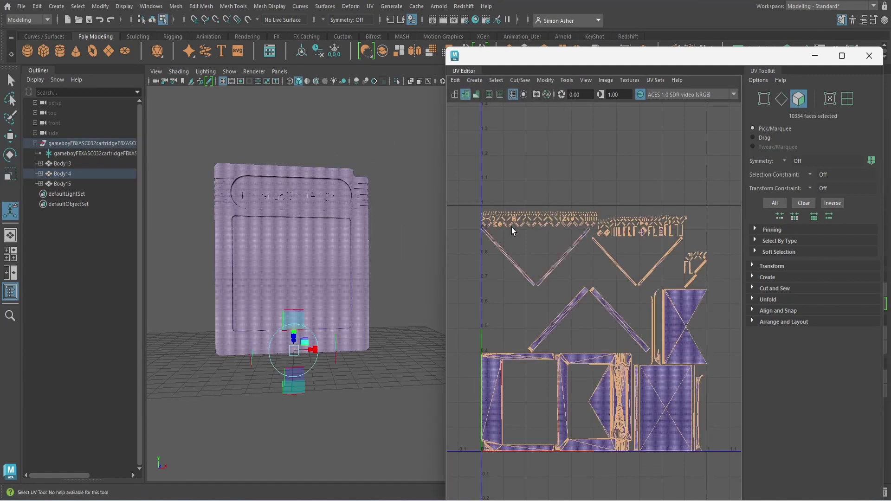
{"action": "left_click_drag", "start_coordinate": [355, 230], "coordinate": [381, 277], "text": "alt"}
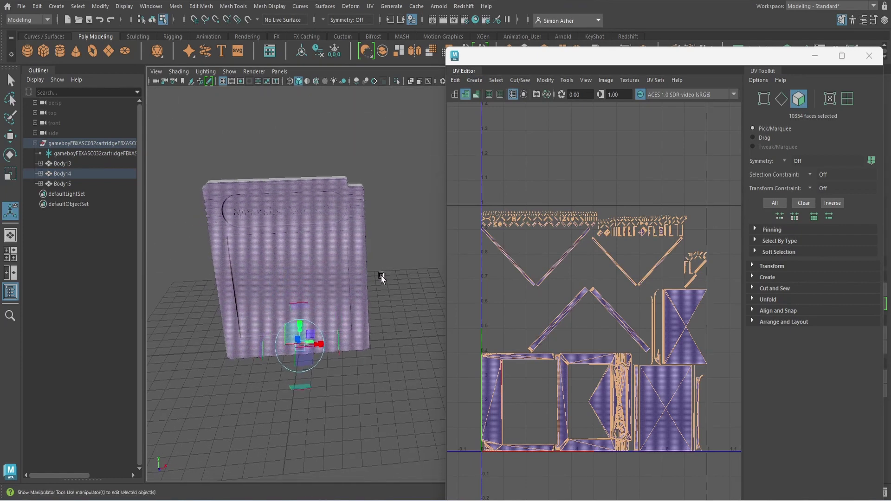
{"action": "left_click", "coordinate": [412, 172]}
{"action": "left_click_drag", "start_coordinate": [402, 181], "coordinate": [365, 199], "text": "alt"}
{"action": "left_click_drag", "start_coordinate": [246, 185], "coordinate": [441, 391]}
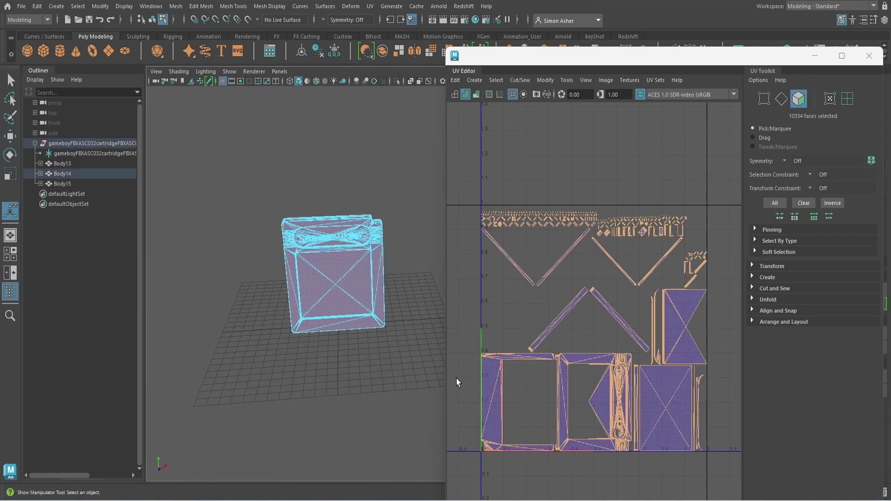
{"action": "left_click", "coordinate": [474, 80]}
{"action": "left_click", "coordinate": [503, 119]}
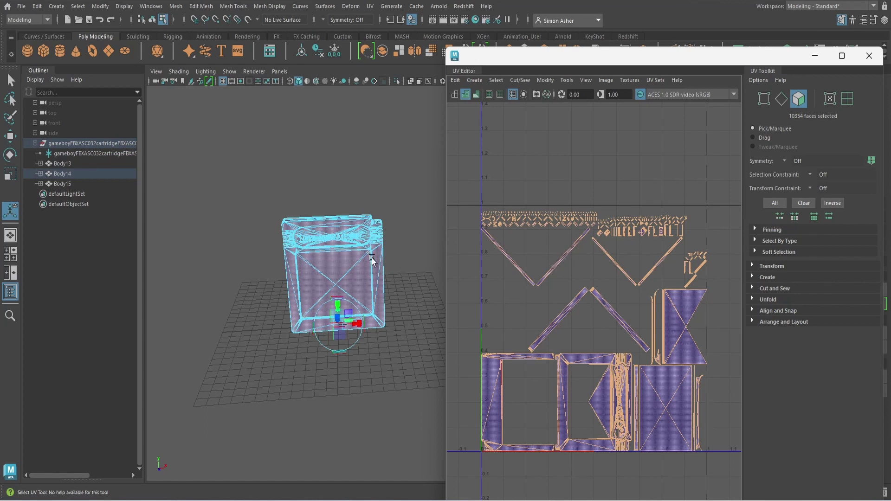
Step: Select every UV shell in the layout, then reselect all four cartridge objects
{"action": "scroll", "coordinate": [372, 258], "scroll_direction": "down", "scroll_amount": 5}
{"action": "left_click", "coordinate": [332, 232]}
{"action": "right_click_drag", "start_coordinate": [519, 178], "coordinate": [501, 171]}
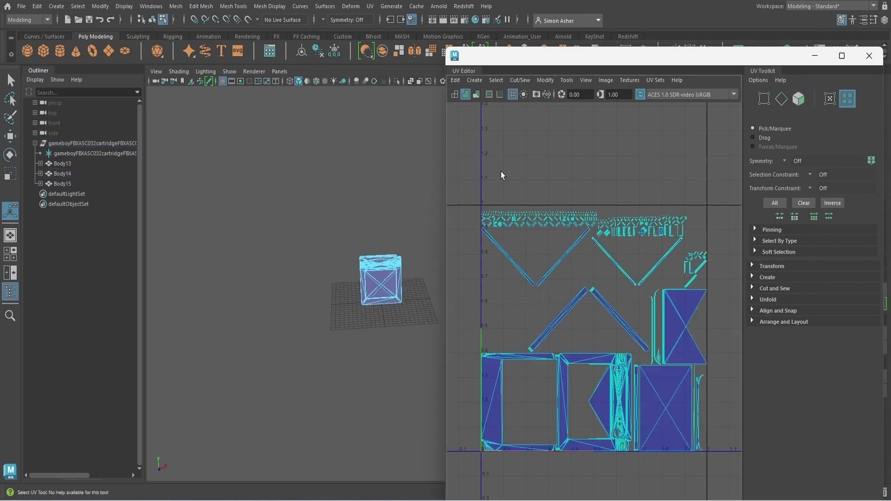
{"action": "left_click_drag", "start_coordinate": [453, 196], "coordinate": [727, 472]}
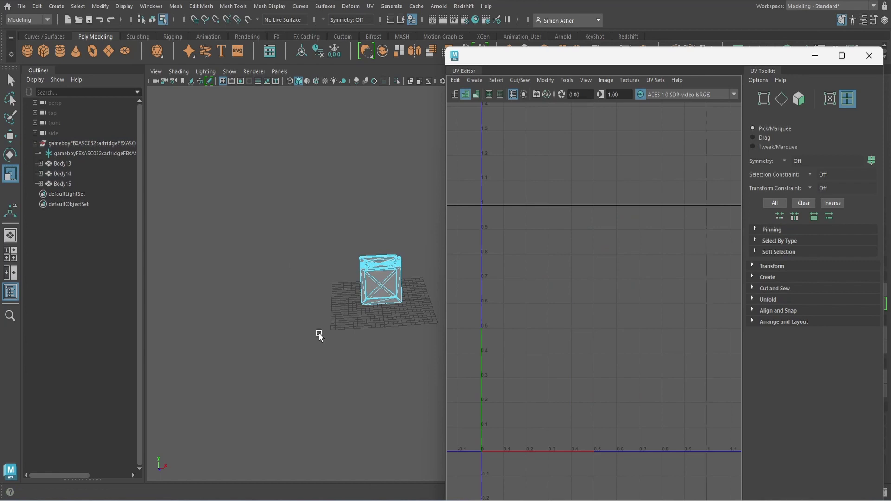
{"action": "key", "text": "f"}
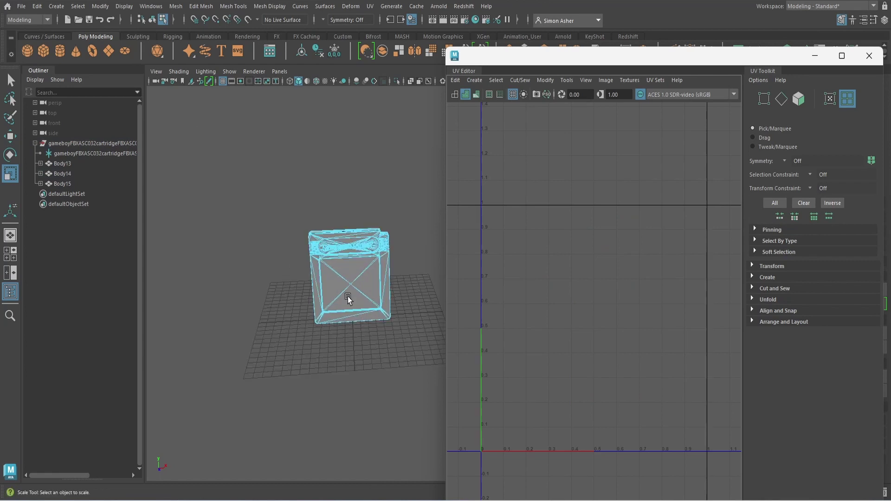
{"action": "right_click_drag", "start_coordinate": [234, 148], "coordinate": [279, 133]}
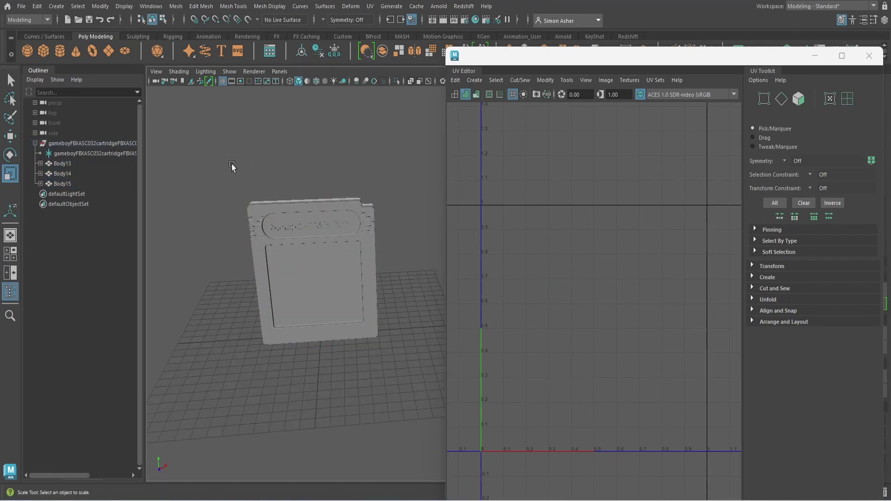
{"action": "left_click_drag", "start_coordinate": [224, 163], "coordinate": [441, 402]}
Step: Apply an Automatic UV projection to the cartridge bodies, then reselect Body13 to Body15
{"action": "left_click", "coordinate": [474, 80]}
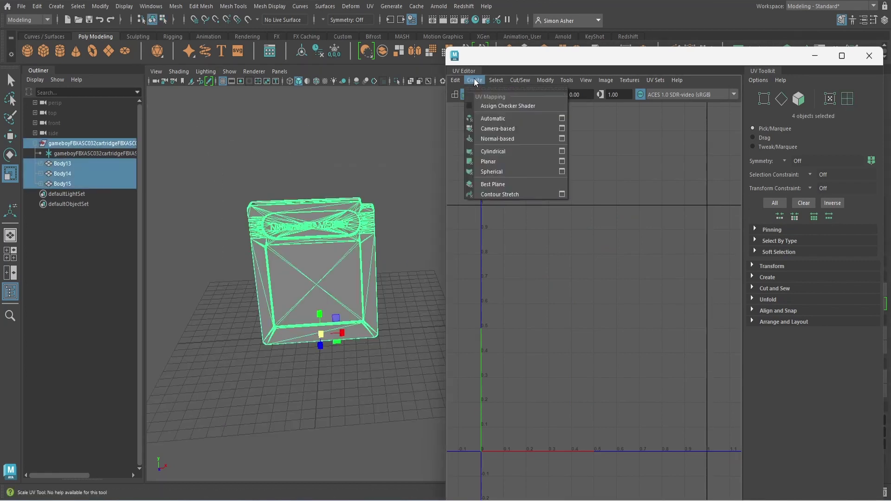
{"action": "left_click", "coordinate": [501, 120]}
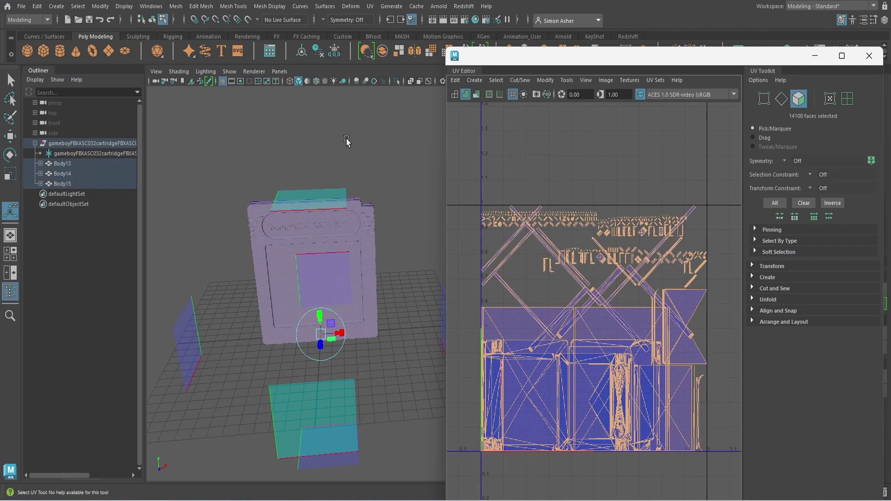
{"action": "left_click", "coordinate": [345, 138]}
{"action": "left_click_drag", "start_coordinate": [185, 156], "coordinate": [447, 404]}
Step: Select all UV shells and pack them into the 0–1 UV square with Layout
{"action": "scroll", "coordinate": [567, 373], "scroll_direction": "down", "scroll_amount": 3}
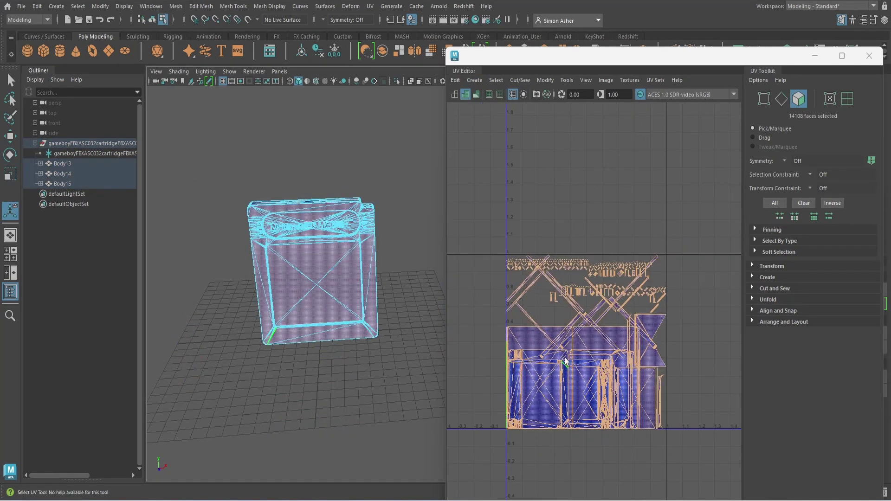
{"action": "right_click_drag", "start_coordinate": [495, 219], "coordinate": [457, 207]}
{"action": "left_click_drag", "start_coordinate": [474, 218], "coordinate": [703, 473]}
{"action": "right_click", "coordinate": [575, 198]}
{"action": "mouse_move", "coordinate": [583, 290]}
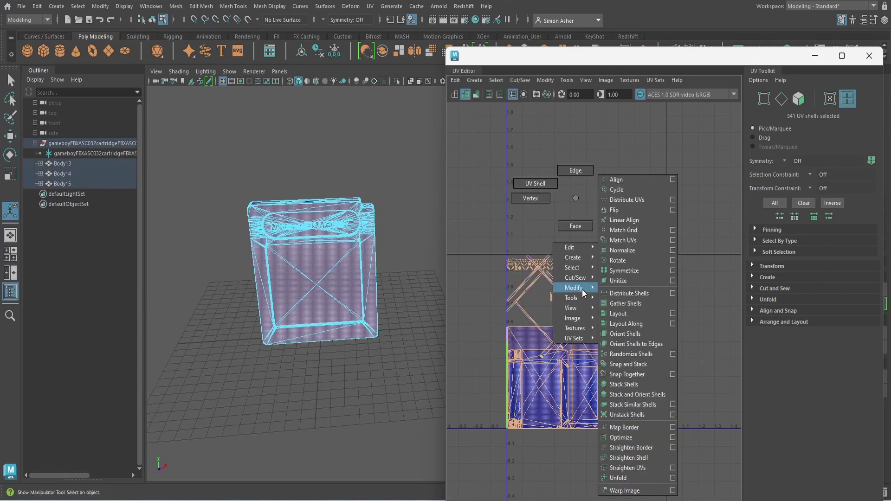
{"action": "left_click", "coordinate": [637, 315]}
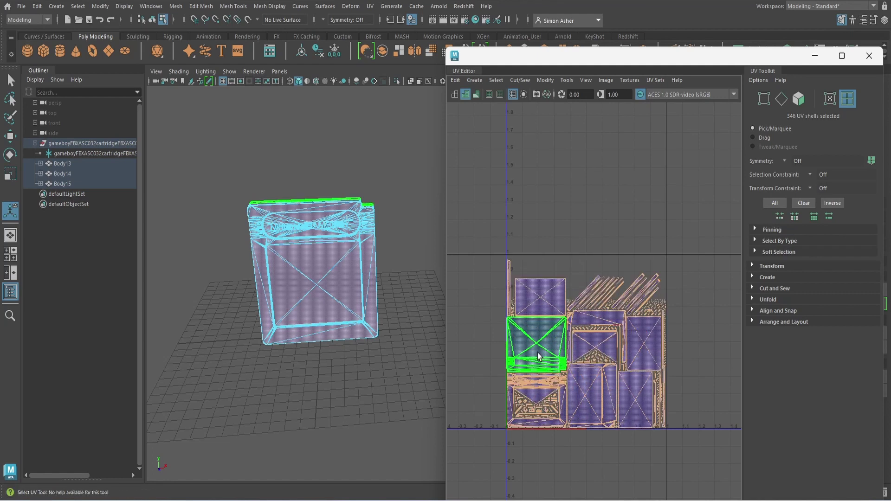
{"action": "left_click", "coordinate": [407, 256]}
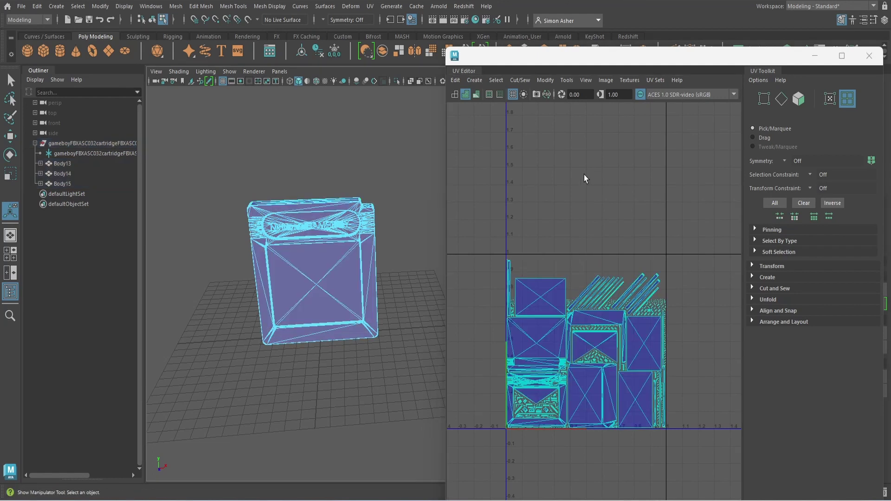
Step: Close the UV Editor and give Body14 and Body13 a shared Blinn material
{"action": "left_click", "coordinate": [873, 55]}
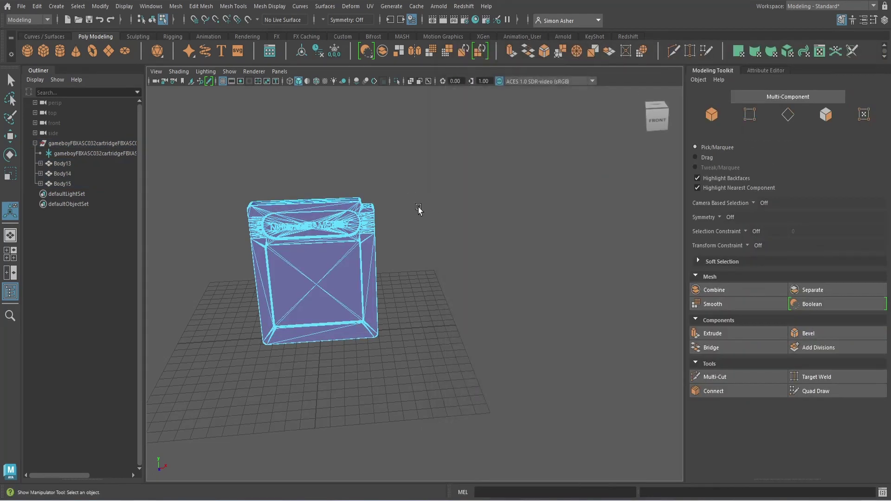
{"action": "left_click_drag", "start_coordinate": [443, 229], "coordinate": [497, 213], "text": "alt"}
{"action": "right_click_drag", "start_coordinate": [459, 205], "coordinate": [480, 198]}
{"action": "middle_click_drag", "start_coordinate": [457, 226], "coordinate": [482, 231], "text": "alt"}
{"action": "left_click", "coordinate": [409, 234]}
{"action": "left_click_drag", "start_coordinate": [420, 233], "coordinate": [495, 247], "text": "alt"}
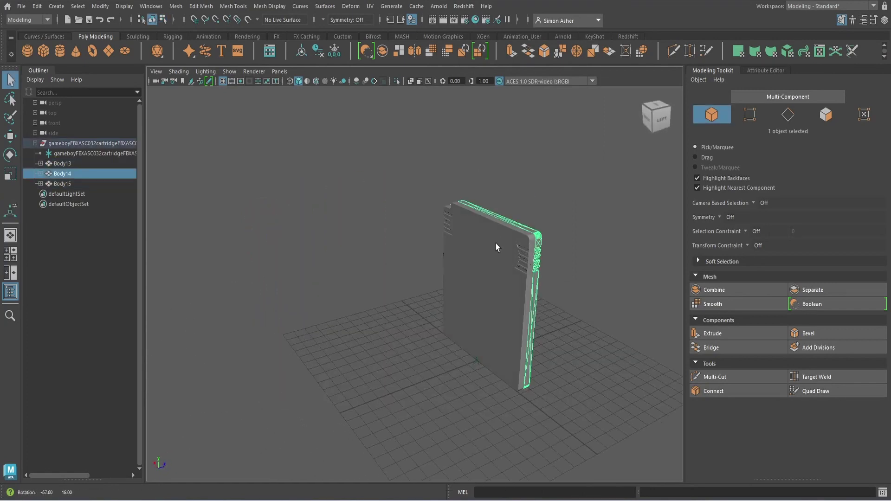
{"action": "left_click", "coordinate": [512, 292], "text": "shift"}
{"action": "left_click_drag", "start_coordinate": [503, 302], "coordinate": [395, 223], "text": "alt"}
{"action": "scroll", "coordinate": [449, 209], "scroll_direction": "up", "scroll_amount": 3}
{"action": "right_click_drag", "start_coordinate": [477, 195], "coordinate": [540, 411]}
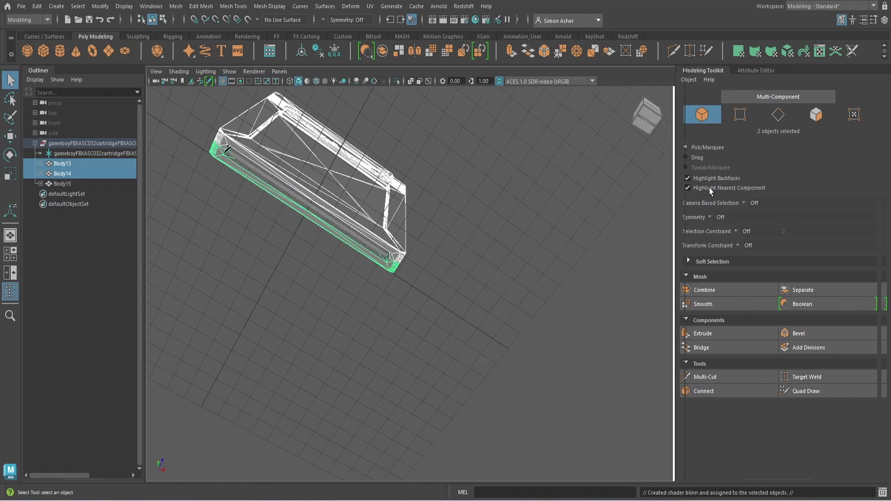
{"action": "left_click", "coordinate": [522, 252]}
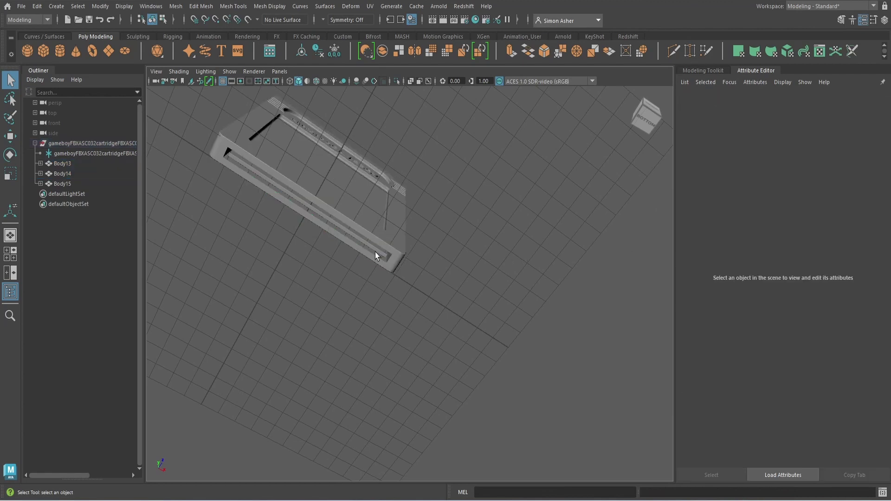
Step: Inspect Body14's blinn1 material settings and its colour picker
{"action": "left_click_drag", "start_coordinate": [357, 244], "coordinate": [356, 260], "text": "alt"}
{"action": "left_click", "coordinate": [380, 222]}
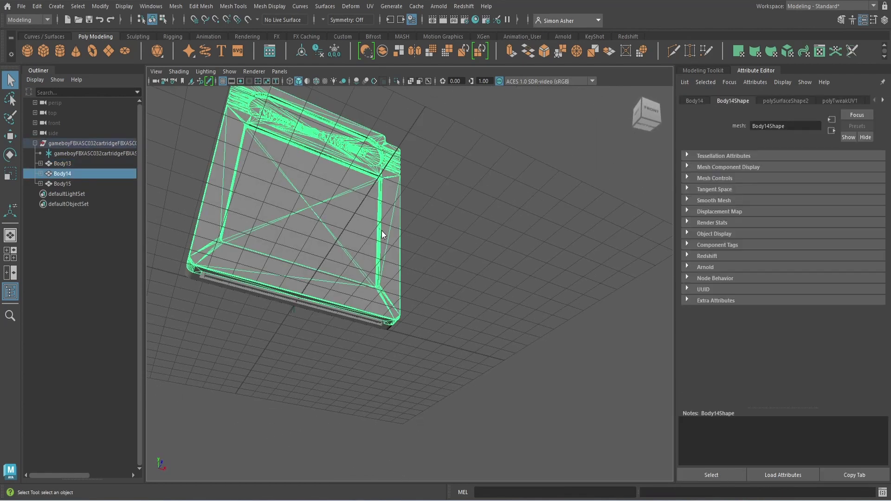
{"action": "right_click_drag", "start_coordinate": [381, 211], "coordinate": [410, 457]}
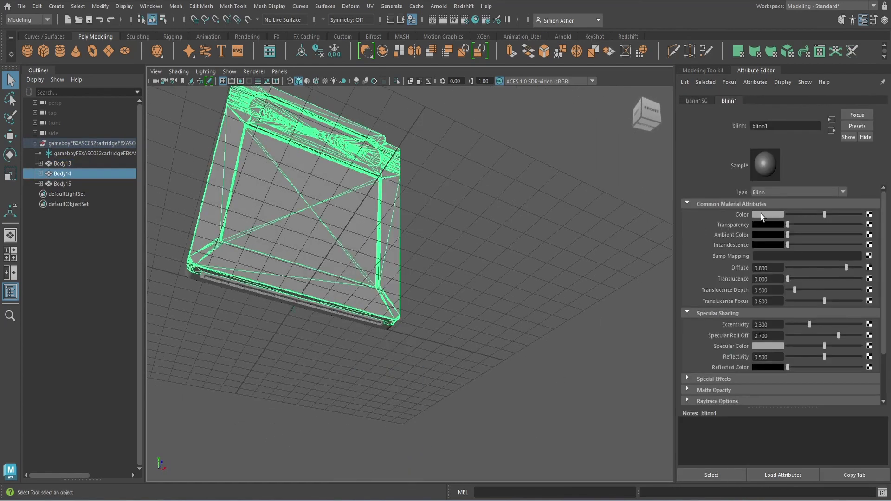
{"action": "left_click", "coordinate": [773, 214]}
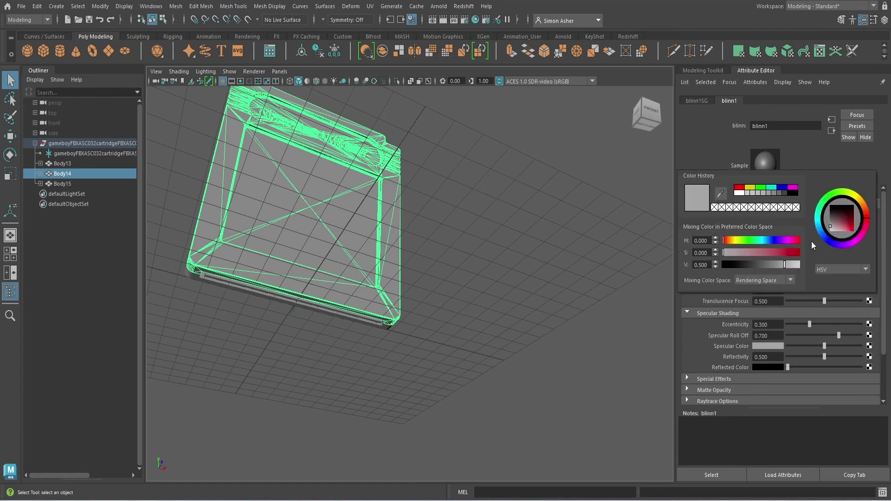
Step: Assign a second new Blinn material to the underside strip Body15
{"action": "left_click", "coordinate": [528, 270]}
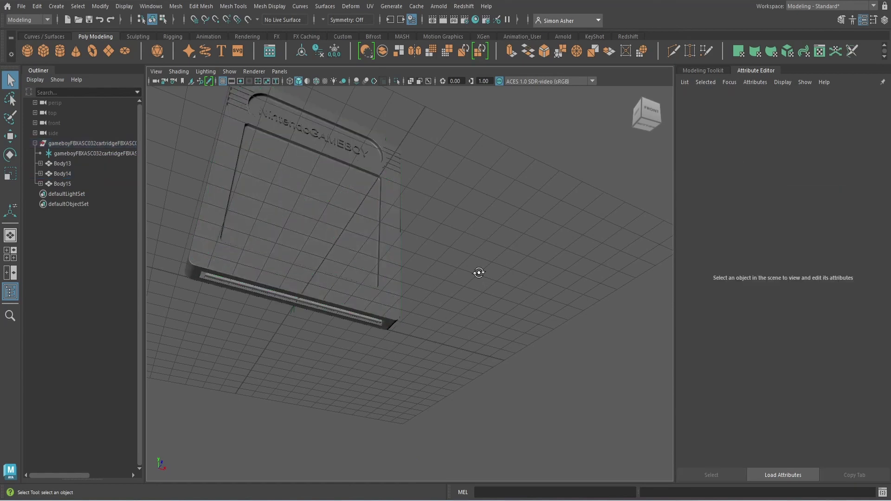
{"action": "left_click_drag", "start_coordinate": [478, 272], "coordinate": [335, 287], "text": "alt"}
{"action": "left_click", "coordinate": [339, 286]}
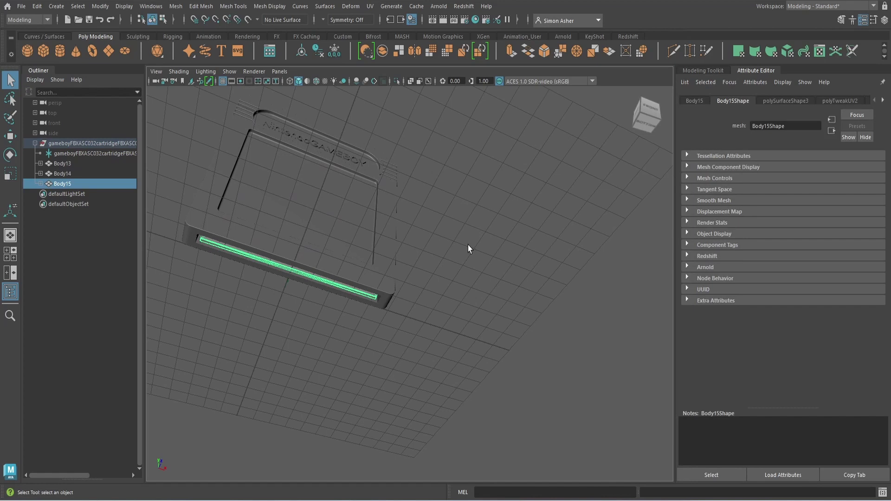
{"action": "right_click_drag", "start_coordinate": [468, 211], "coordinate": [469, 245]}
{"action": "mouse_move", "coordinate": [491, 480]}
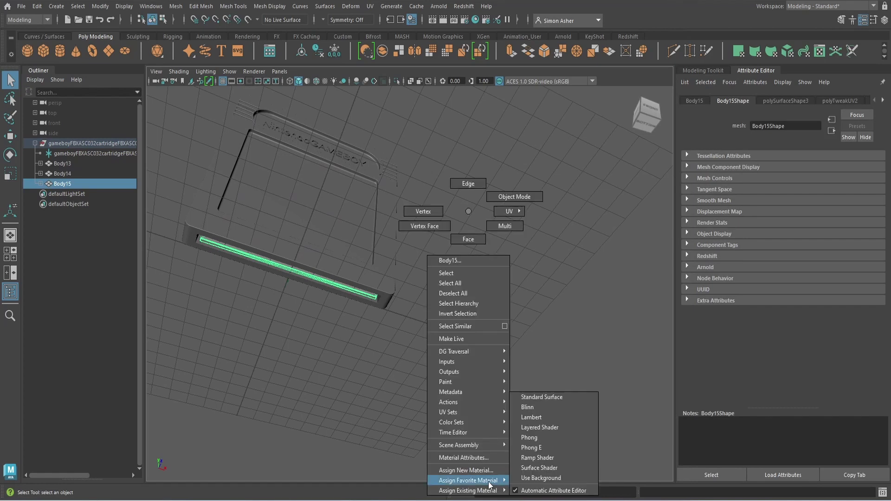
{"action": "left_click", "coordinate": [530, 409]}
{"action": "left_click", "coordinate": [514, 324]}
{"action": "left_click_drag", "start_coordinate": [514, 324], "coordinate": [446, 260], "text": "alt"}
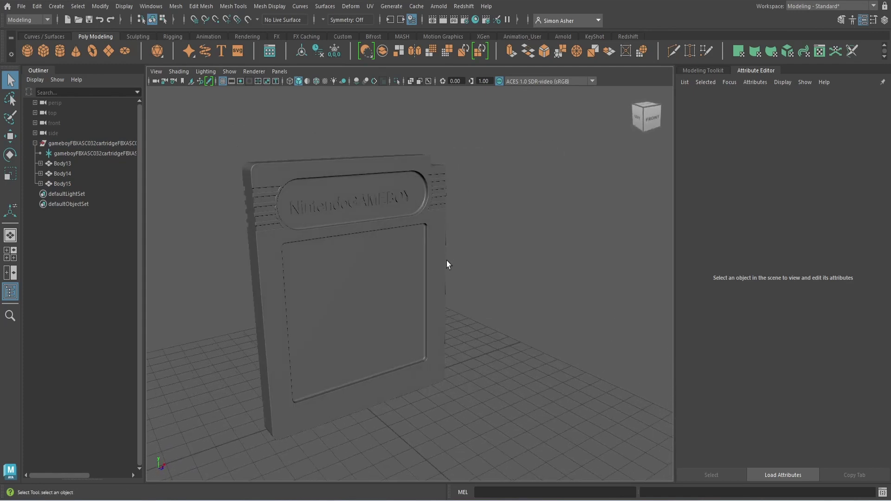
Step: Export All to the Desktop as an 'unwrapped gameboy' FBX file
{"action": "left_click", "coordinate": [25, 7]}
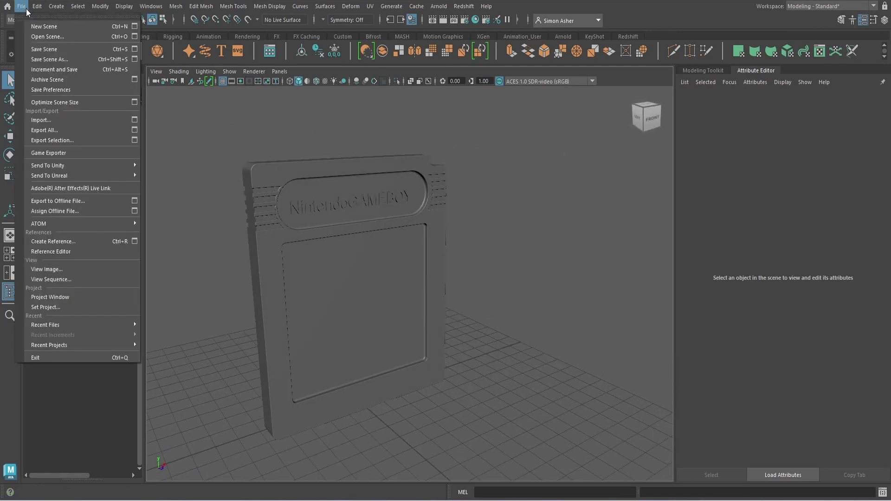
{"action": "left_click", "coordinate": [63, 130]}
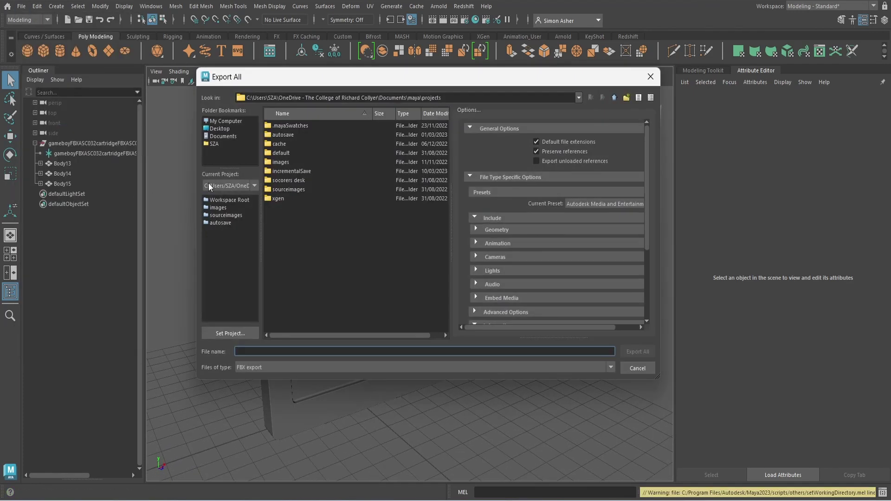
{"action": "left_click", "coordinate": [220, 129]}
{"action": "left_click", "coordinate": [308, 352]}
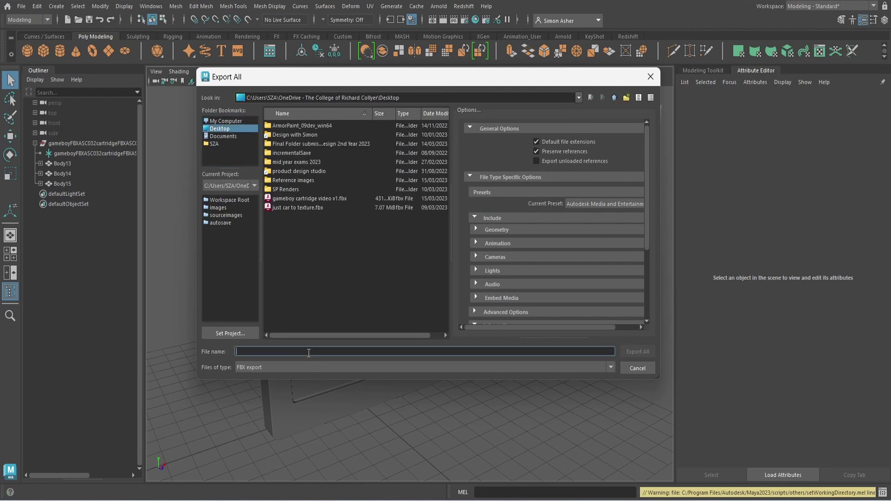
{"action": "type", "text": "unwrapped gameboy game"}
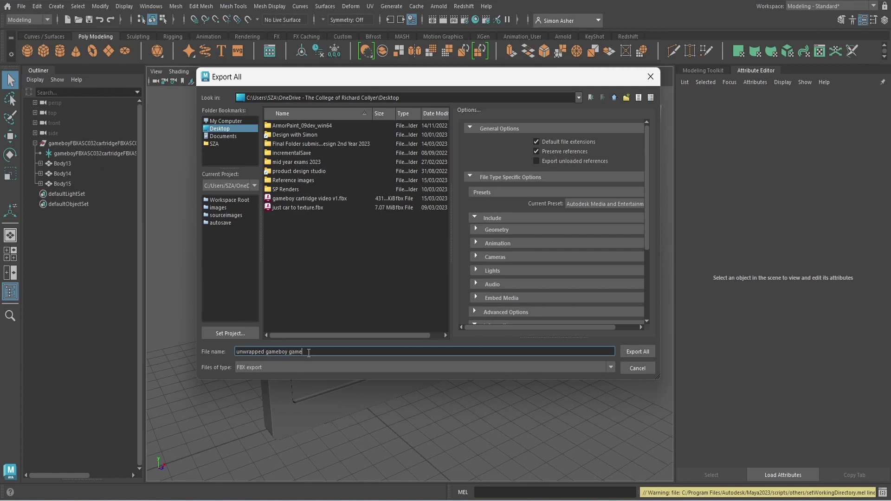
{"action": "key", "text": "Return"}
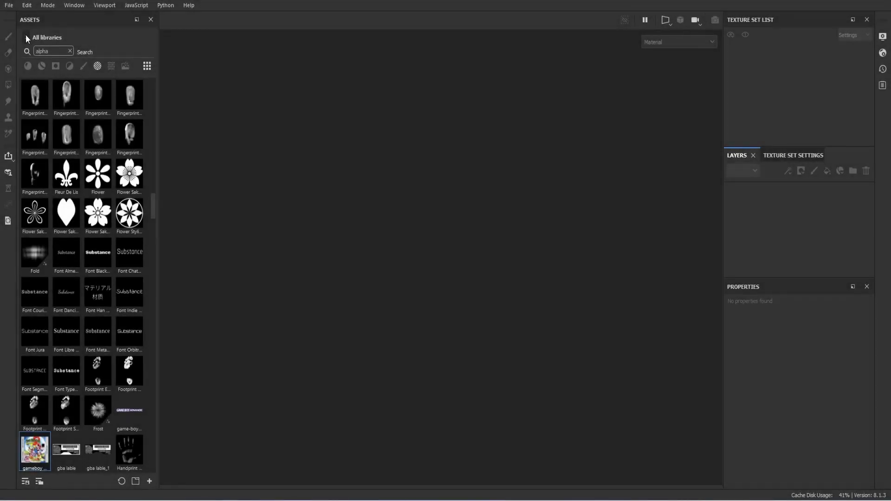
Step: Create a new project from Desktop 'unwrapped gameboy game.fbx' with 2048 document resolution
{"action": "left_click", "coordinate": [9, 6]}
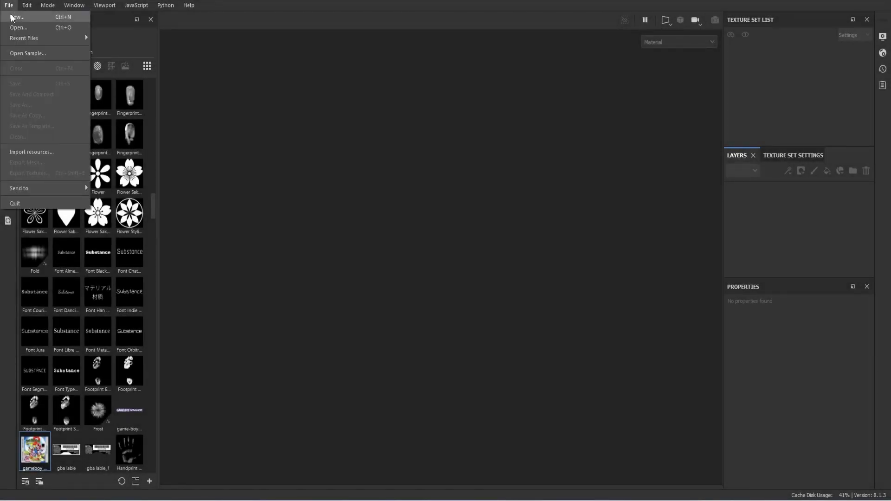
{"action": "left_click", "coordinate": [12, 18]}
{"action": "left_click", "coordinate": [536, 137]}
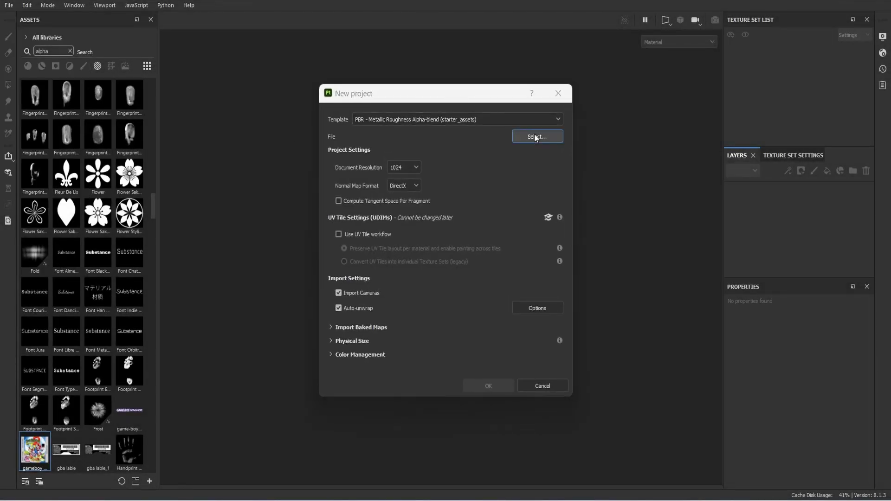
{"action": "scroll", "coordinate": [464, 236], "scroll_direction": "down", "scroll_amount": 2}
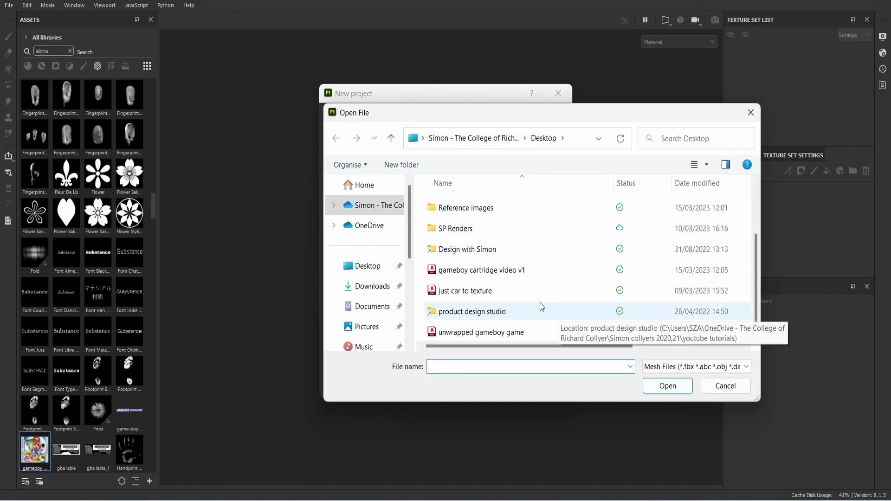
{"action": "left_click", "coordinate": [531, 332]}
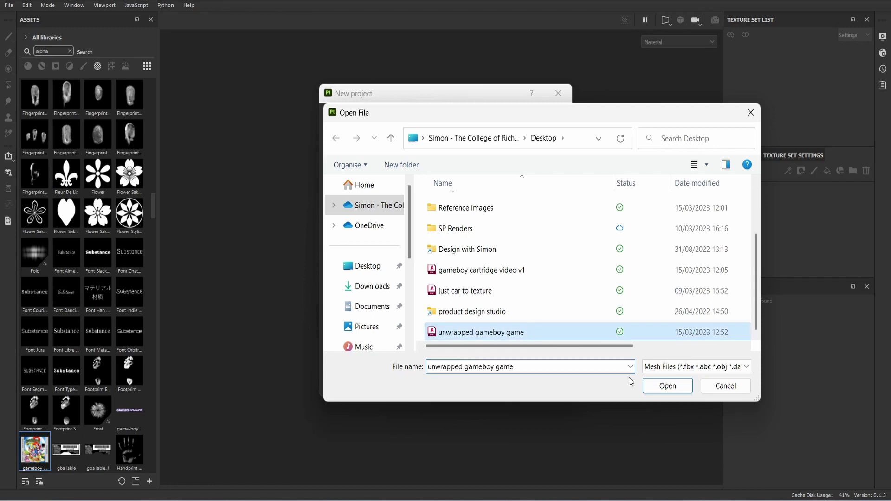
{"action": "left_click", "coordinate": [668, 386]}
{"action": "left_click", "coordinate": [404, 166]}
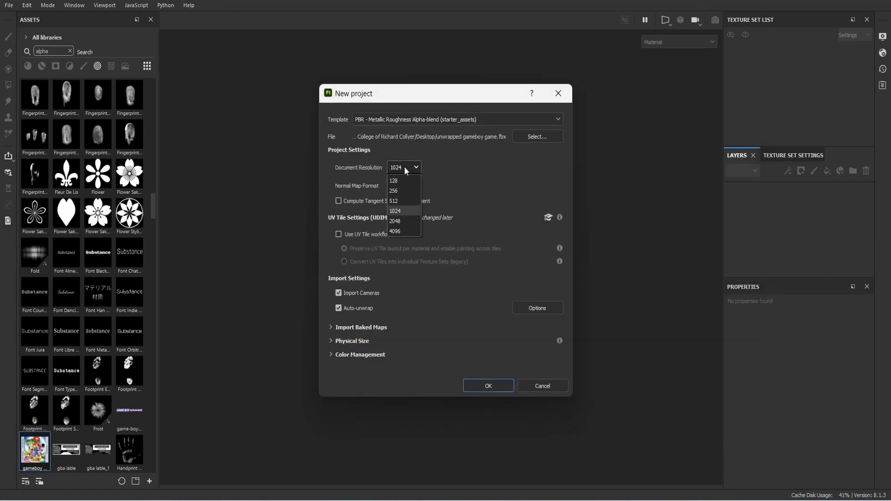
{"action": "left_click", "coordinate": [405, 219]}
{"action": "left_click", "coordinate": [489, 385]}
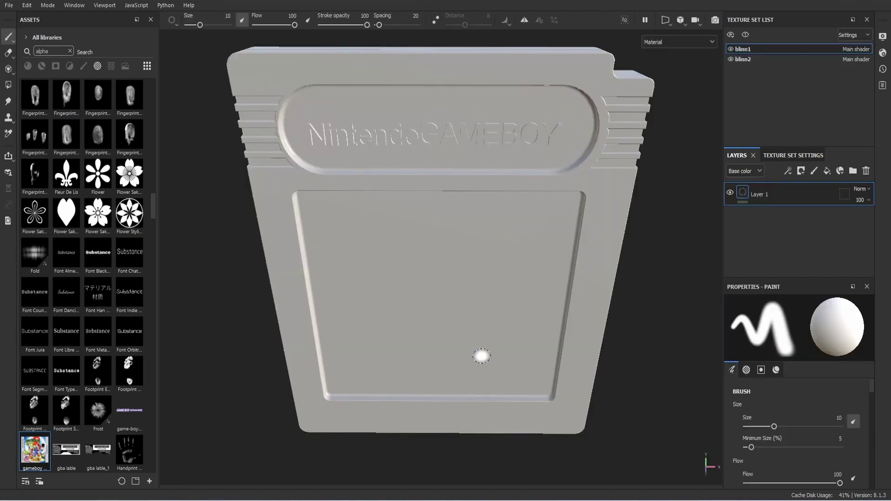
Step: Bake mesh maps for the blinn1 and blinn2 texture sets at 2048 output size
{"action": "left_click_drag", "start_coordinate": [481, 356], "coordinate": [425, 311], "text": "alt"}
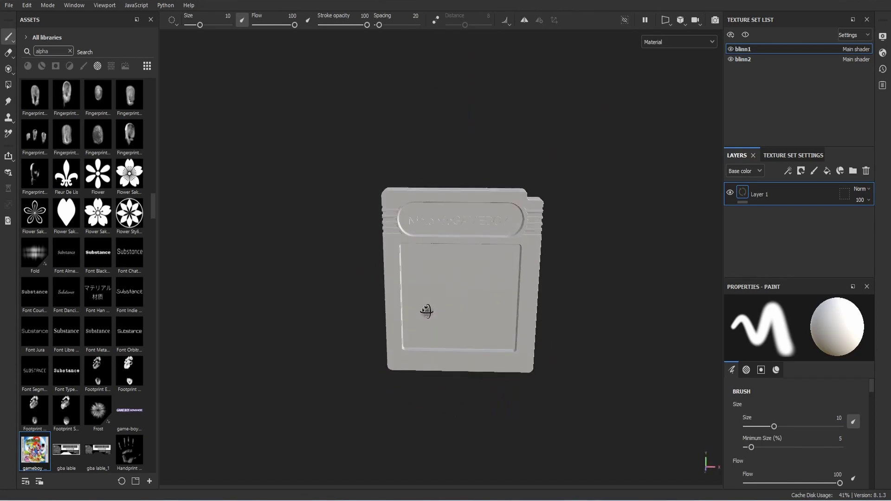
{"action": "middle_click_drag", "start_coordinate": [455, 307], "coordinate": [387, 313], "text": "alt"}
{"action": "scroll", "coordinate": [387, 313], "scroll_direction": "up", "scroll_amount": 2}
{"action": "left_click", "coordinate": [27, 5]}
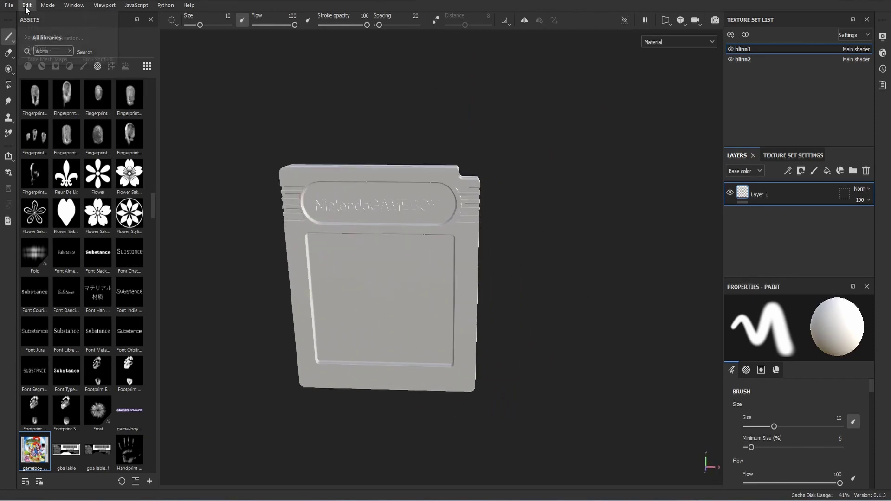
{"action": "left_click", "coordinate": [48, 58]}
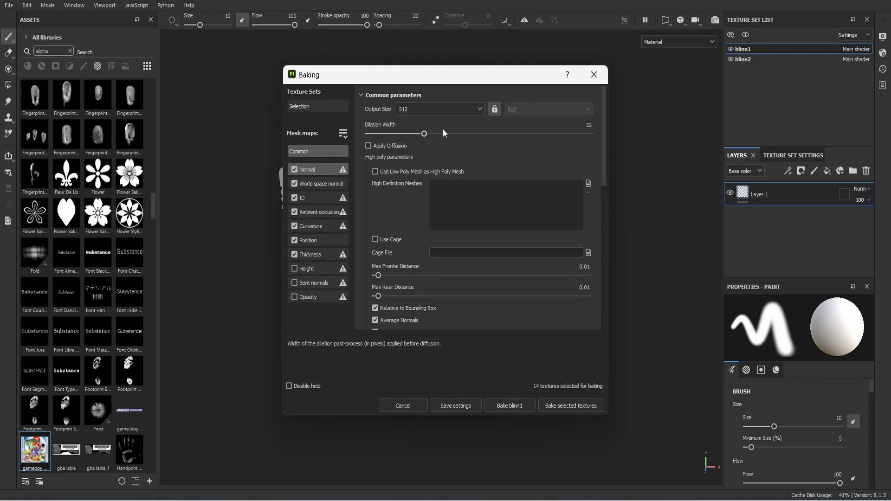
{"action": "left_click", "coordinate": [430, 107]}
{"action": "left_click", "coordinate": [421, 184]}
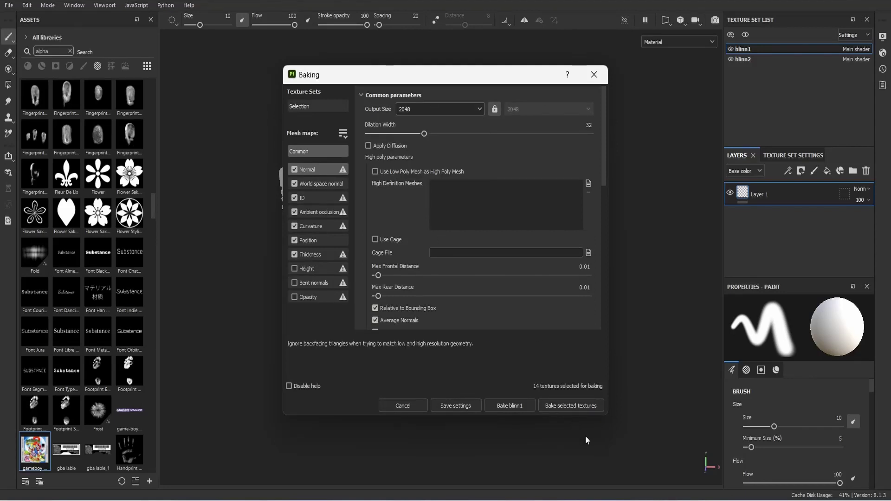
{"action": "left_click", "coordinate": [569, 404]}
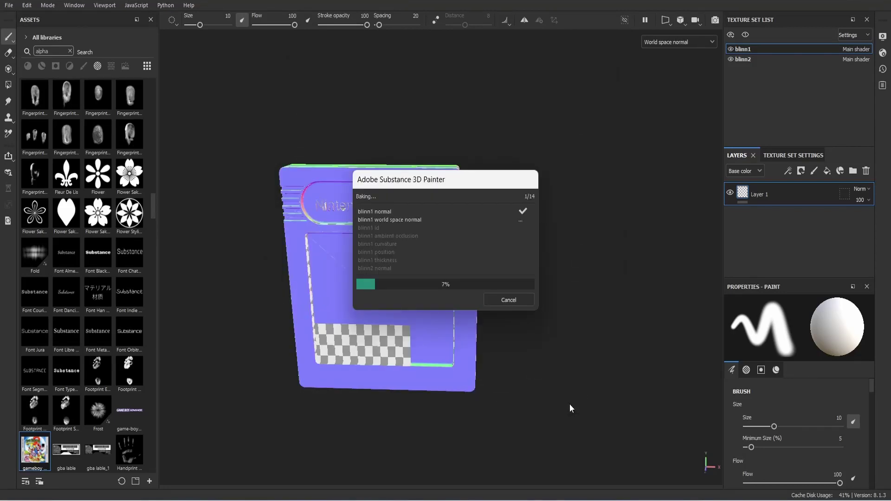
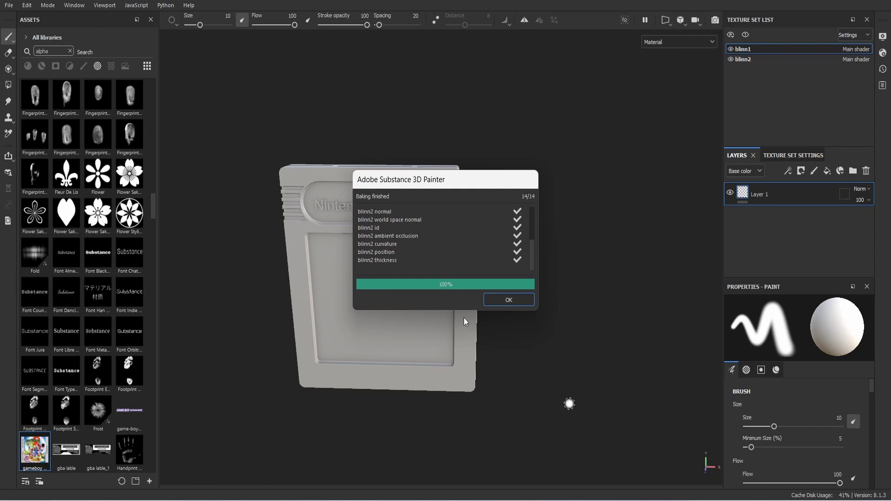
Step: Close the Baking finished report and orbit slightly to view the whole cartridge
{"action": "left_click", "coordinate": [511, 301]}
{"action": "left_click_drag", "start_coordinate": [425, 308], "coordinate": [435, 272], "text": "alt"}
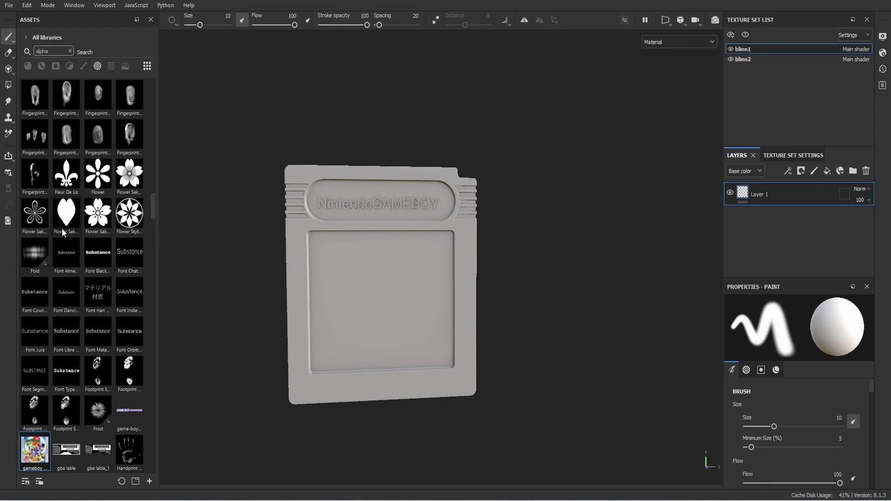
Step: Apply Plastic Matte Pure to the blinn1 shell and set its base colour to grey
{"action": "left_click", "coordinate": [69, 51]}
{"action": "left_click", "coordinate": [25, 68]}
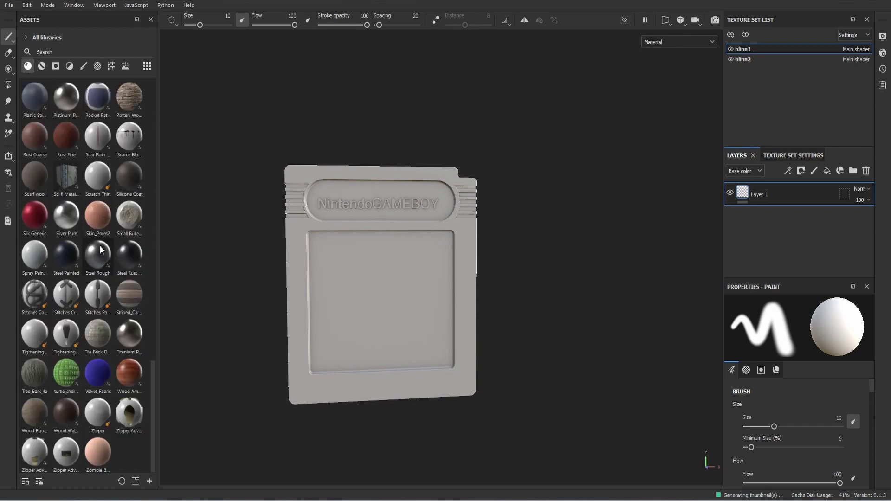
{"action": "scroll", "coordinate": [101, 251], "scroll_direction": "up", "scroll_amount": 3}
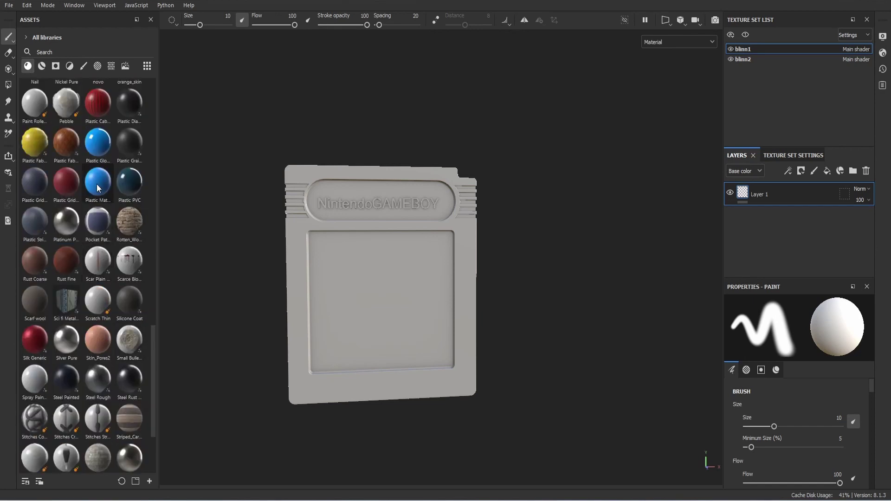
{"action": "left_click_drag", "start_coordinate": [97, 184], "coordinate": [199, 235]}
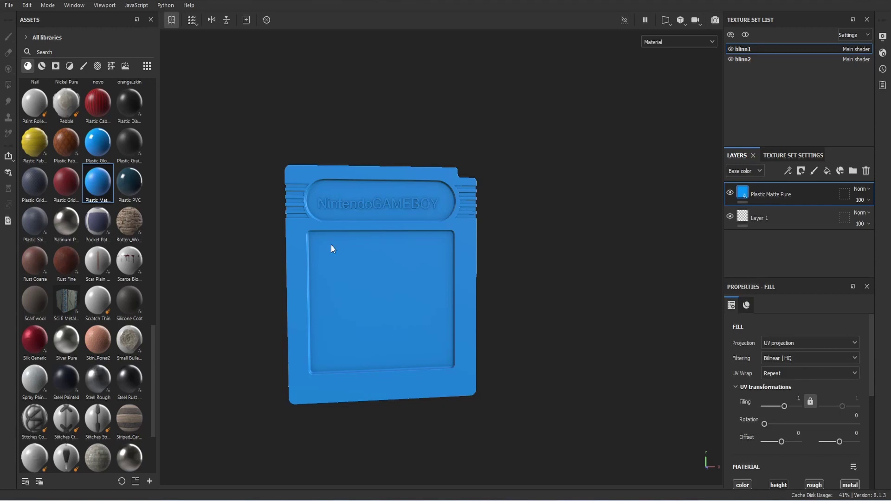
{"action": "left_click_drag", "start_coordinate": [339, 249], "coordinate": [352, 221], "text": "alt"}
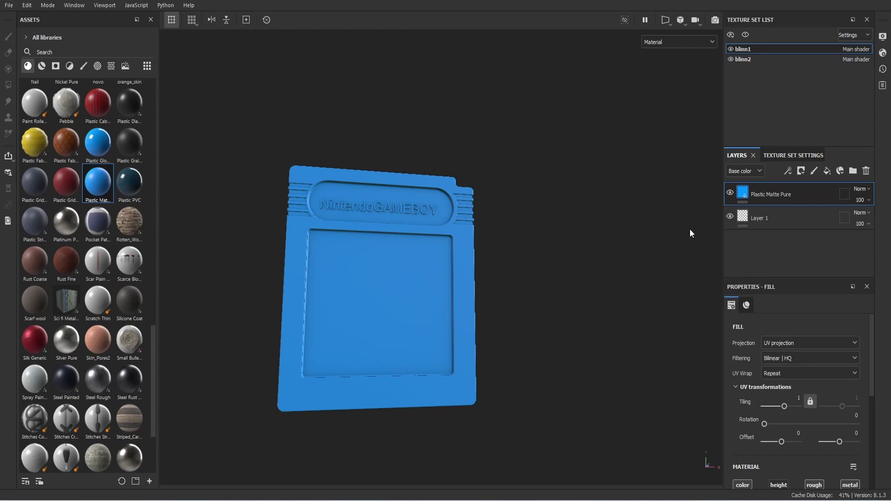
{"action": "scroll", "coordinate": [826, 434], "scroll_direction": "down", "scroll_amount": 5}
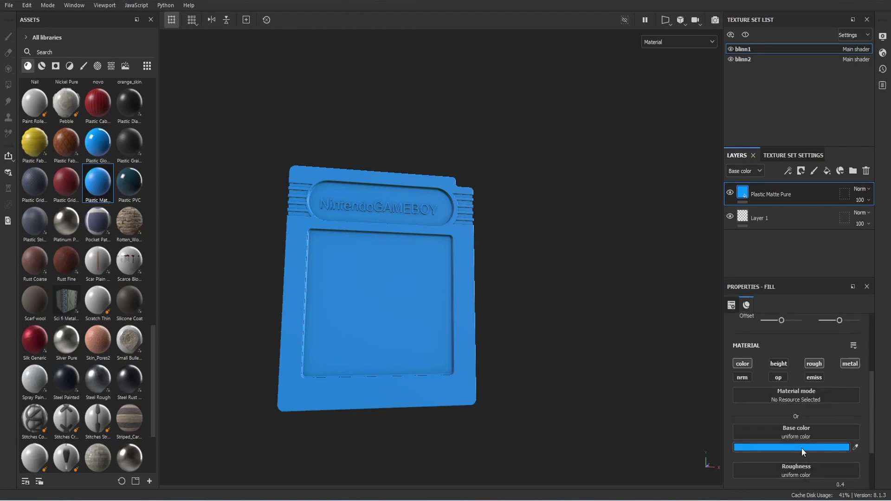
{"action": "left_click", "coordinate": [801, 447]}
{"action": "left_click_drag", "start_coordinate": [709, 389], "coordinate": [672, 399]}
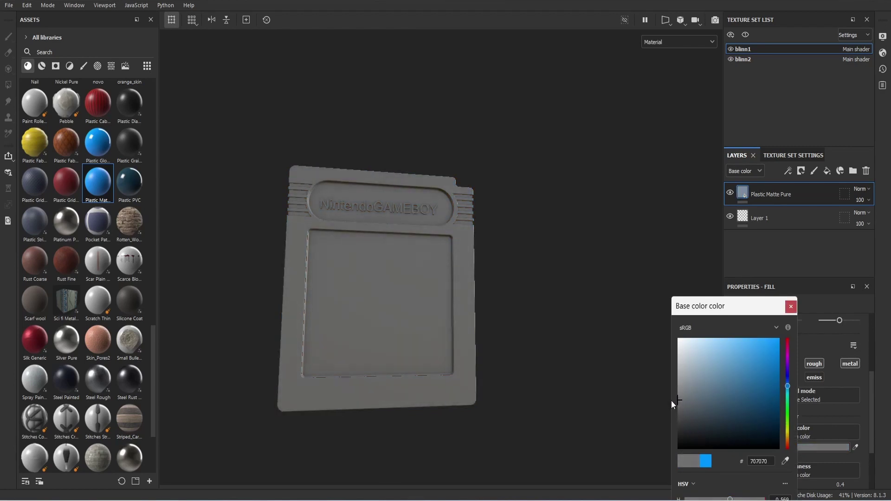
{"action": "left_click", "coordinate": [791, 306]}
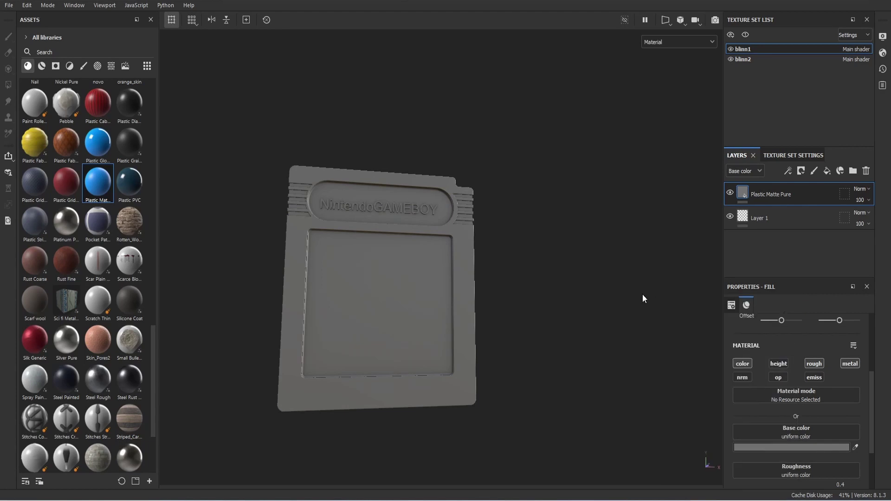
Step: Apply Brass Pure to the blinn2 contacts inside the bottom slot
{"action": "left_click_drag", "start_coordinate": [642, 297], "coordinate": [412, 241], "text": "alt"}
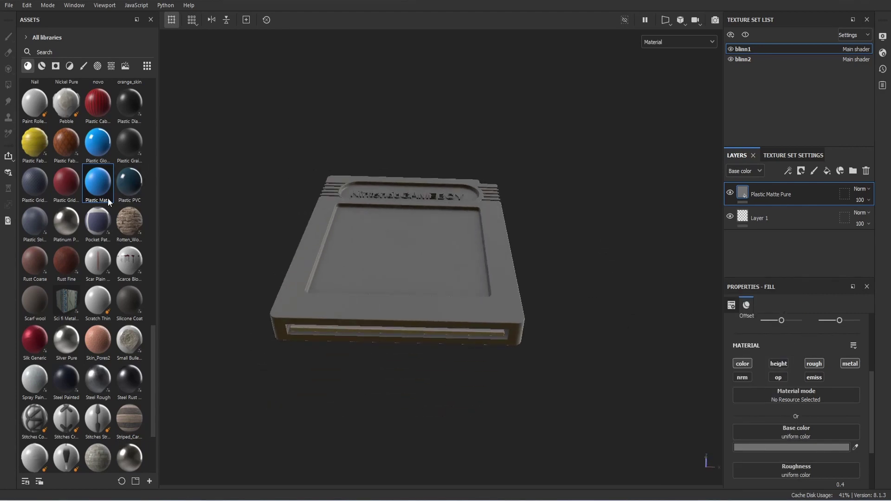
{"action": "scroll", "coordinate": [103, 195], "scroll_direction": "up", "scroll_amount": 15}
{"action": "left_click_drag", "start_coordinate": [98, 137], "coordinate": [310, 327]}
{"action": "left_click_drag", "start_coordinate": [361, 346], "coordinate": [367, 323], "text": "alt"}
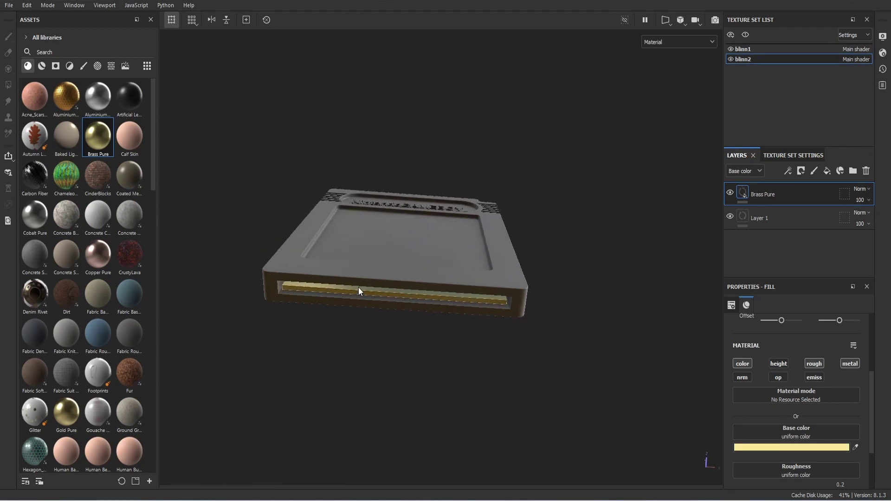
Step: Turn the cartridge front-on and filter the asset library to Alphas
{"action": "left_click_drag", "start_coordinate": [381, 300], "coordinate": [448, 349], "text": "alt"}
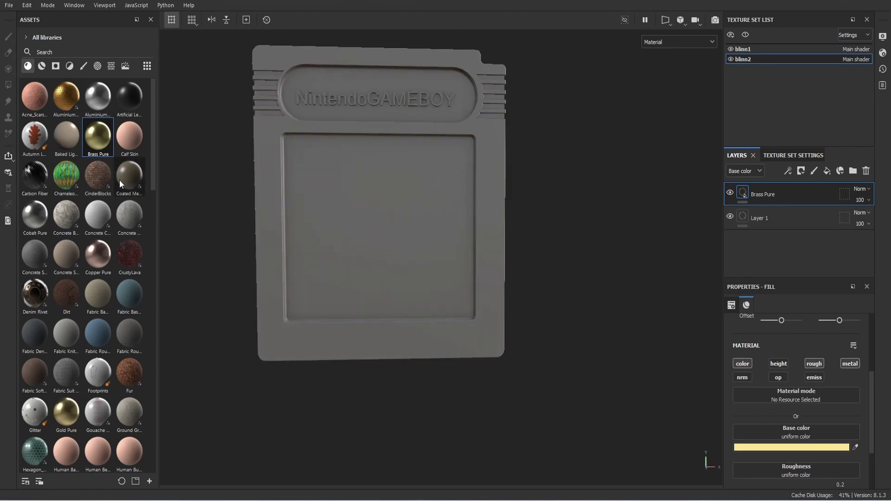
{"action": "left_click", "coordinate": [83, 68]}
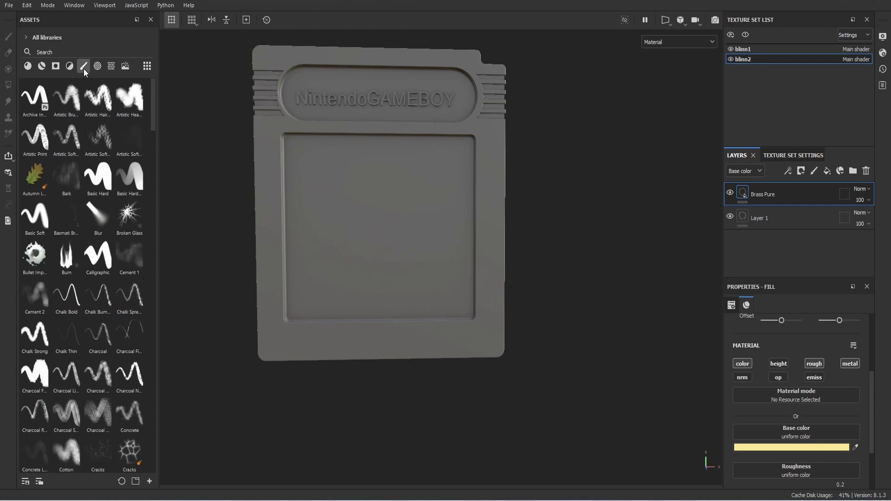
{"action": "left_click", "coordinate": [95, 68]}
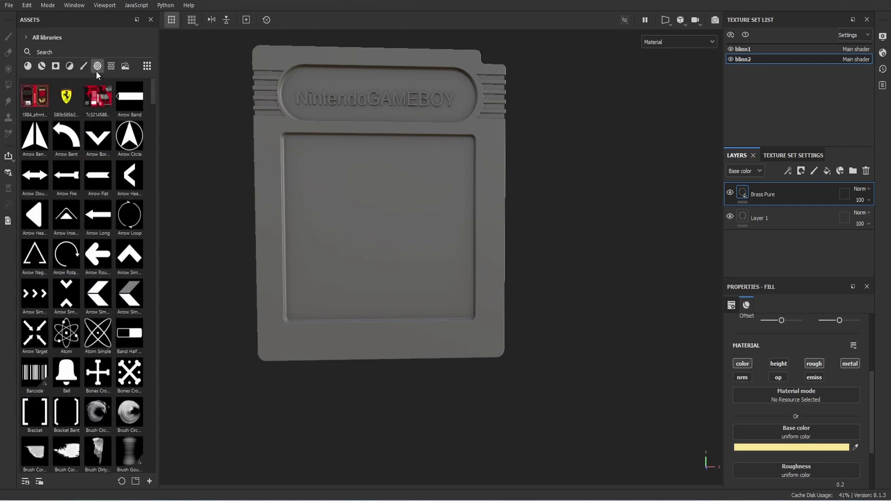
{"action": "scroll", "coordinate": [102, 180], "scroll_direction": "down", "scroll_amount": 10}
{"action": "scroll", "coordinate": [103, 184], "scroll_direction": "down", "scroll_amount": 15}
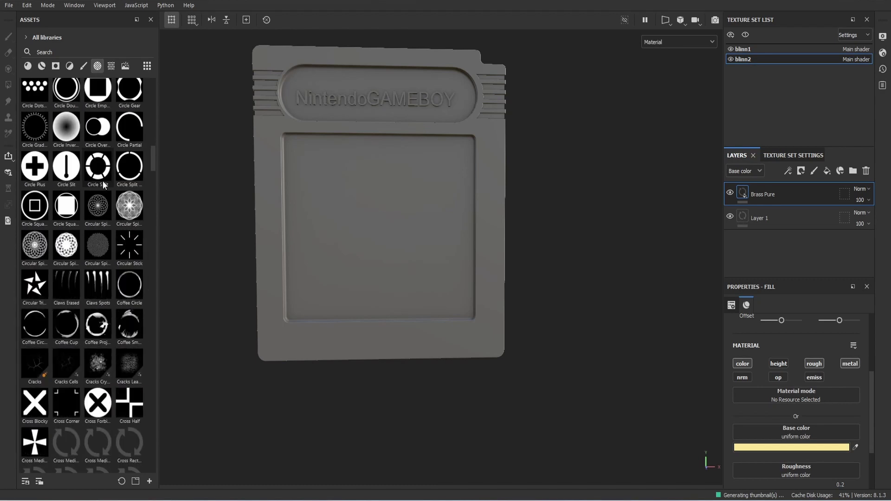
Step: Project the gameboy label image into base colour and rotate it upright by about 90°
{"action": "left_click_drag", "start_coordinate": [41, 404], "coordinate": [354, 238]}
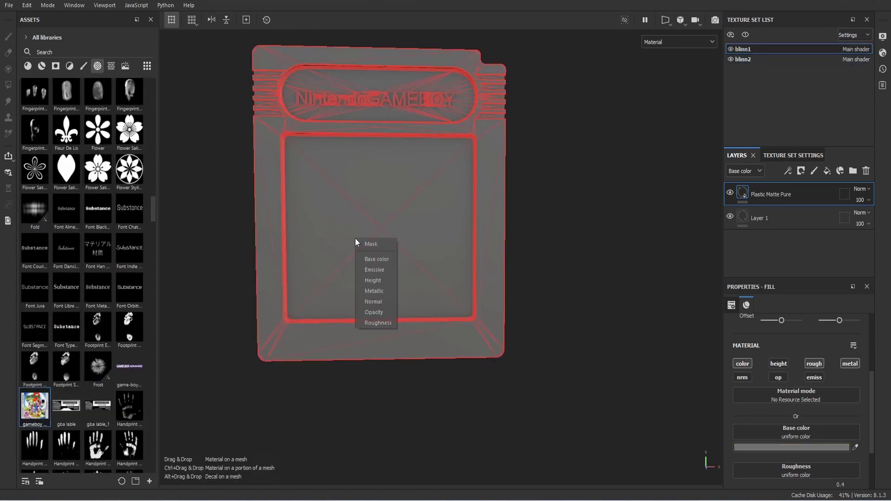
{"action": "left_click", "coordinate": [382, 258]}
{"action": "middle_click_drag", "start_coordinate": [388, 269], "coordinate": [380, 308], "text": "alt"}
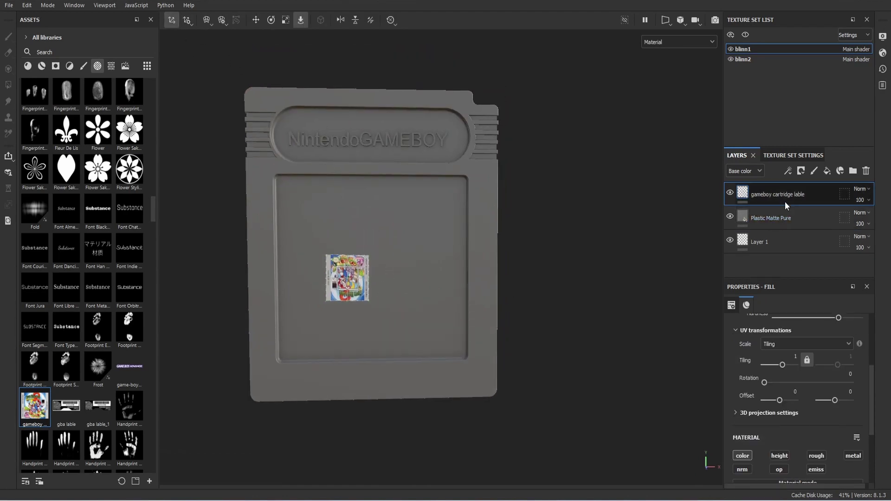
{"action": "scroll", "coordinate": [353, 282], "scroll_direction": "up", "scroll_amount": 5}
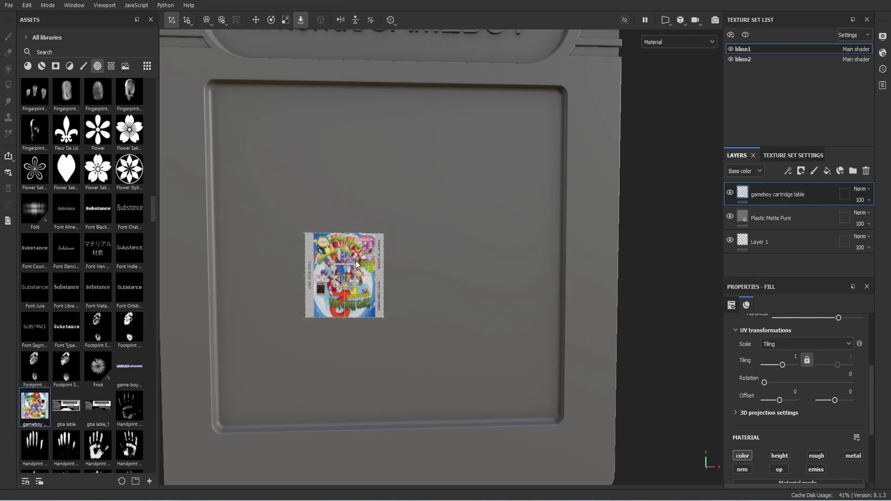
{"action": "key", "text": "e"}
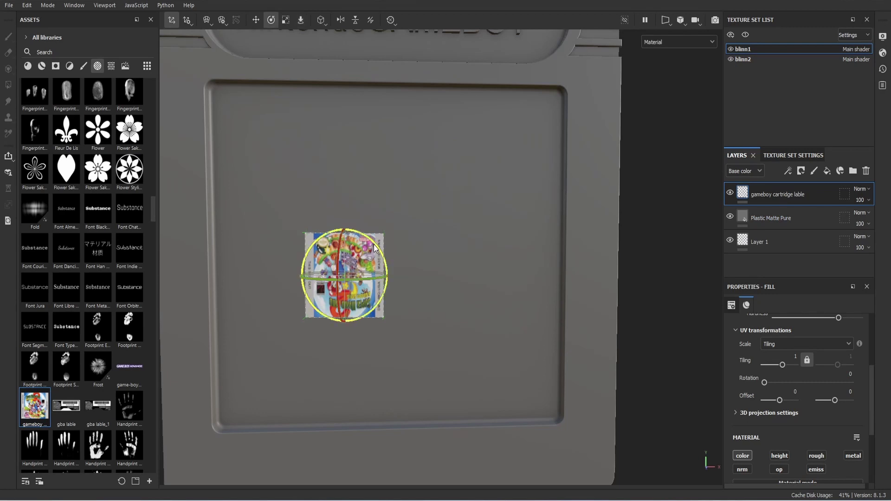
{"action": "left_click_drag", "start_coordinate": [377, 249], "coordinate": [129, 302]}
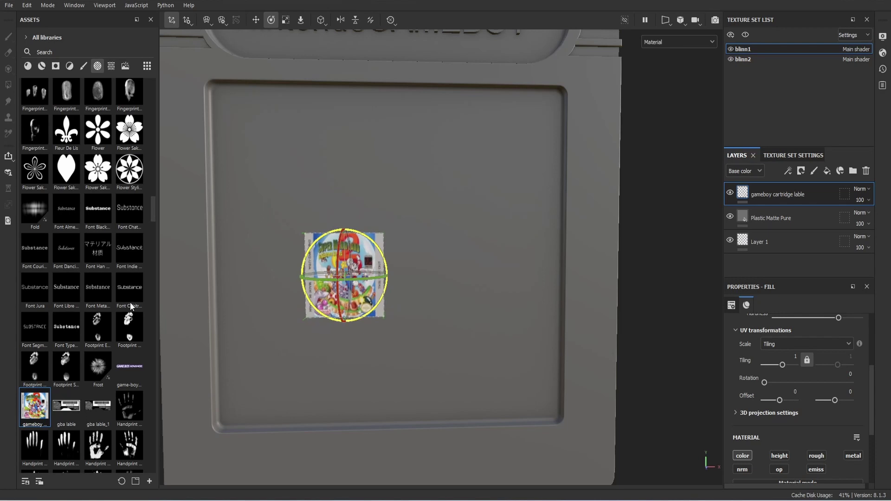
Step: Scale the label up until it fills the recessed label area
{"action": "key", "text": "r"}
{"action": "scroll", "coordinate": [342, 289], "scroll_direction": "up", "scroll_amount": 2}
{"action": "scroll", "coordinate": [342, 288], "scroll_direction": "down", "scroll_amount": 5}
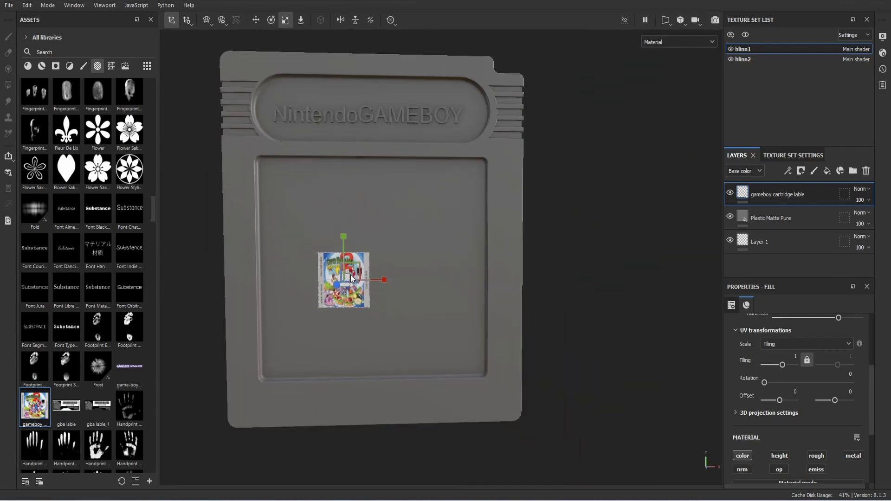
{"action": "left_click_drag", "start_coordinate": [419, 246], "coordinate": [640, 207]}
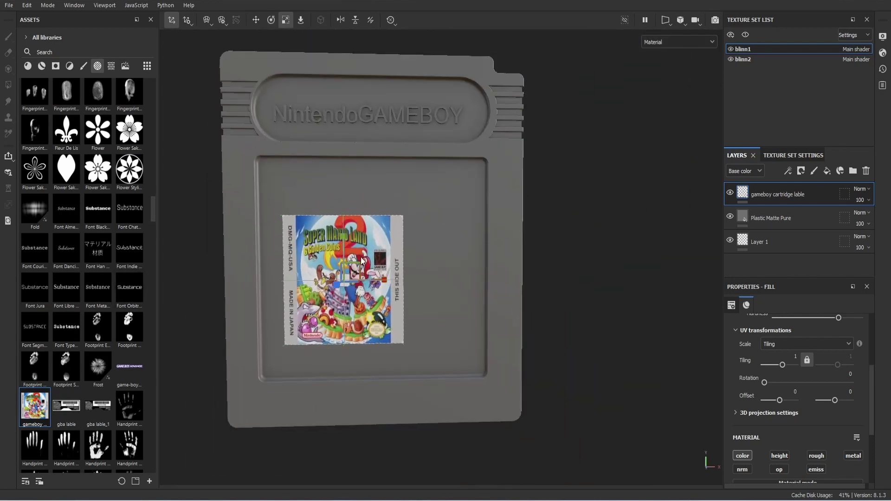
{"action": "left_click_drag", "start_coordinate": [356, 265], "coordinate": [453, 247]}
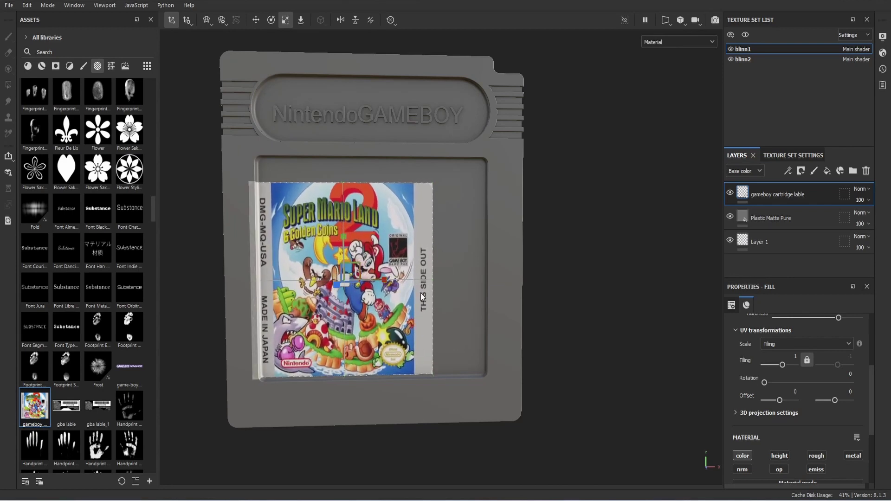
Step: Nudge the label right and up into the recess, then orbit to check the fit
{"action": "key", "text": "w"}
{"action": "mouse_move", "coordinate": [377, 282]}
{"action": "left_mouse_down"}
{"action": "mouse_move", "coordinate": [412, 282]}
{"action": "mouse_move", "coordinate": [402, 281]}
{"action": "left_mouse_up"}
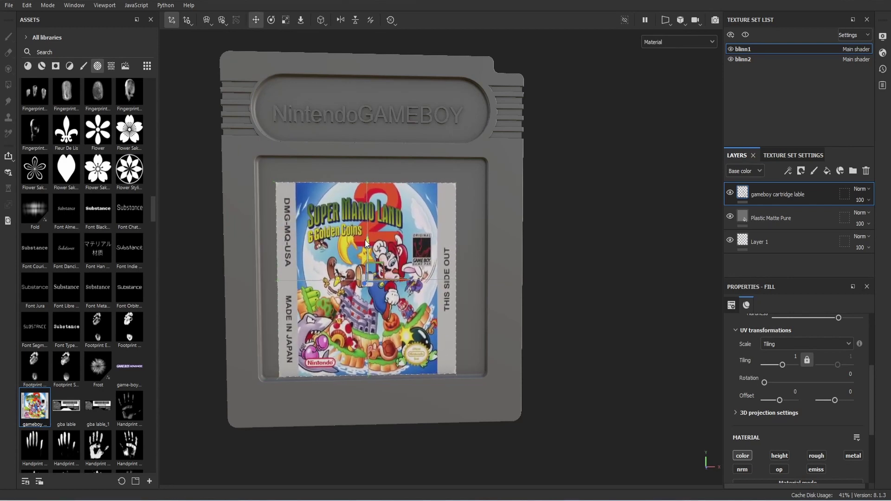
{"action": "left_click", "coordinate": [365, 235]}
{"action": "left_click_drag", "start_coordinate": [367, 236], "coordinate": [366, 226]}
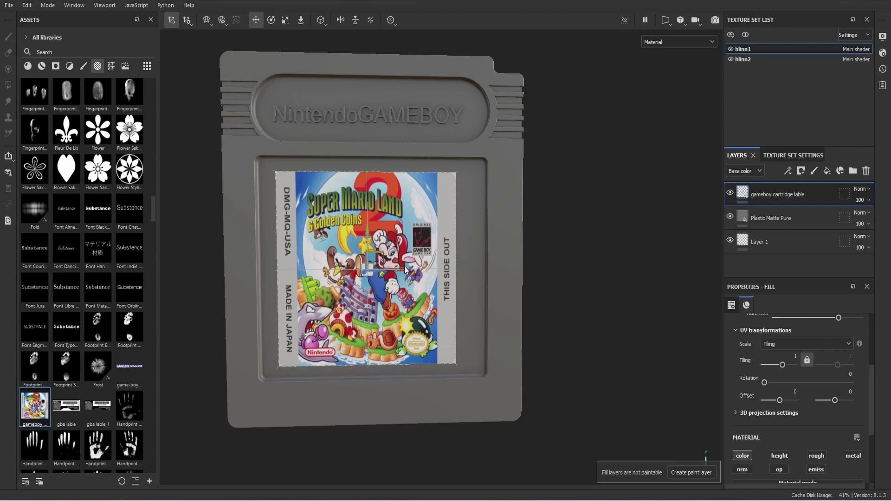
{"action": "left_click_drag", "start_coordinate": [406, 270], "coordinate": [425, 272]}
{"action": "key", "text": "r"}
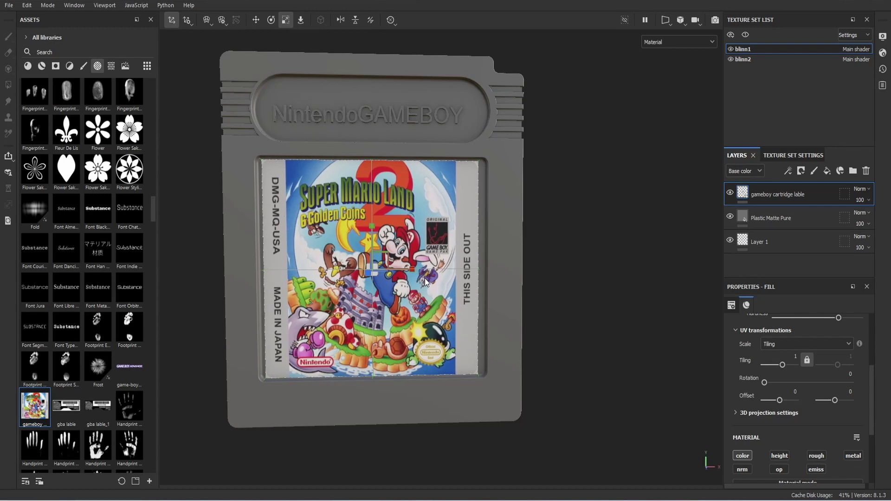
{"action": "key", "text": "w"}
{"action": "left_click_drag", "start_coordinate": [407, 267], "coordinate": [409, 268]}
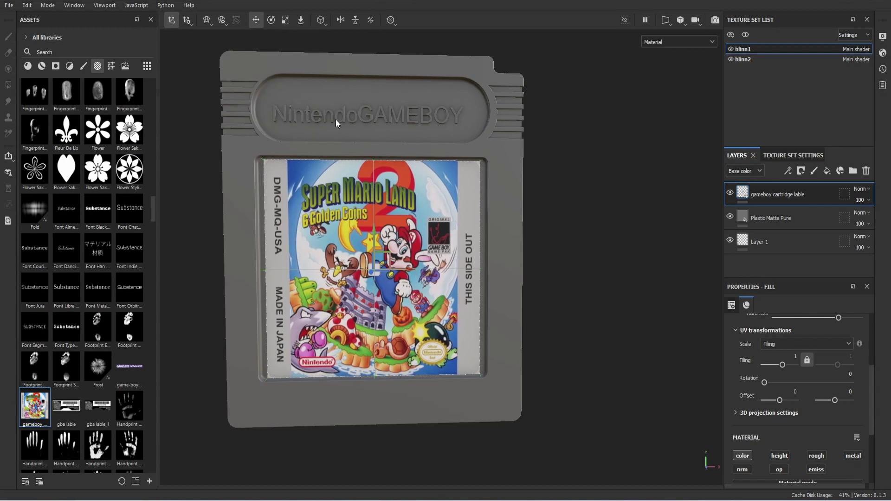
{"action": "left_click", "coordinate": [171, 21]}
{"action": "left_click_drag", "start_coordinate": [650, 264], "coordinate": [589, 270], "text": "alt"}
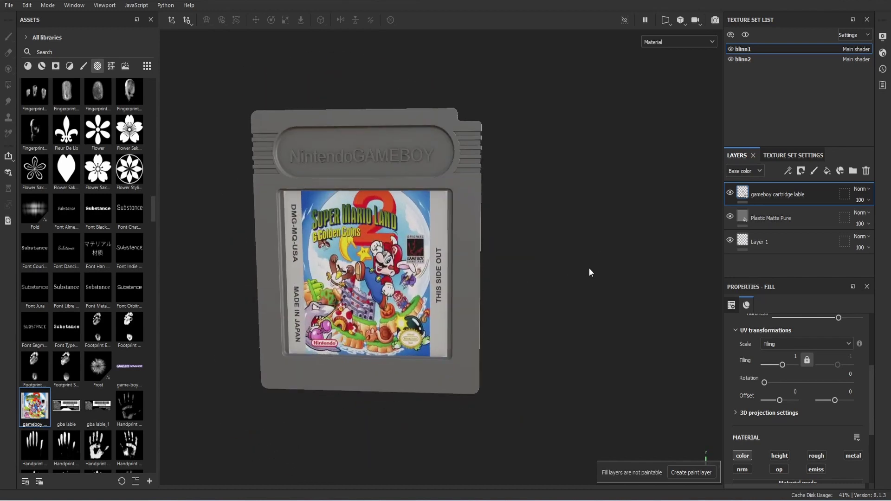
Step: Save the project as 'gameboy_game' via Save As
{"action": "left_click", "coordinate": [8, 5]}
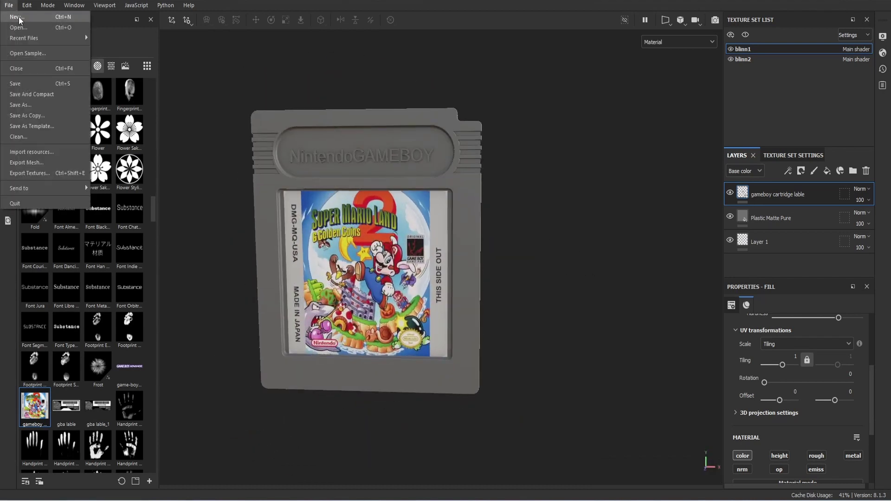
{"action": "left_click", "coordinate": [37, 84]}
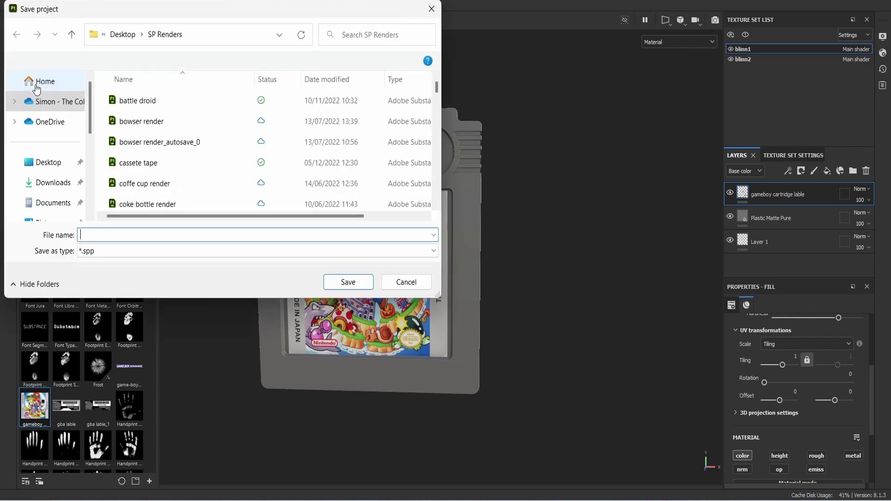
{"action": "type", "text": "gameboy_game"}
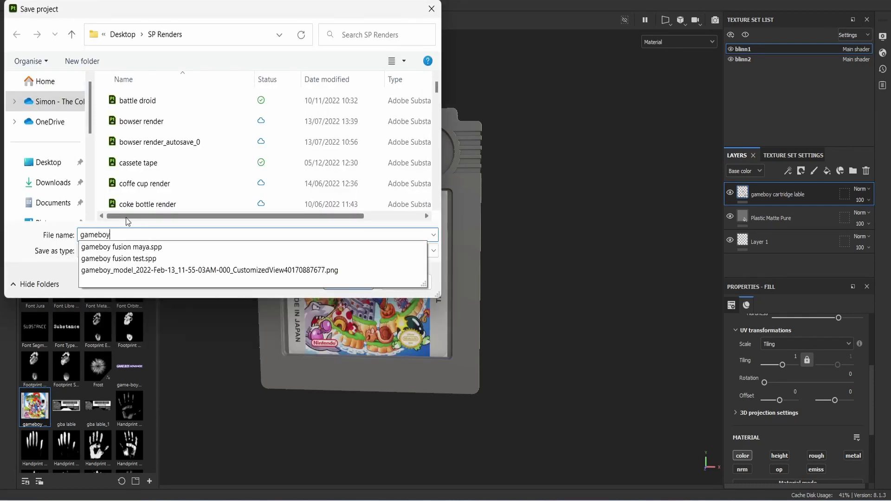
{"action": "key", "text": "Return"}
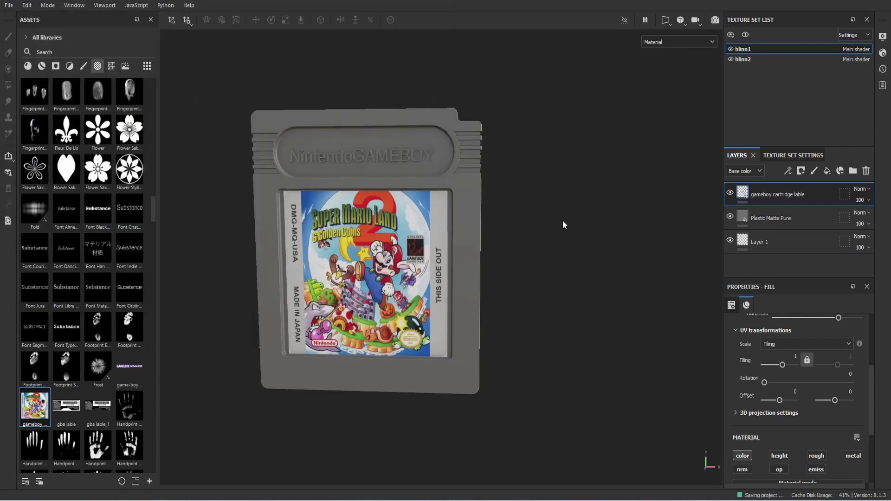
Step: Render in Iray with Clear color enabled and the background set to grey B0B0B0
{"action": "left_click", "coordinate": [716, 20]}
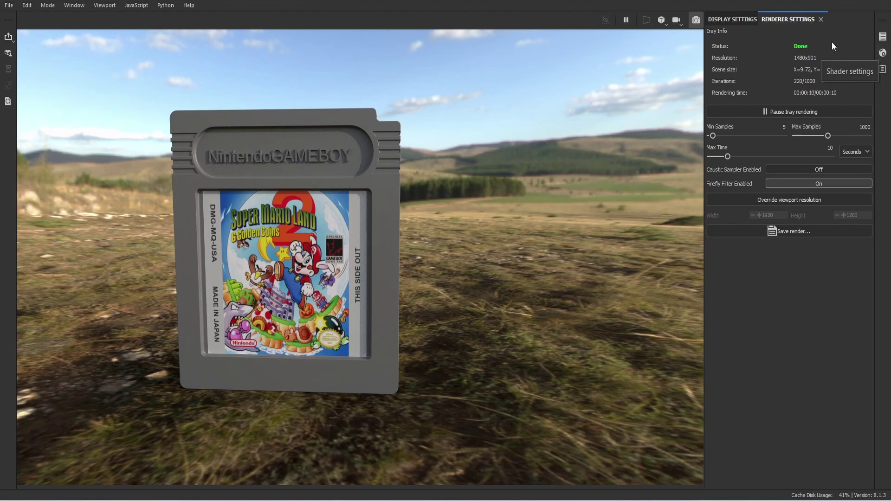
{"action": "left_click", "coordinate": [741, 19]}
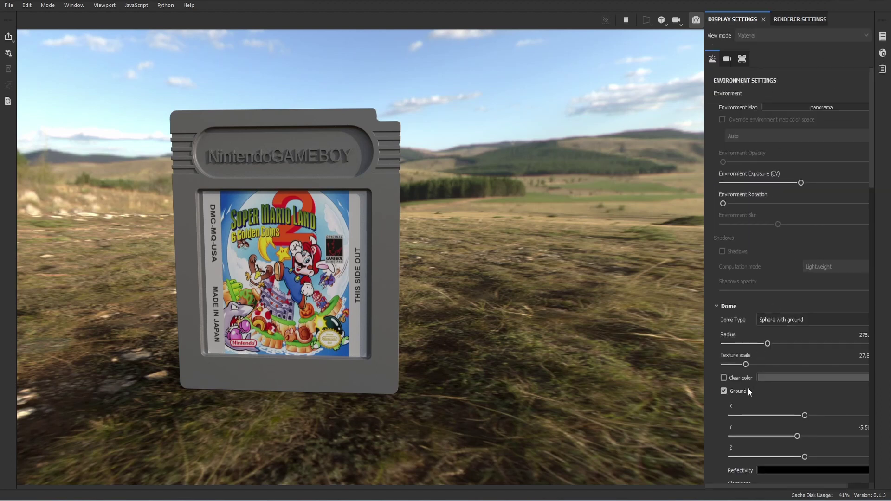
{"action": "left_click", "coordinate": [730, 377]}
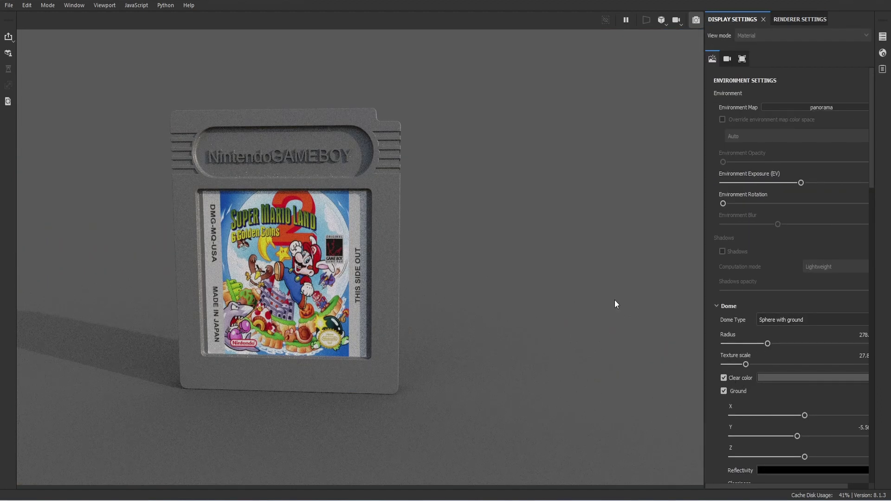
{"action": "middle_click_drag", "start_coordinate": [542, 300], "coordinate": [612, 306], "text": "alt"}
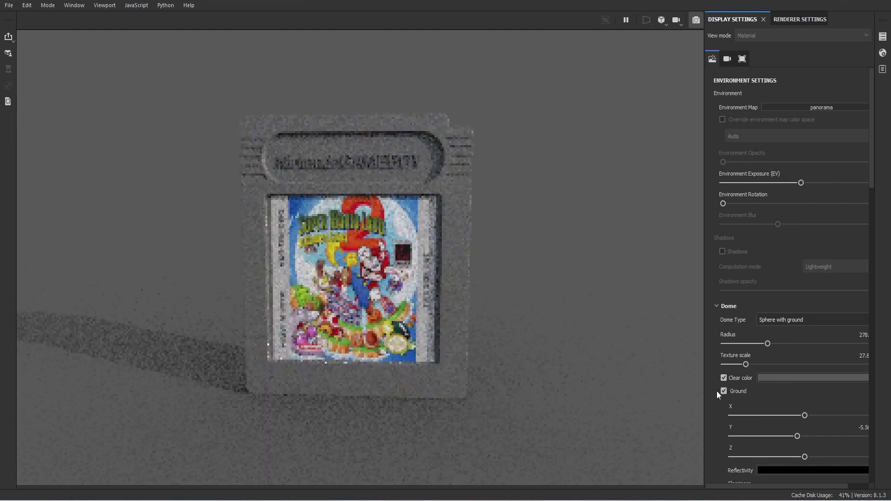
{"action": "left_click", "coordinate": [792, 377]}
{"action": "left_click", "coordinate": [648, 361]}
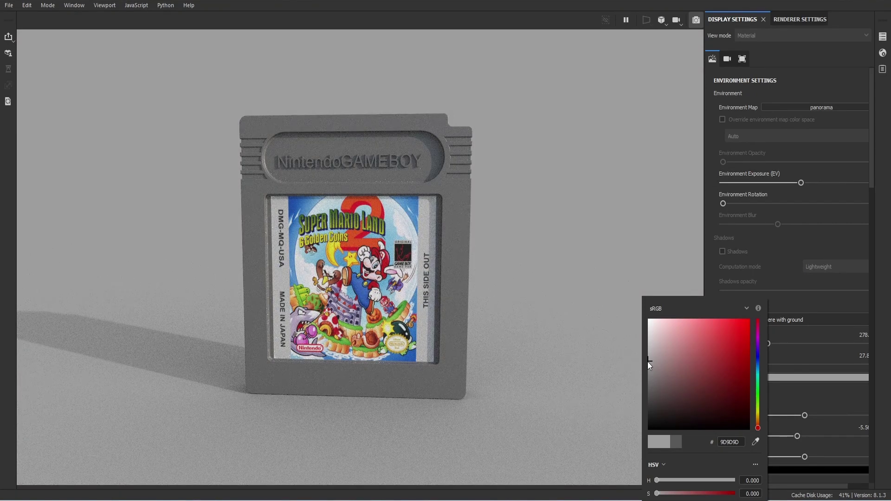
{"action": "left_click_drag", "start_coordinate": [648, 361], "coordinate": [645, 353]}
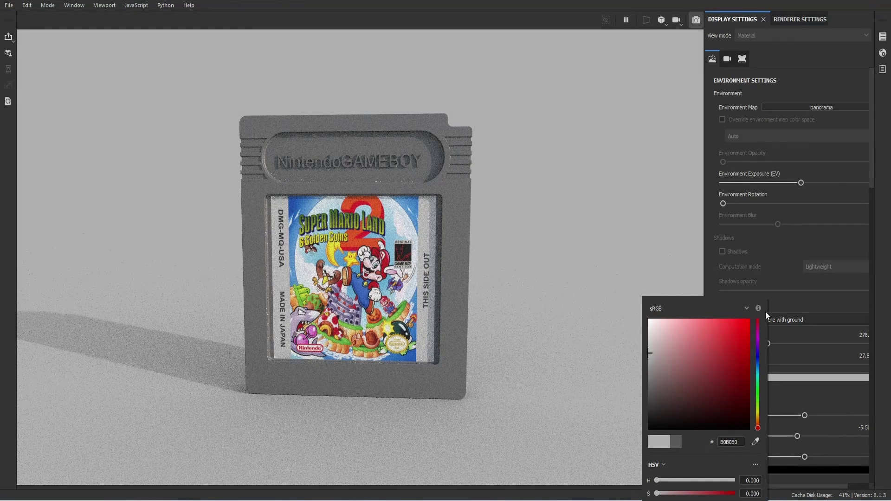
{"action": "left_click", "coordinate": [643, 192]}
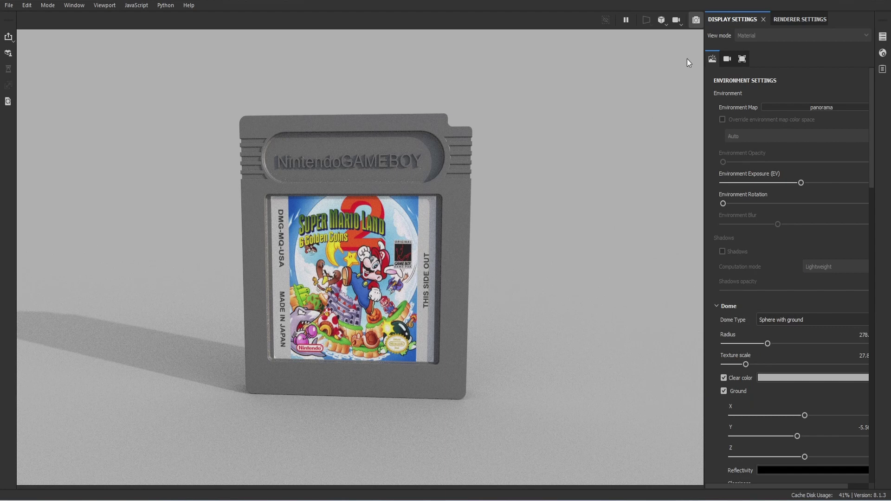
{"action": "left_click", "coordinate": [695, 20]}
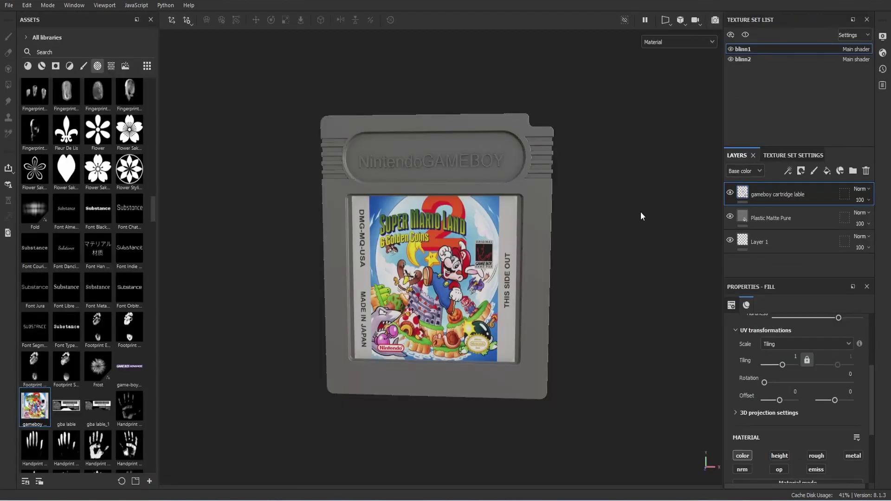
{"action": "left_click", "coordinate": [755, 59]}
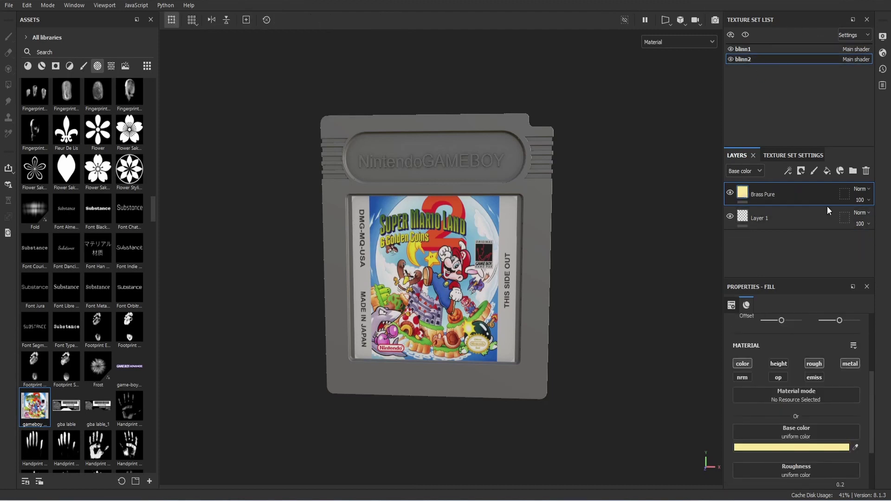
{"action": "left_click", "coordinate": [756, 49]}
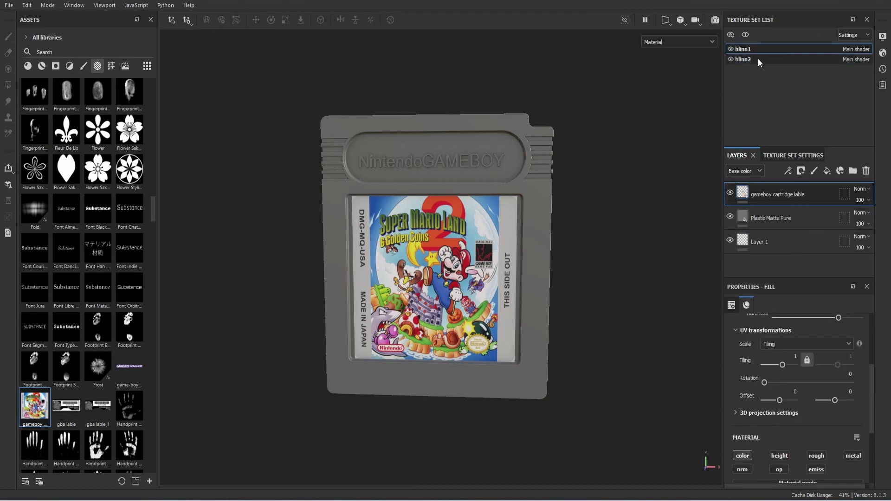
{"action": "left_click", "coordinate": [827, 171]}
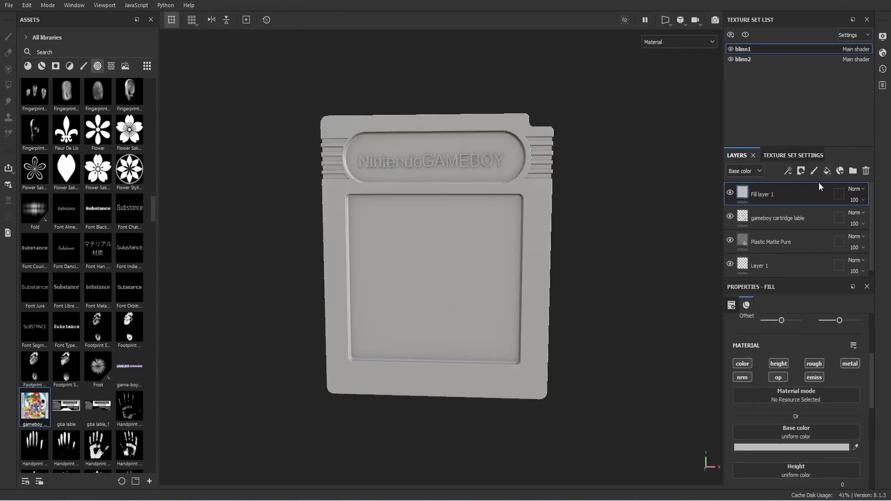
{"action": "left_click", "coordinate": [799, 172]}
{"action": "left_click", "coordinate": [820, 198]}
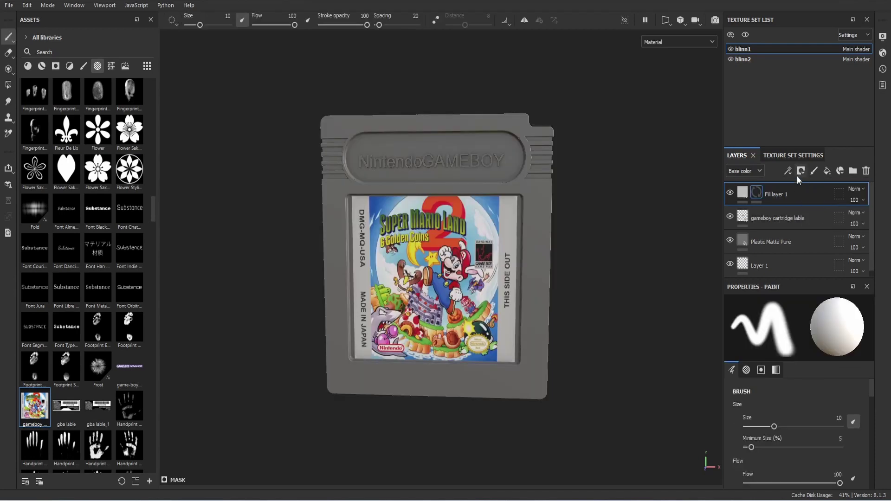
{"action": "left_click", "coordinate": [786, 171]}
{"action": "left_click", "coordinate": [815, 213]}
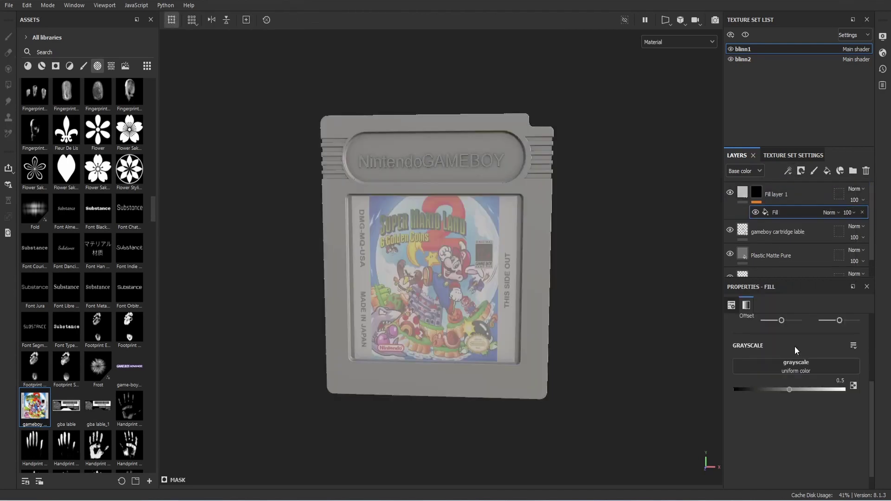
{"action": "left_click", "coordinate": [798, 369]}
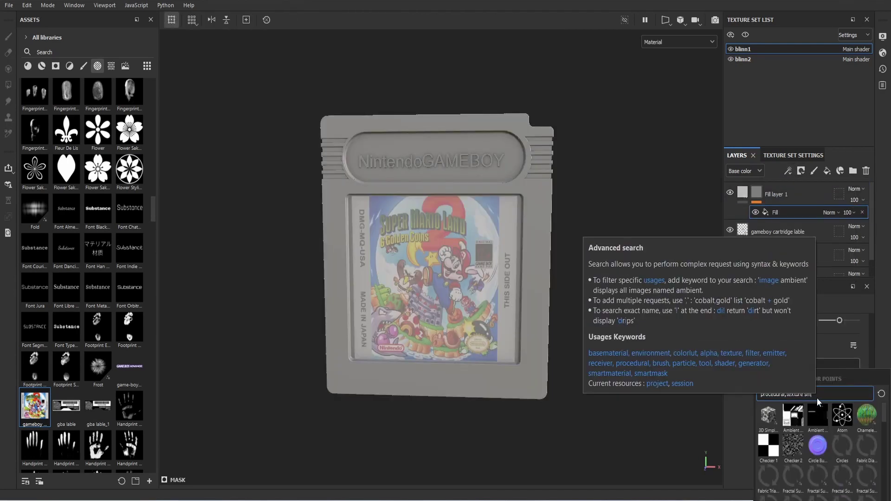
{"action": "type", "text": "smud"}
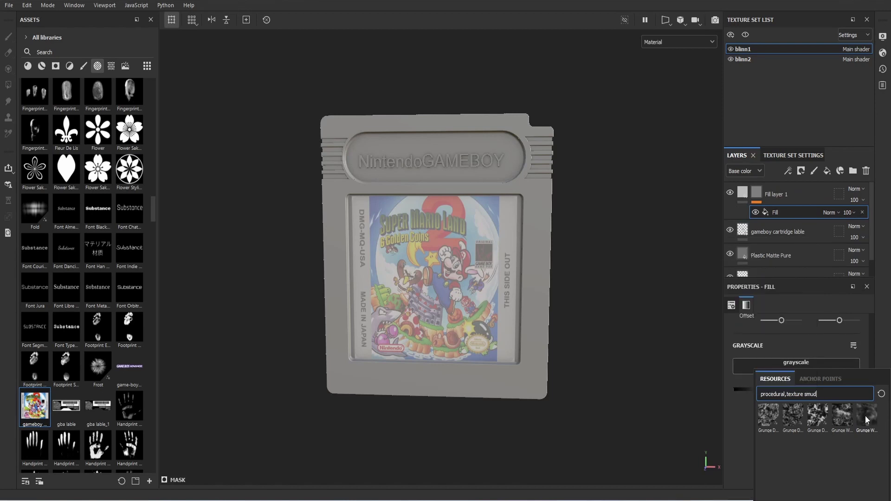
{"action": "left_click", "coordinate": [865, 415]}
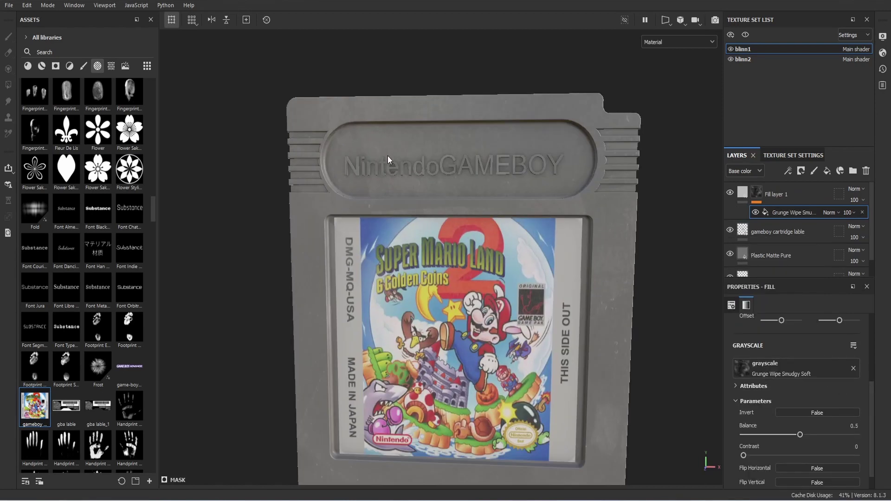
{"action": "scroll", "coordinate": [388, 155], "scroll_direction": "up", "scroll_amount": 5}
{"action": "scroll", "coordinate": [384, 173], "scroll_direction": "down", "scroll_amount": 5}
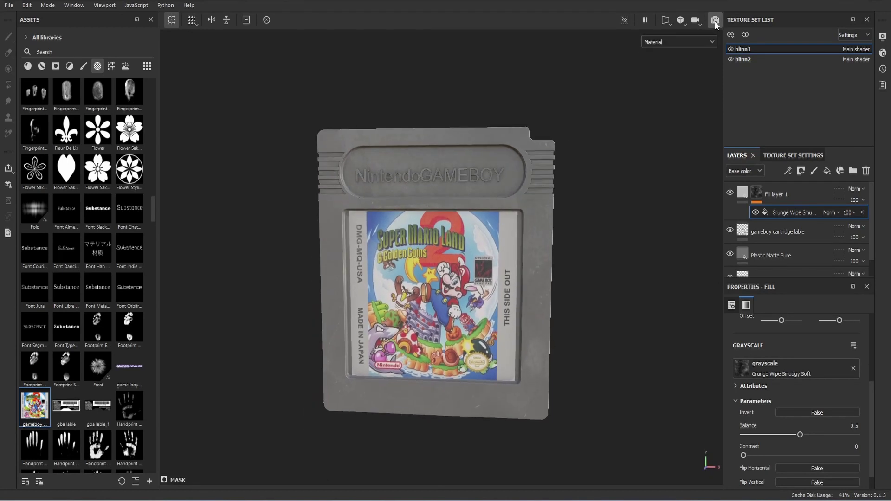
{"action": "left_click", "coordinate": [715, 21]}
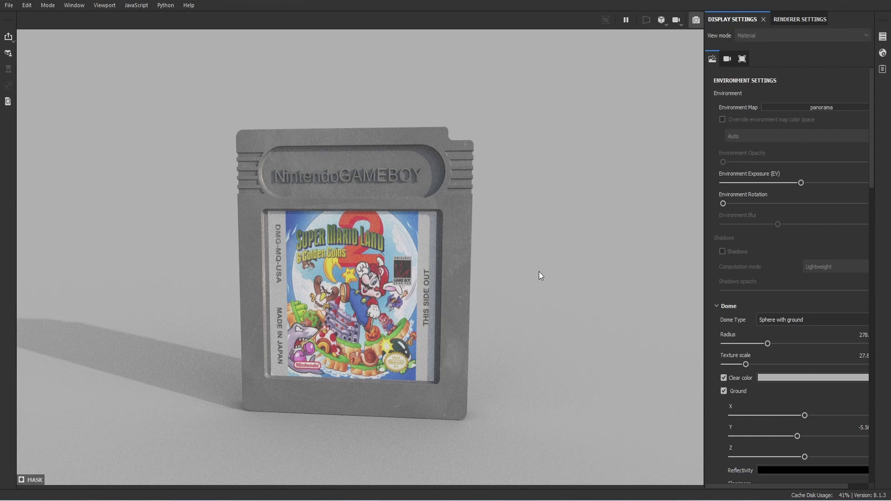
{"action": "left_click_drag", "start_coordinate": [539, 271], "coordinate": [569, 276], "text": "alt"}
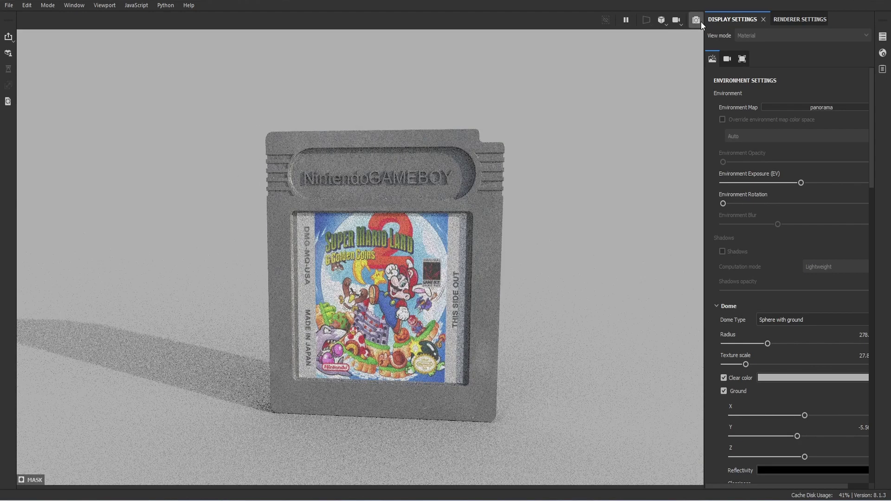
{"action": "left_click", "coordinate": [700, 22]}
Step: Add Fill layer 2 above Fill layer 1 and give it a black mask
{"action": "scroll", "coordinate": [383, 174], "scroll_direction": "up", "scroll_amount": 5}
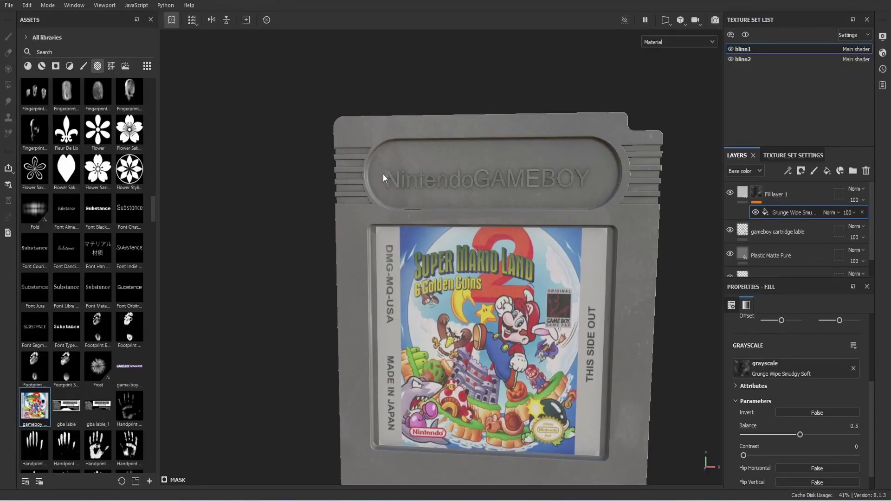
{"action": "scroll", "coordinate": [382, 174], "scroll_direction": "down", "scroll_amount": 8}
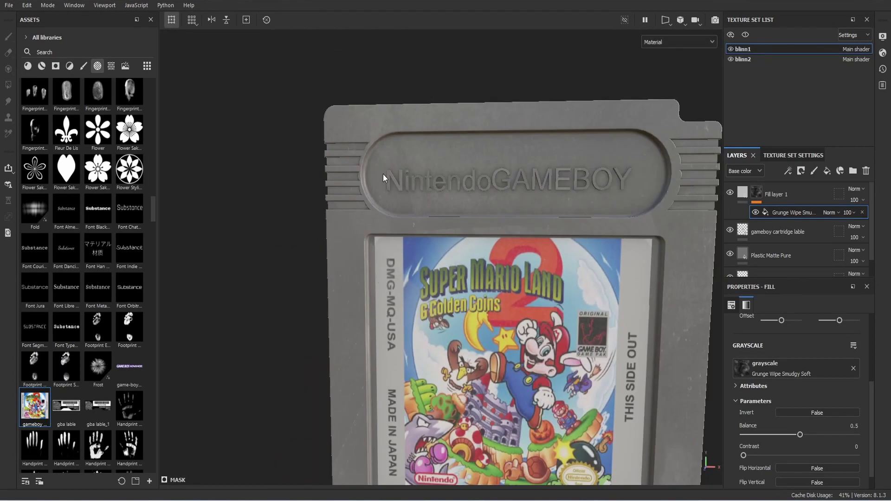
{"action": "left_click_drag", "start_coordinate": [383, 173], "coordinate": [797, 171], "text": "alt"}
{"action": "left_click_drag", "start_coordinate": [826, 142], "coordinate": [466, 245], "text": "alt"}
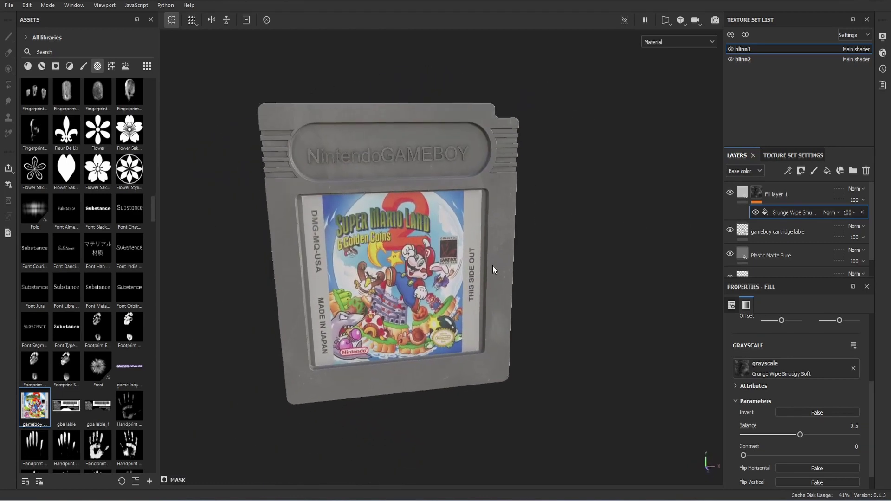
{"action": "left_click", "coordinate": [826, 171]}
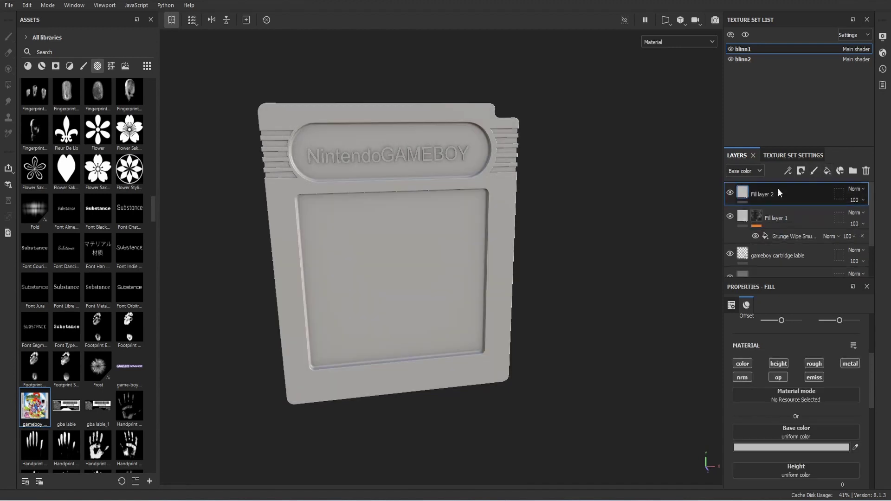
{"action": "left_click", "coordinate": [800, 171]}
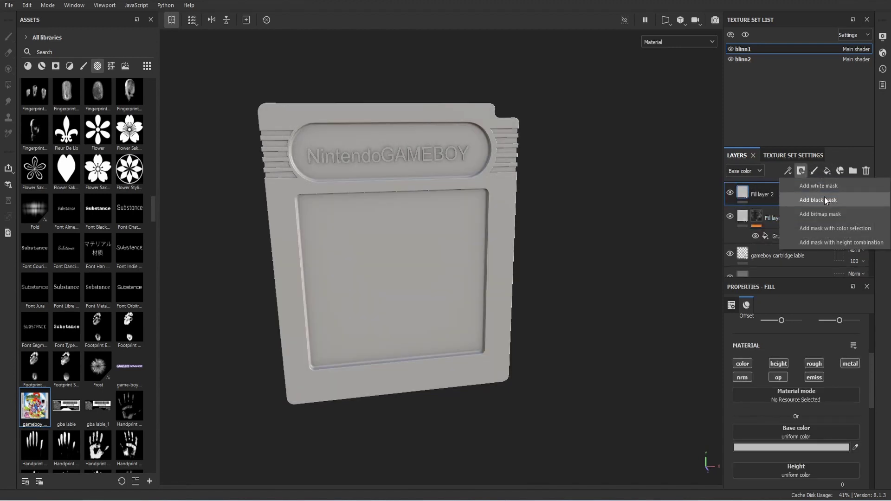
{"action": "left_click", "coordinate": [824, 197]}
Step: Drive the mask with a Metal Edge Wear generator and preview it in Iray
{"action": "left_click", "coordinate": [788, 172]}
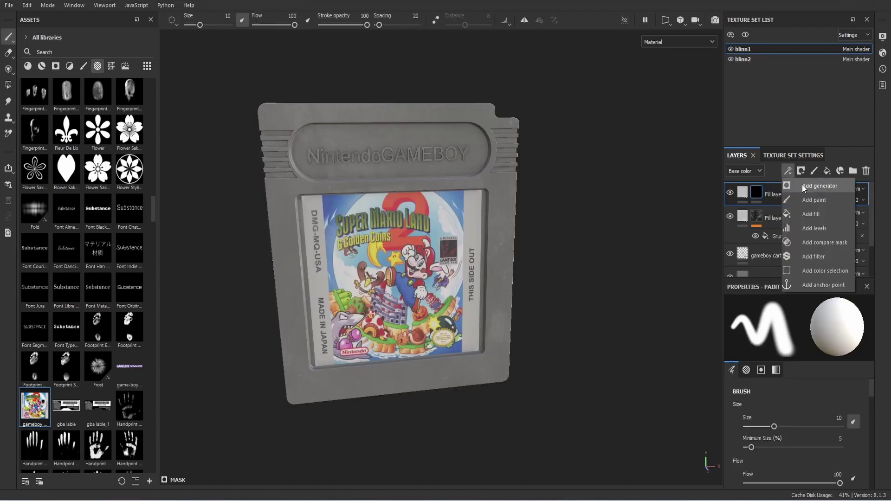
{"action": "left_click", "coordinate": [802, 185]}
{"action": "left_click", "coordinate": [806, 335]}
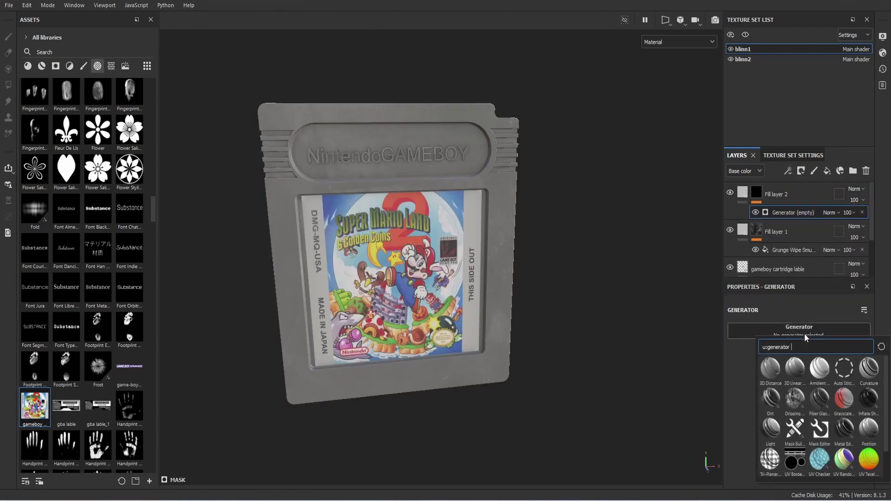
{"action": "left_click", "coordinate": [844, 430]}
{"action": "mouse_move", "coordinate": [652, 369]}
{"action": "left_mouse_down", "text": "alt"}
{"action": "mouse_move", "coordinate": [645, 298]}
{"action": "mouse_move", "coordinate": [638, 360]}
{"action": "left_mouse_up", "text": "alt"}
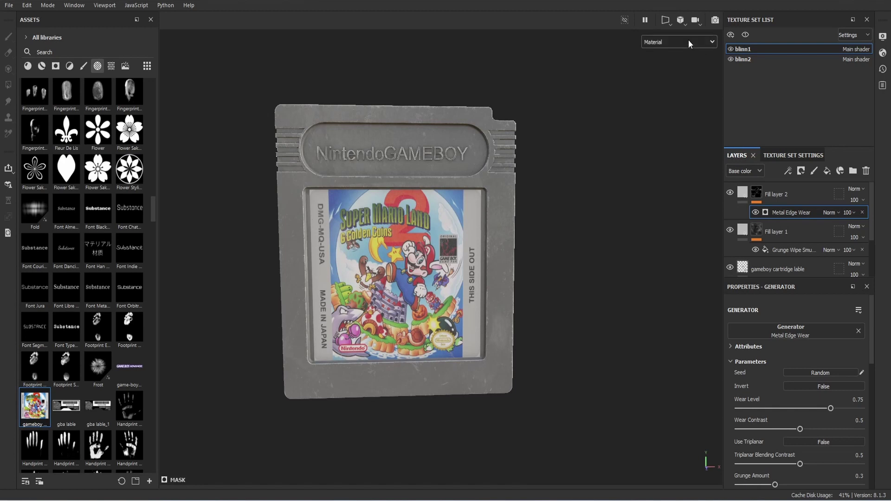
{"action": "left_click", "coordinate": [714, 20]}
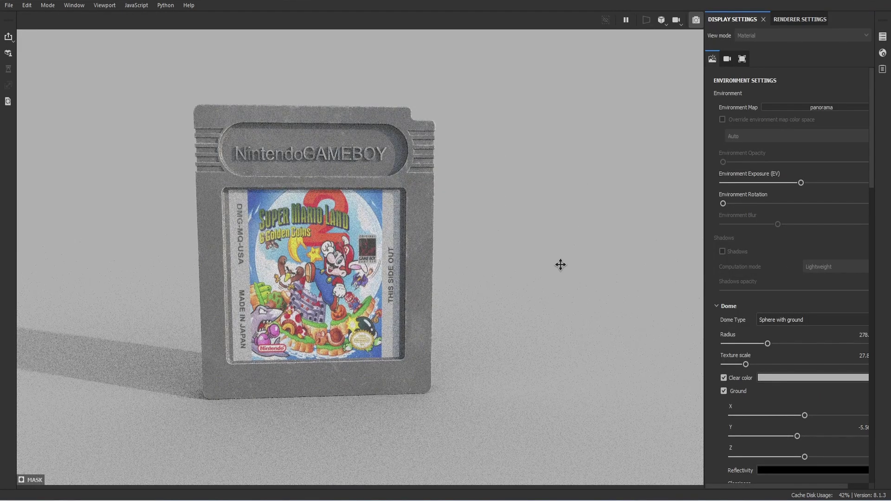
{"action": "middle_click_drag", "start_coordinate": [560, 265], "coordinate": [576, 269], "text": "alt"}
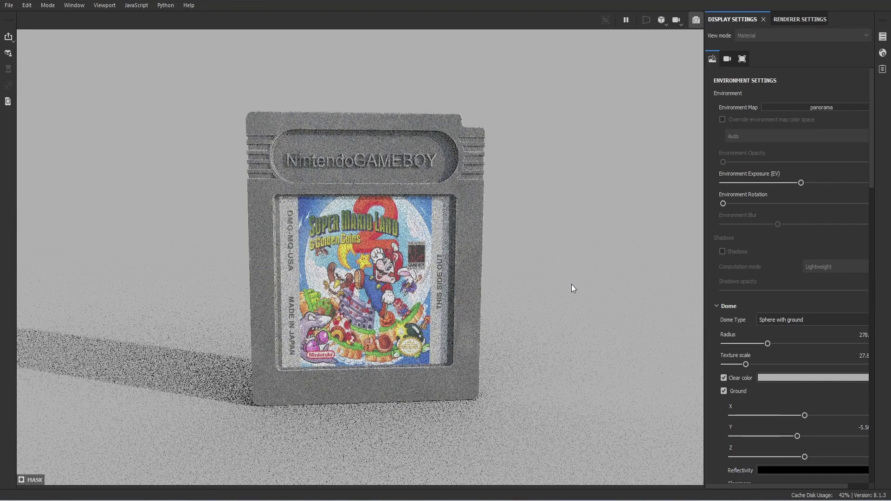
{"action": "left_click_drag", "start_coordinate": [570, 287], "coordinate": [543, 288], "text": "alt"}
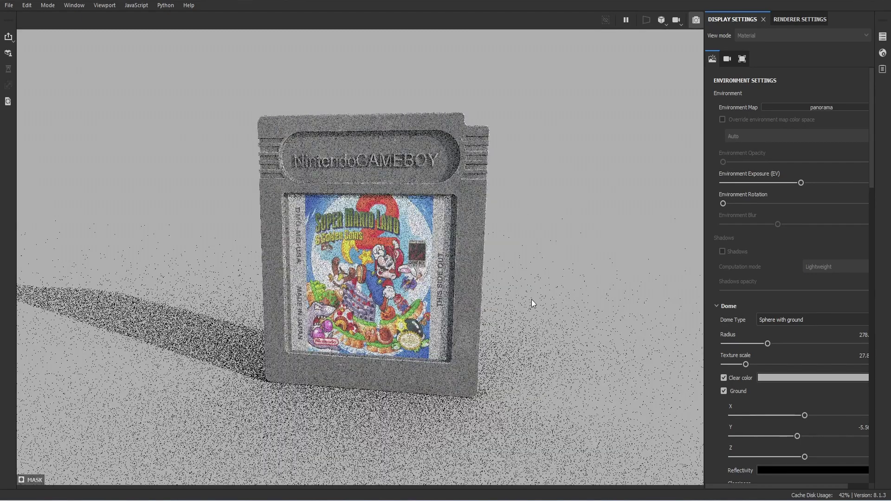
{"action": "scroll", "coordinate": [523, 305], "scroll_direction": "up", "scroll_amount": 1}
{"action": "scroll", "coordinate": [524, 305], "scroll_direction": "up", "scroll_amount": 2}
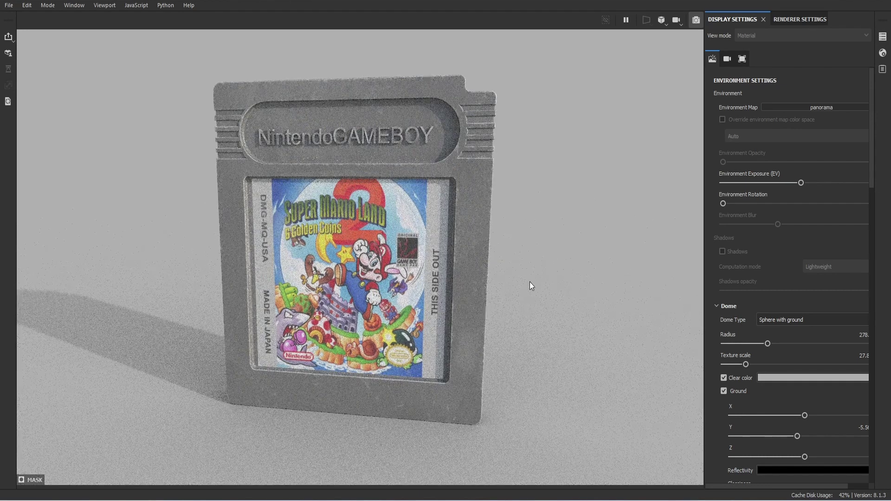
Step: Leave the render view and add Fill layer 3 with a black mask
{"action": "left_click", "coordinate": [695, 21]}
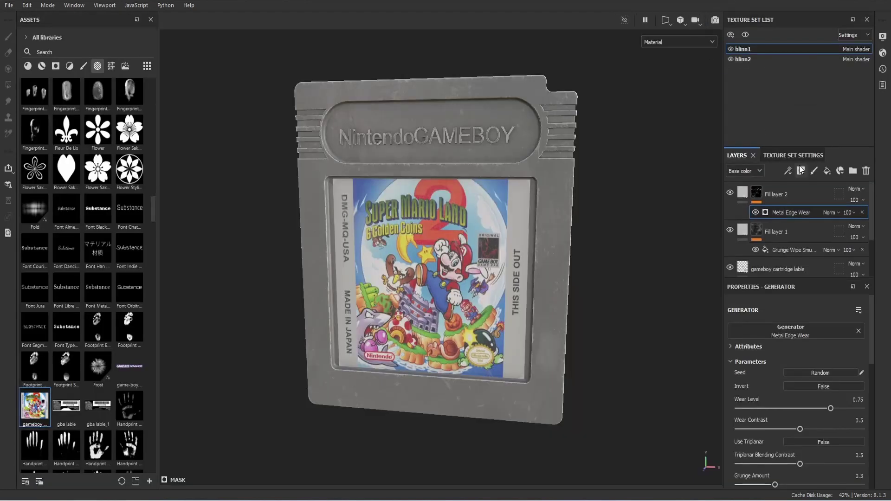
{"action": "left_click", "coordinate": [825, 169]}
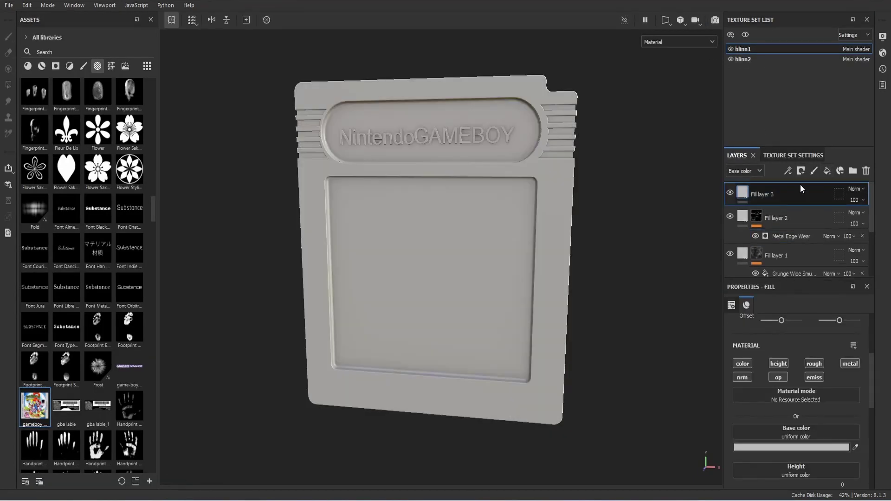
{"action": "left_click", "coordinate": [800, 171]}
{"action": "left_click", "coordinate": [815, 198]}
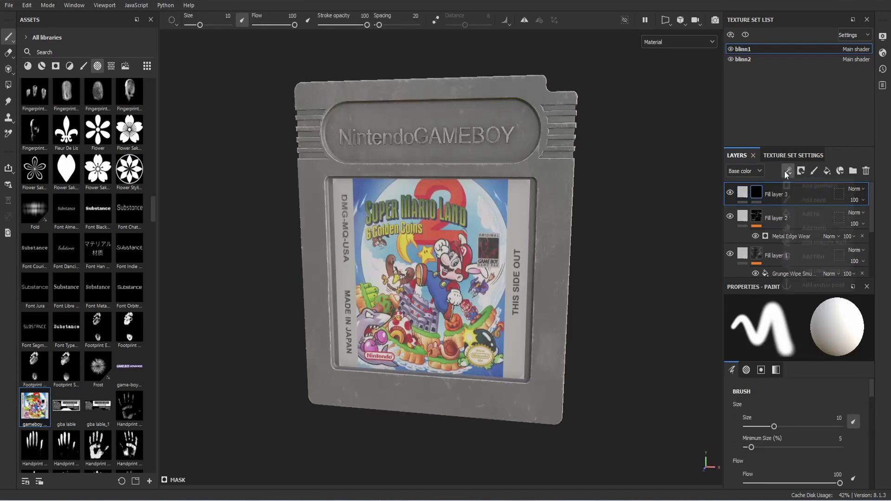
Step: Add a Dirt generator to the mask at Dirt Level 0.36 and preview in Iray
{"action": "left_click", "coordinate": [788, 170]}
{"action": "left_click", "coordinate": [815, 190]}
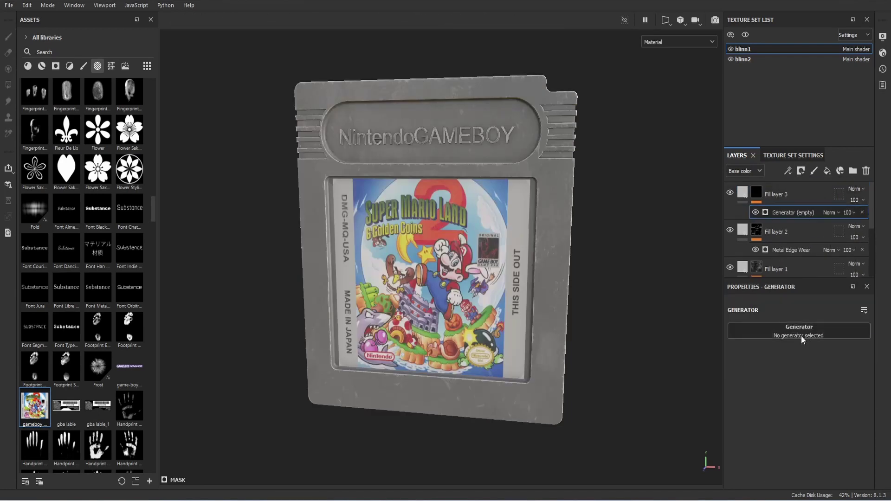
{"action": "left_click", "coordinate": [799, 335]}
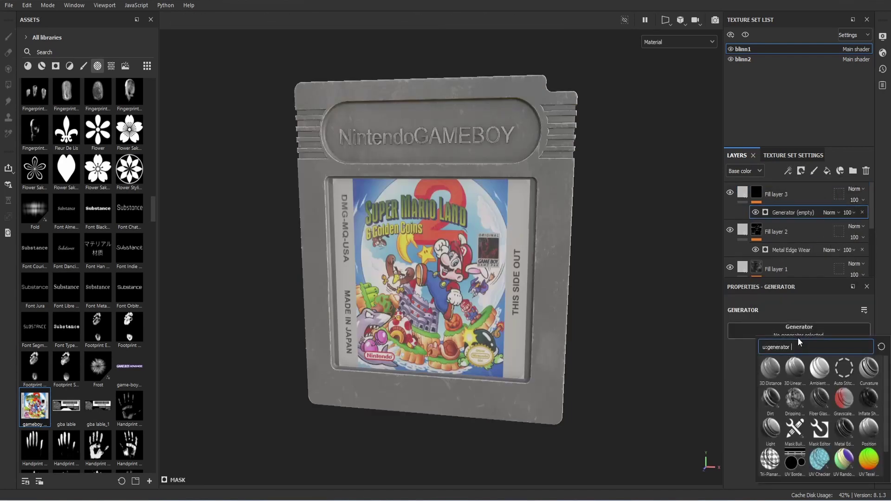
{"action": "left_click", "coordinate": [776, 404]}
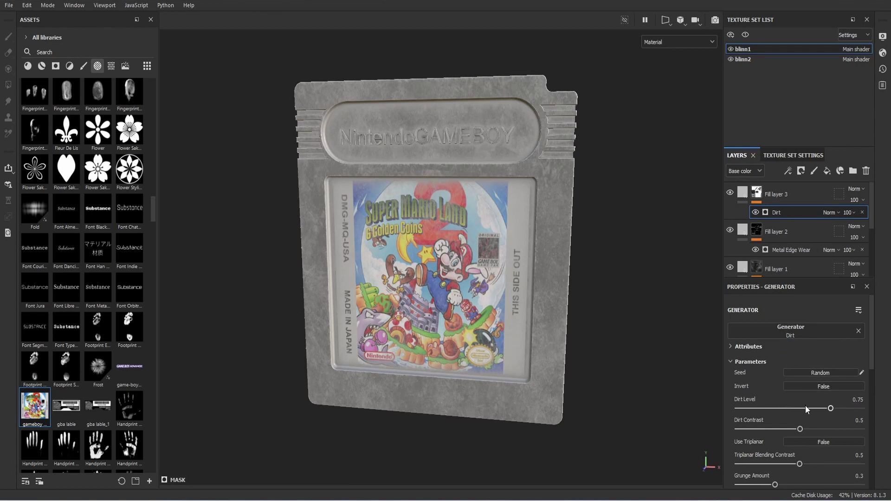
{"action": "left_click_drag", "start_coordinate": [806, 406], "coordinate": [784, 416]}
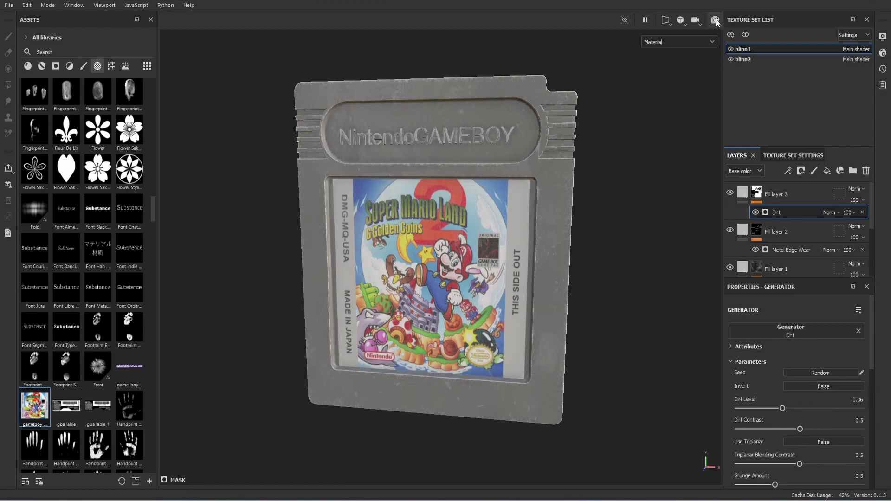
{"action": "left_click", "coordinate": [715, 20]}
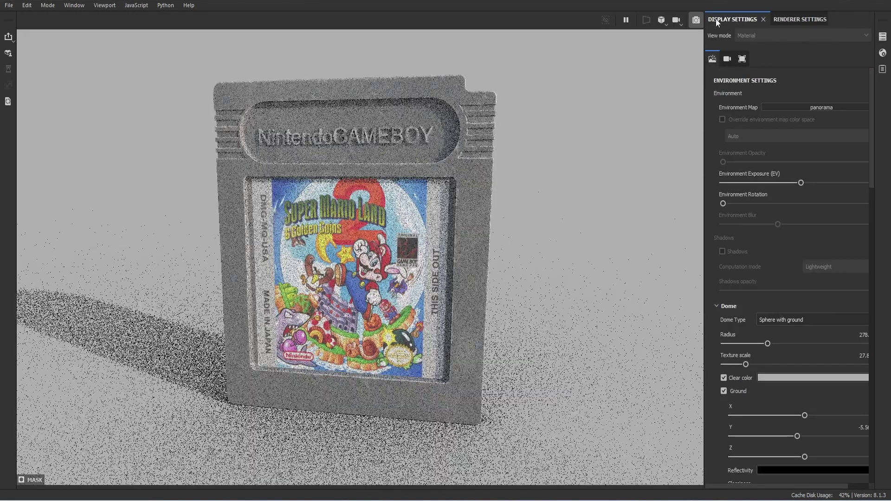